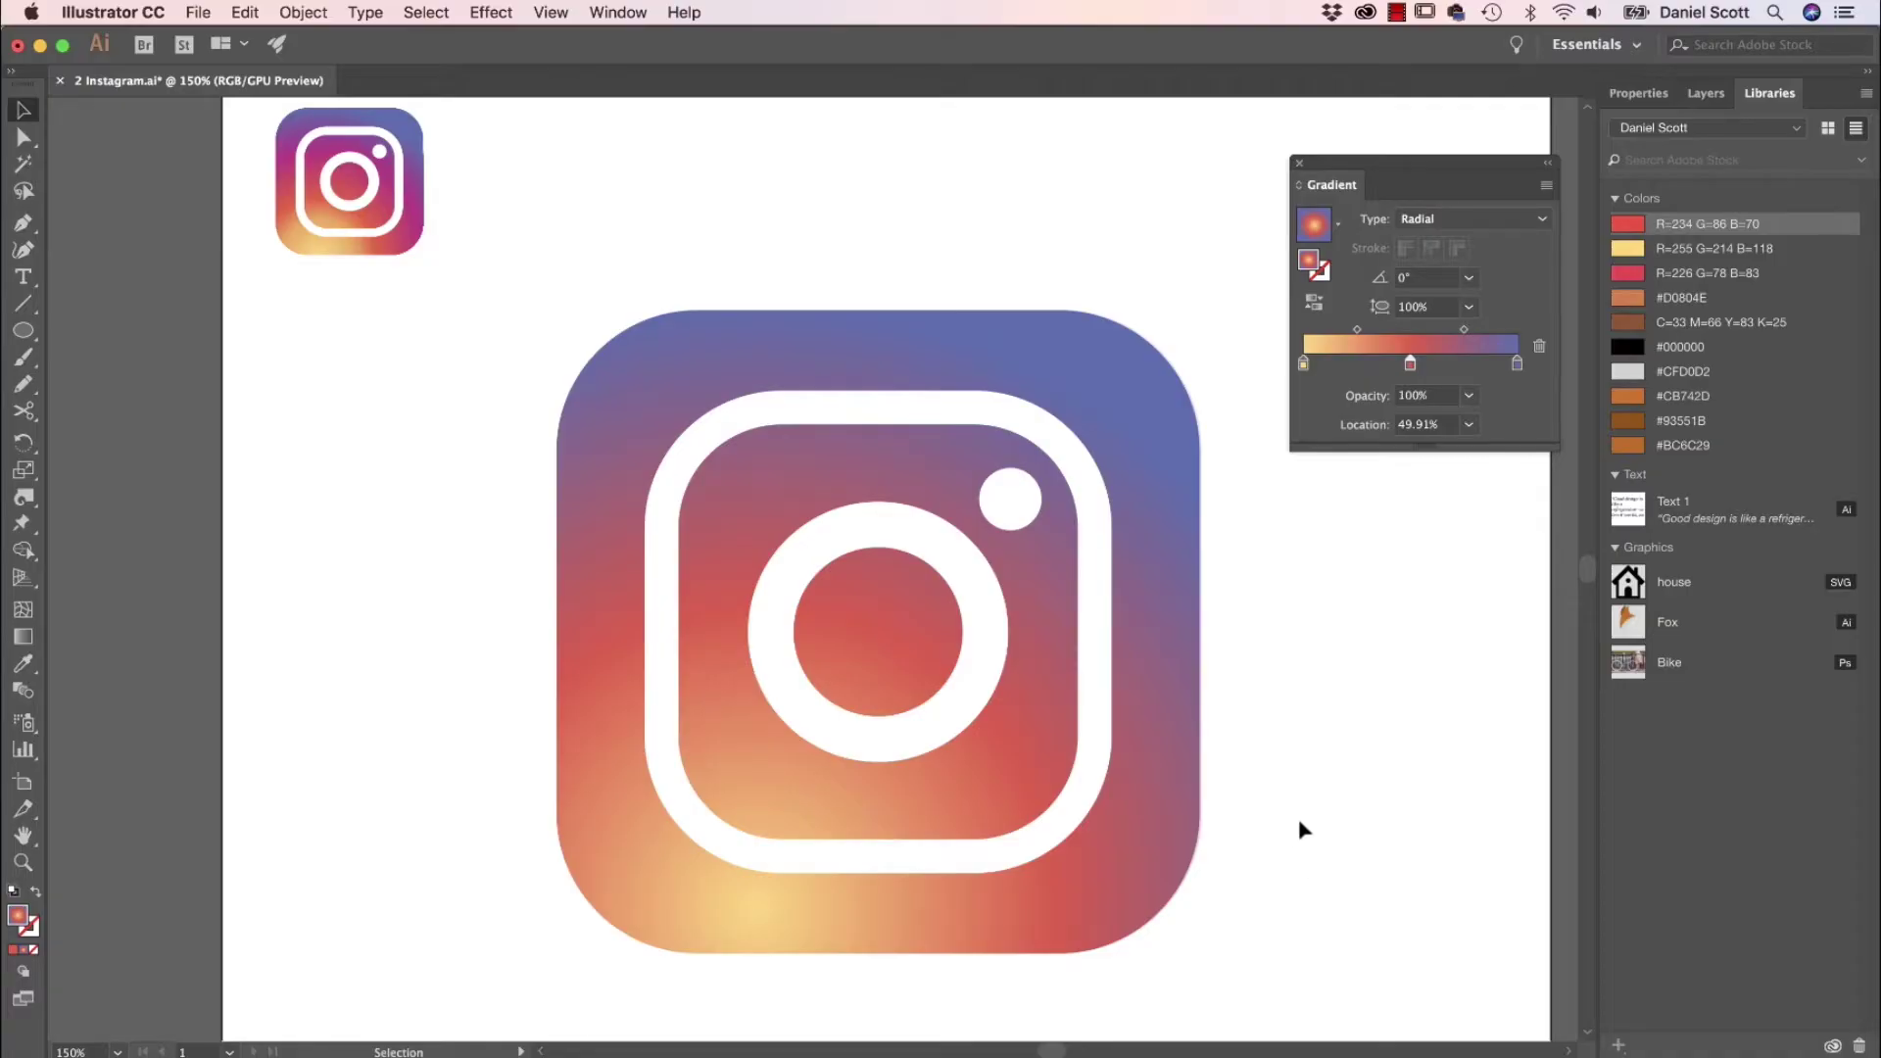
Step: Close the finished logo document and open Logo Exercise > 2 Instagram.ai
key("super+w")
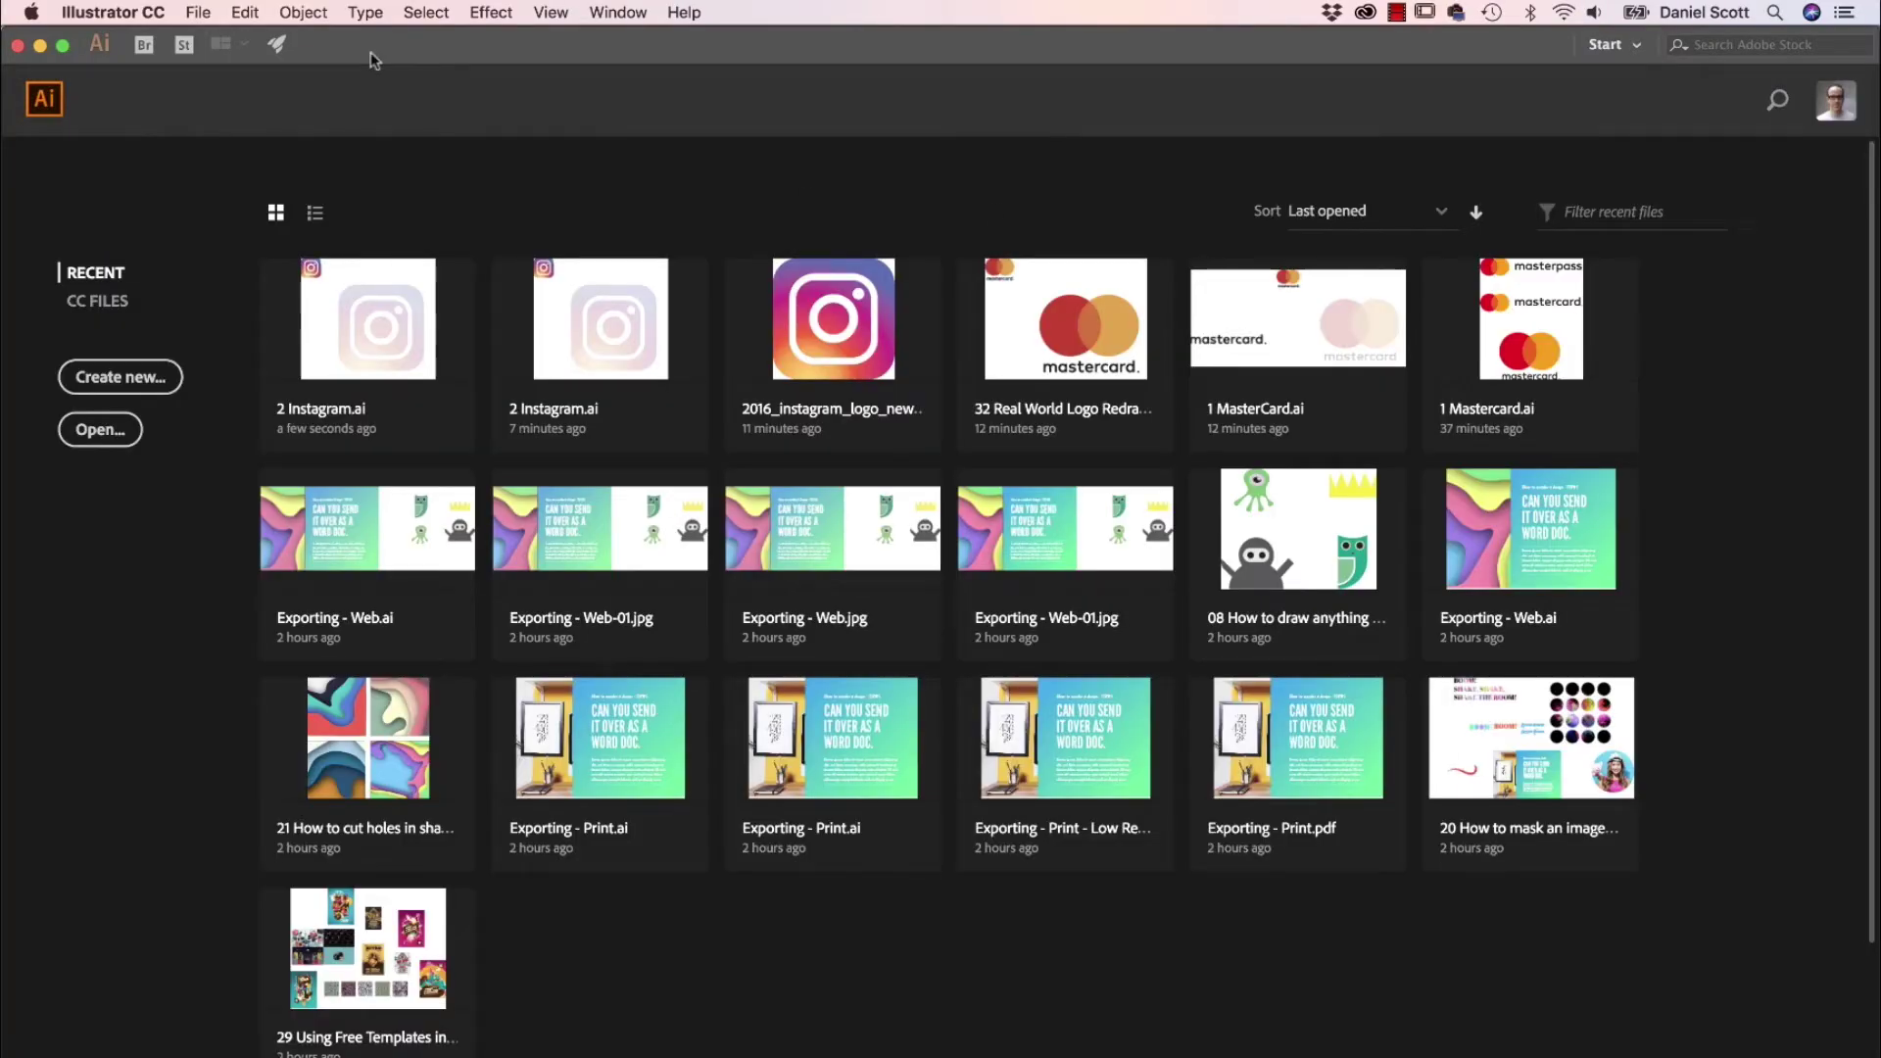
left_click(198, 12)
left_click(222, 90)
scroll(919, 480, "down", 5)
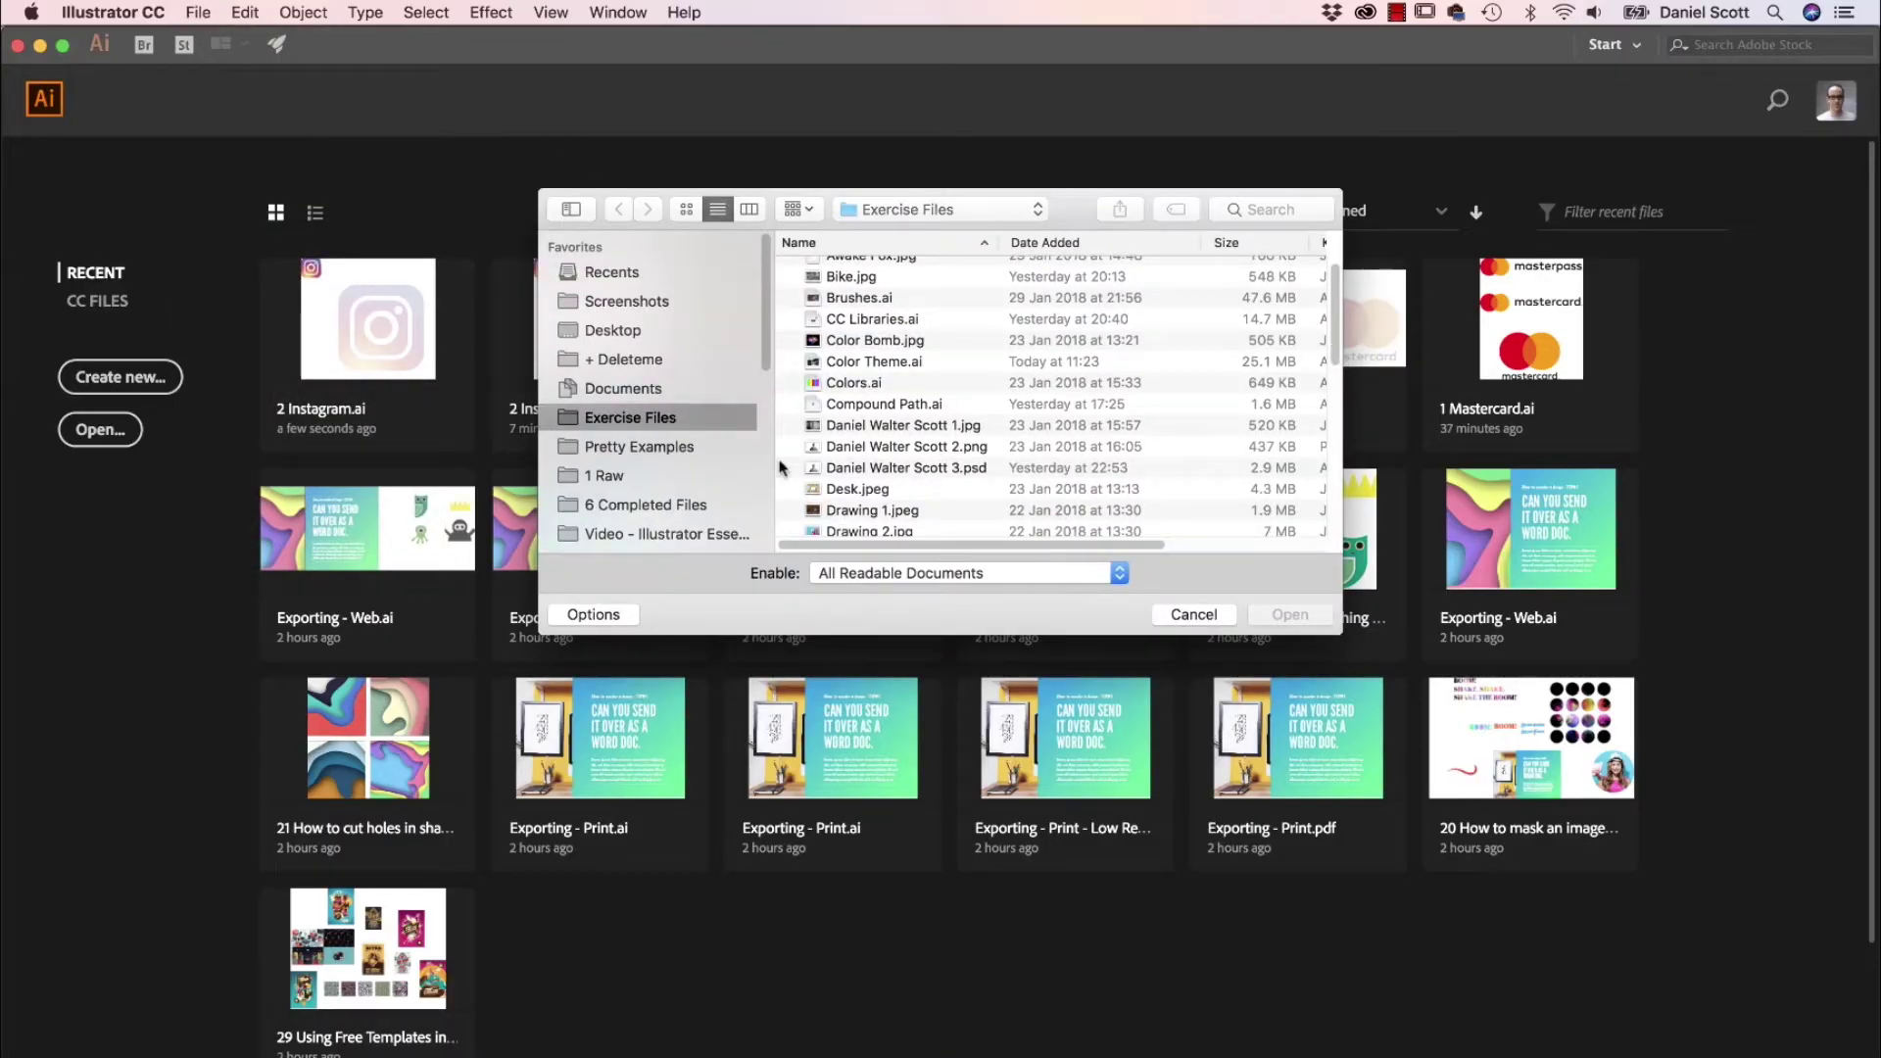
scroll(911, 457, "down", 3)
left_click(868, 510)
key("Right")
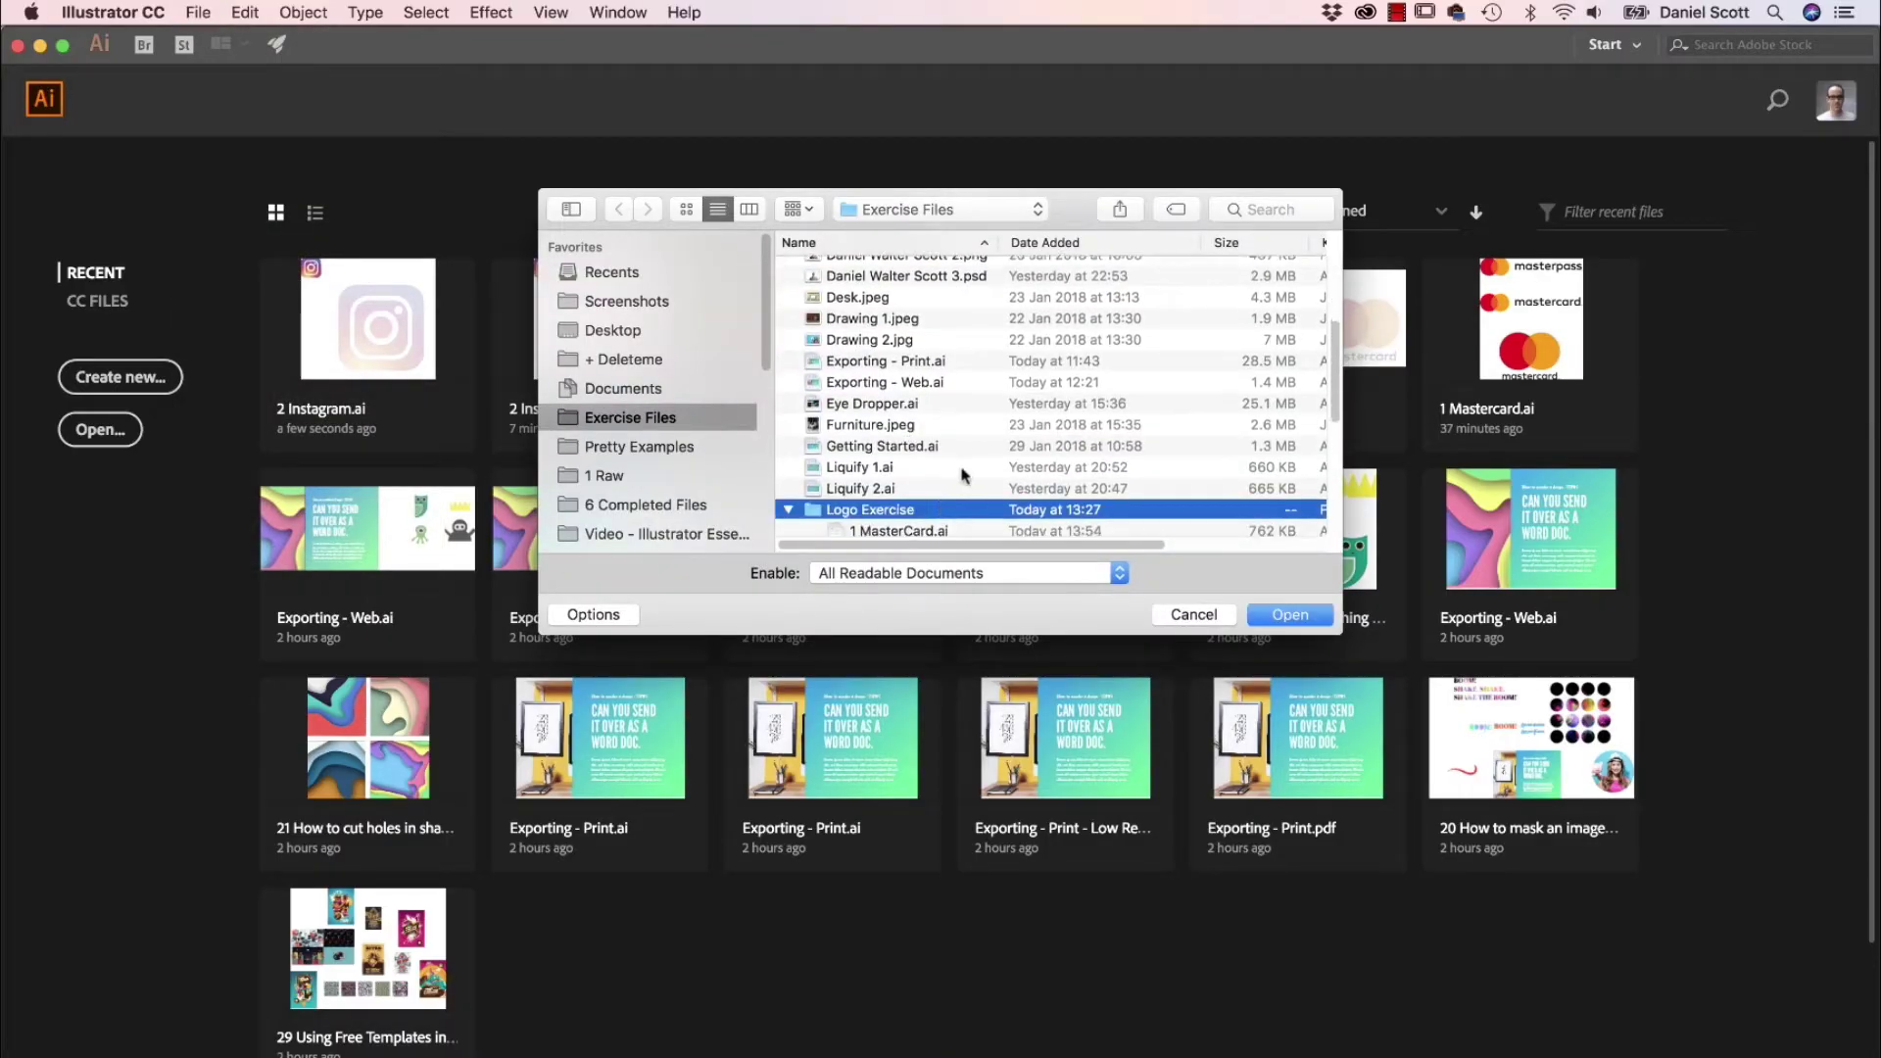
scroll(891, 475, "down", 3)
left_click(911, 413)
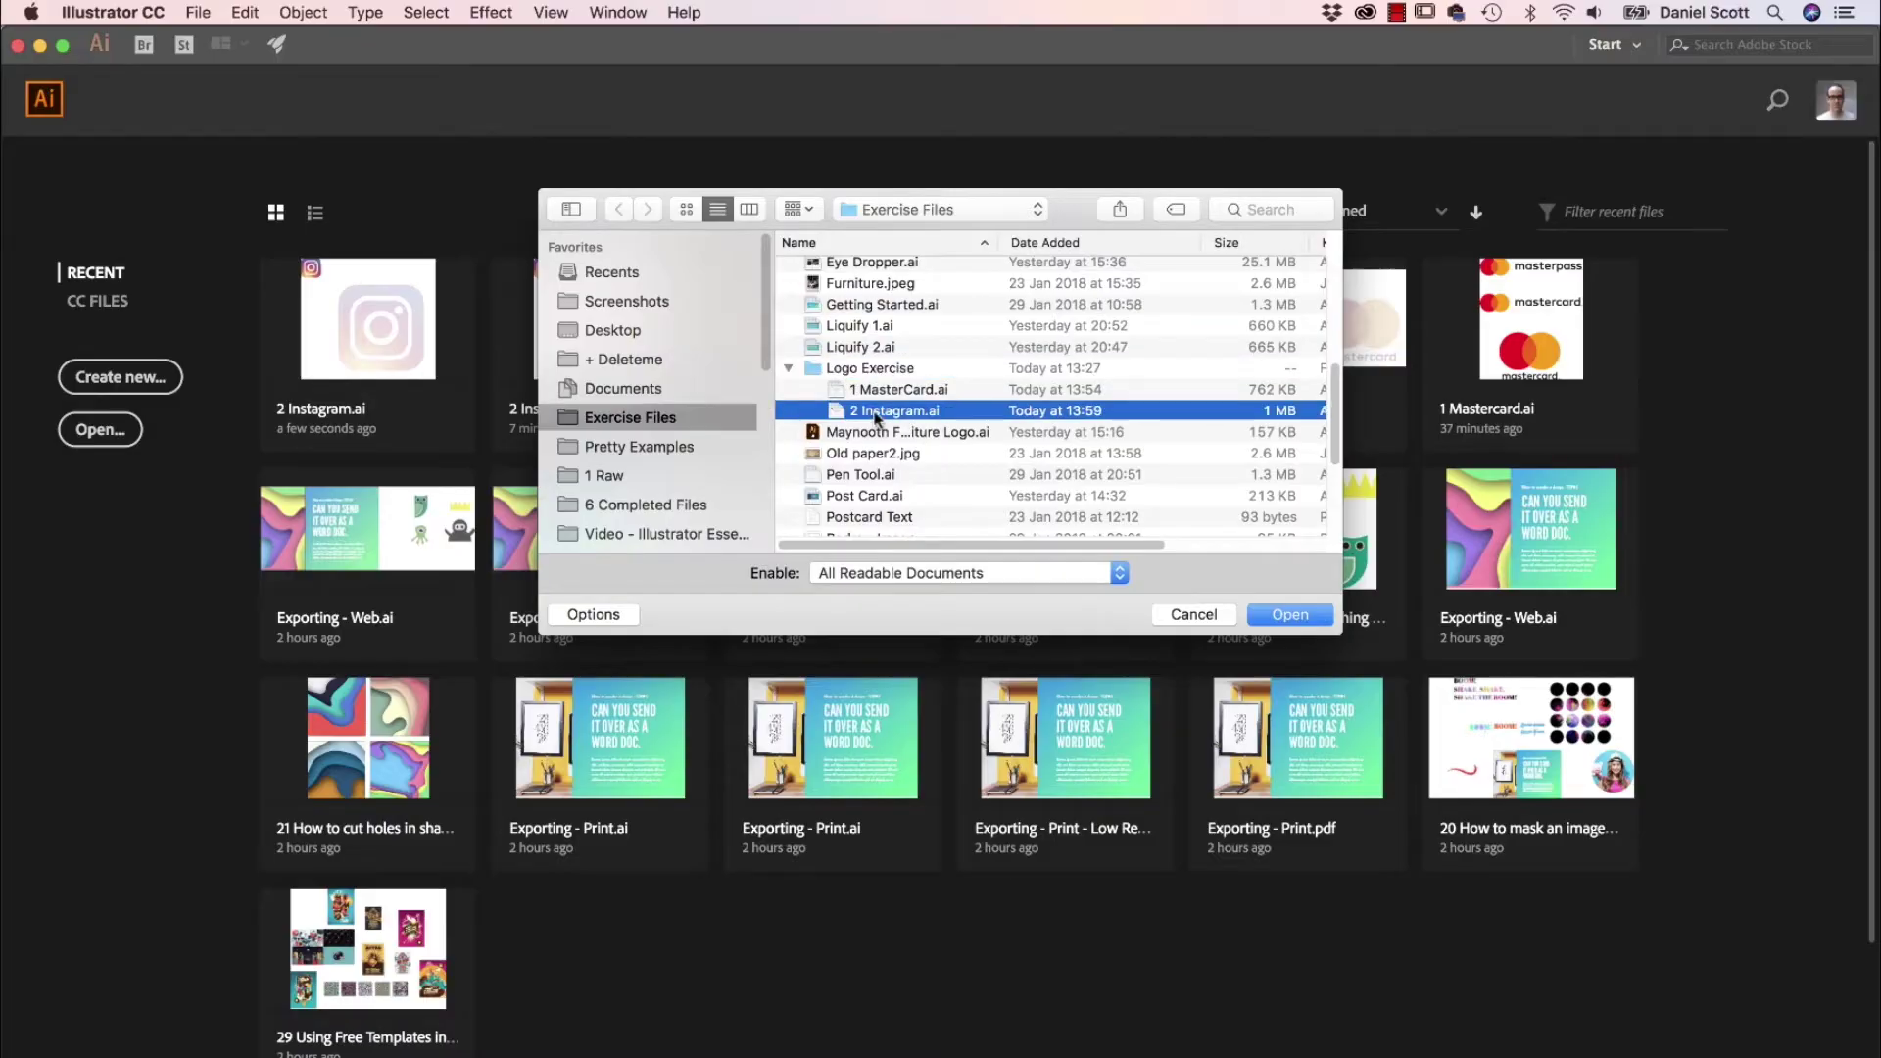
left_click(1291, 615)
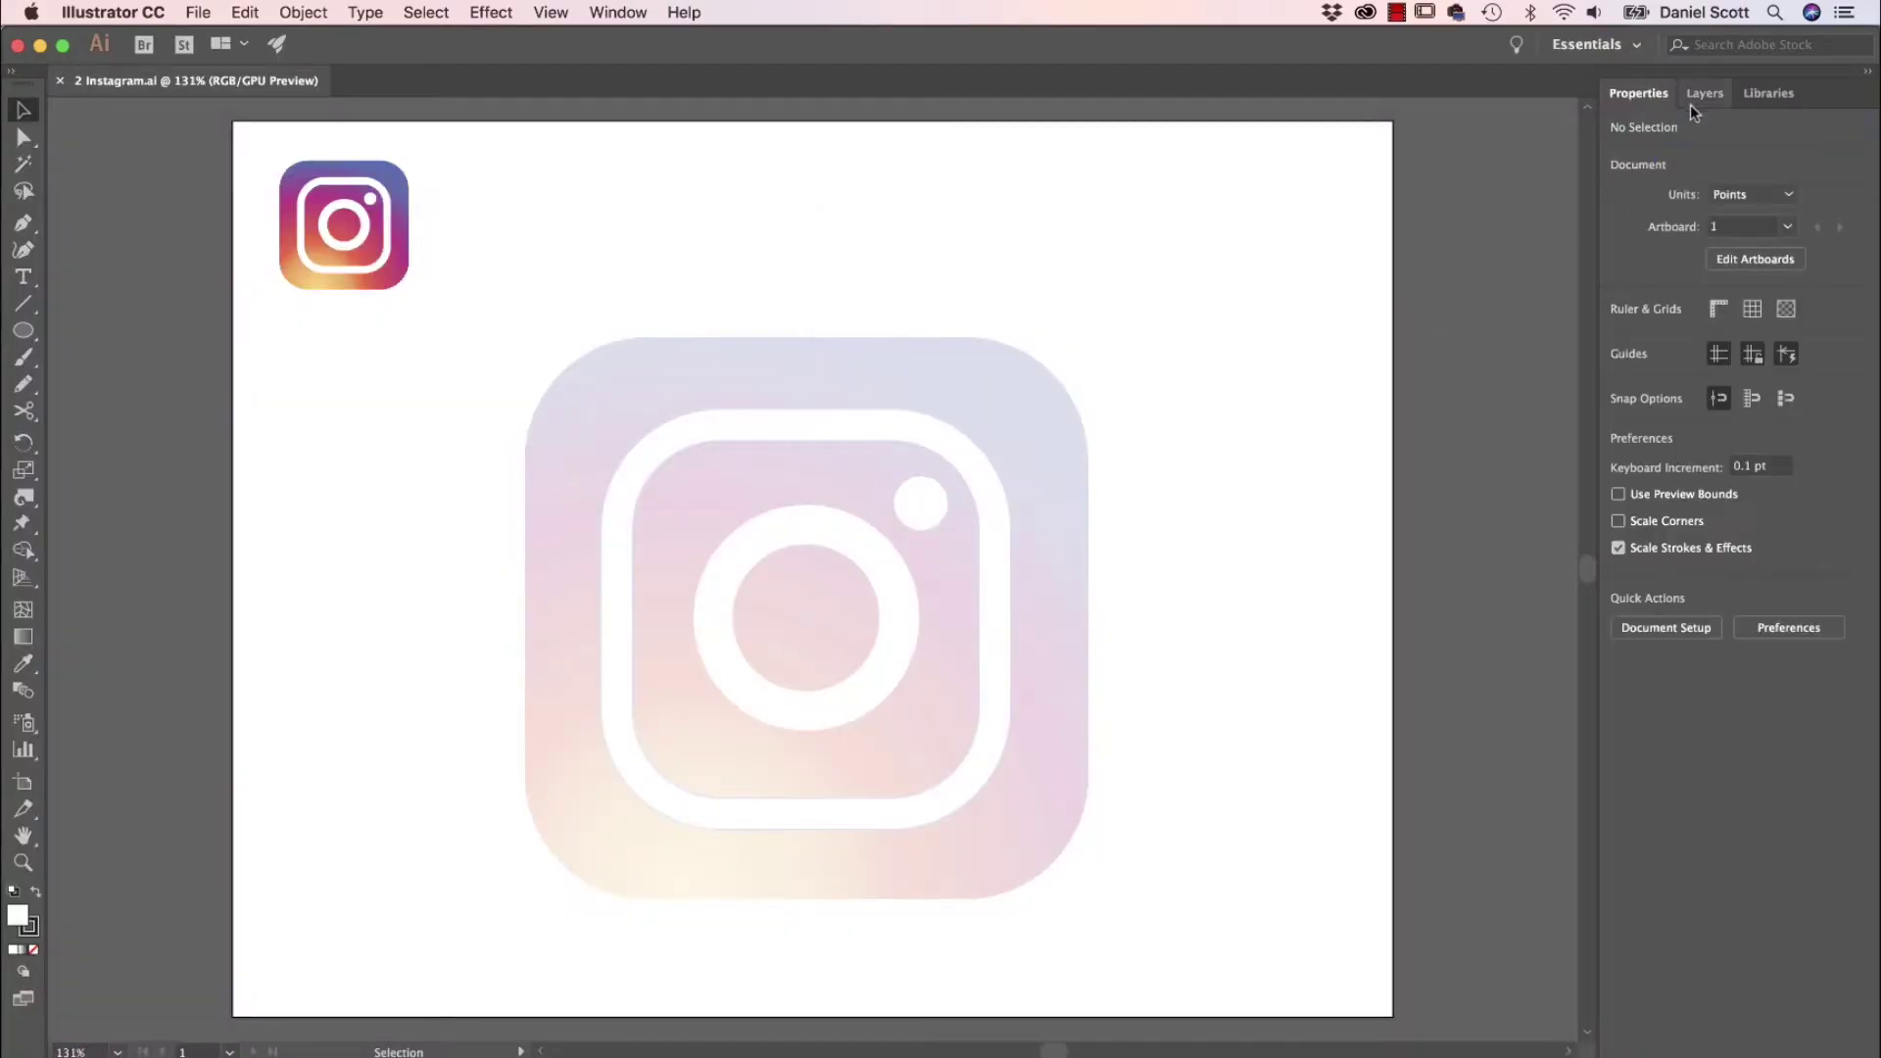
Step: Hide and re-show the Background layer's reference artwork, then return to Properties
left_click(1706, 93)
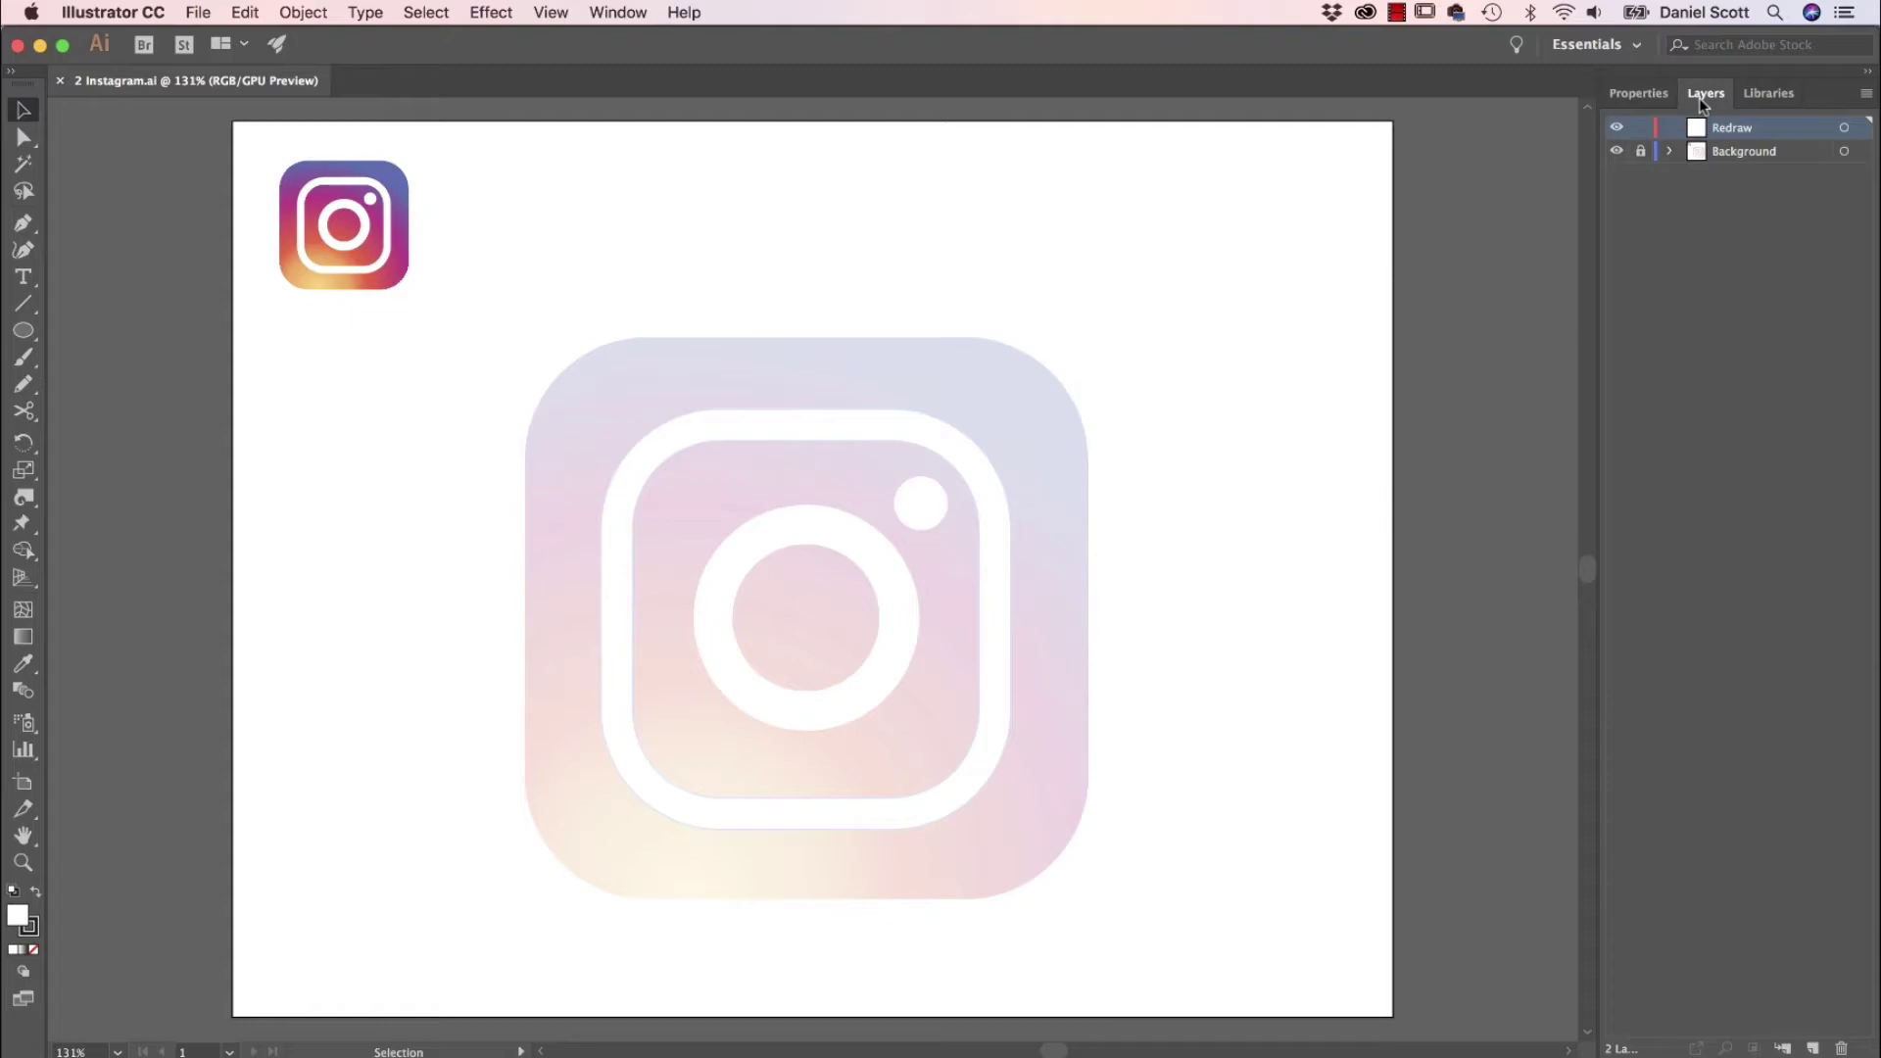
left_click(1616, 152)
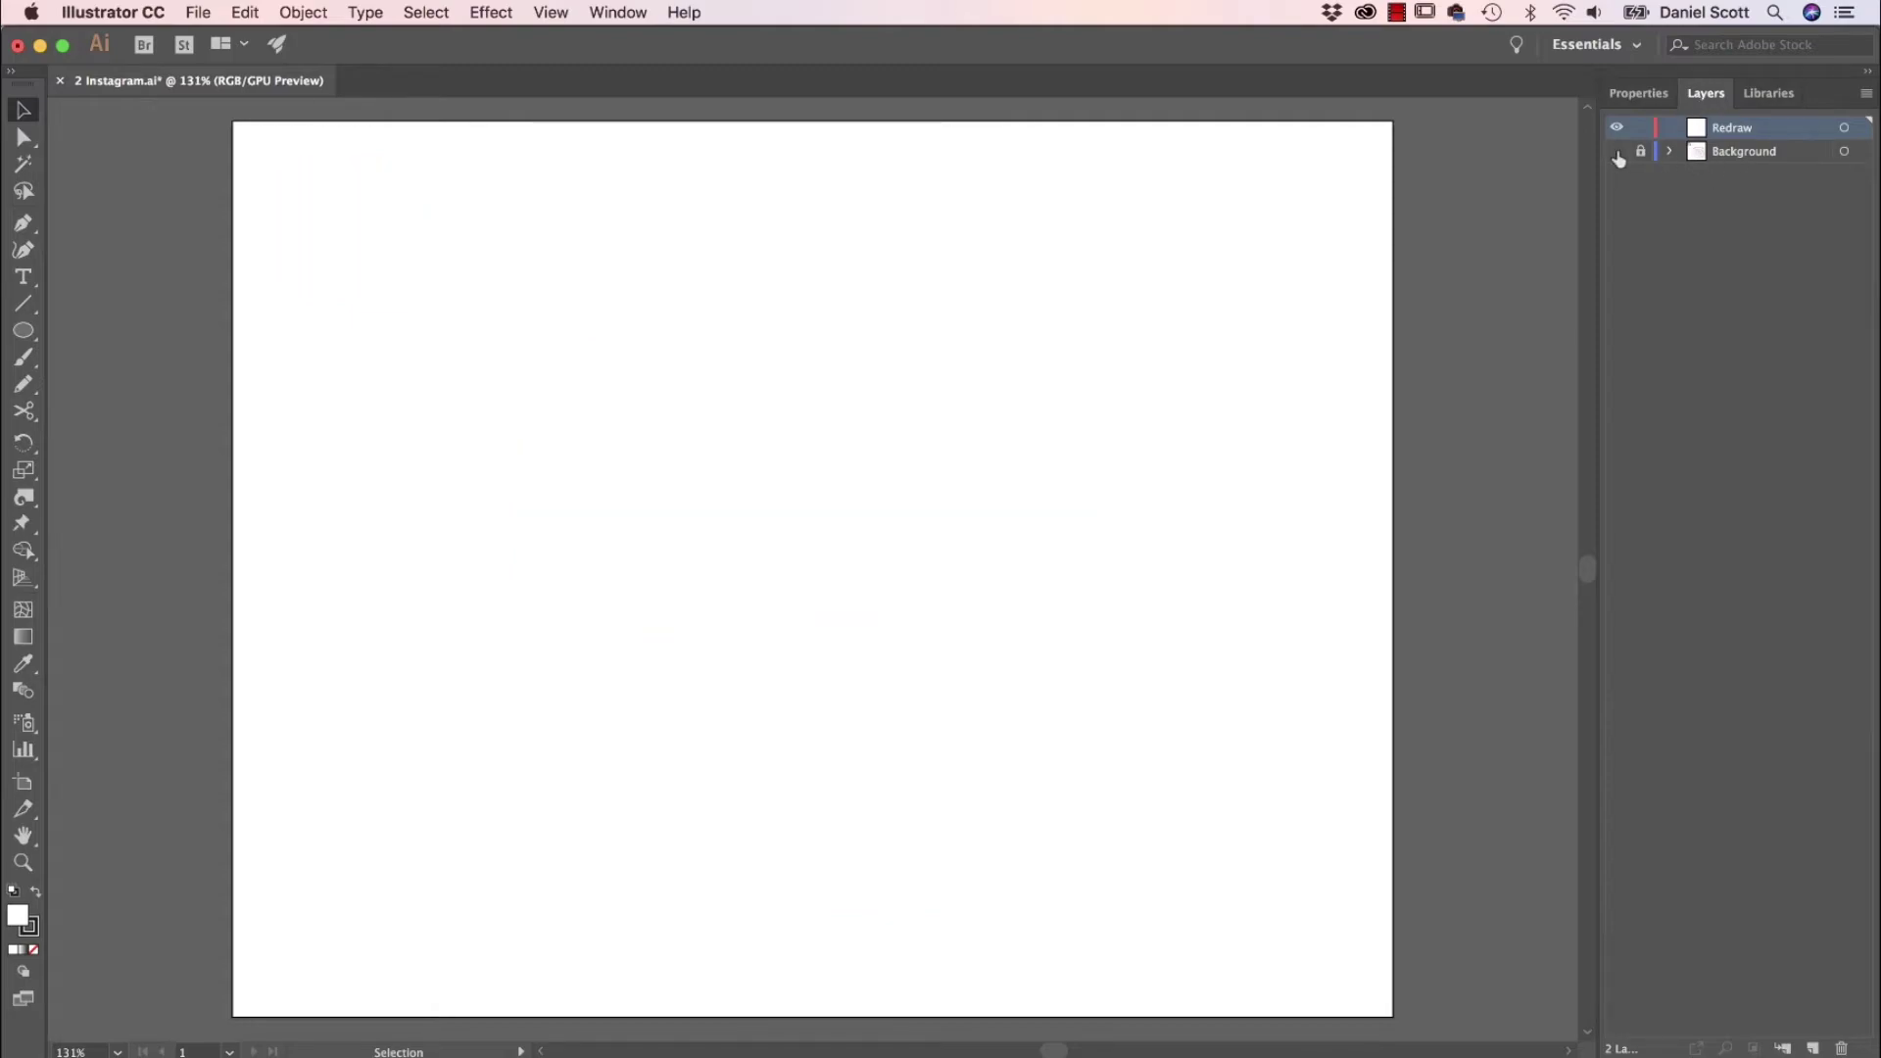
left_click(1616, 151)
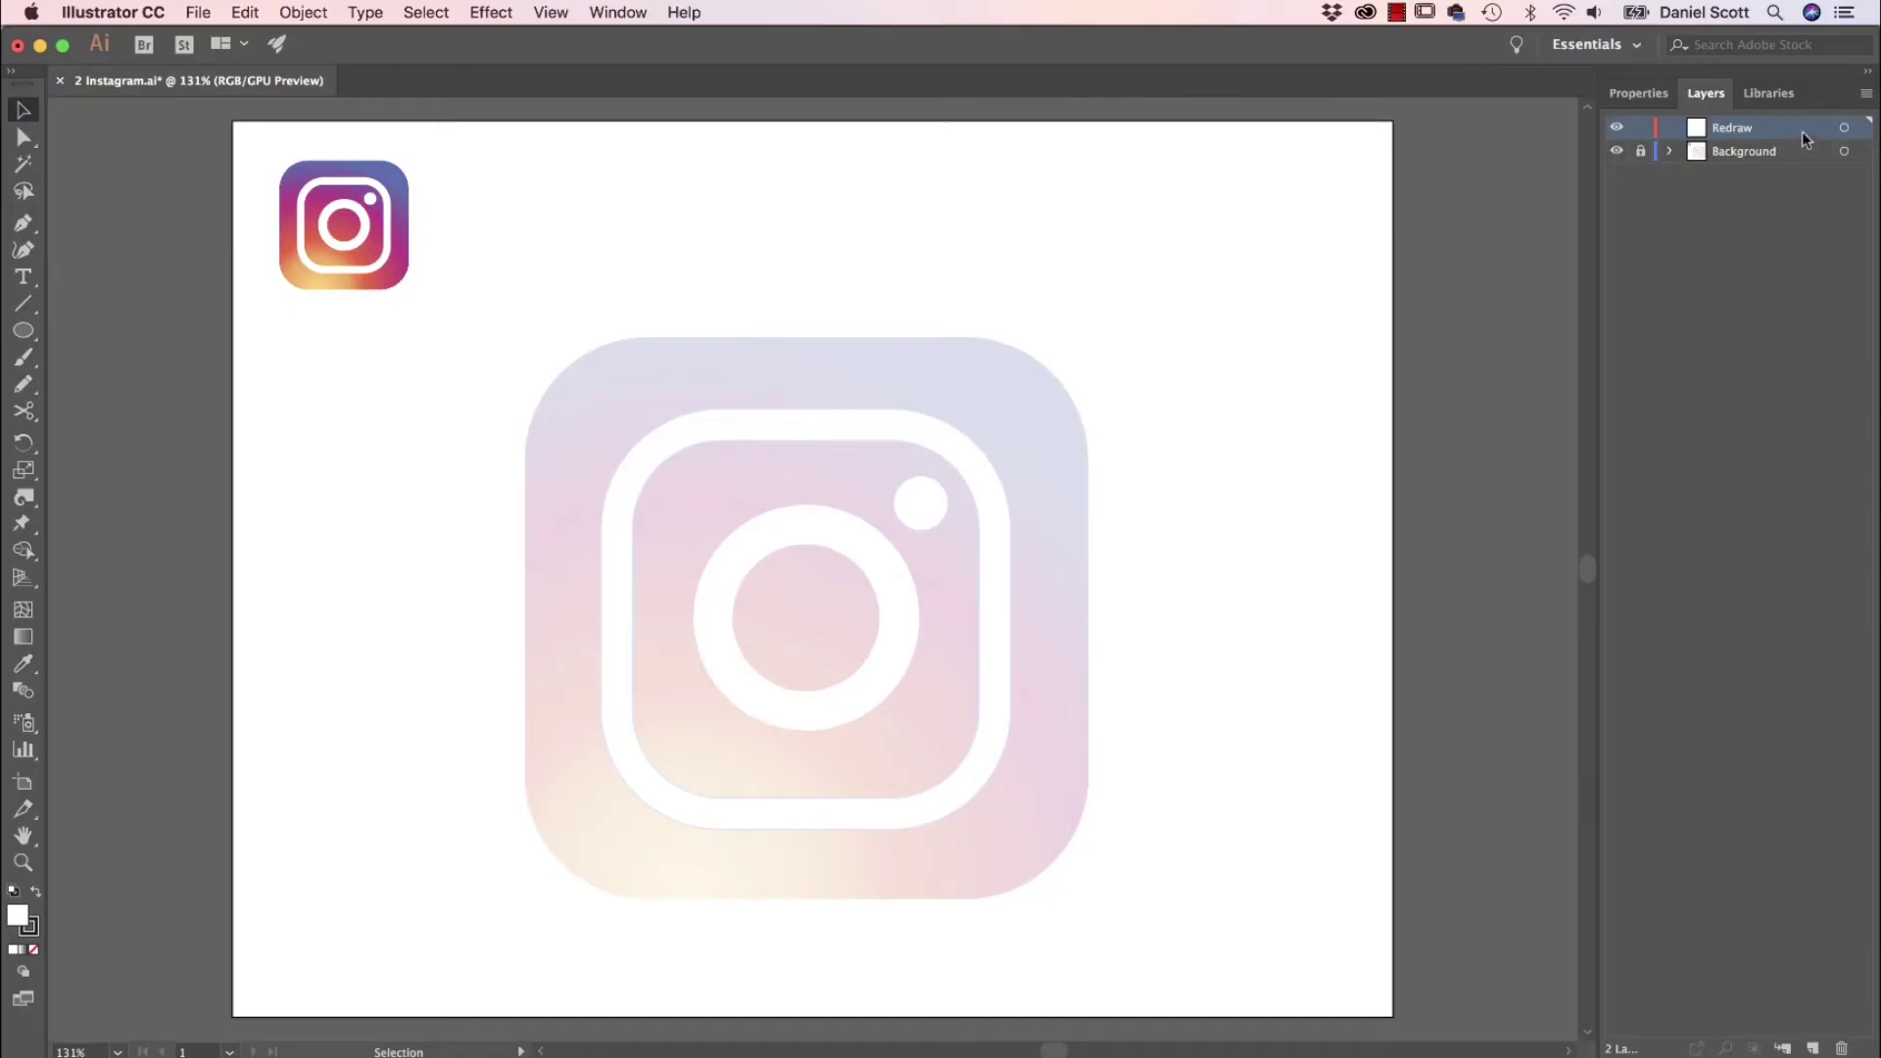
left_click(1641, 94)
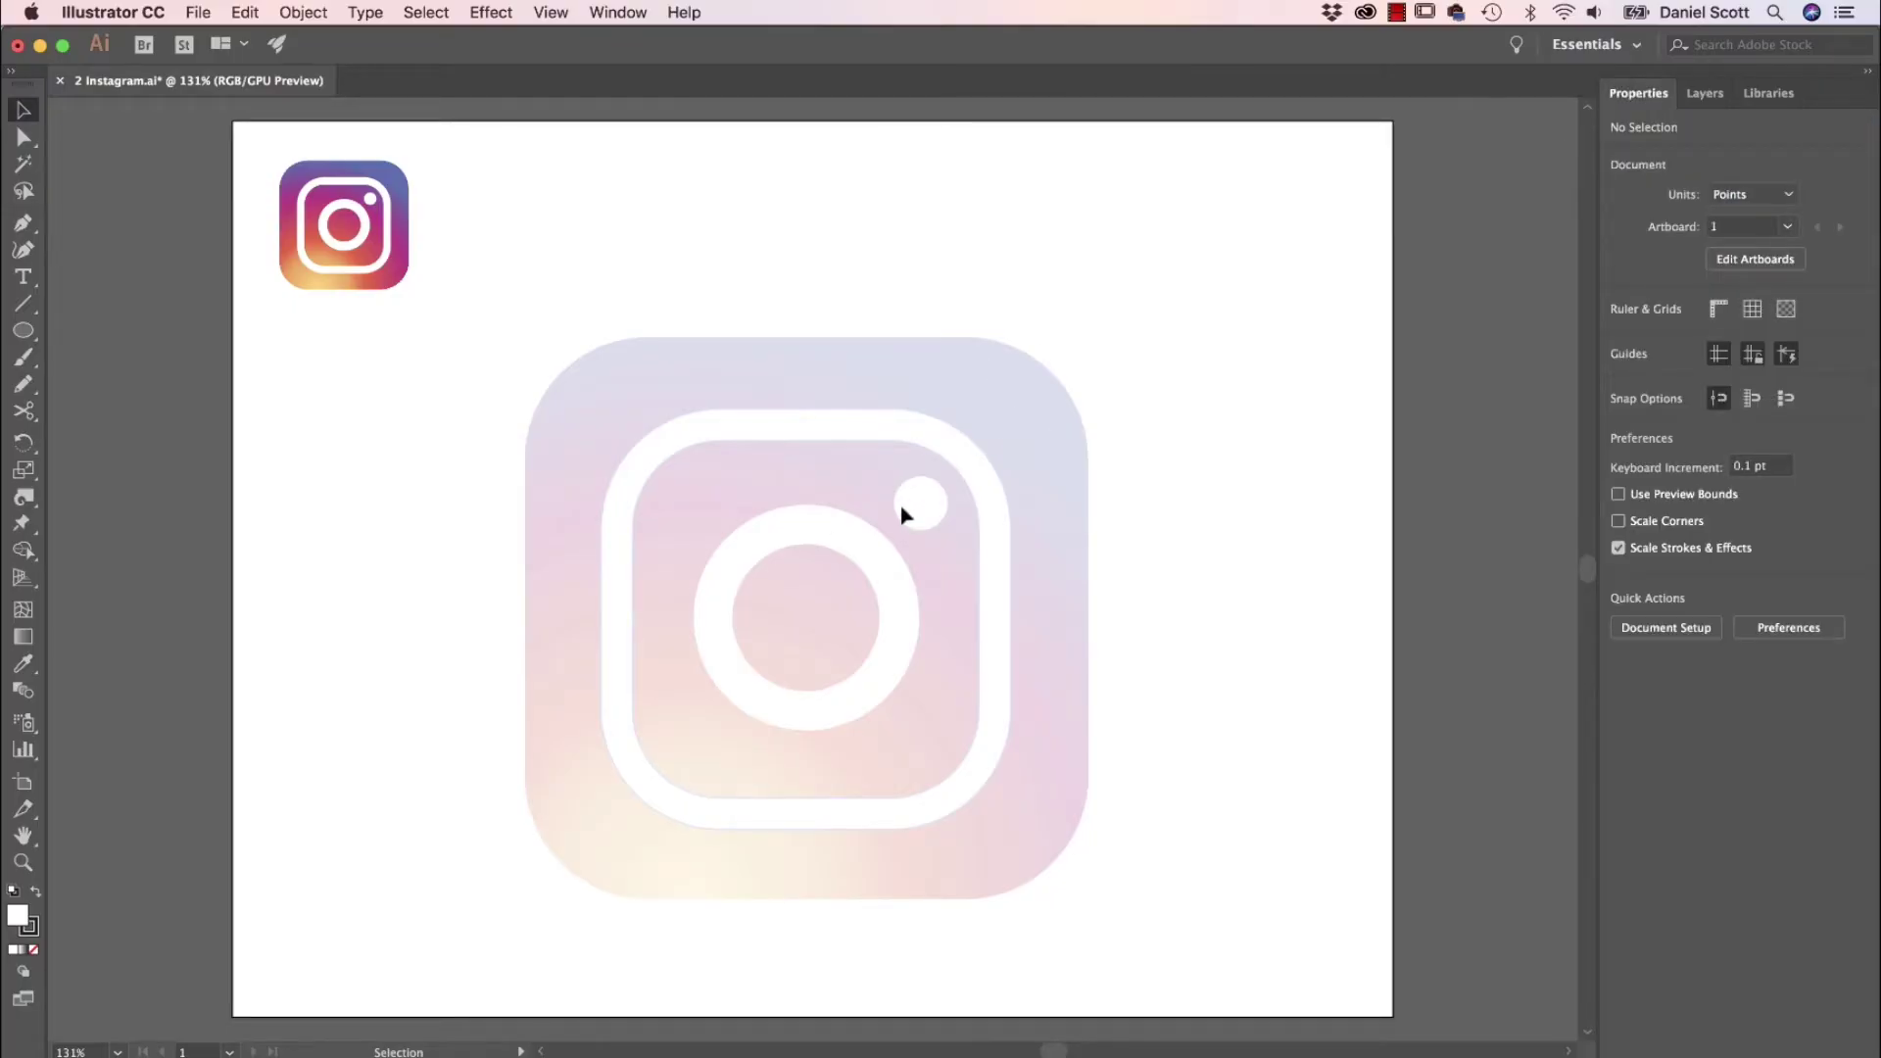
Step: With the Rectangle Tool and Fill set to None, draw a 383.206 pt square over the logo
left_click(32, 333)
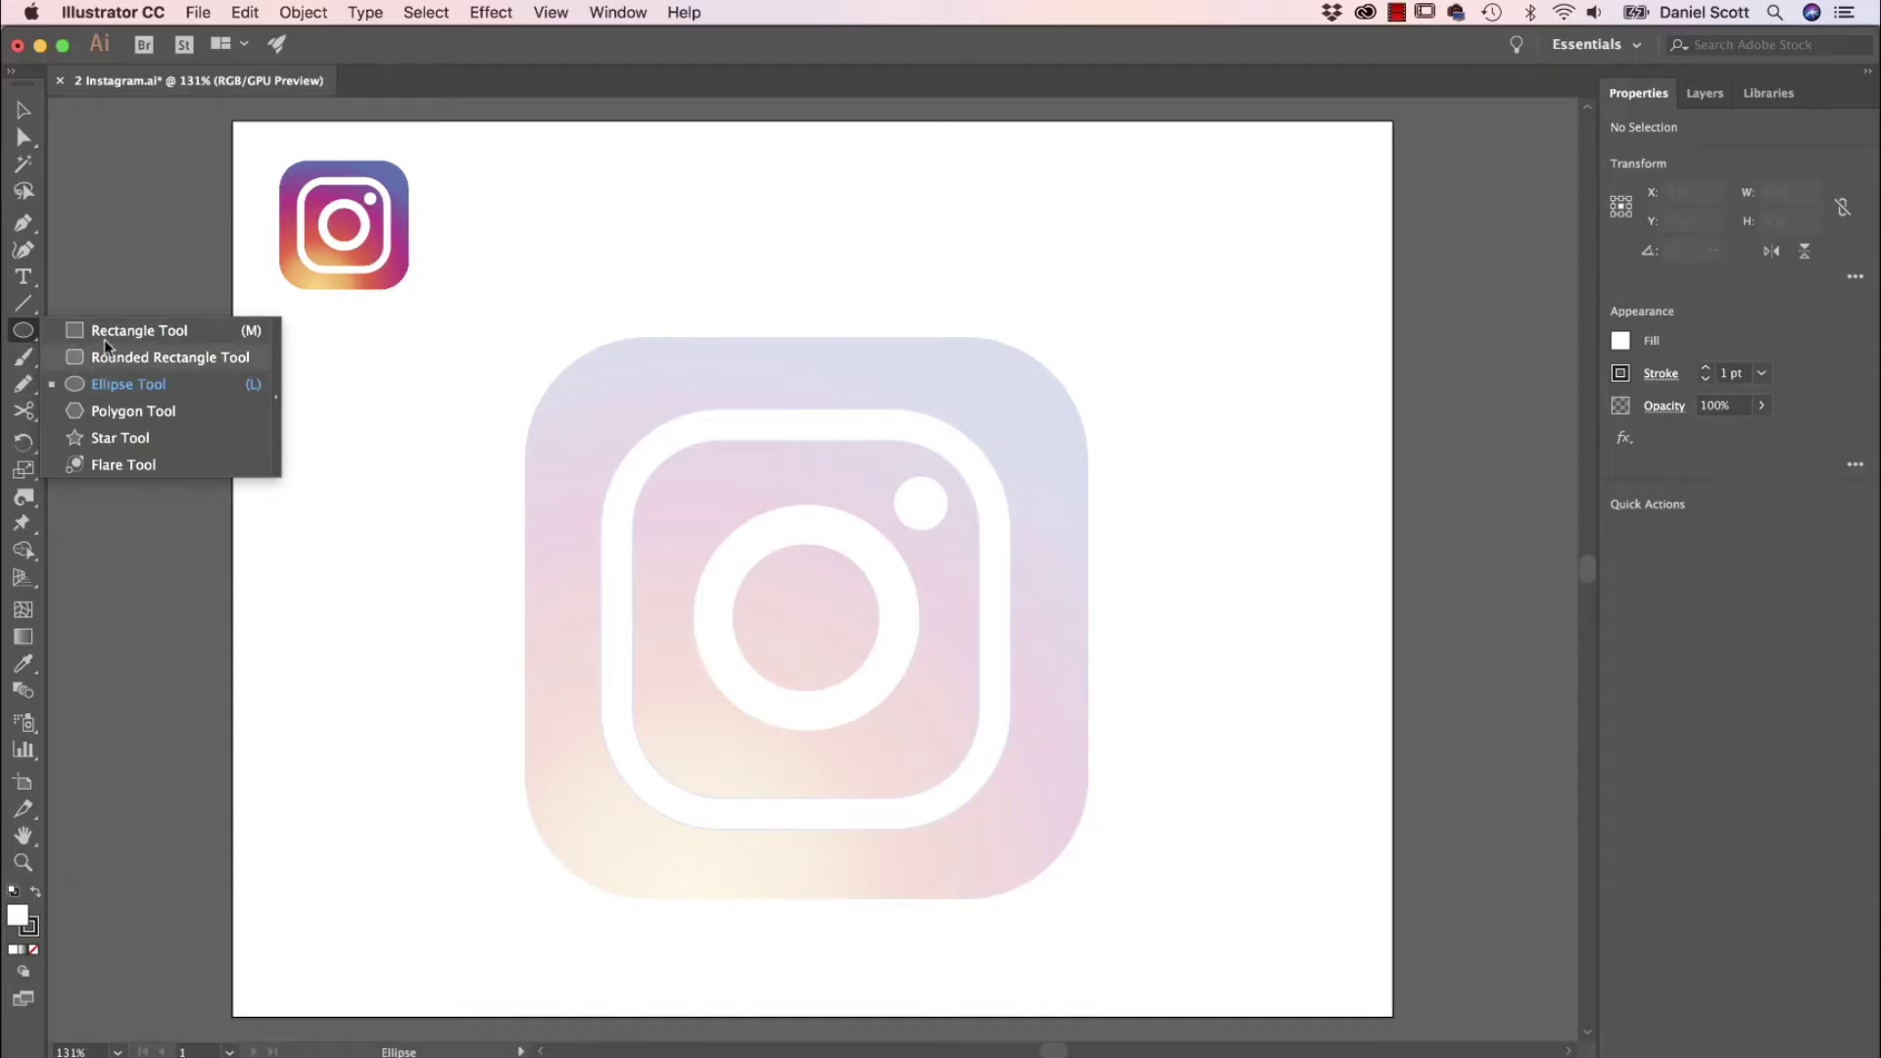
left_click(163, 334)
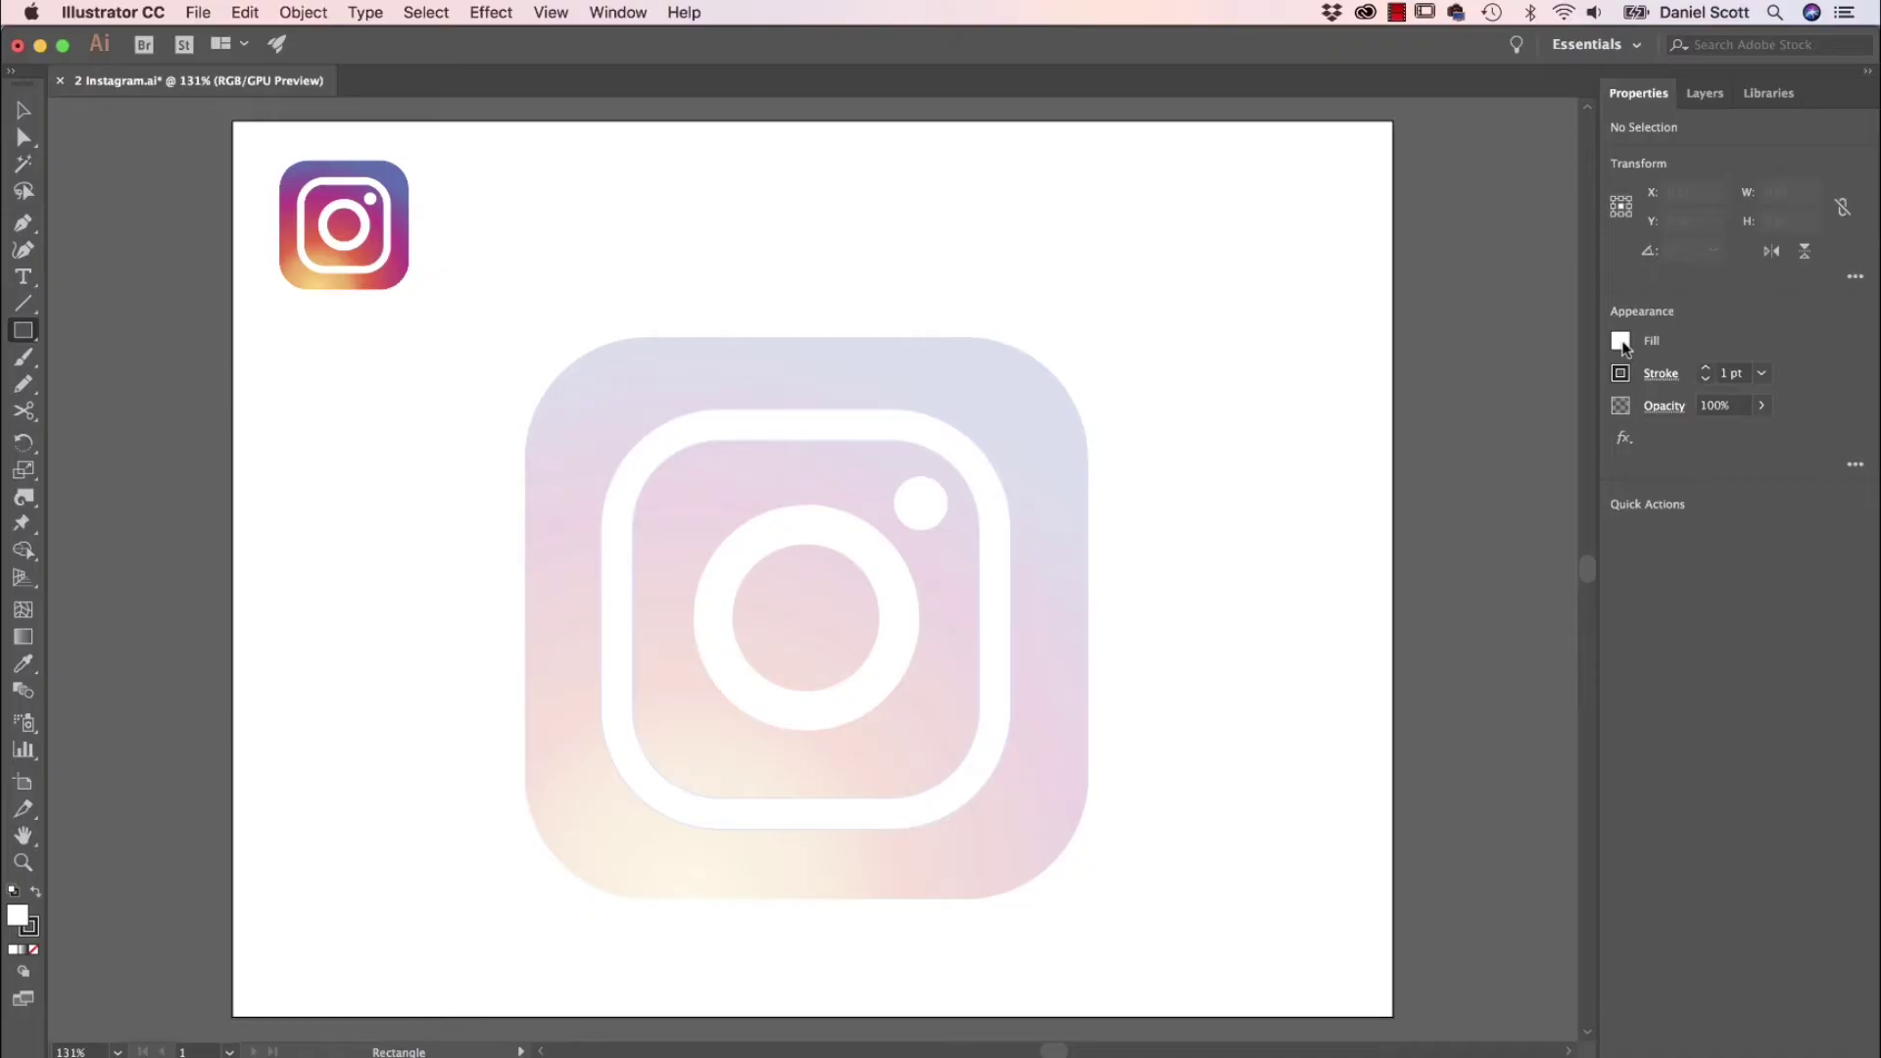
left_click(1621, 341)
left_click(1376, 423)
left_click_drag(519, 327, 1079, 864)
Step: Nudge the square onto the reference background and round its corners to a 40.18 pt radius
left_click(23, 109)
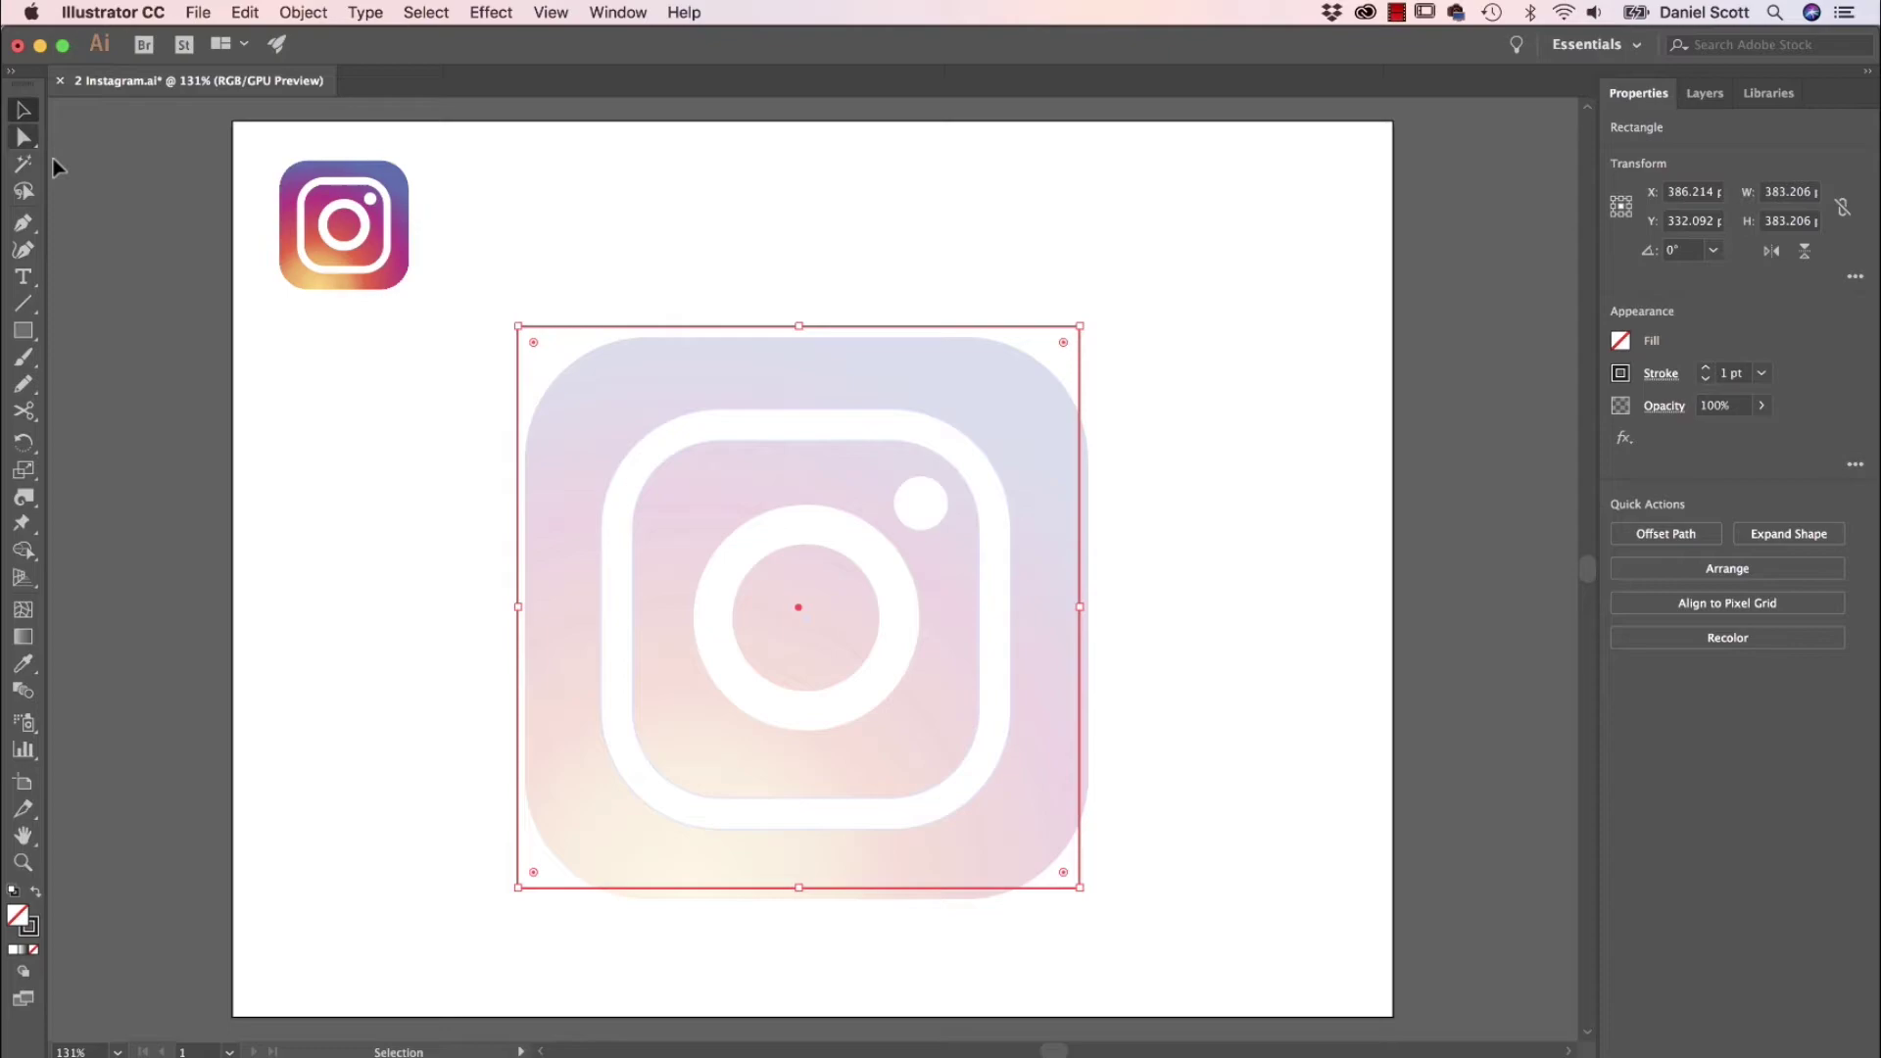
left_click_drag(731, 326, 738, 337)
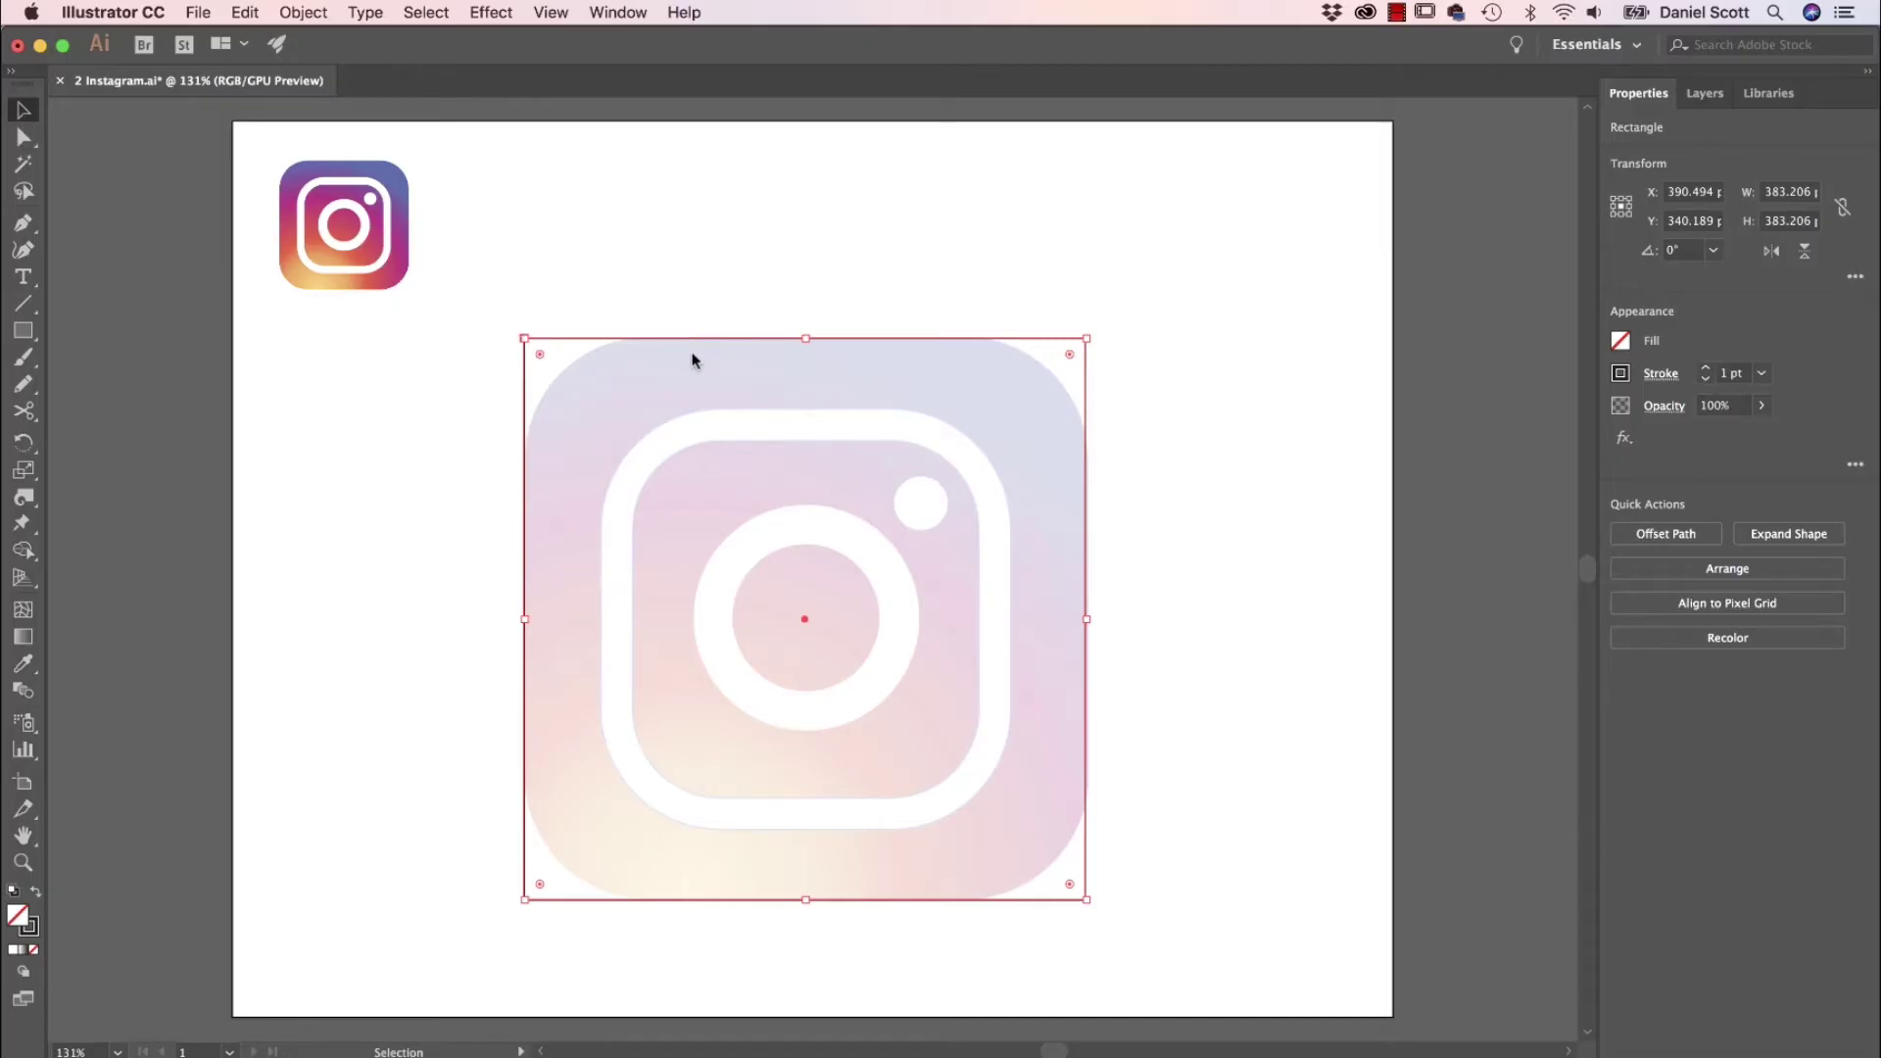
left_click_drag(540, 355, 659, 456)
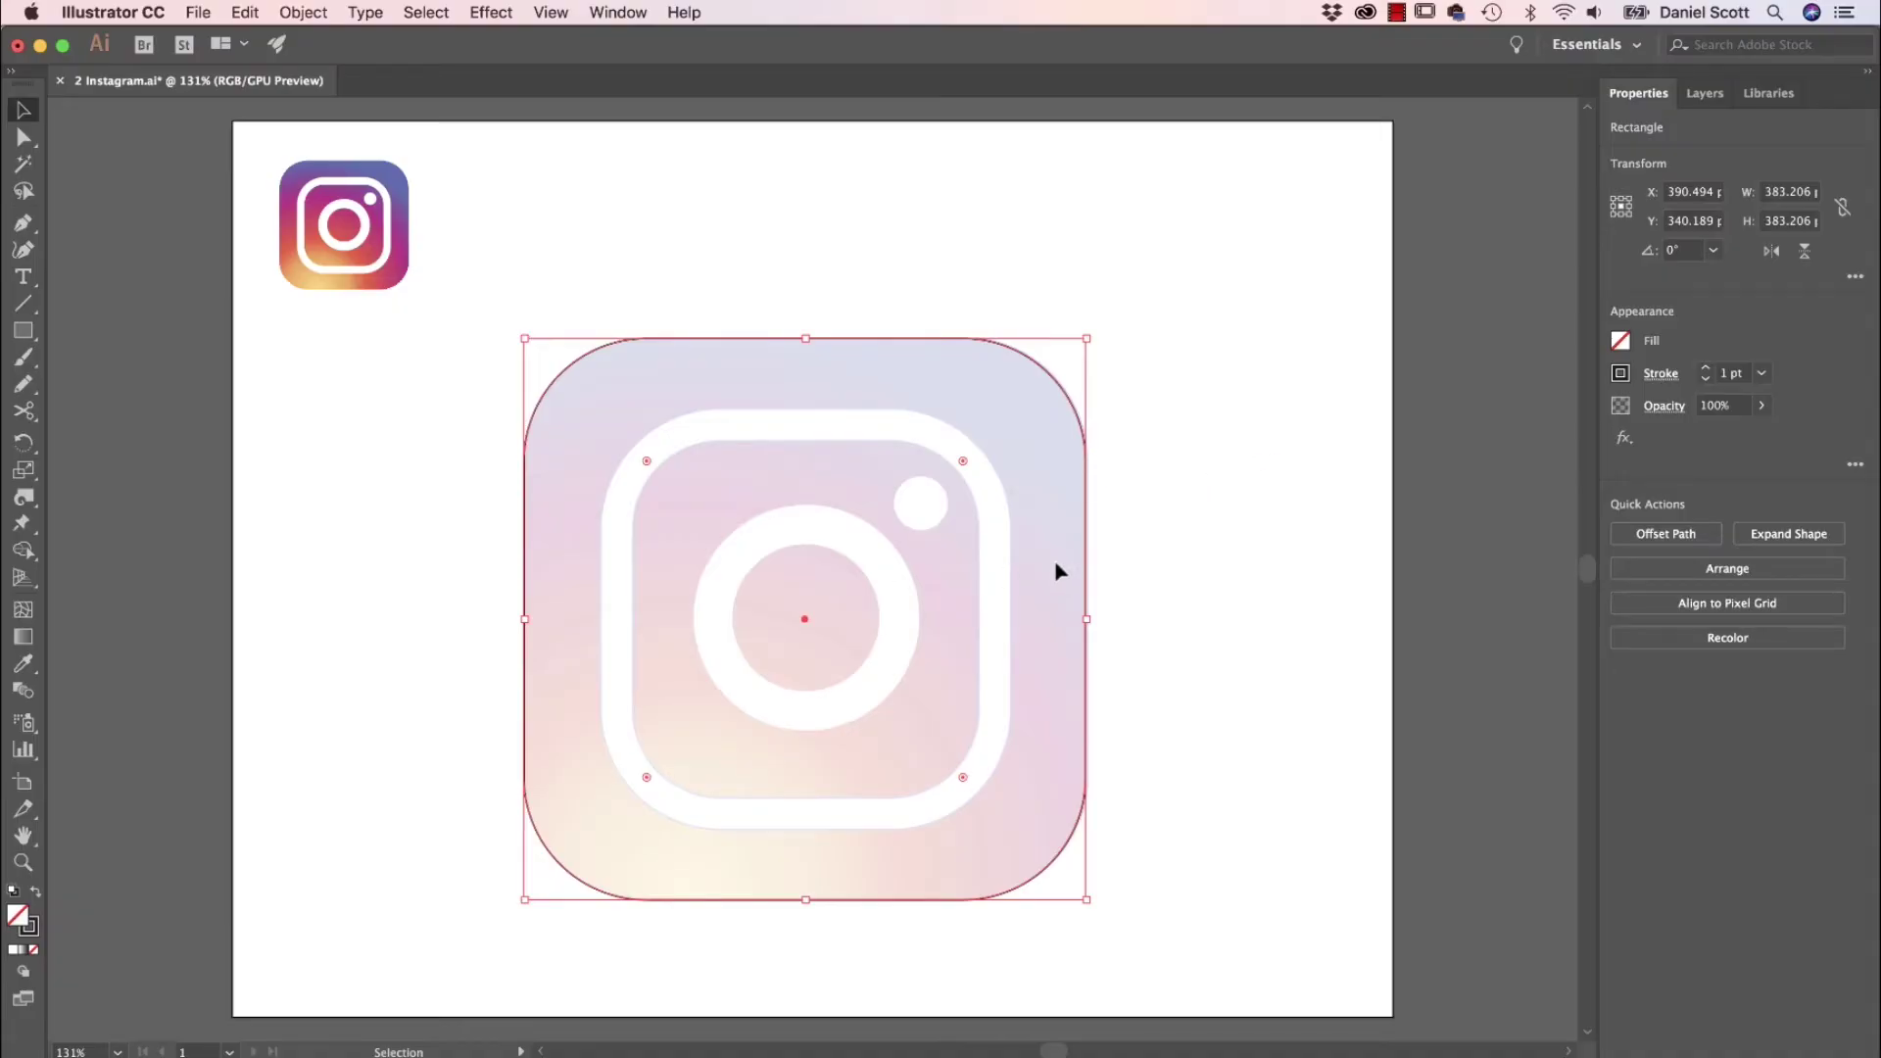
Step: Paste a copy of the rounded square exactly in place over the original
key("super+v")
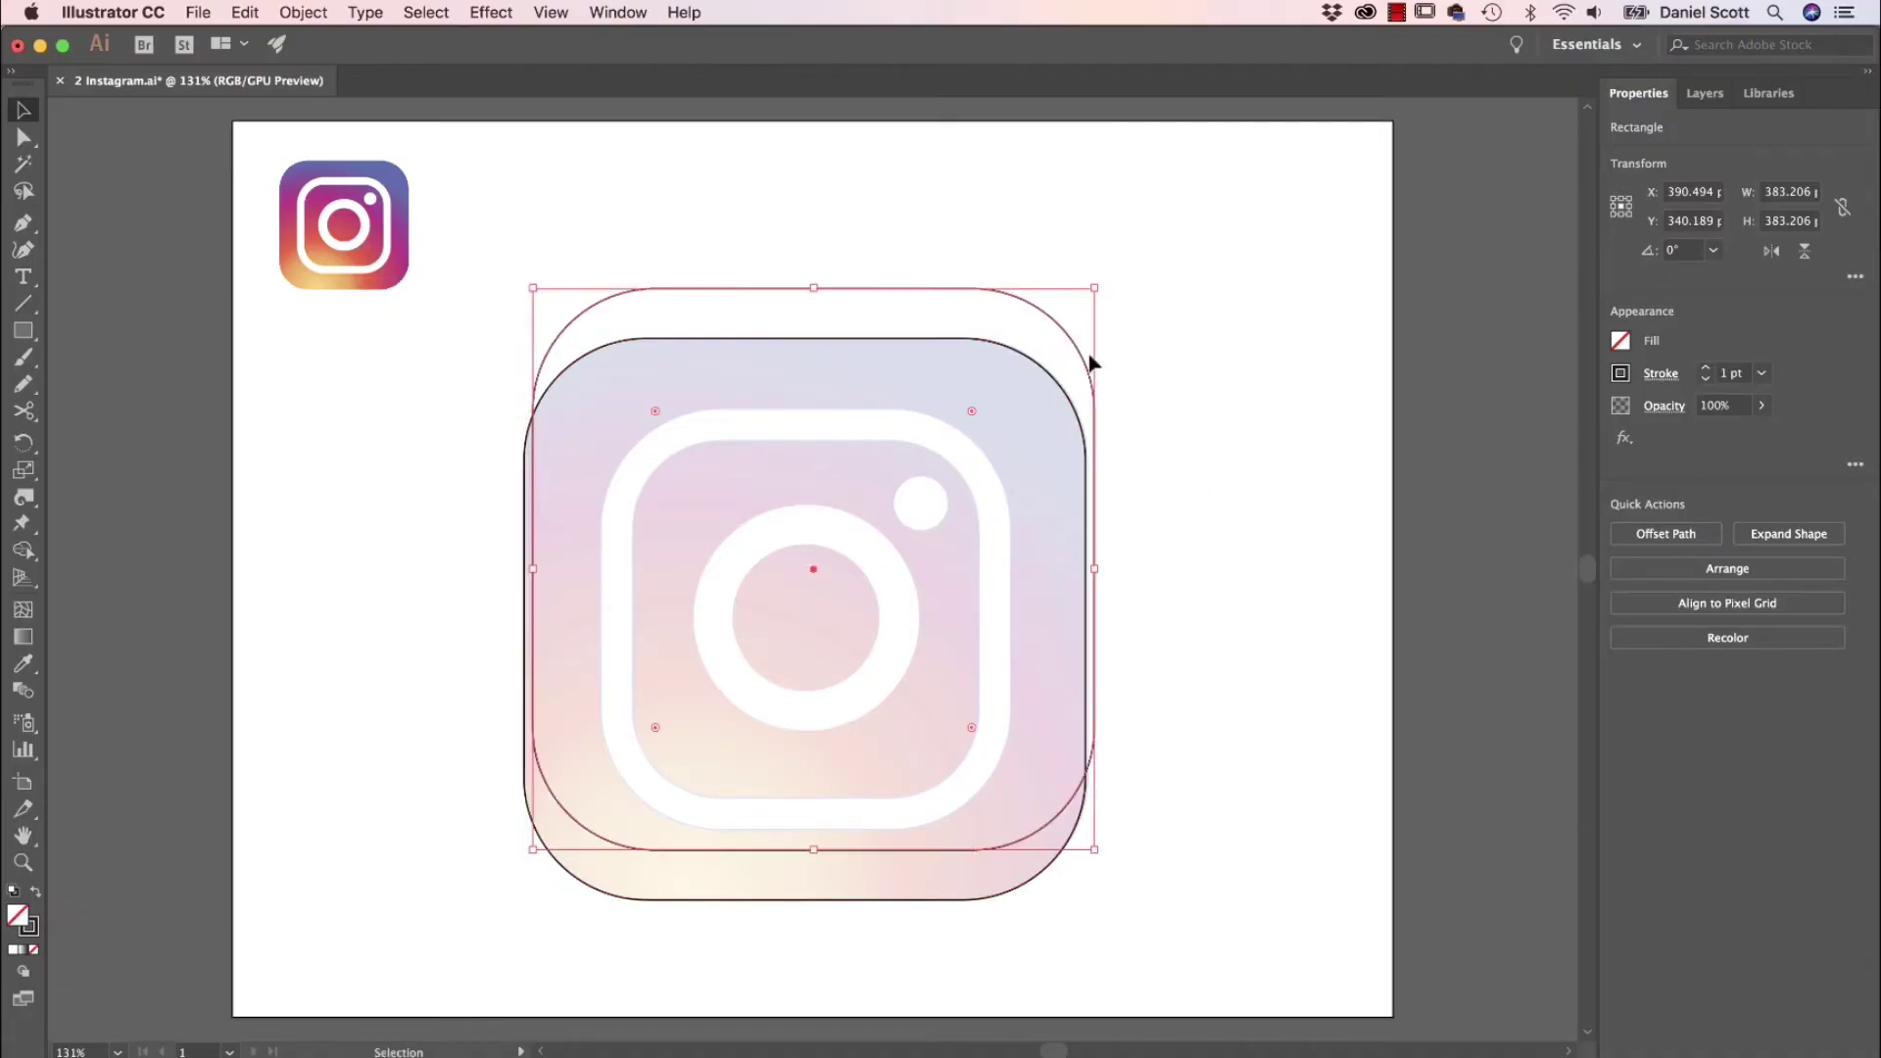
left_click(244, 12)
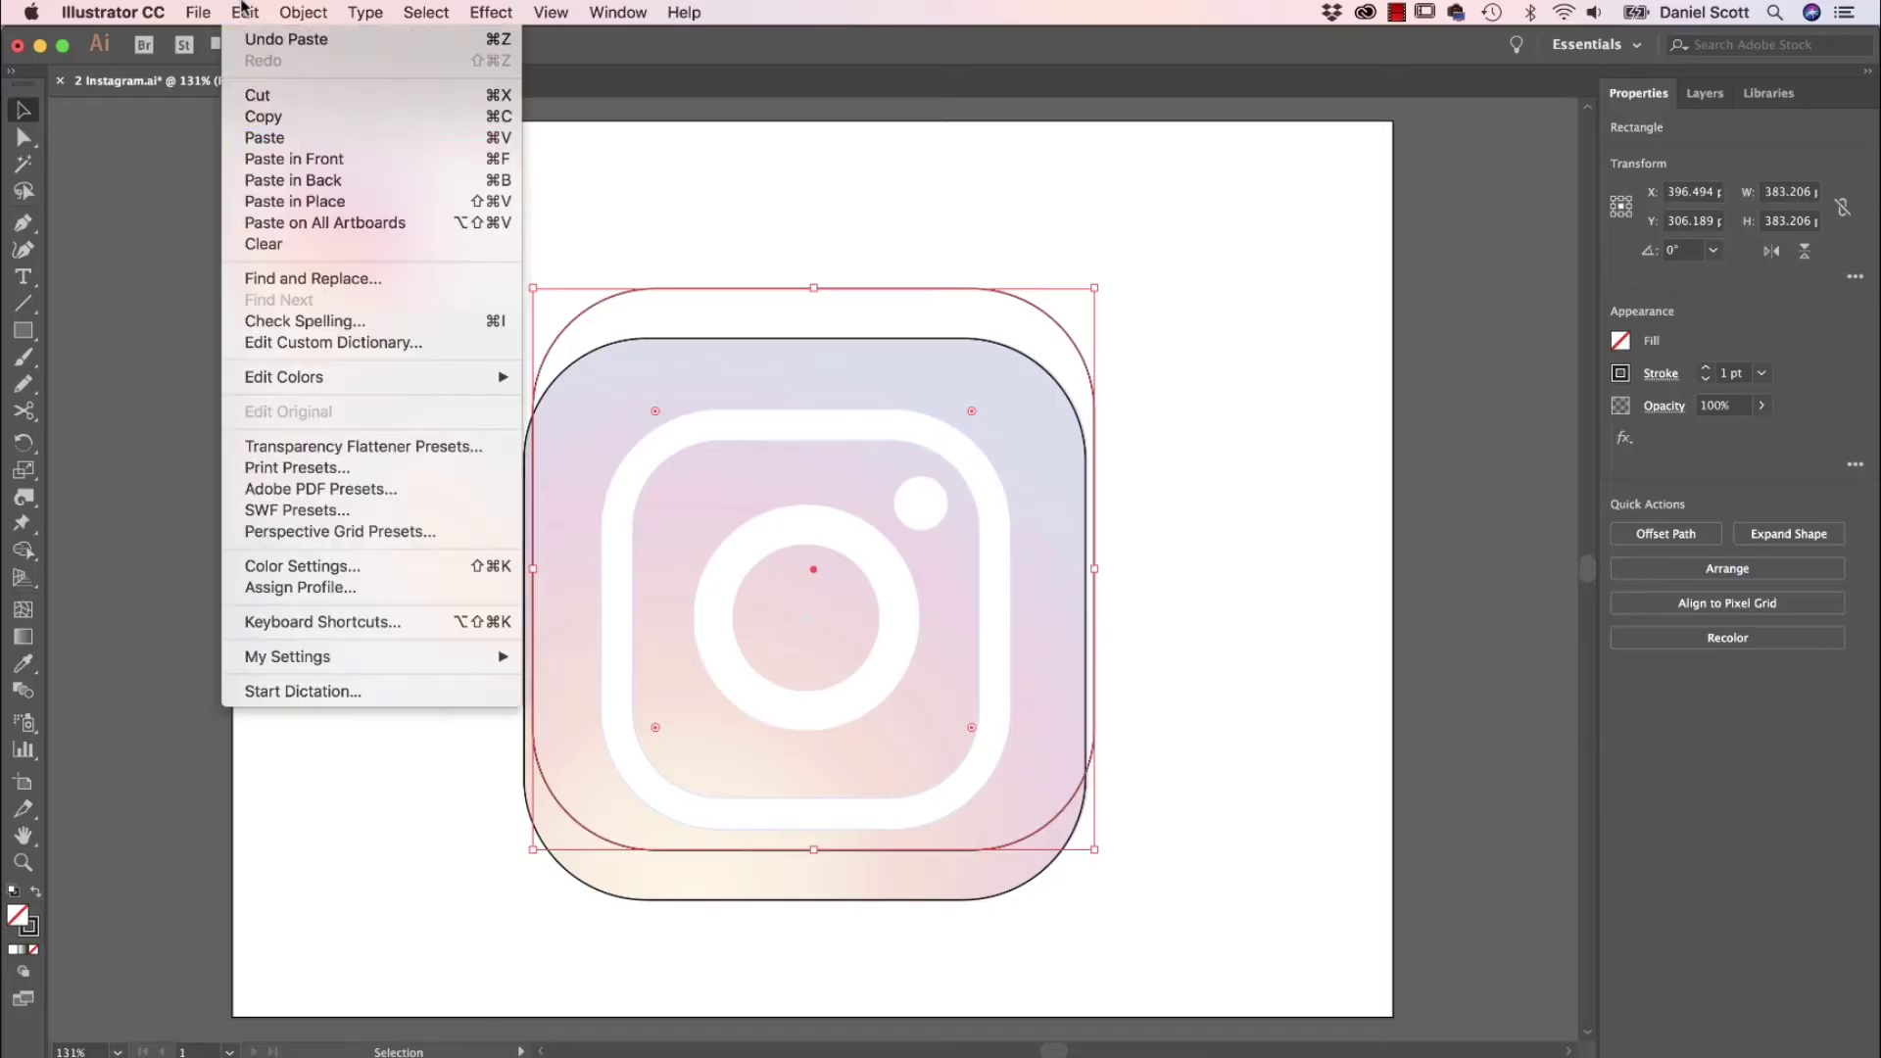
left_click(323, 138)
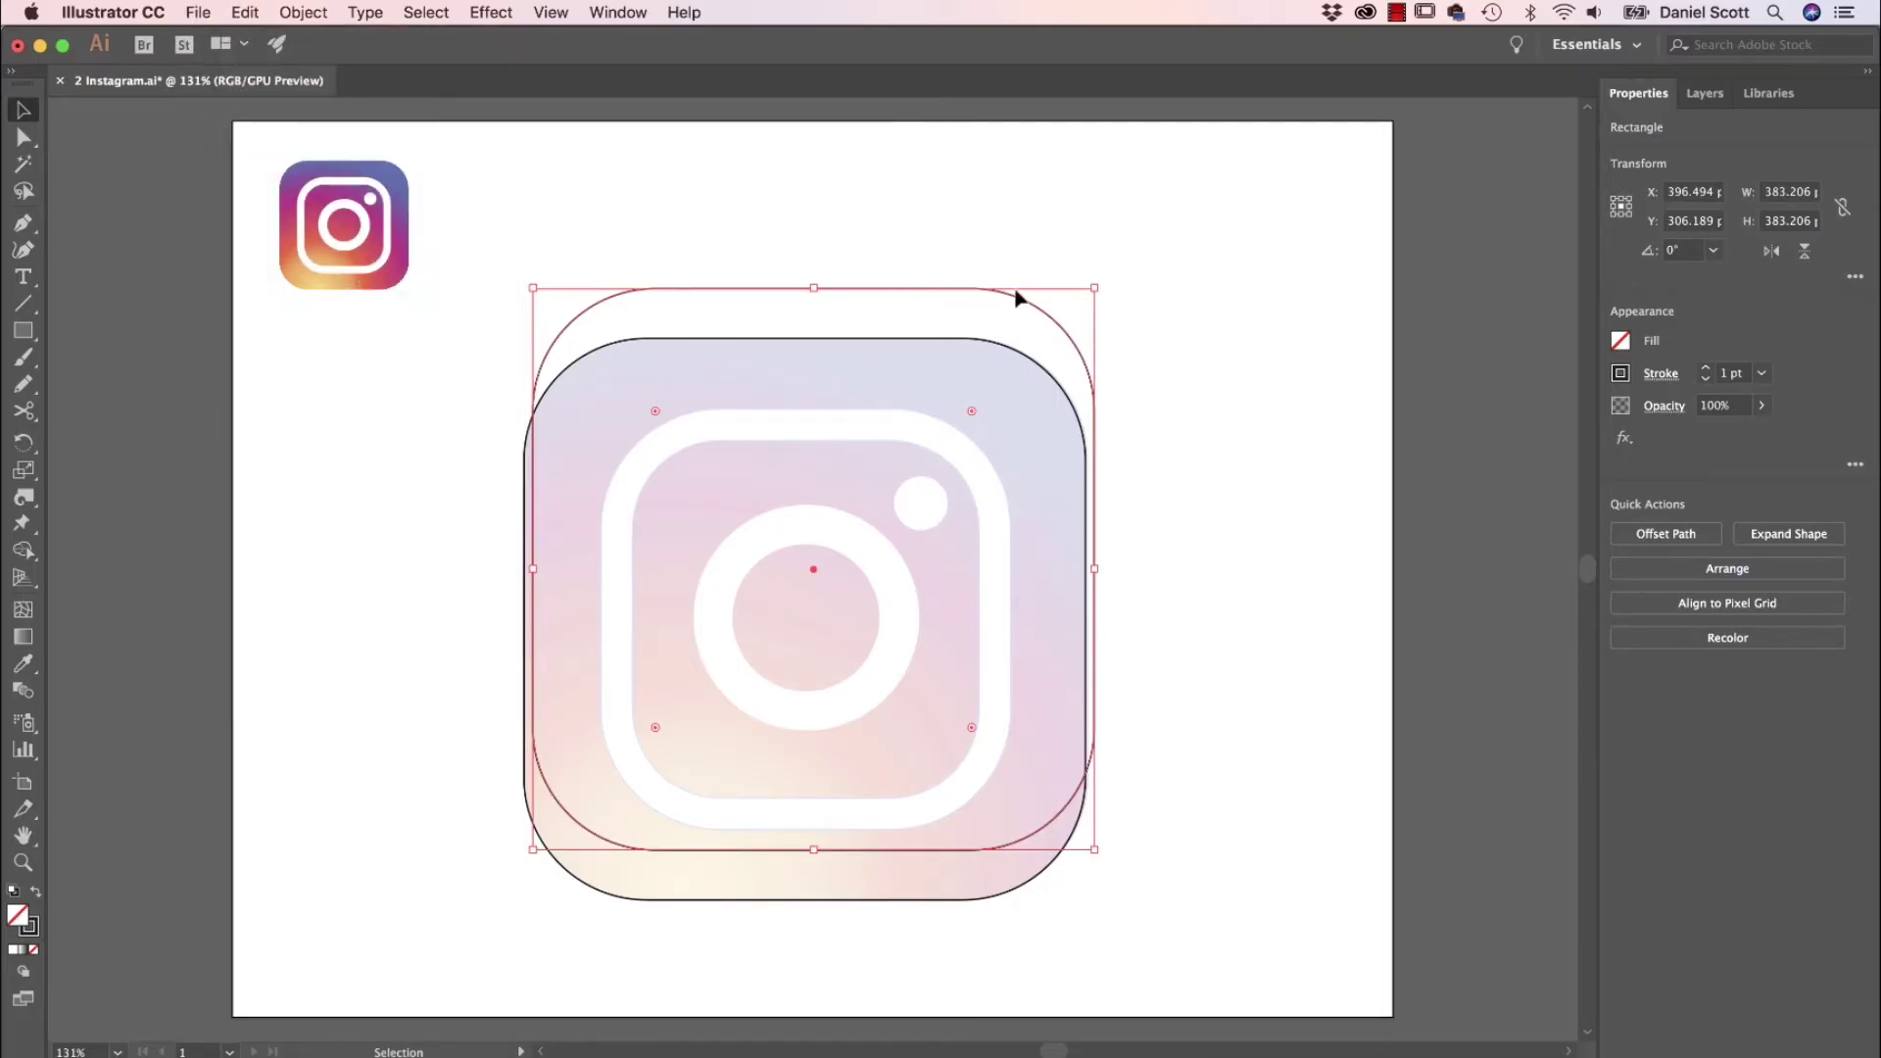
key("Delete")
key("super+f")
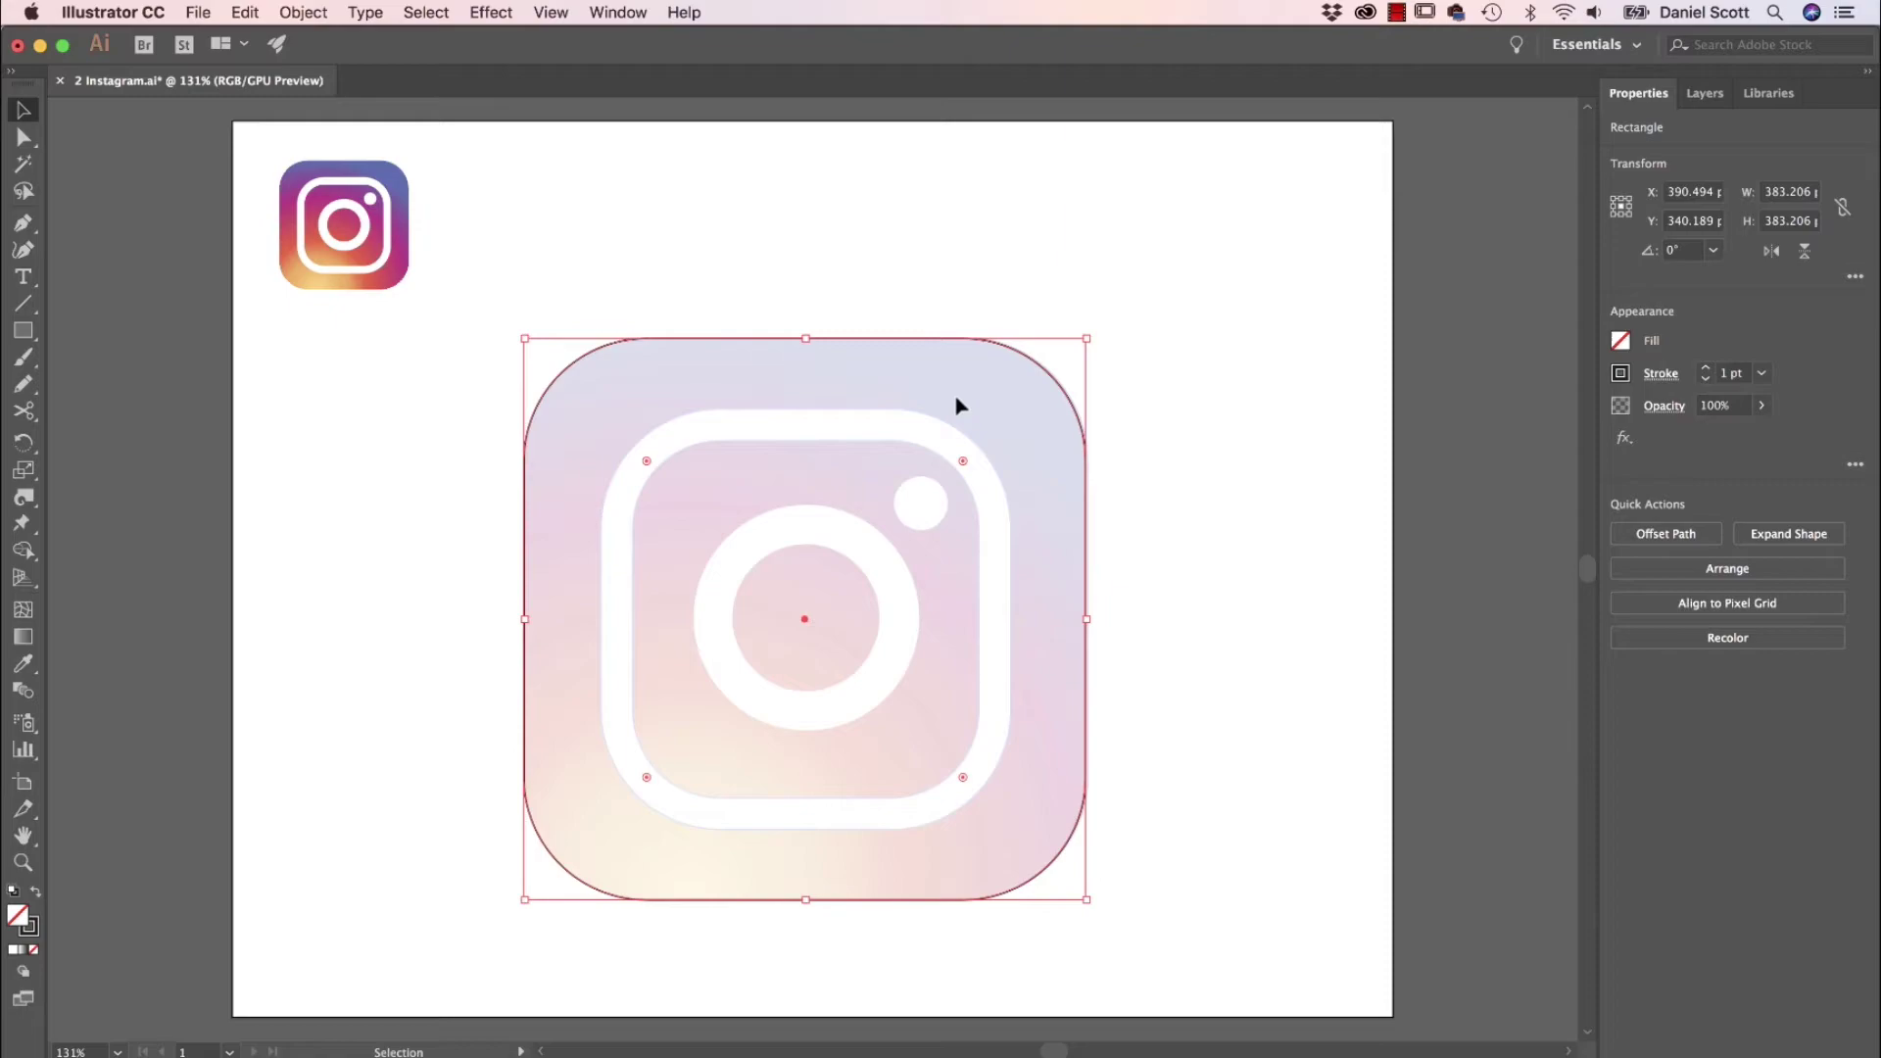
left_click(261, 16)
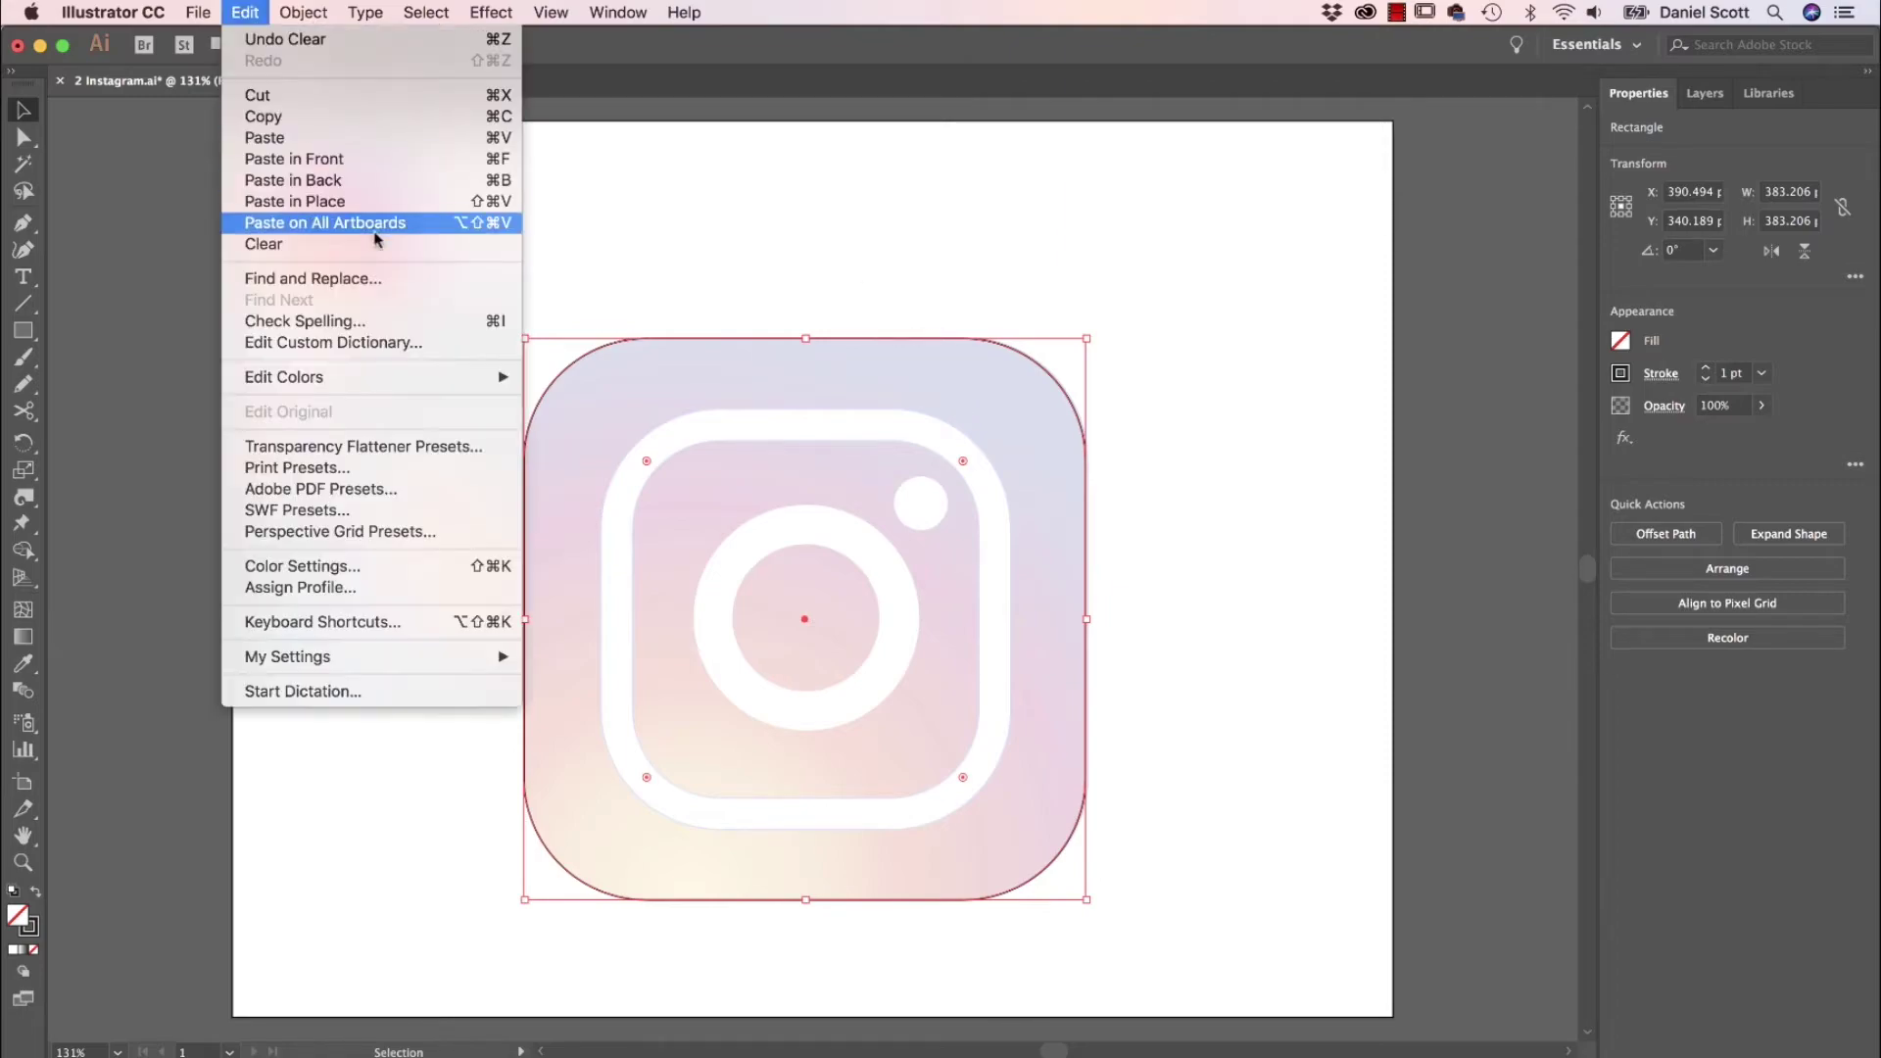
left_click(324, 205)
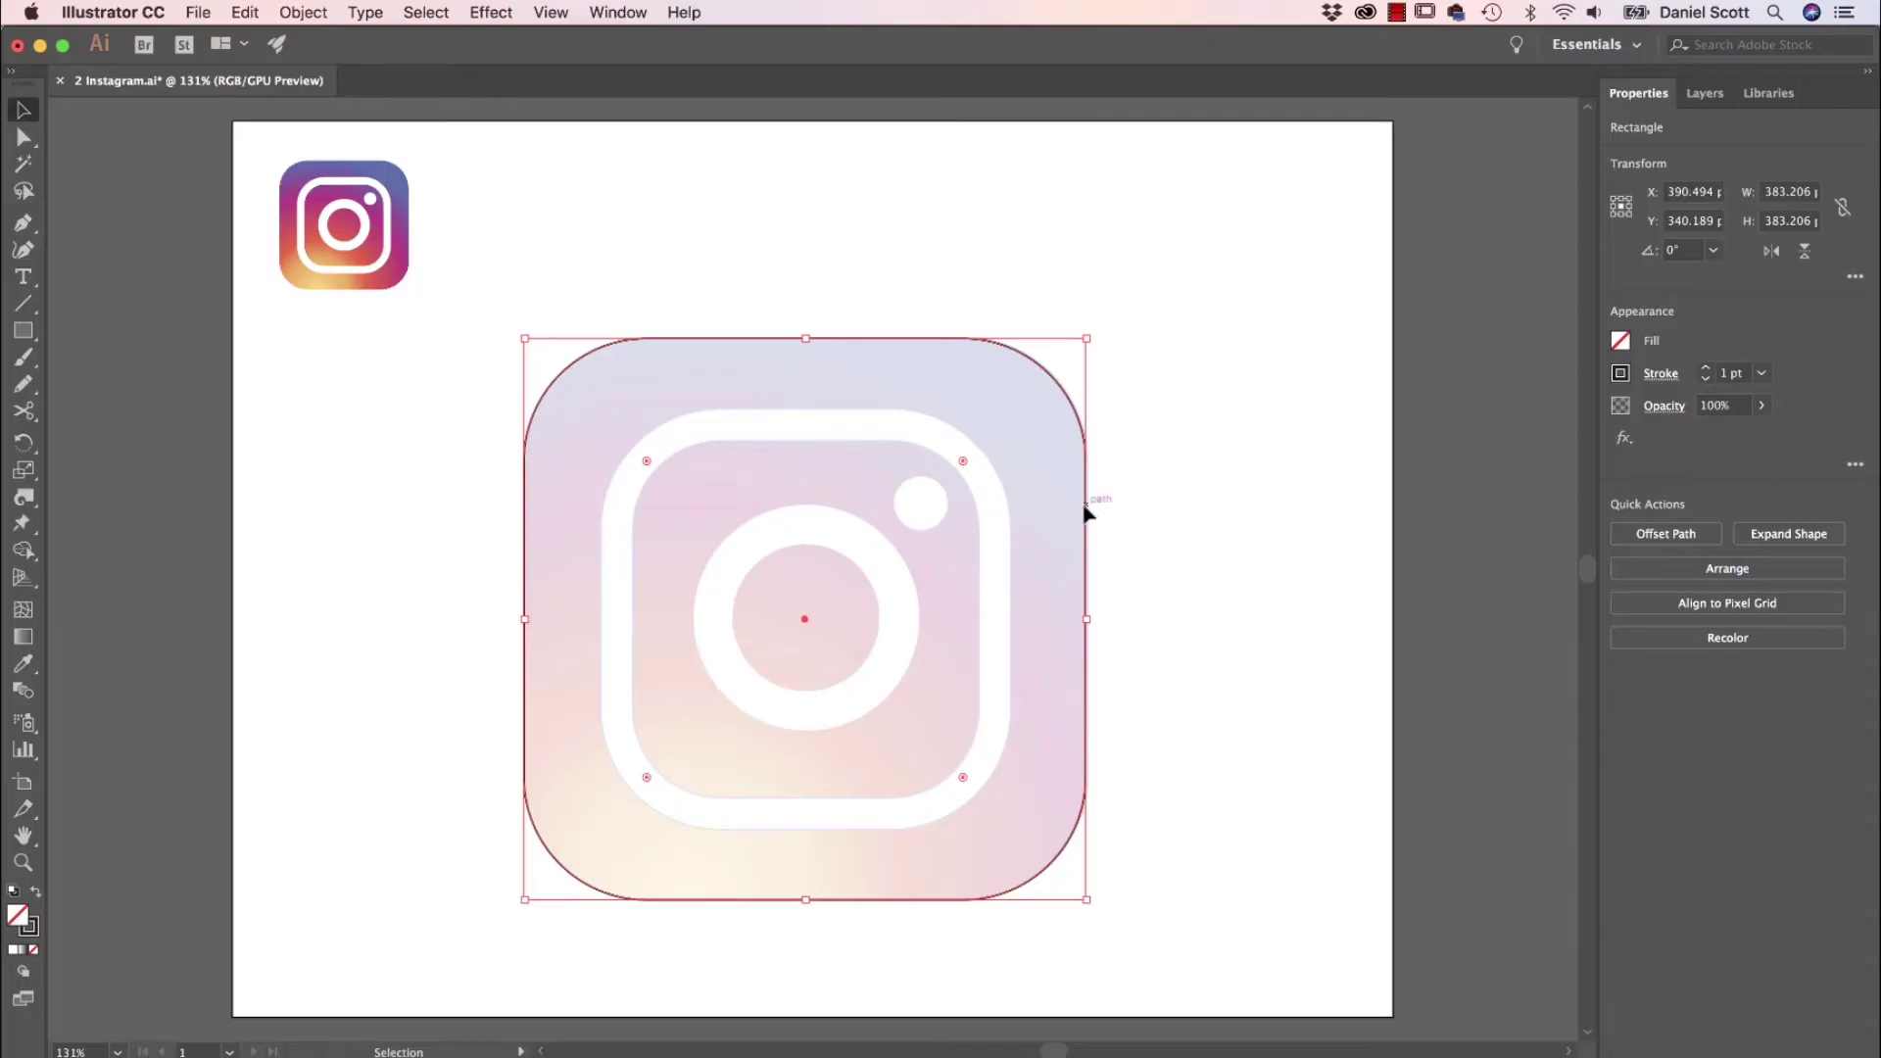
Step: Try moving, shrinking and re-rounding the copy, undoing each change to keep it full size
left_click_drag(1083, 512, 915, 588)
key("super+z")
left_click_drag(1088, 338, 1009, 447)
key("super+z")
left_click_drag(1089, 338, 982, 443)
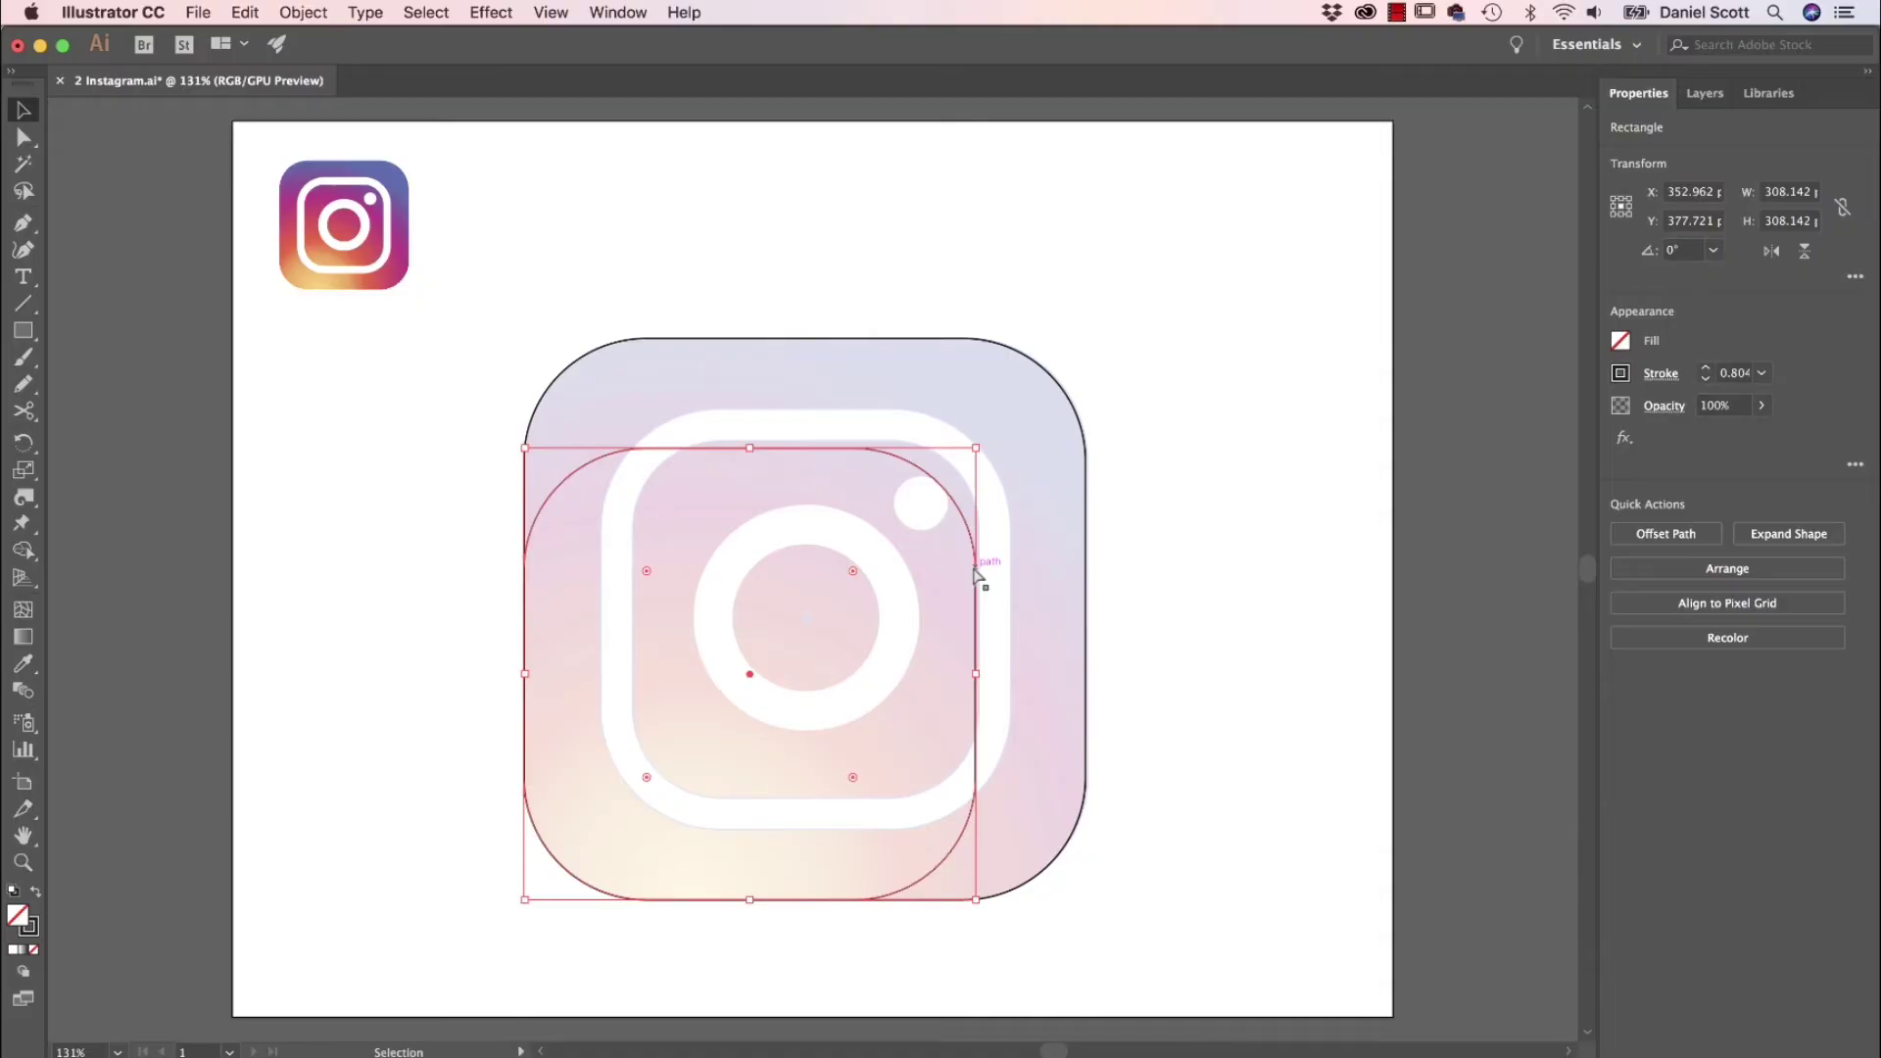
key("super+z")
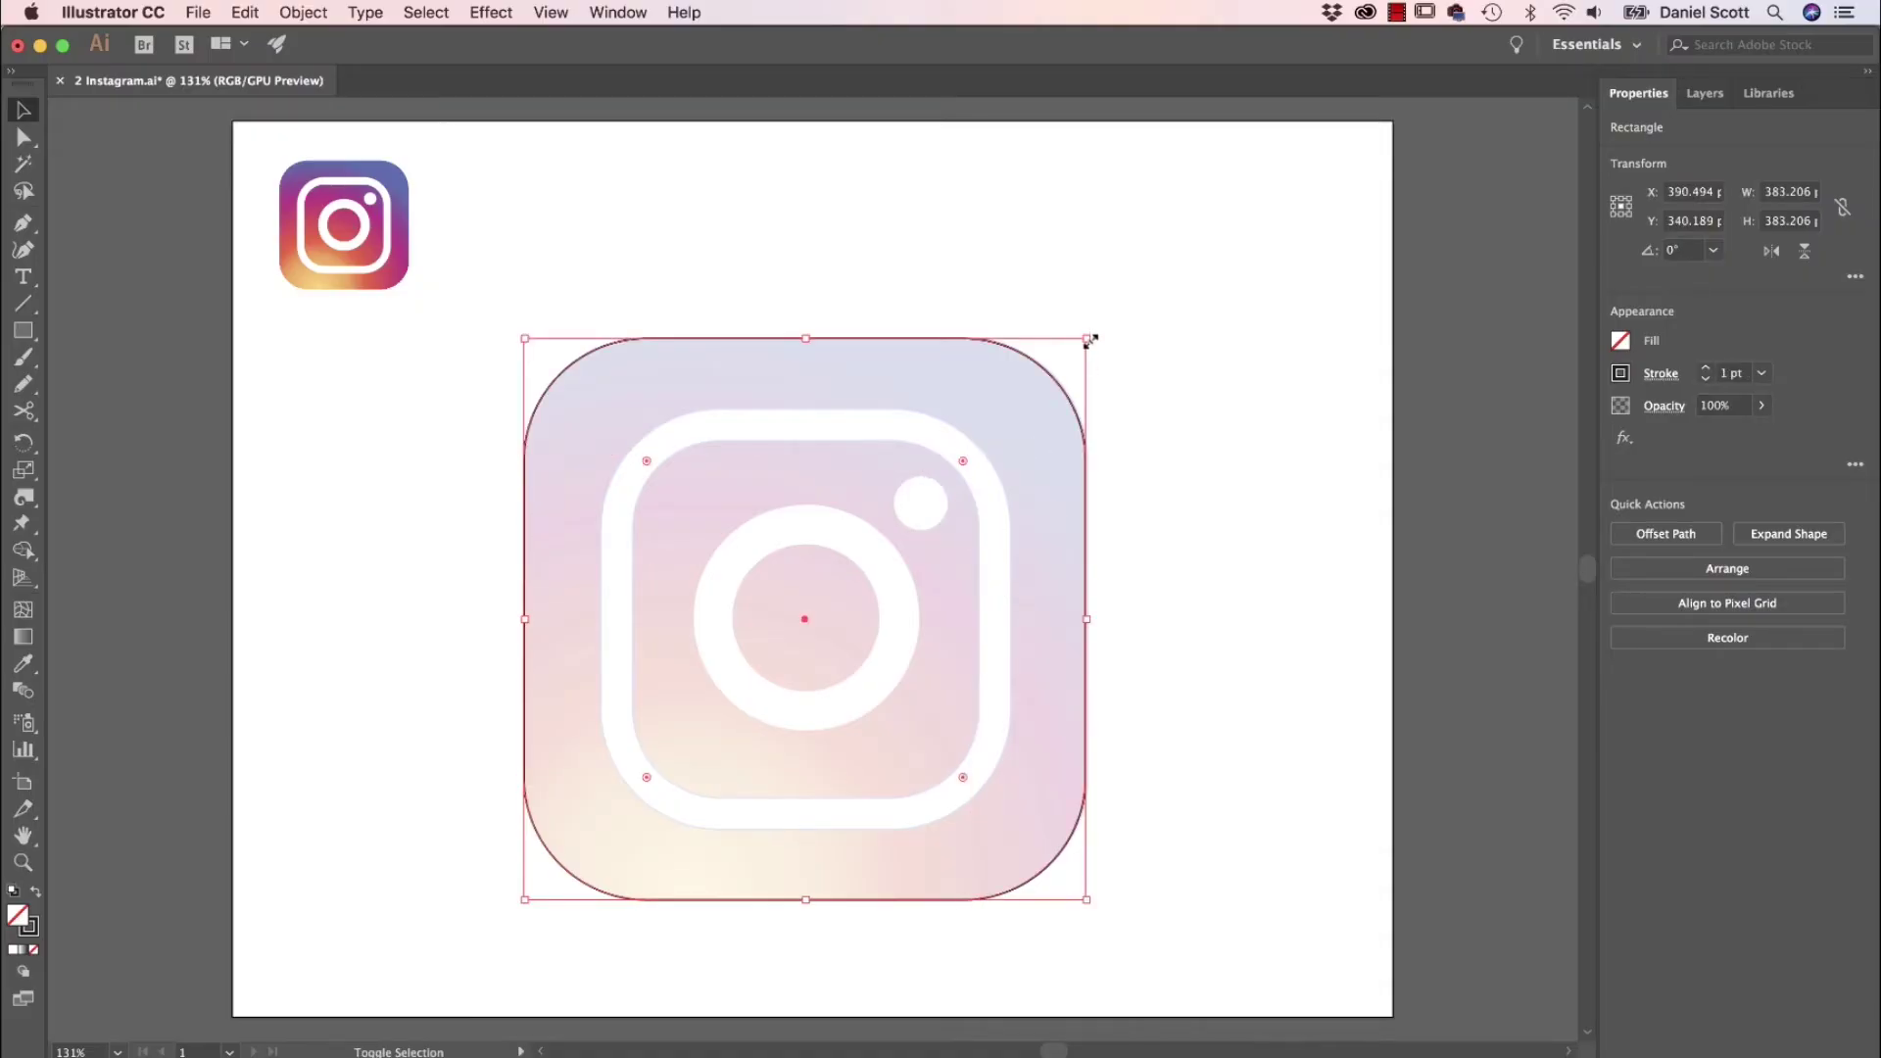
left_click_drag(1090, 338, 1019, 424)
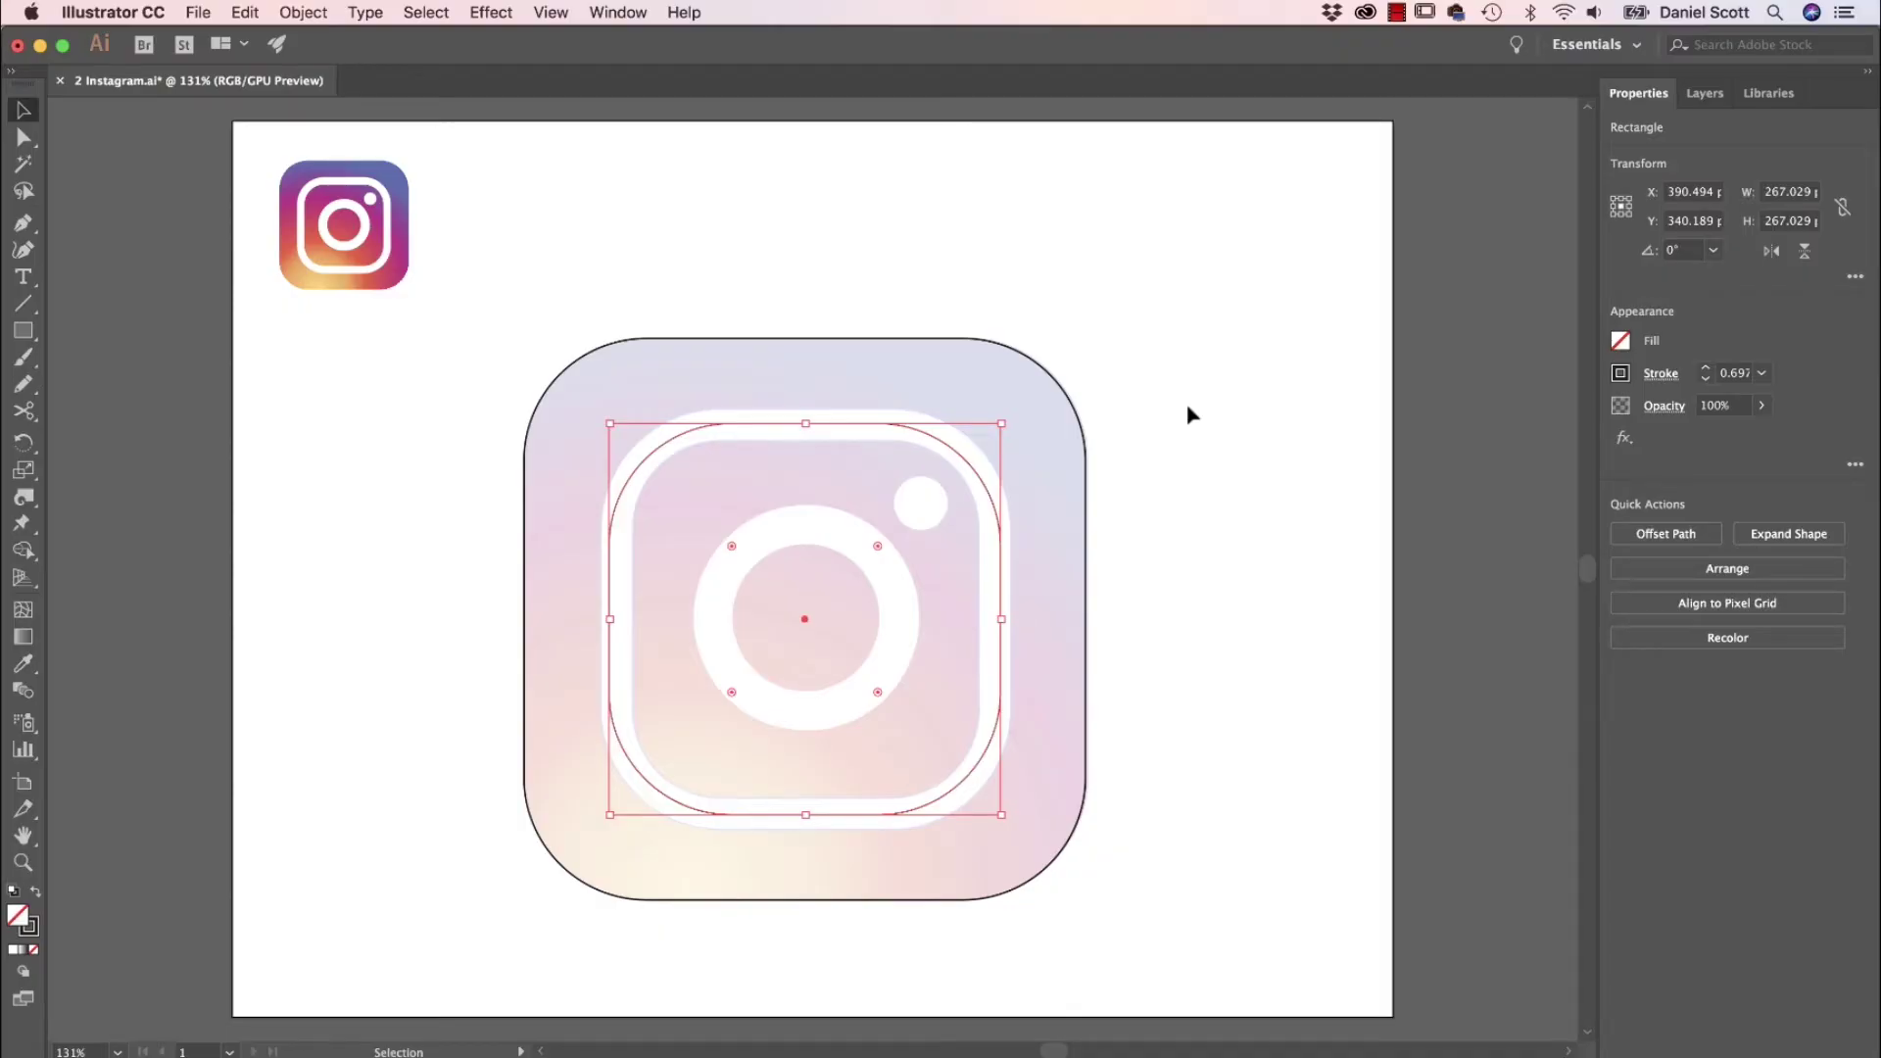
key("super+z")
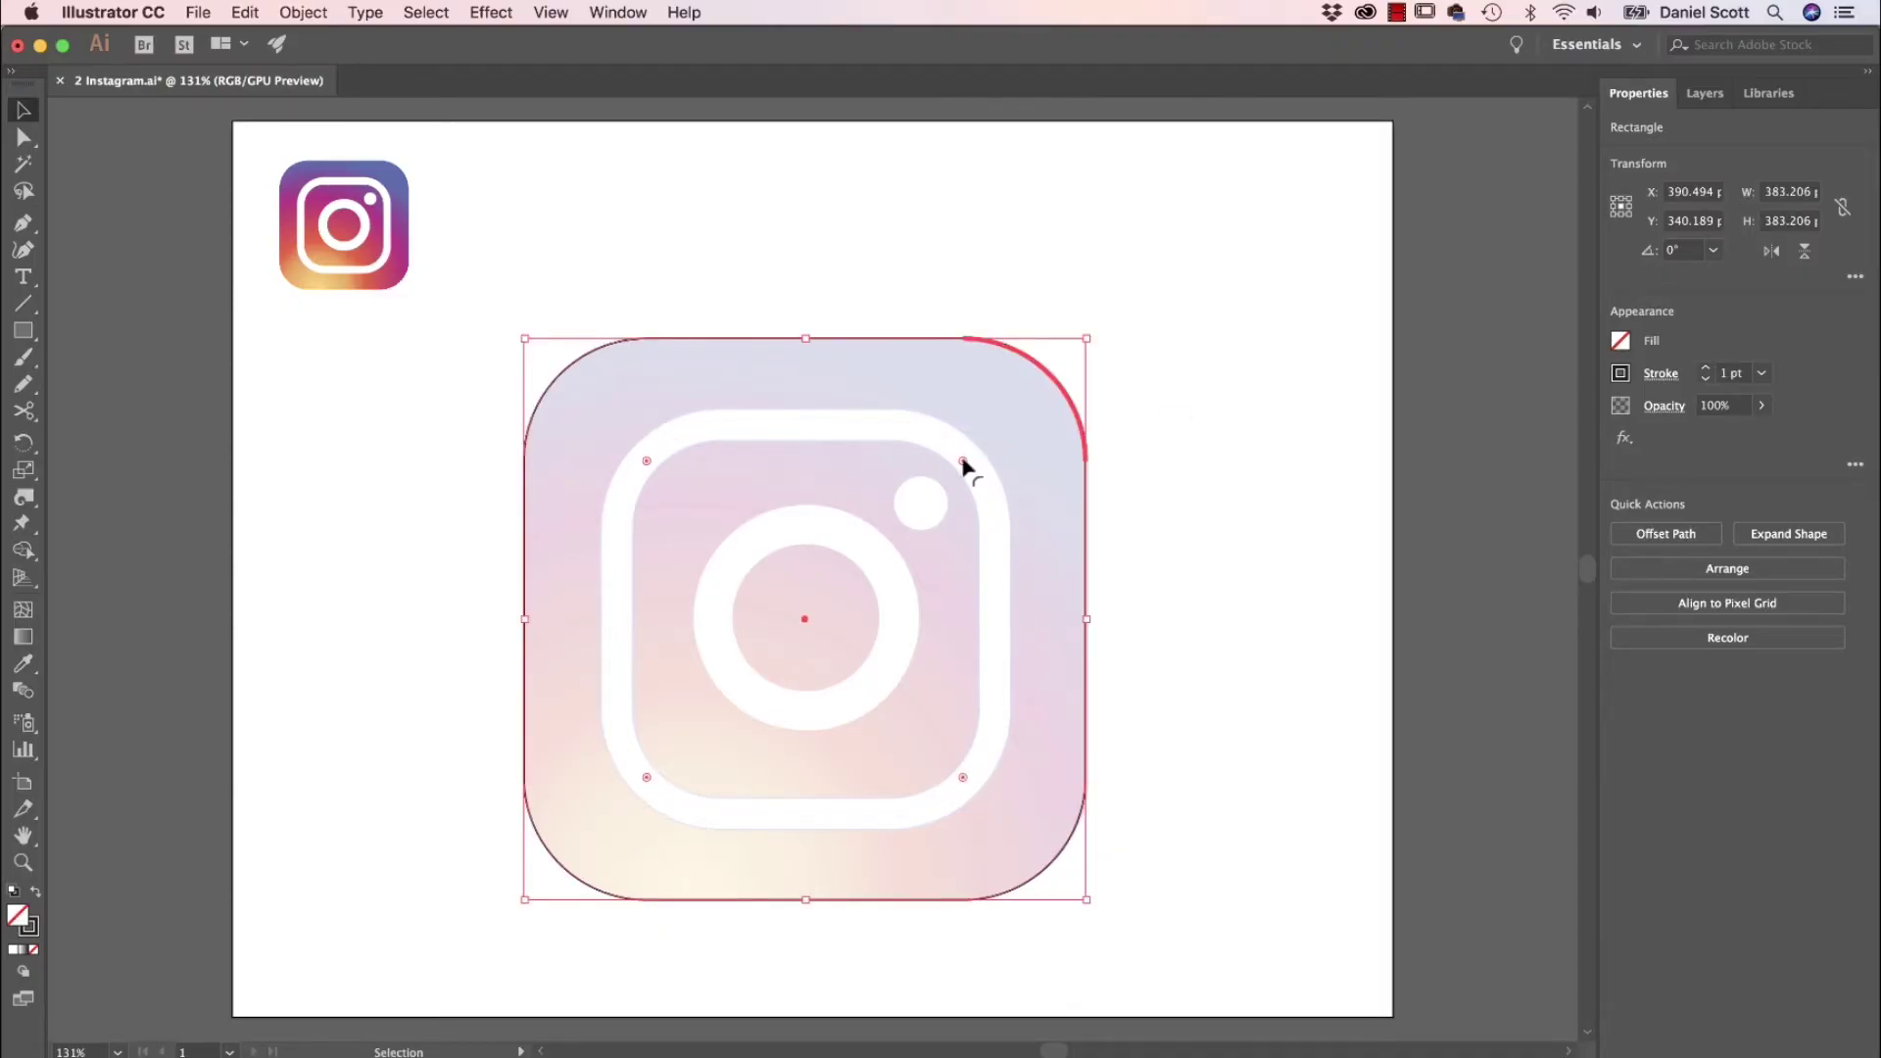
left_click_drag(963, 460, 869, 579)
key("super+z")
Step: Turn off Scale Corners and try shrinking the rounded-square copy toward its centre
left_click(1229, 402)
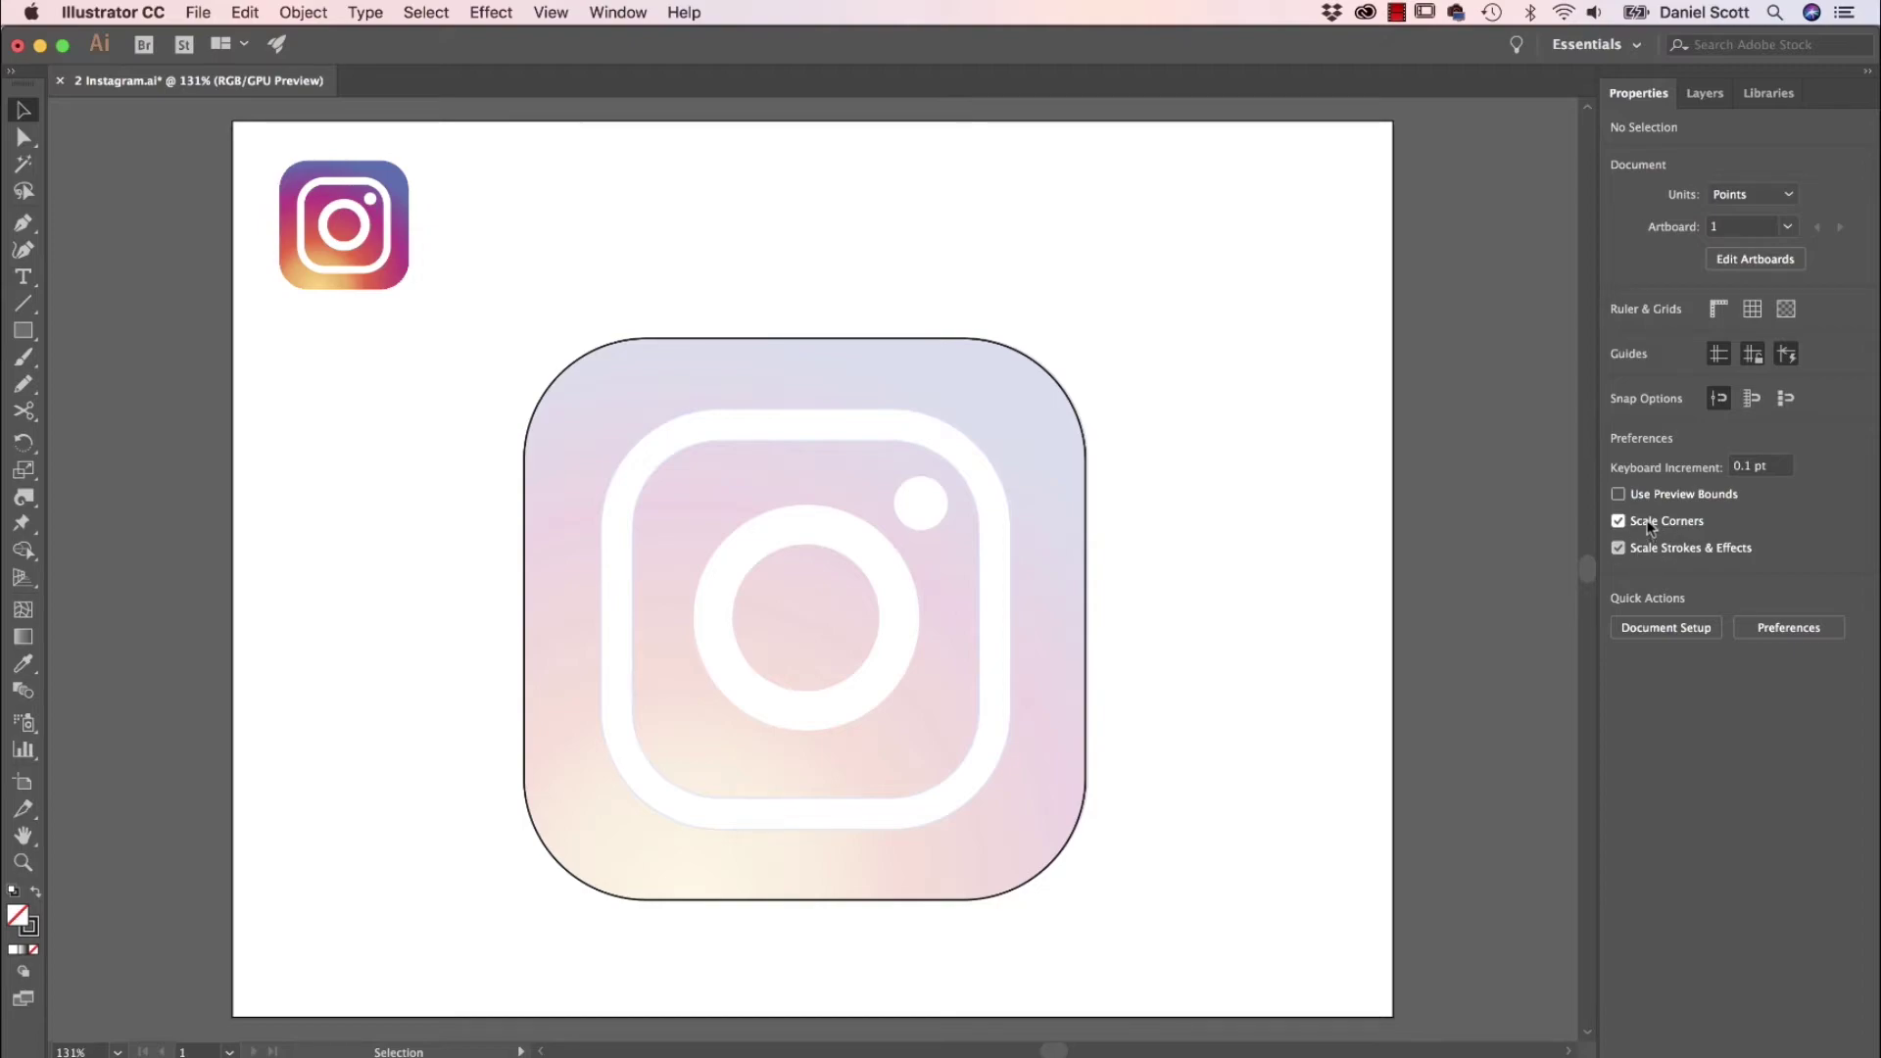
left_click(1649, 526)
left_click(1088, 537)
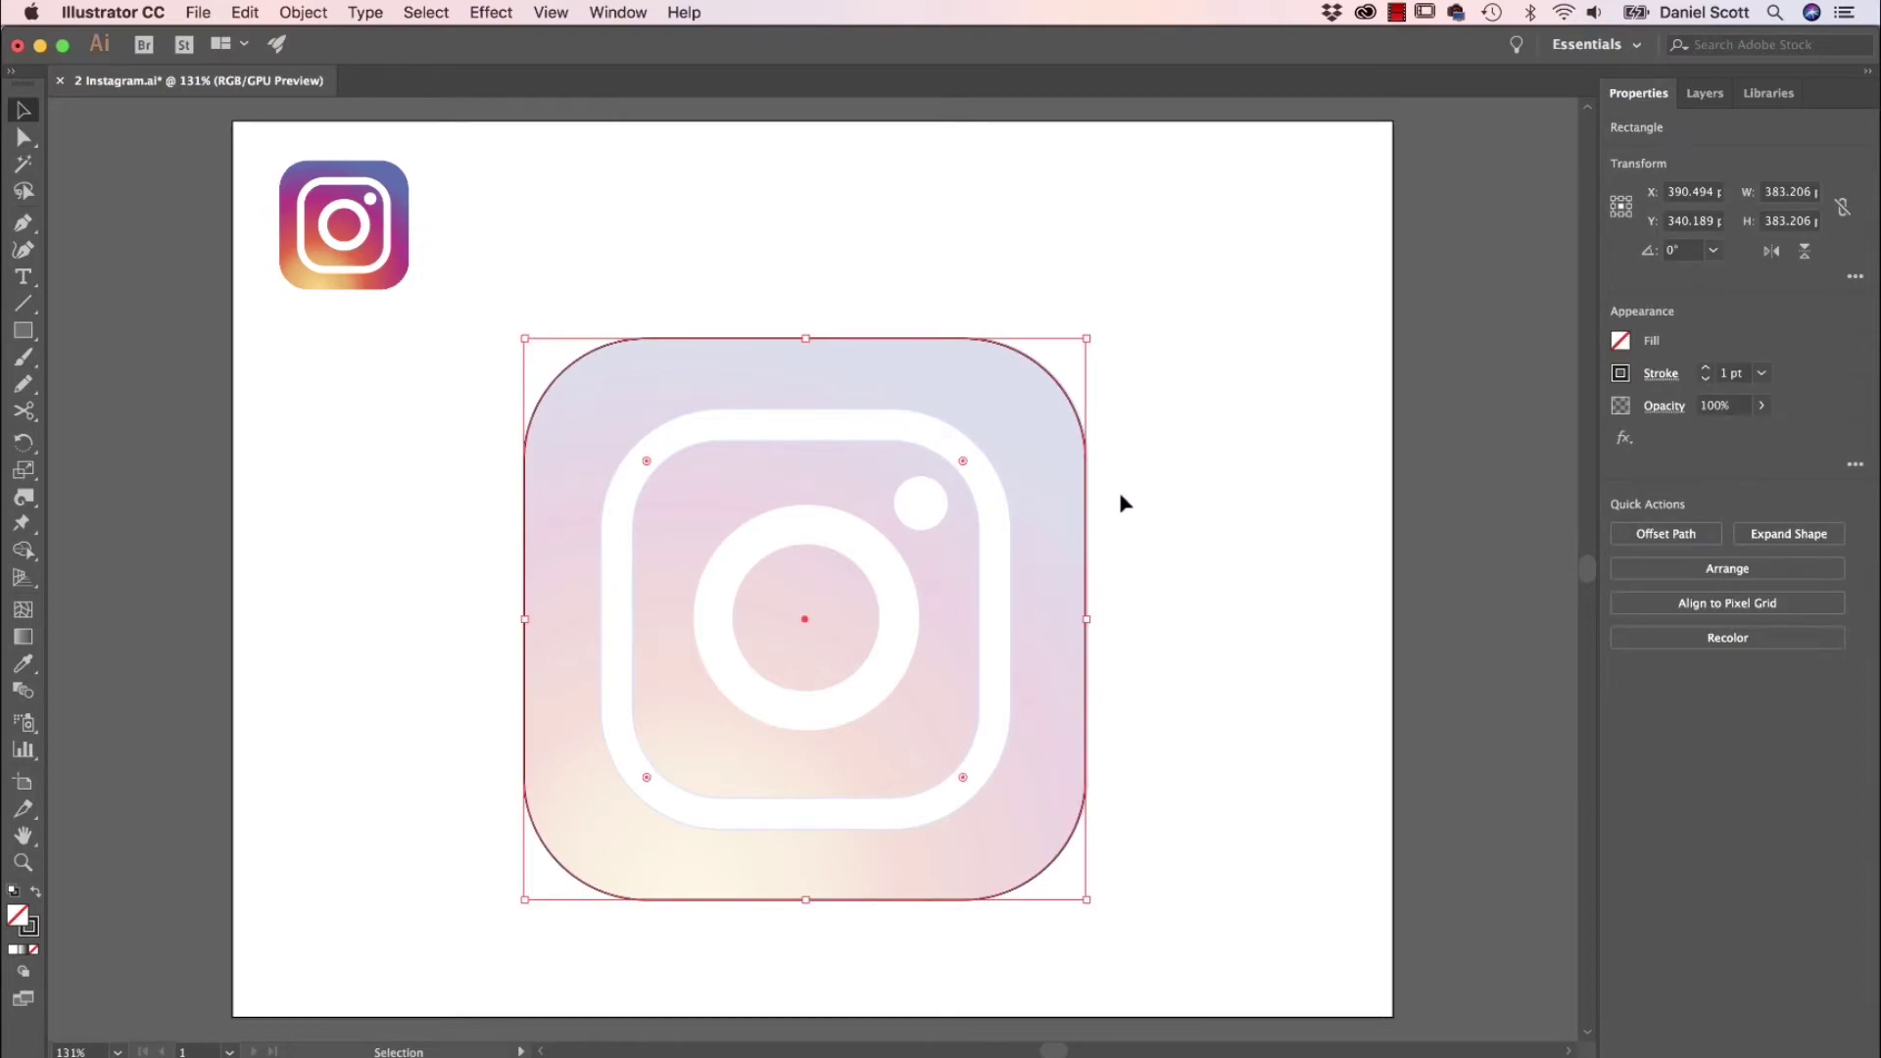
left_click(1248, 615)
left_click(1081, 451)
left_click_drag(1084, 336, 970, 509)
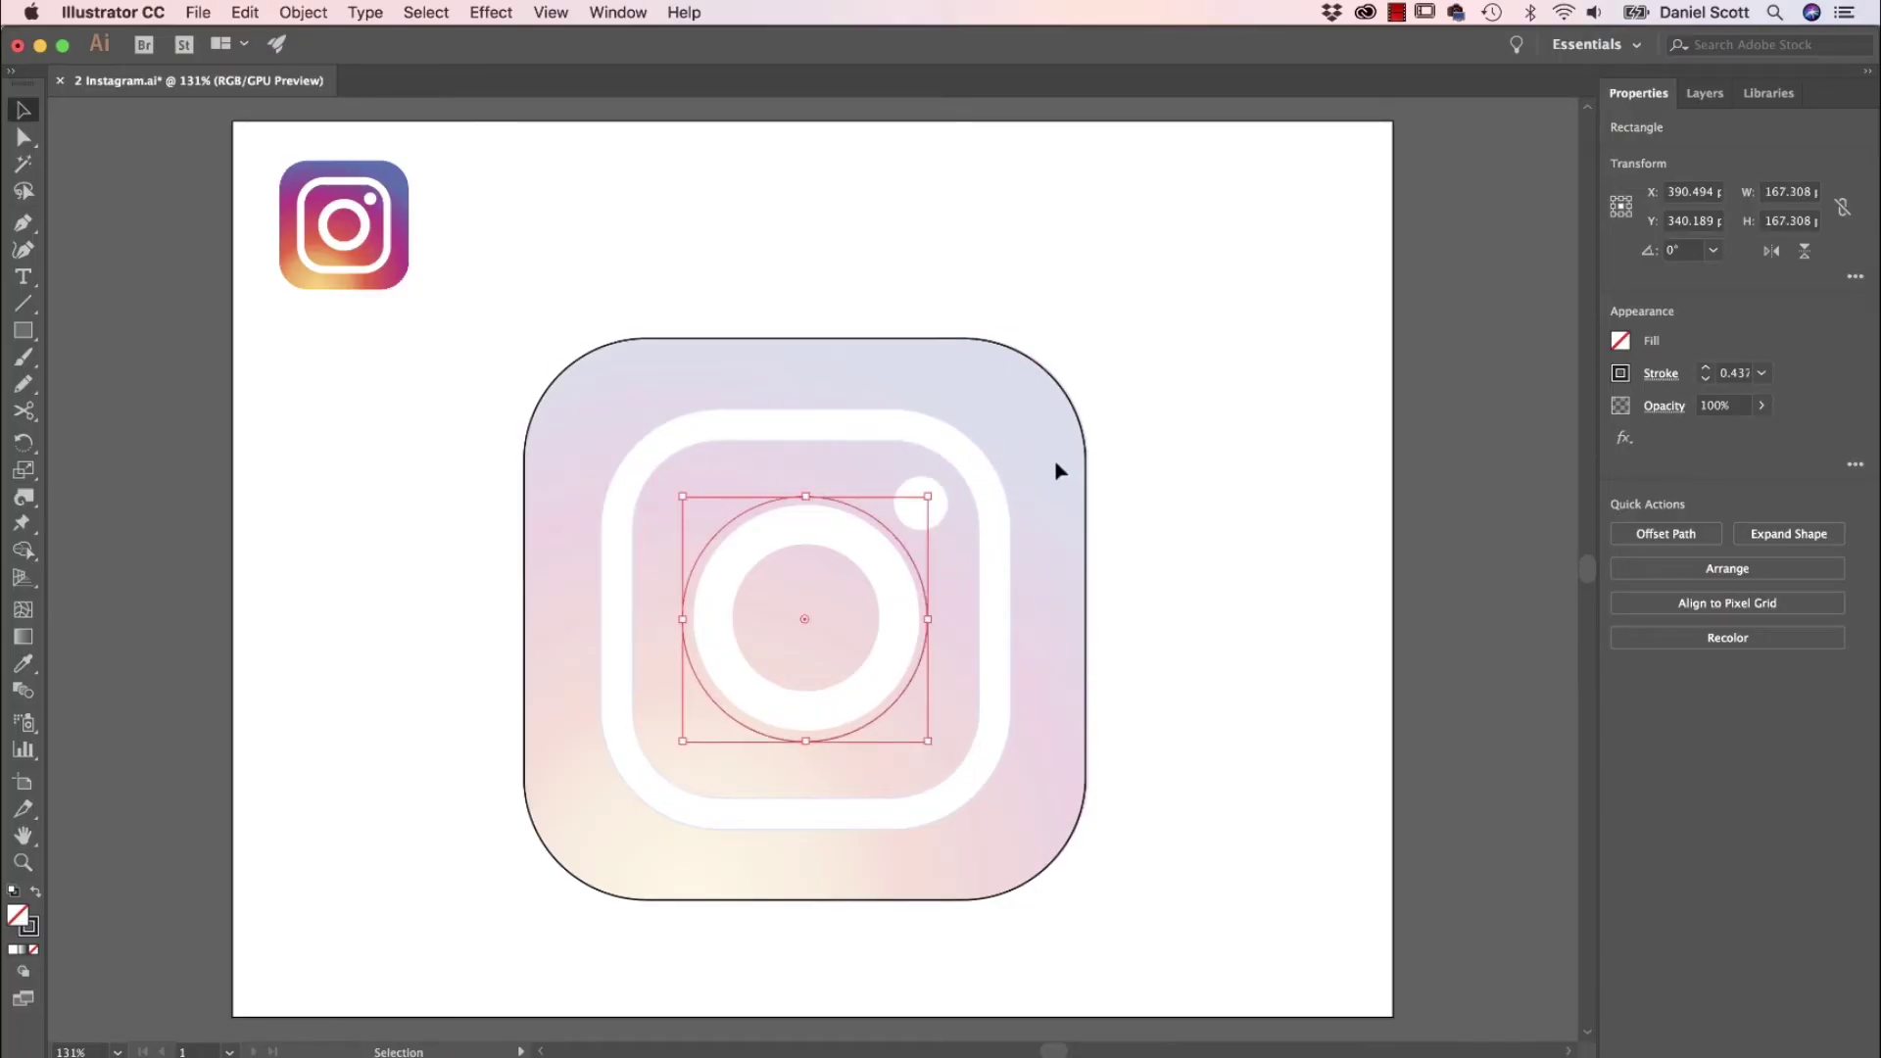
left_click(1051, 481)
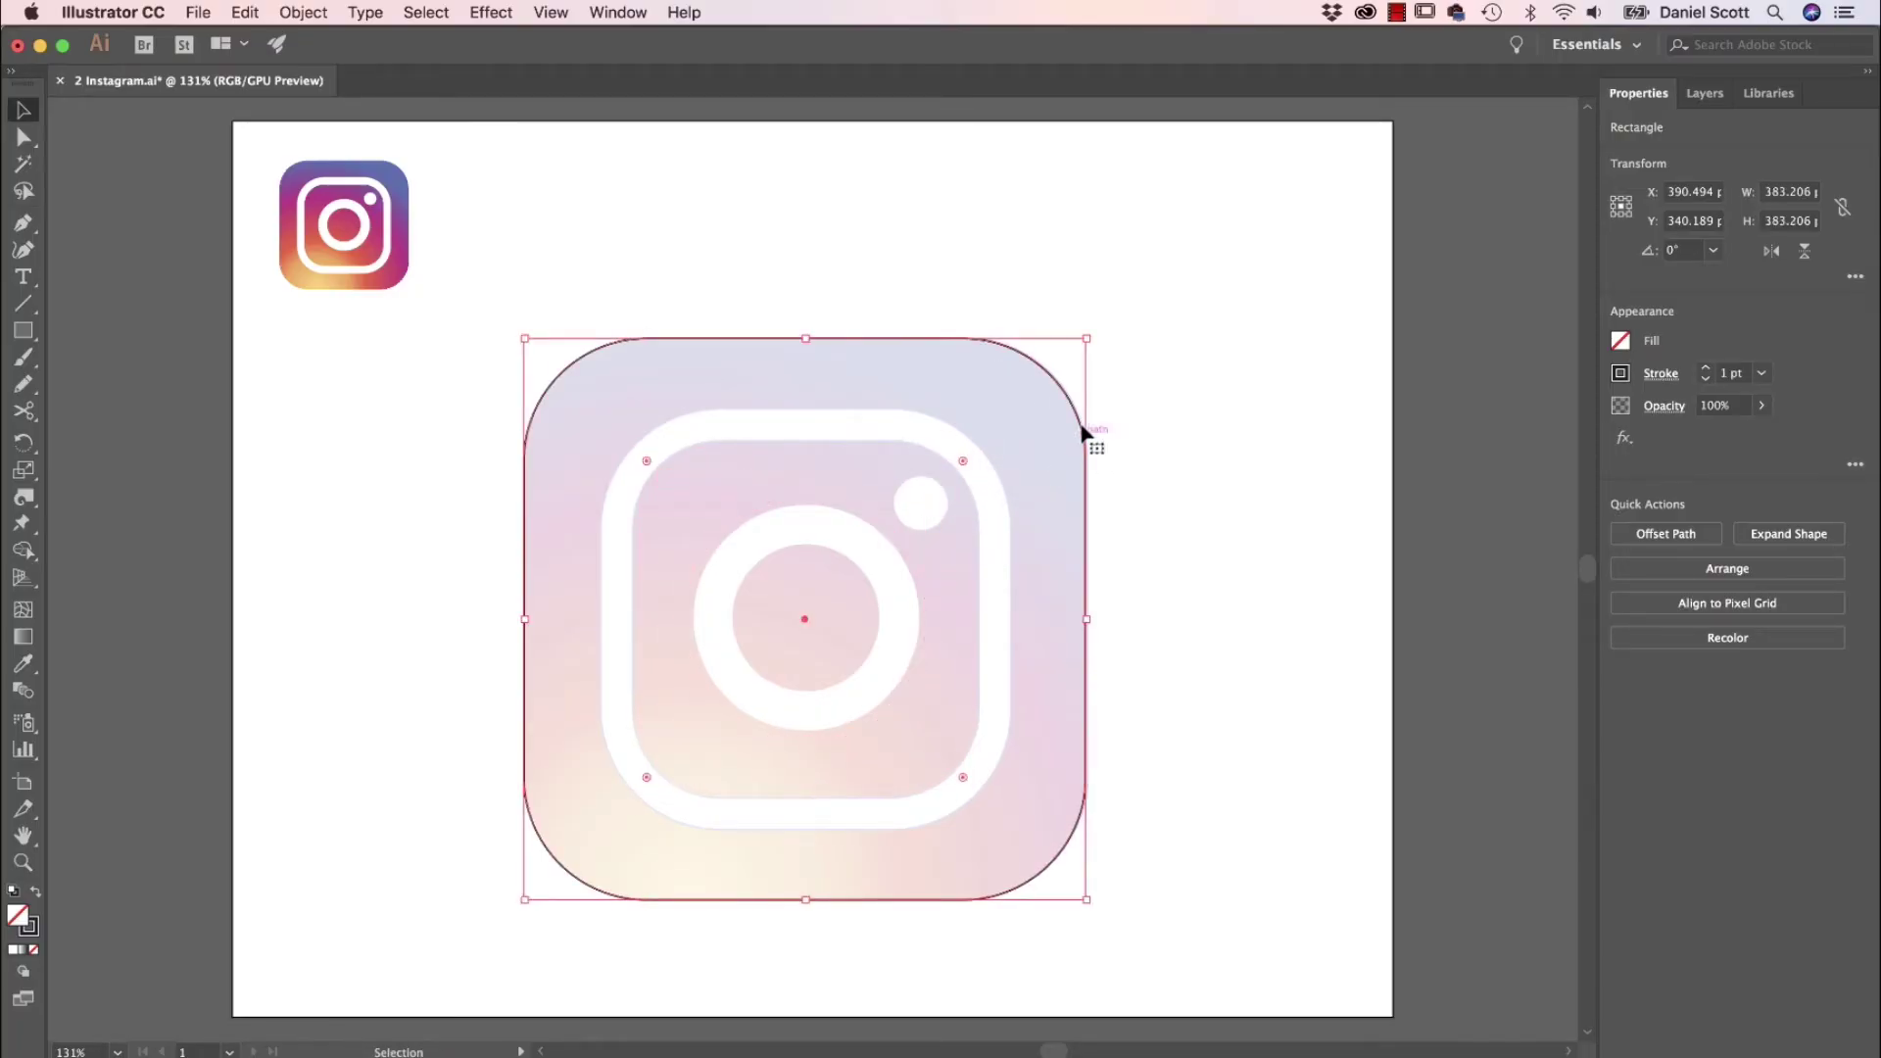
left_click(1173, 593)
Step: Turn Scale Corners back on and shrink the copy to 262.661 pt over the white frame
left_click(1619, 521)
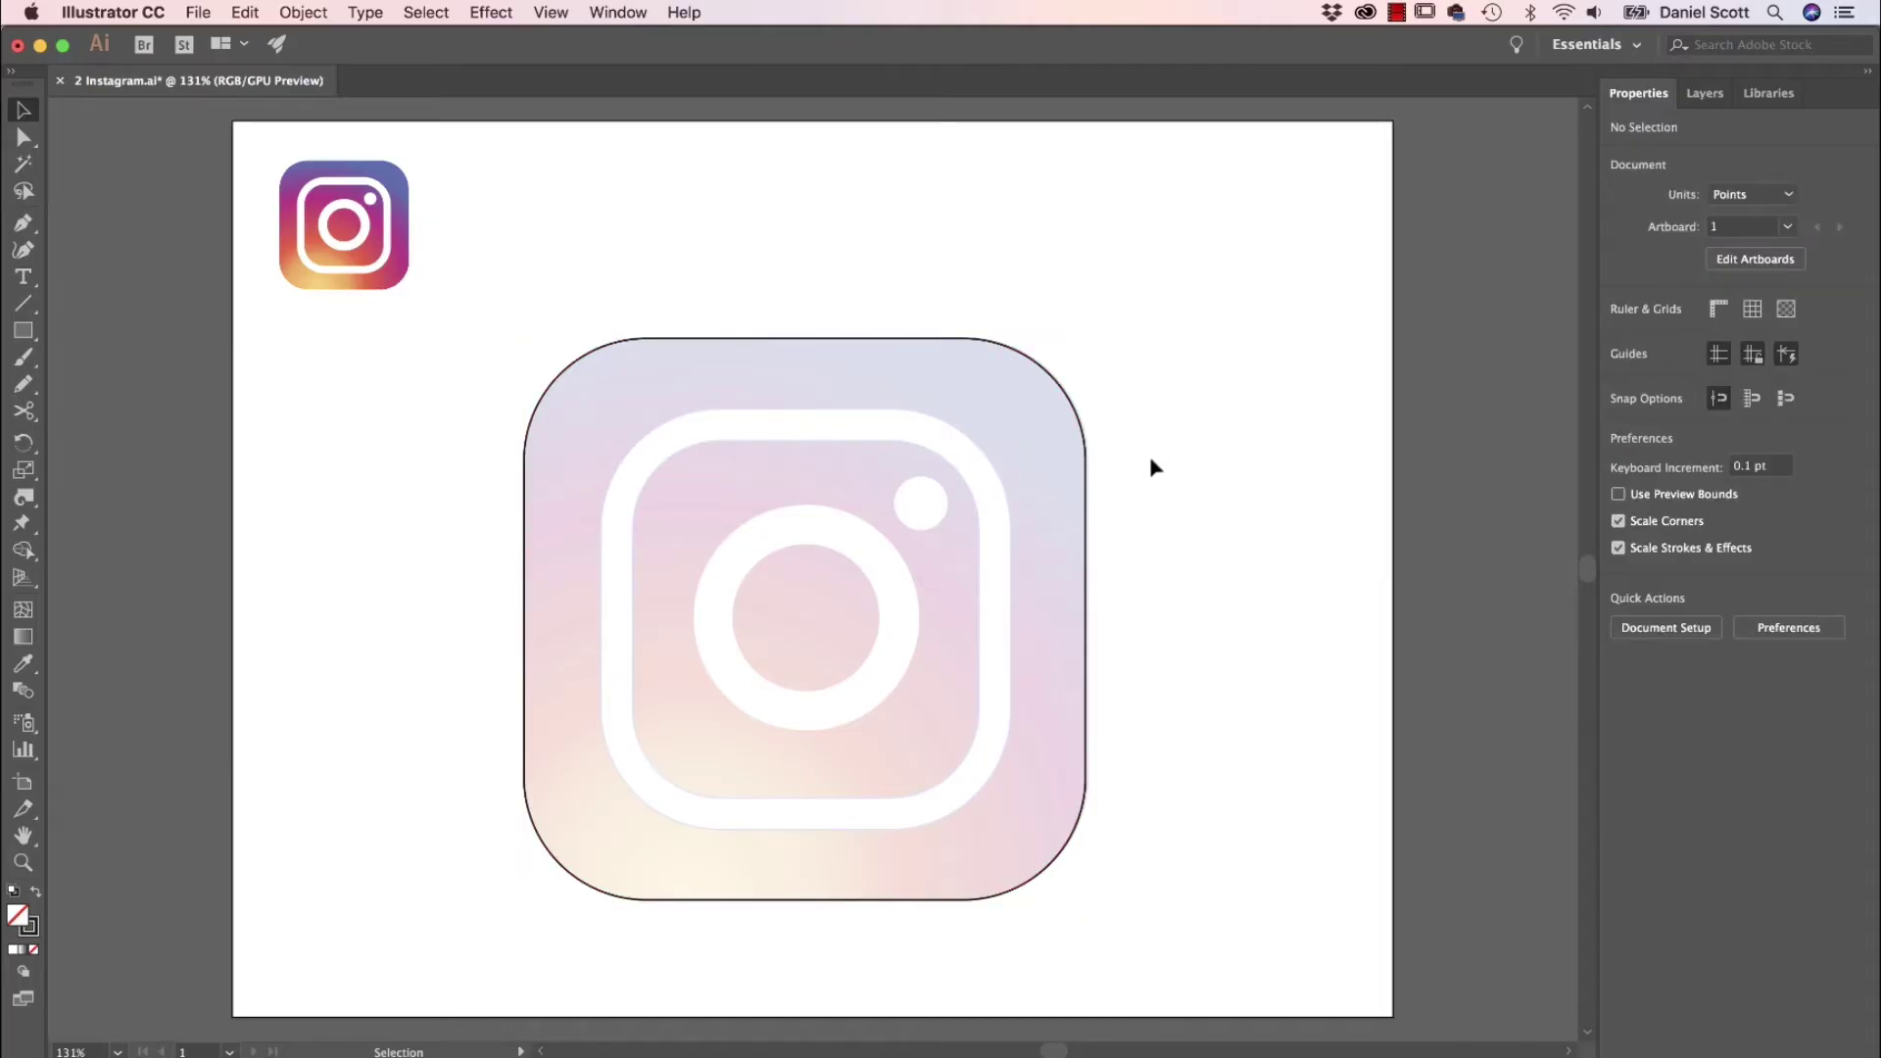
left_click(1090, 507)
left_click_drag(1089, 338, 929, 544)
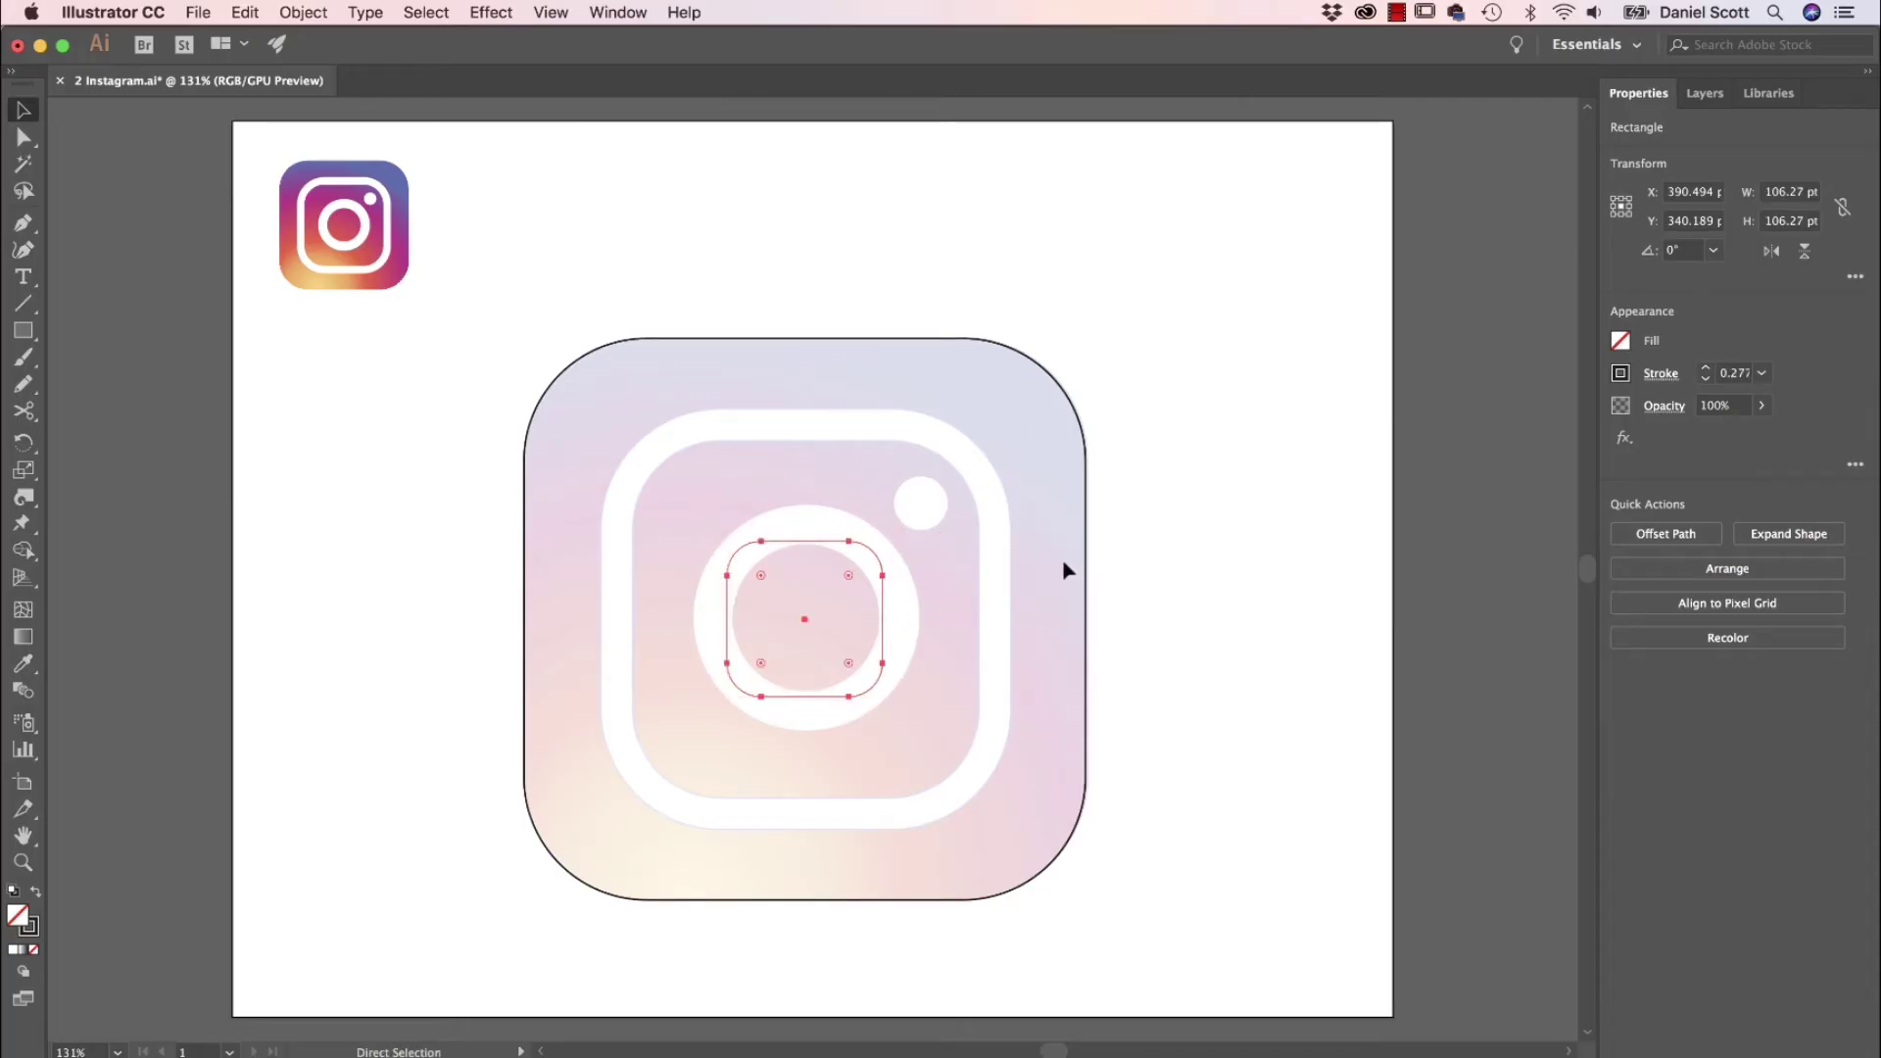
key("super+z")
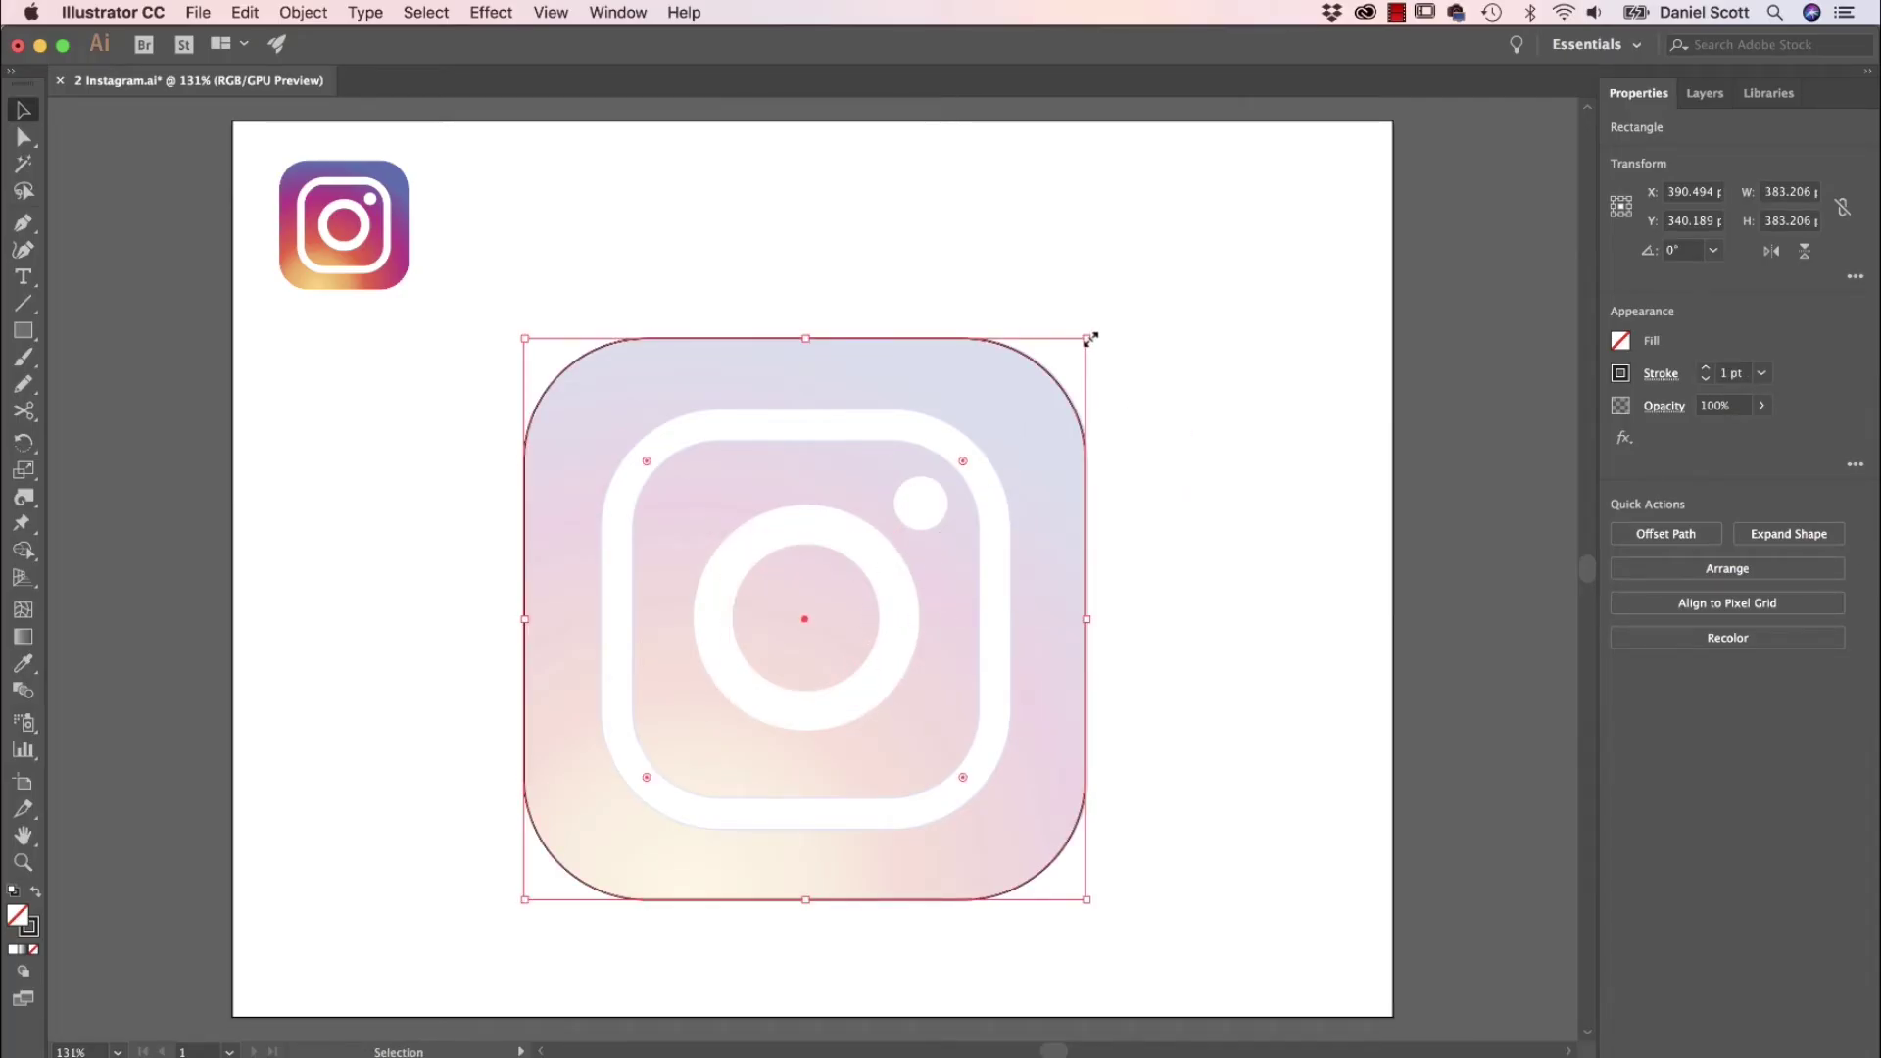
left_click_drag(1090, 337, 1040, 428)
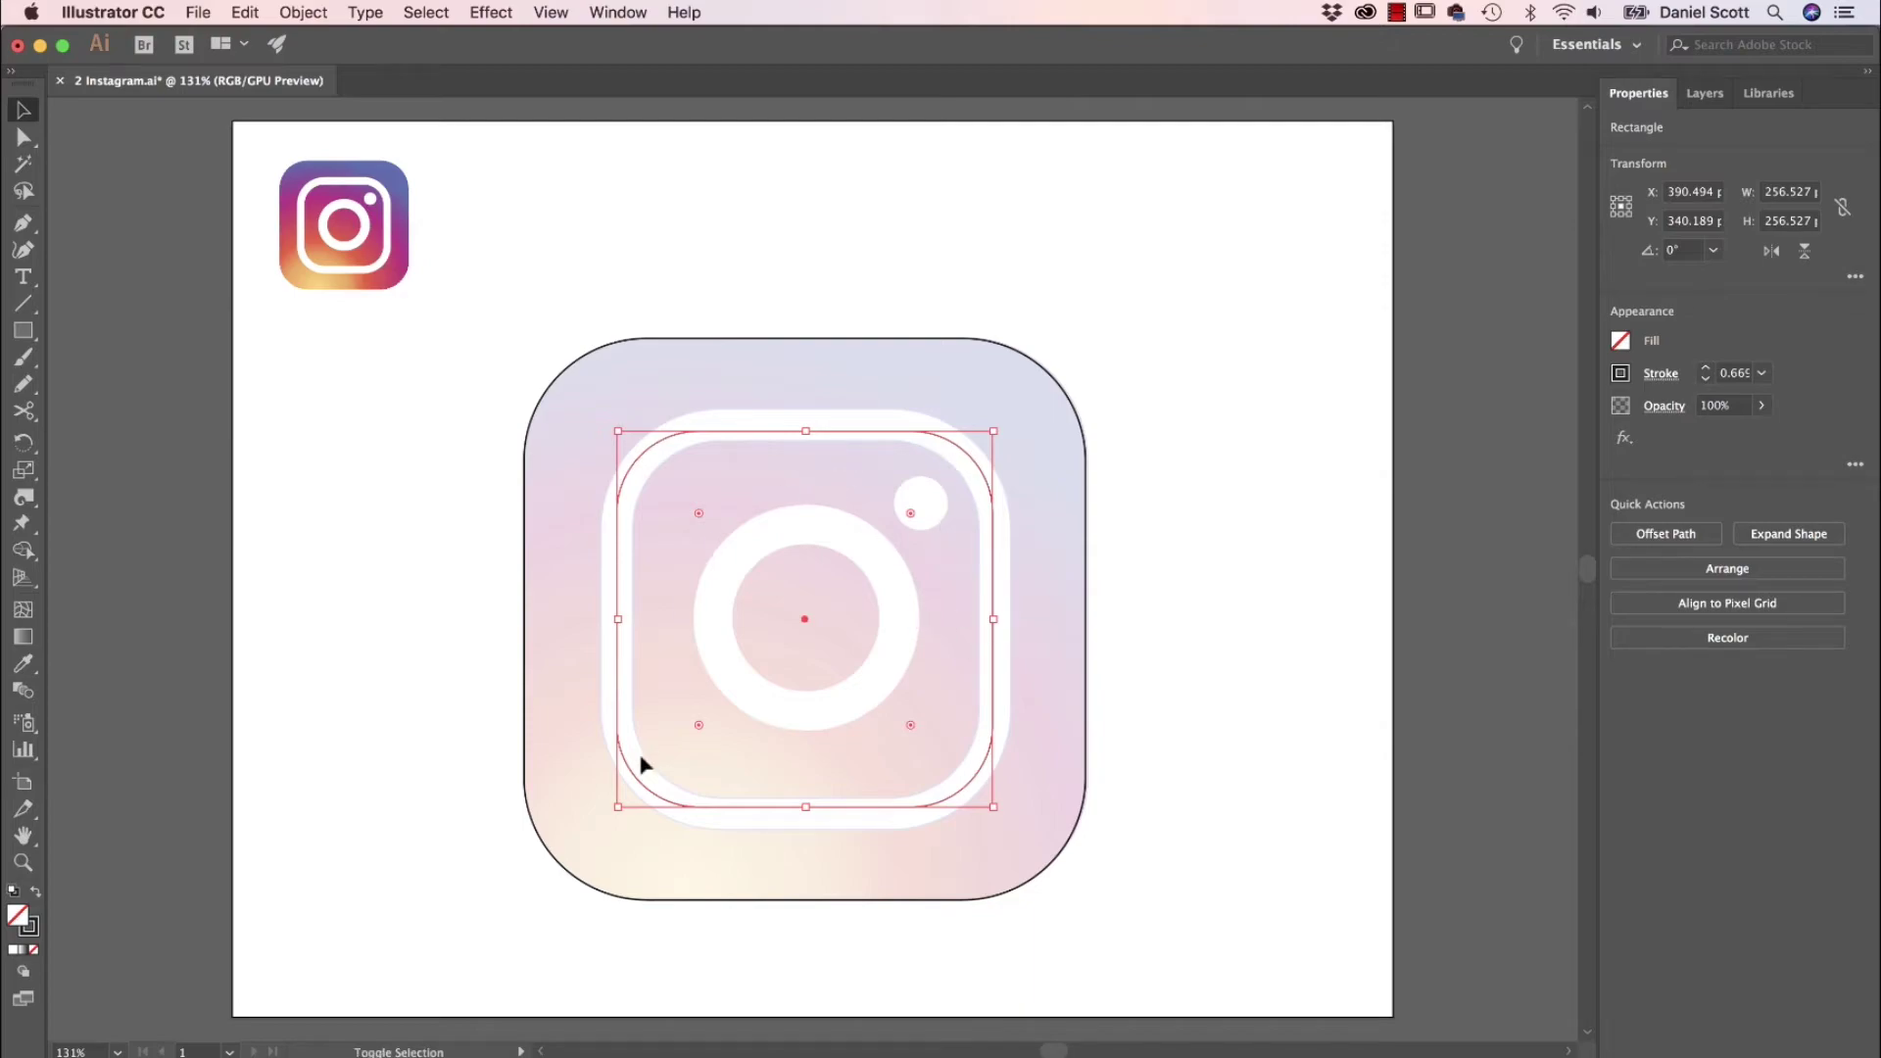
left_click_drag(617, 809, 613, 814)
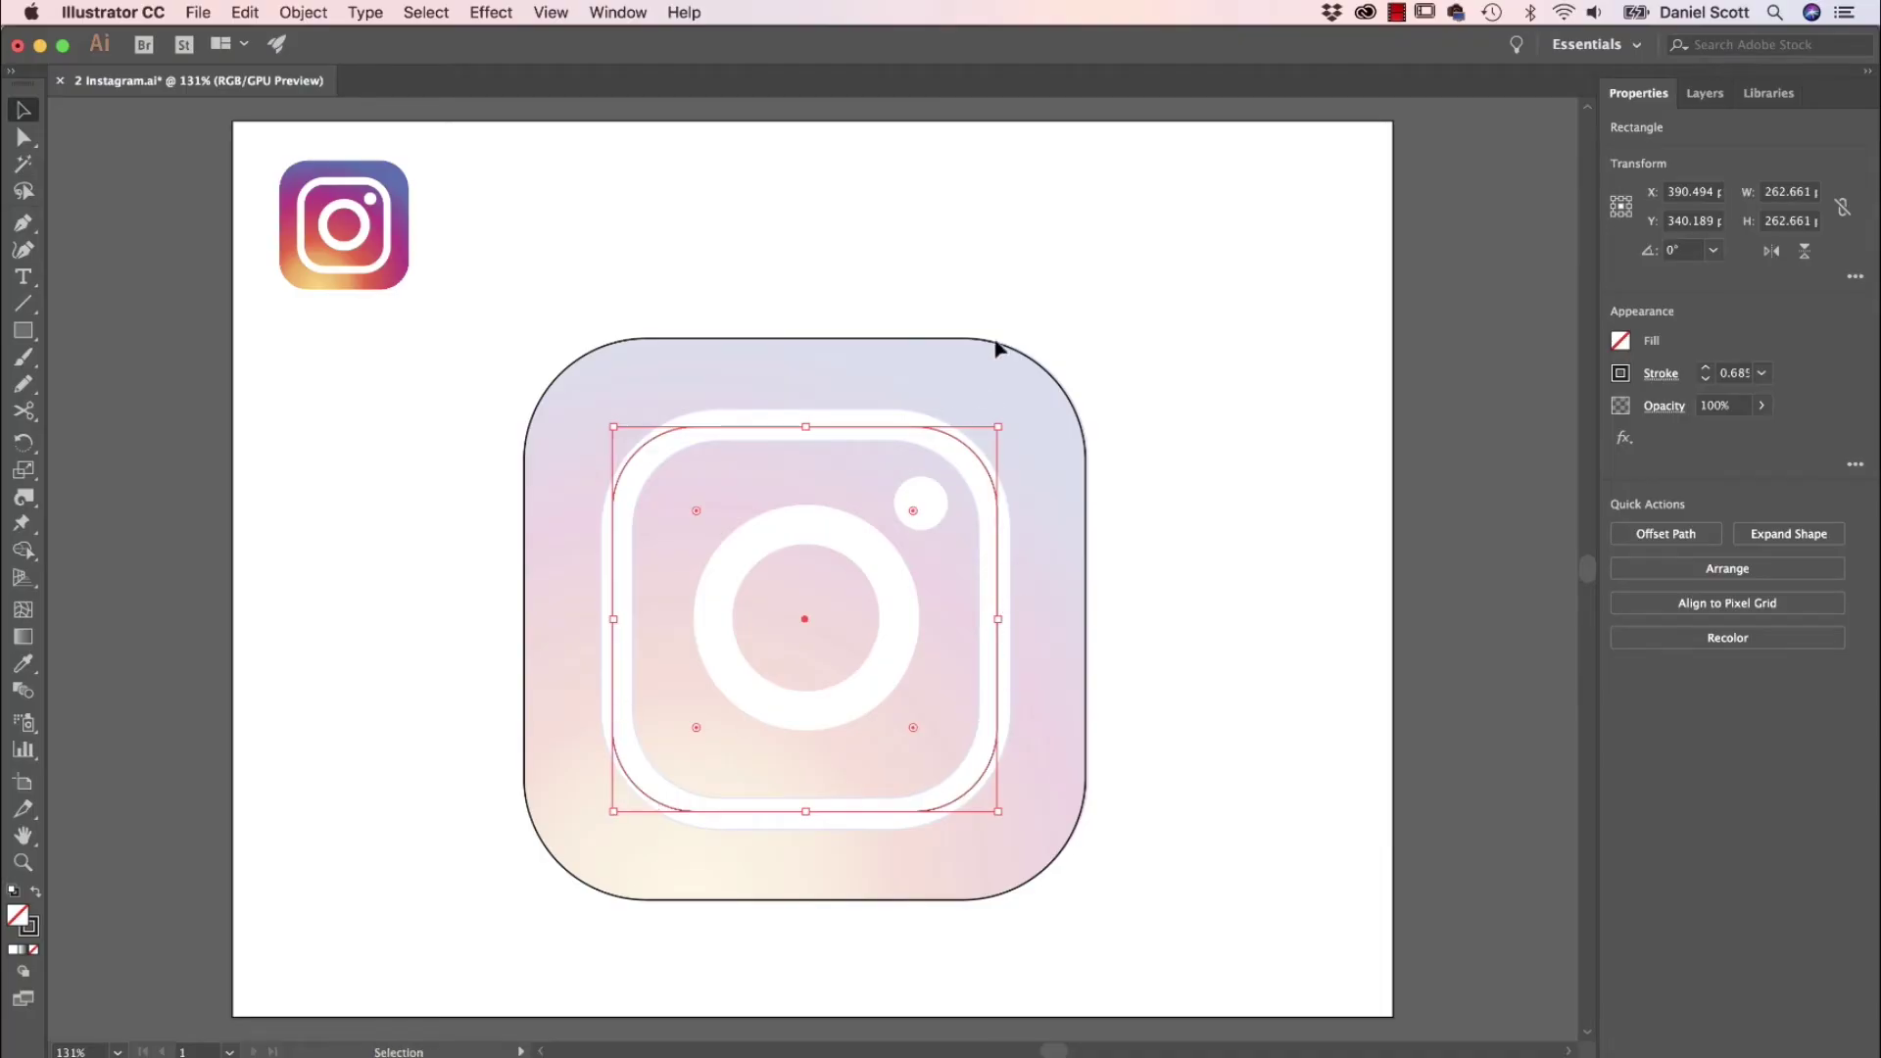
Step: Turn off Smart Guides, adjust the square within the frame, and zoom in on the glyph
left_click(552, 13)
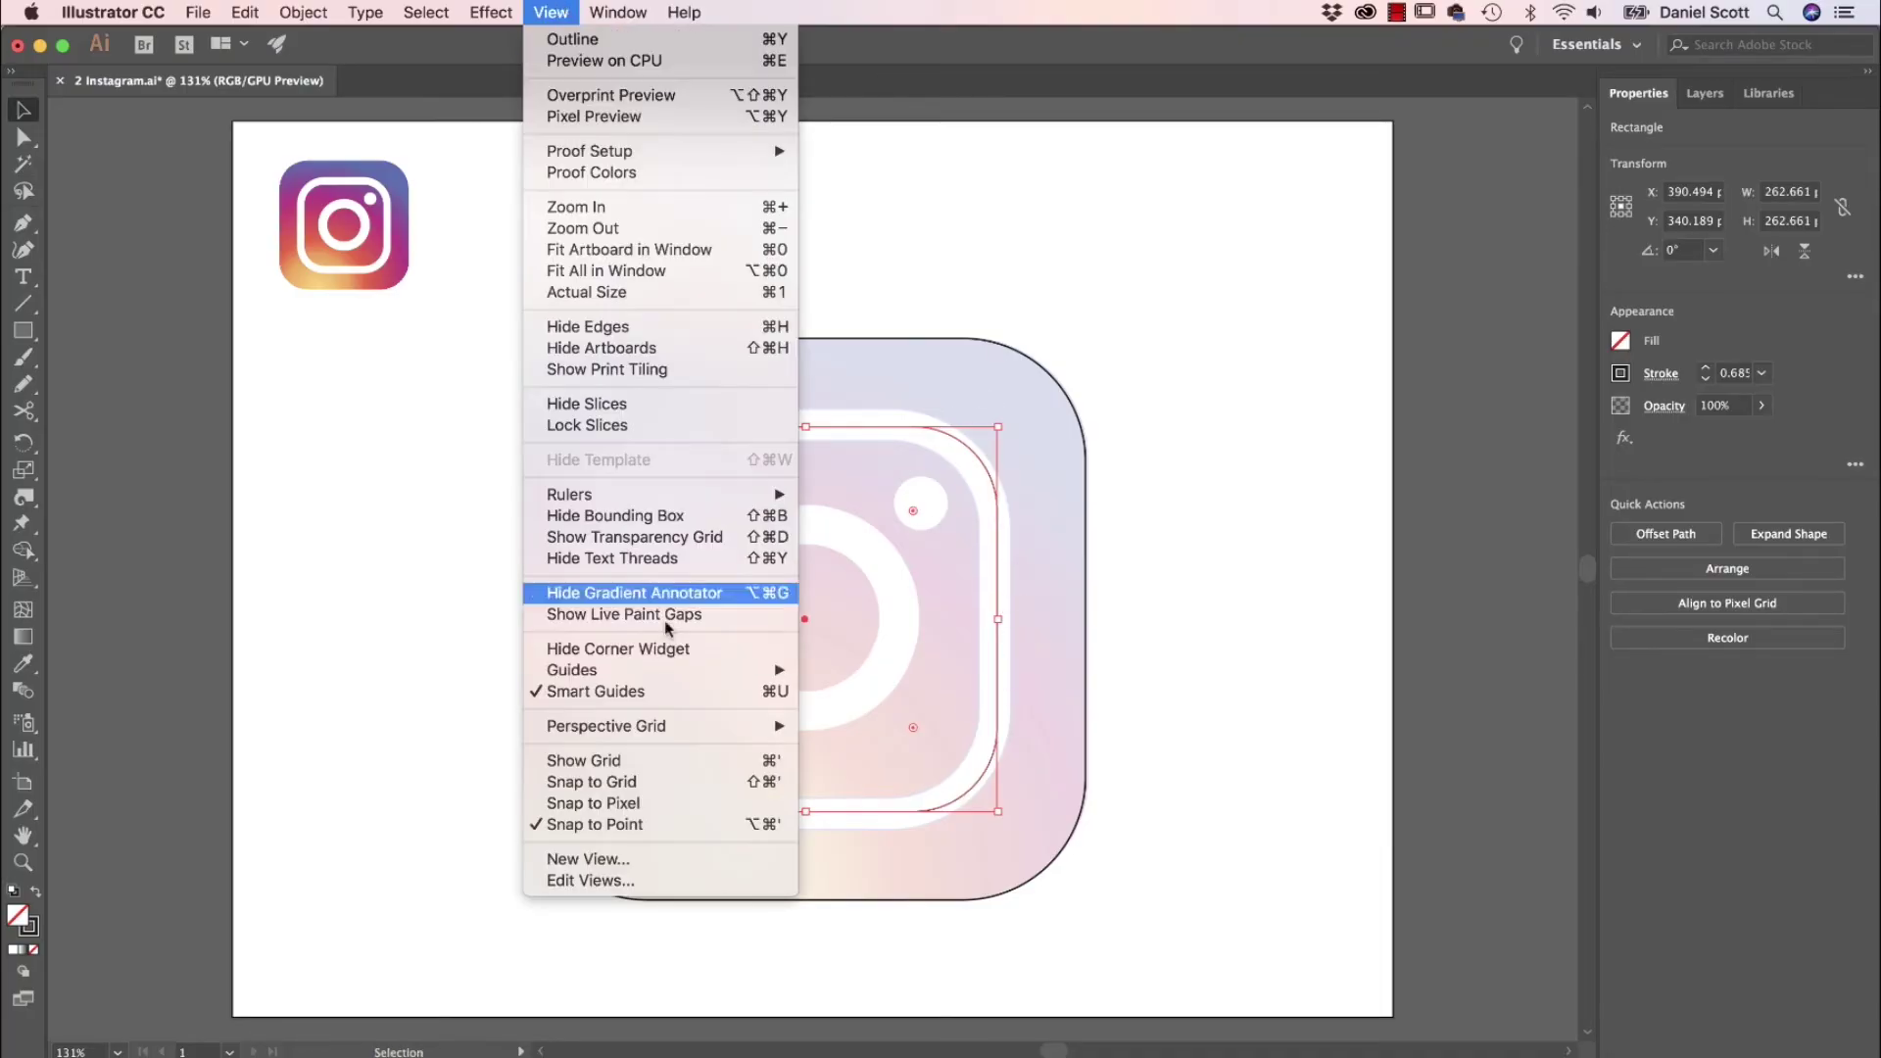
left_click(629, 696)
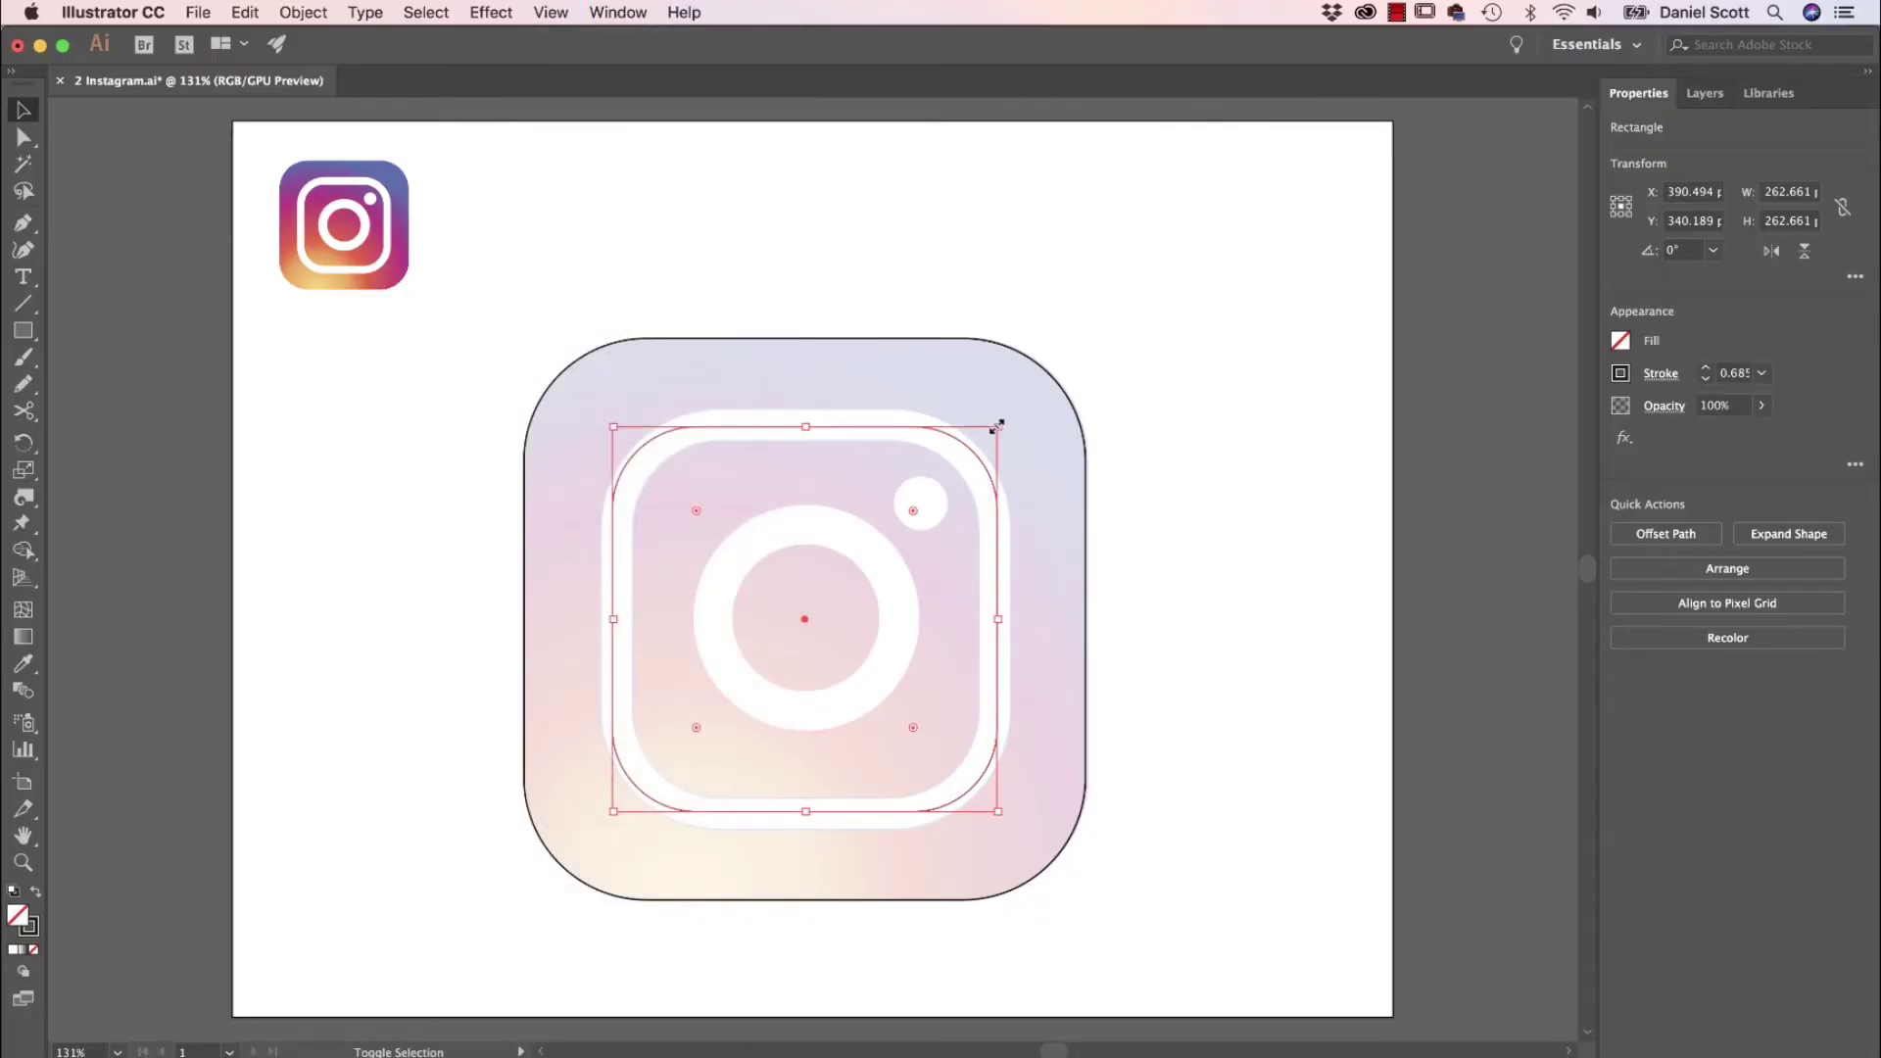
left_click_drag(997, 427, 994, 428)
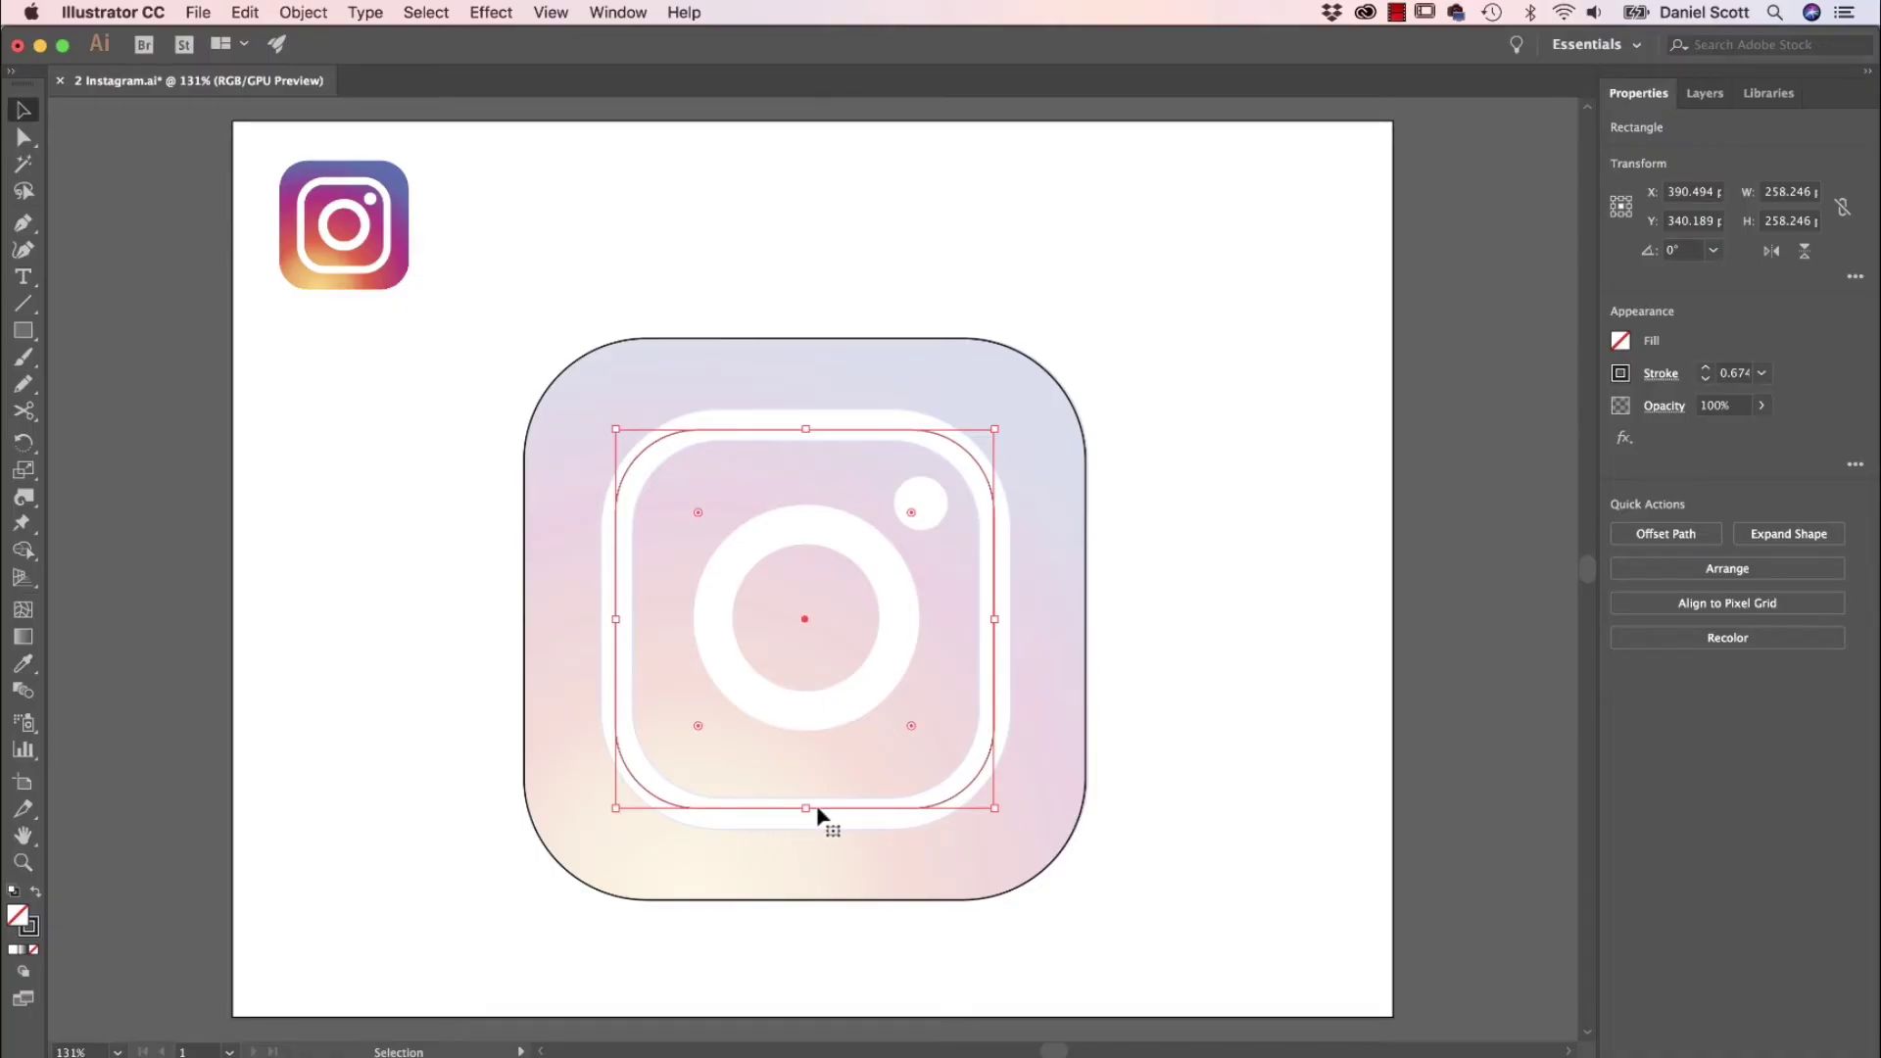
key("super+equal")
key("super+equal")
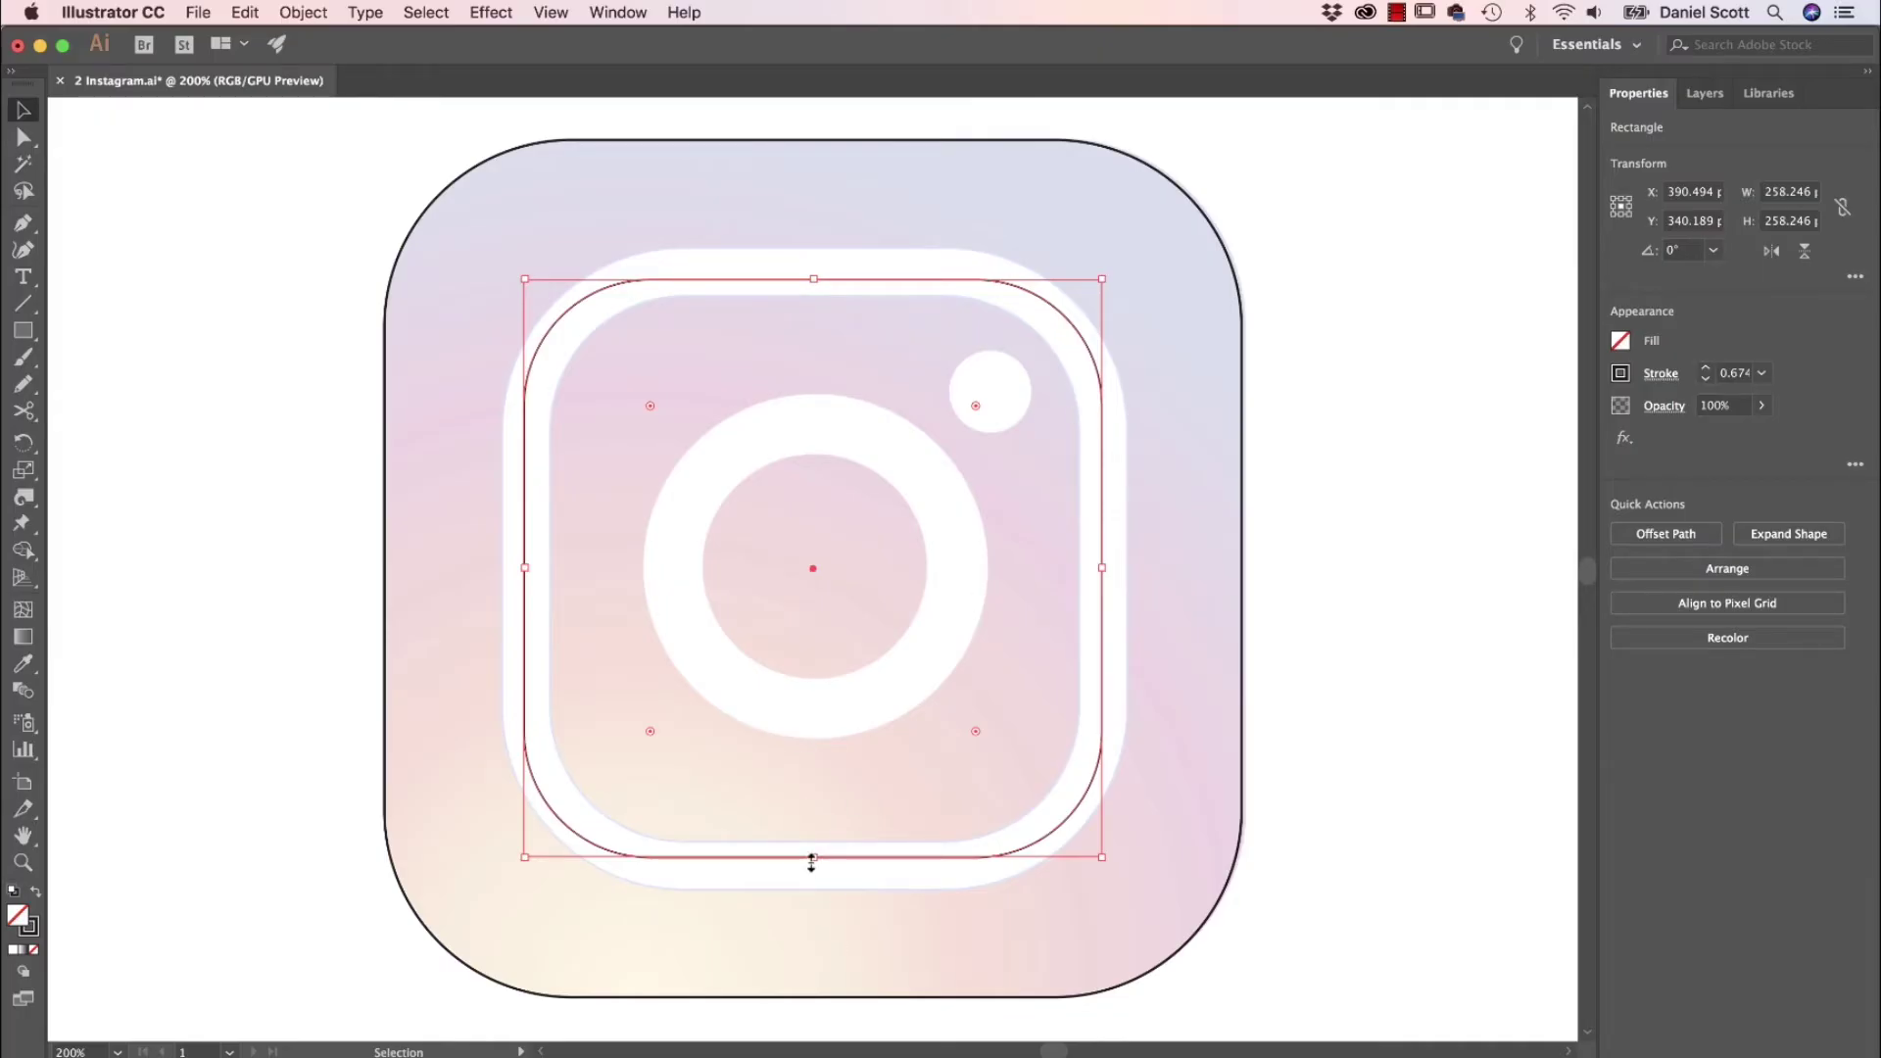
Step: Stretch the outline to 258.246 × 267.424 pt and make its corners rounder
left_click_drag(815, 858, 822, 867)
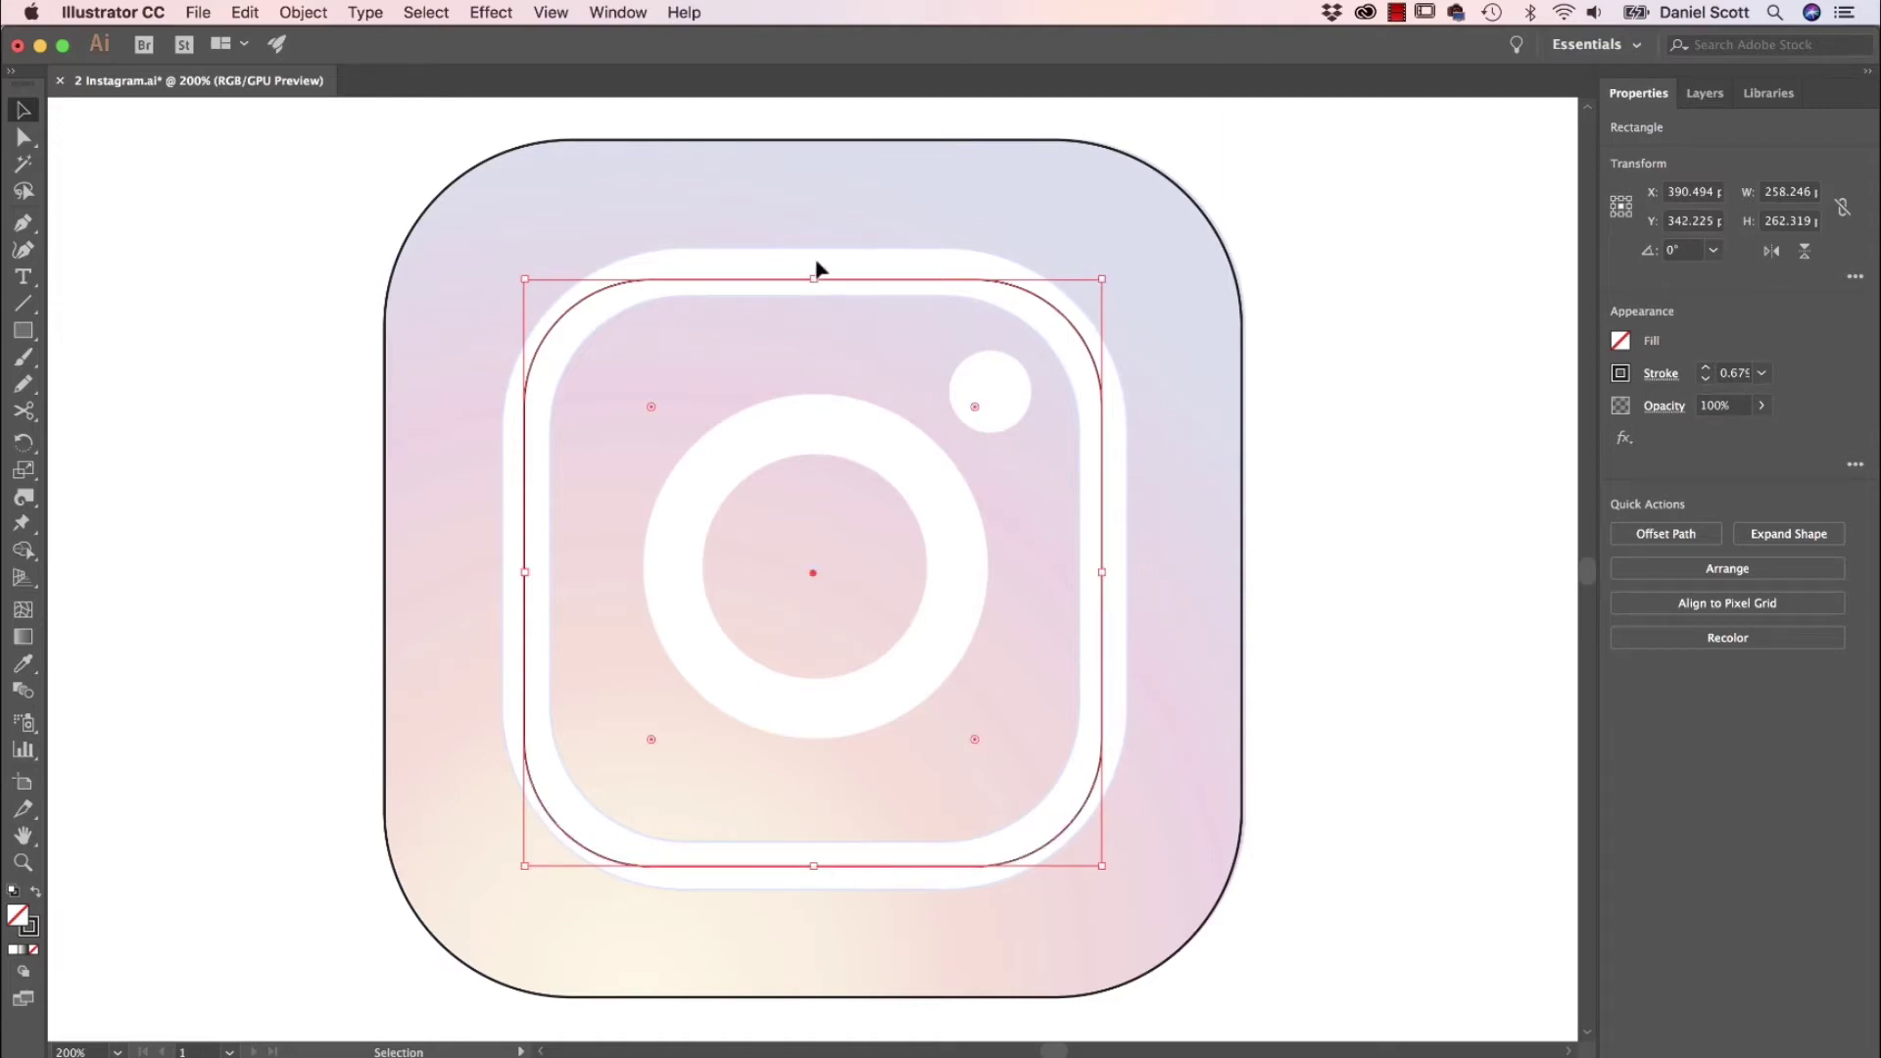
key("super+z")
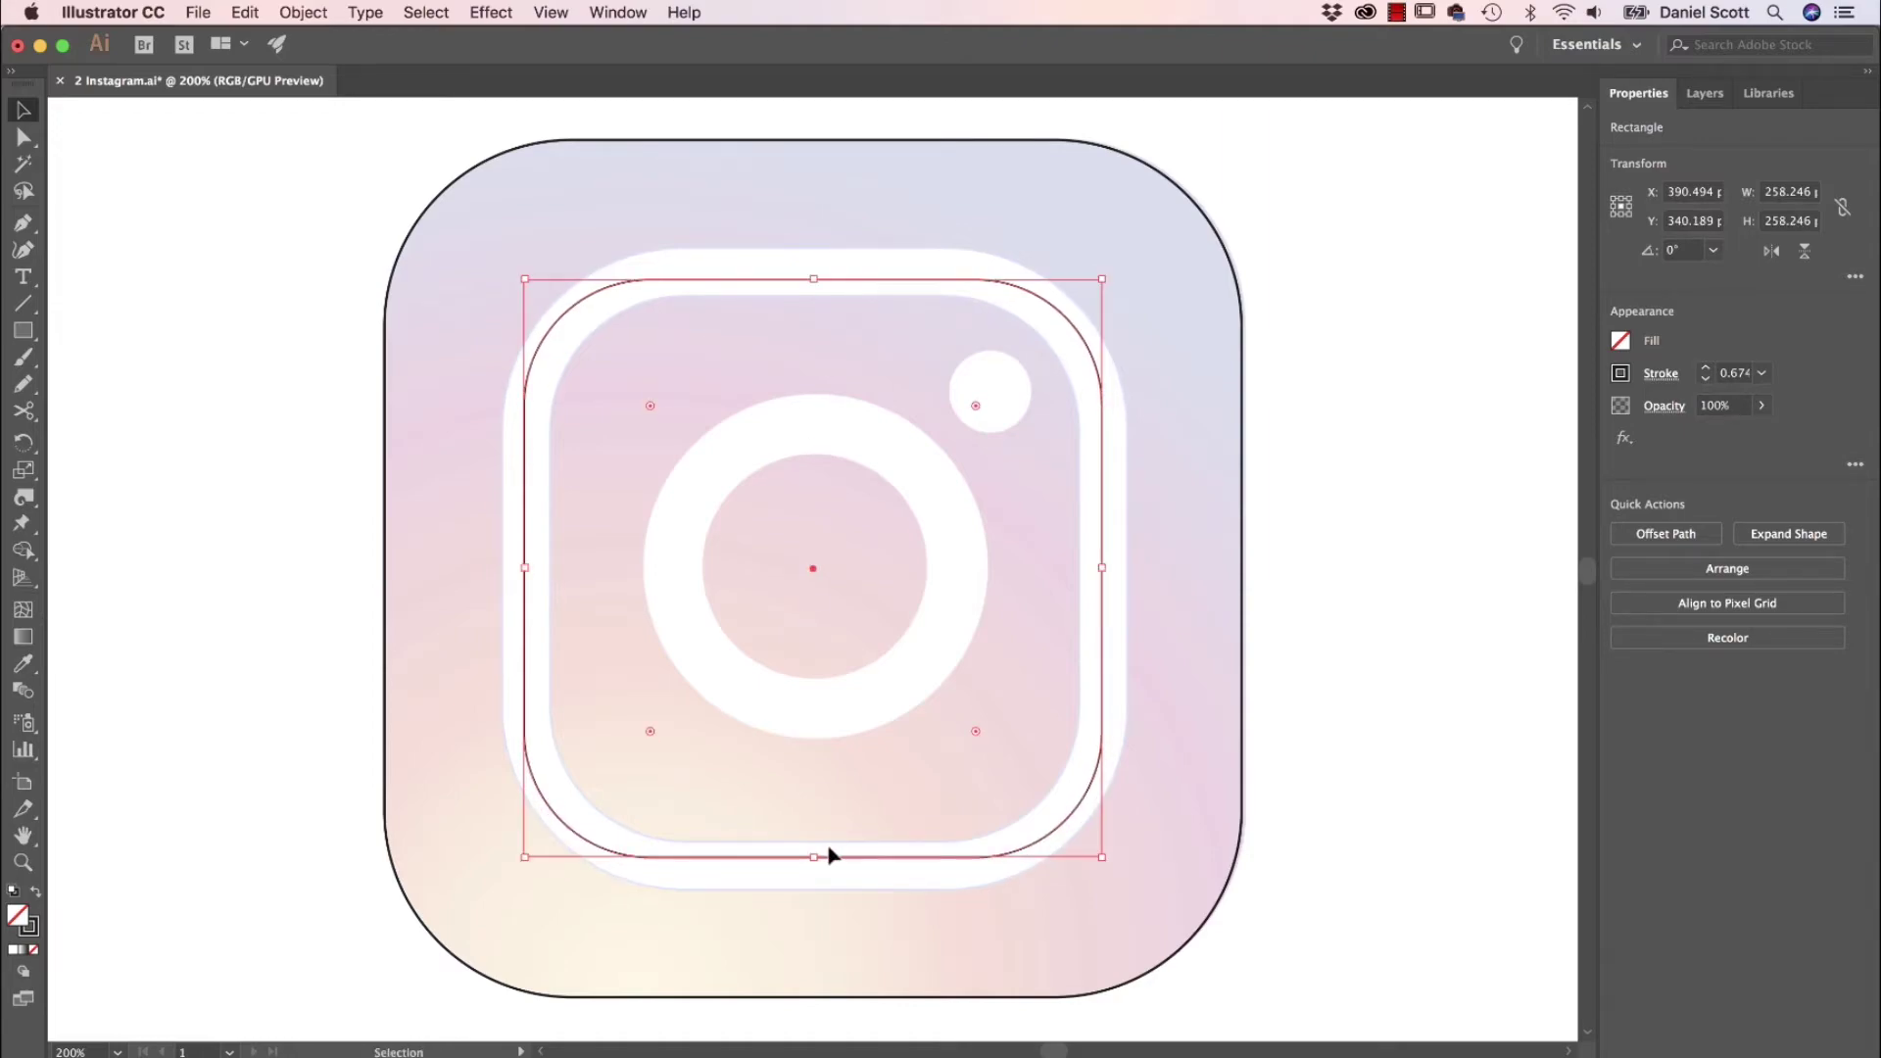
mouse_move(819, 858)
left_mouse_down()
mouse_move(811, 895)
mouse_move(811, 867)
left_mouse_up()
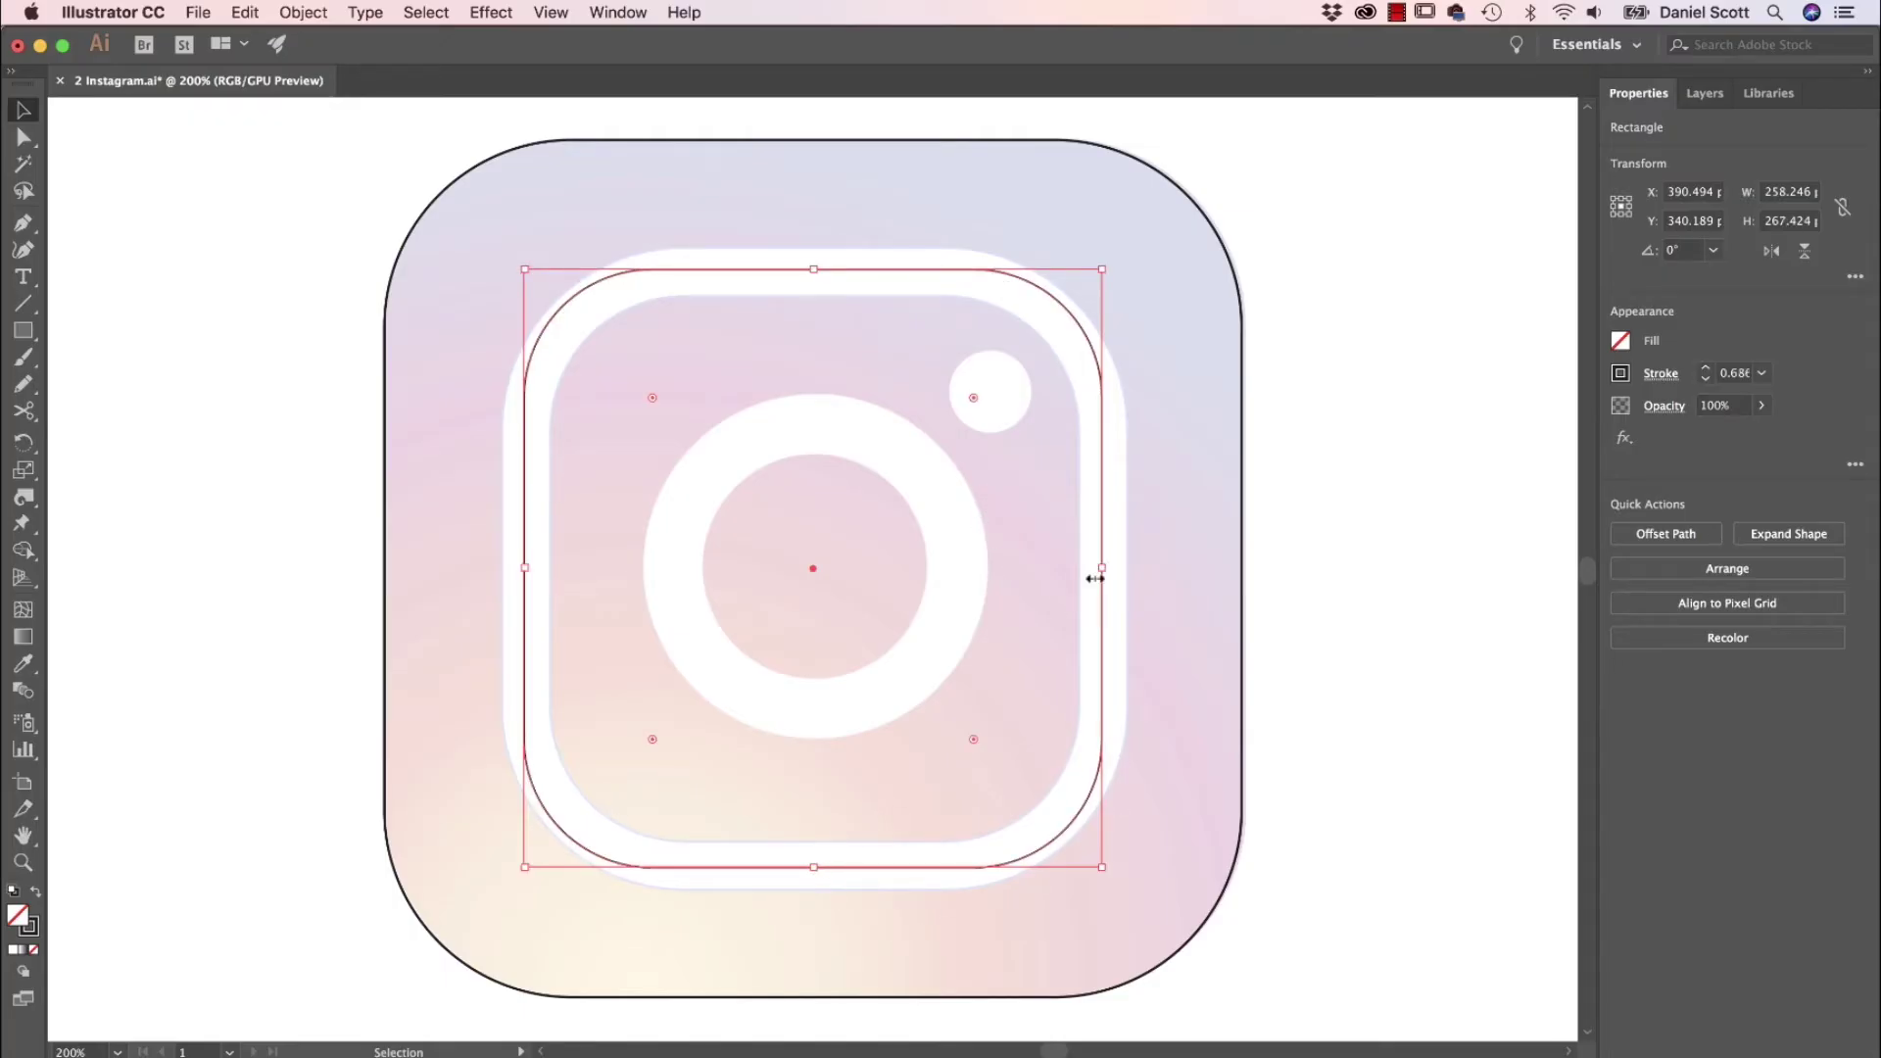
left_click(618, 294)
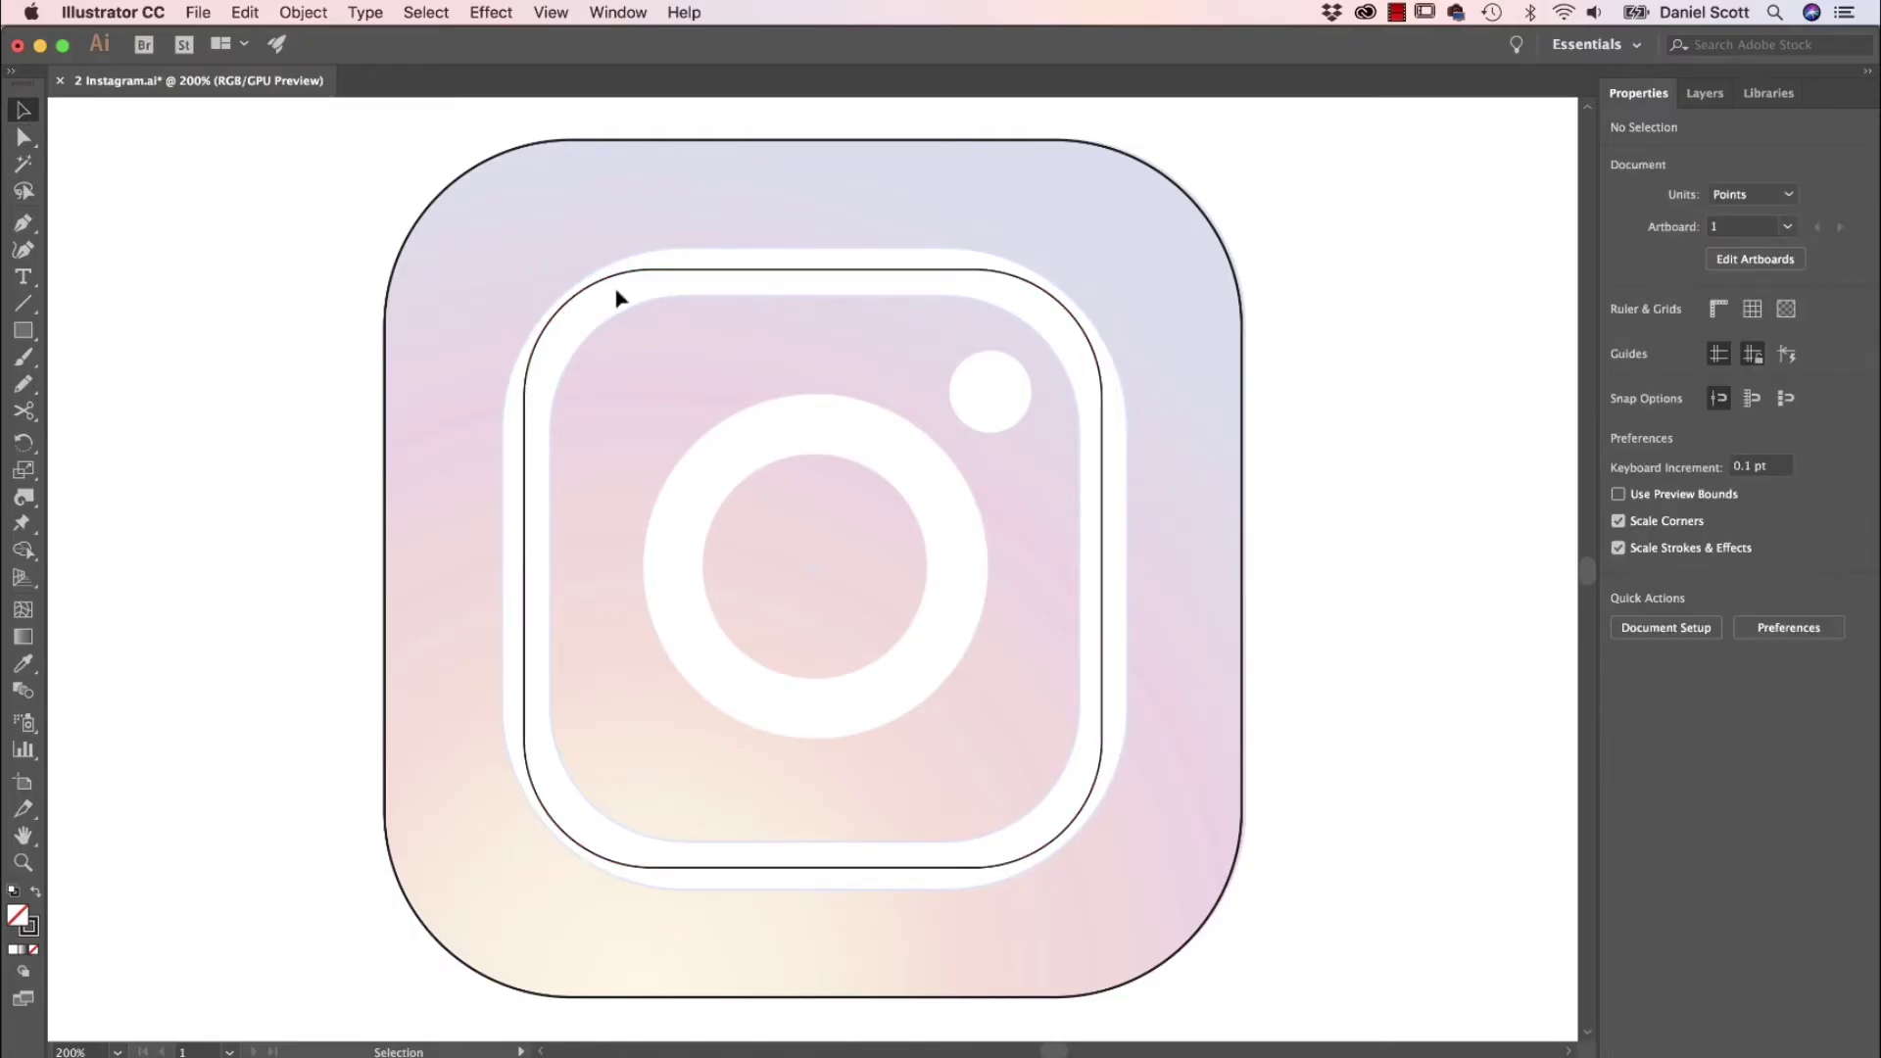
left_click(672, 275)
left_click_drag(653, 398, 689, 431)
left_click(233, 431)
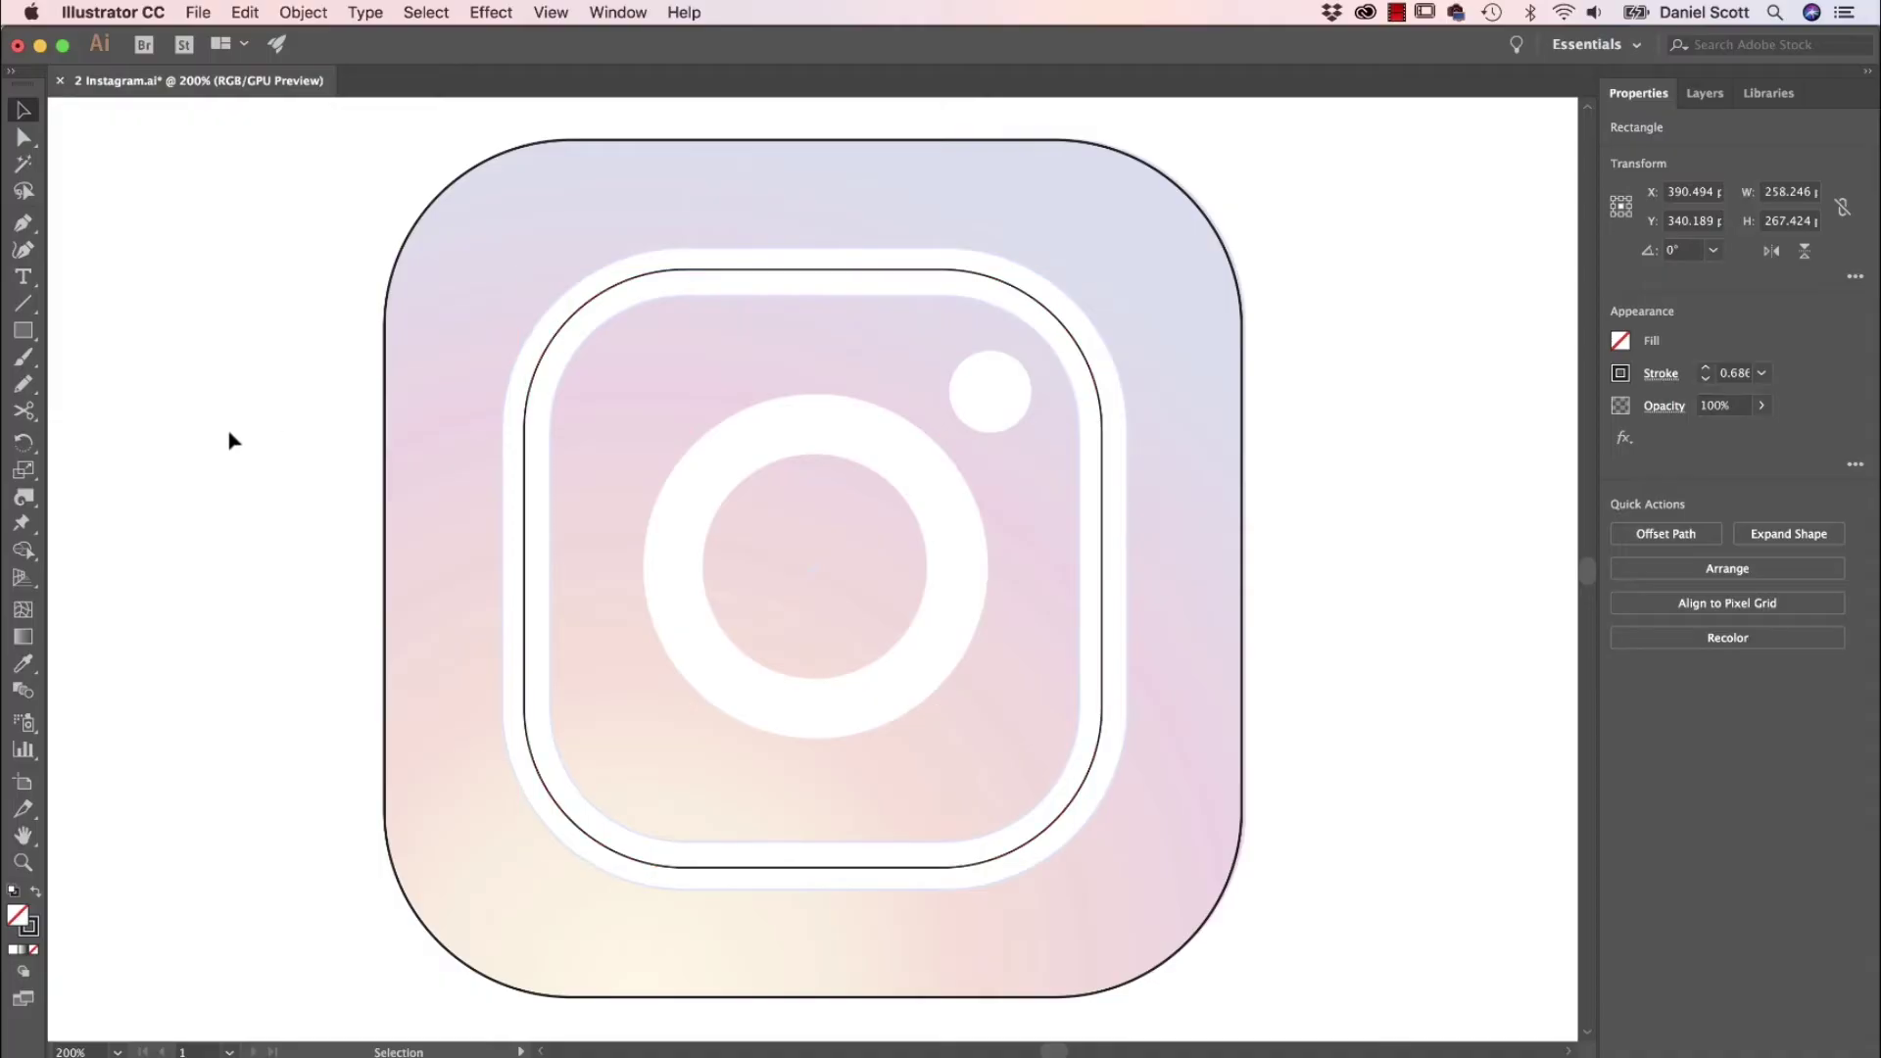
Step: Draw a 128 pt circle outline from the lens centre over the lens ring
left_click_drag(35, 341, 147, 378)
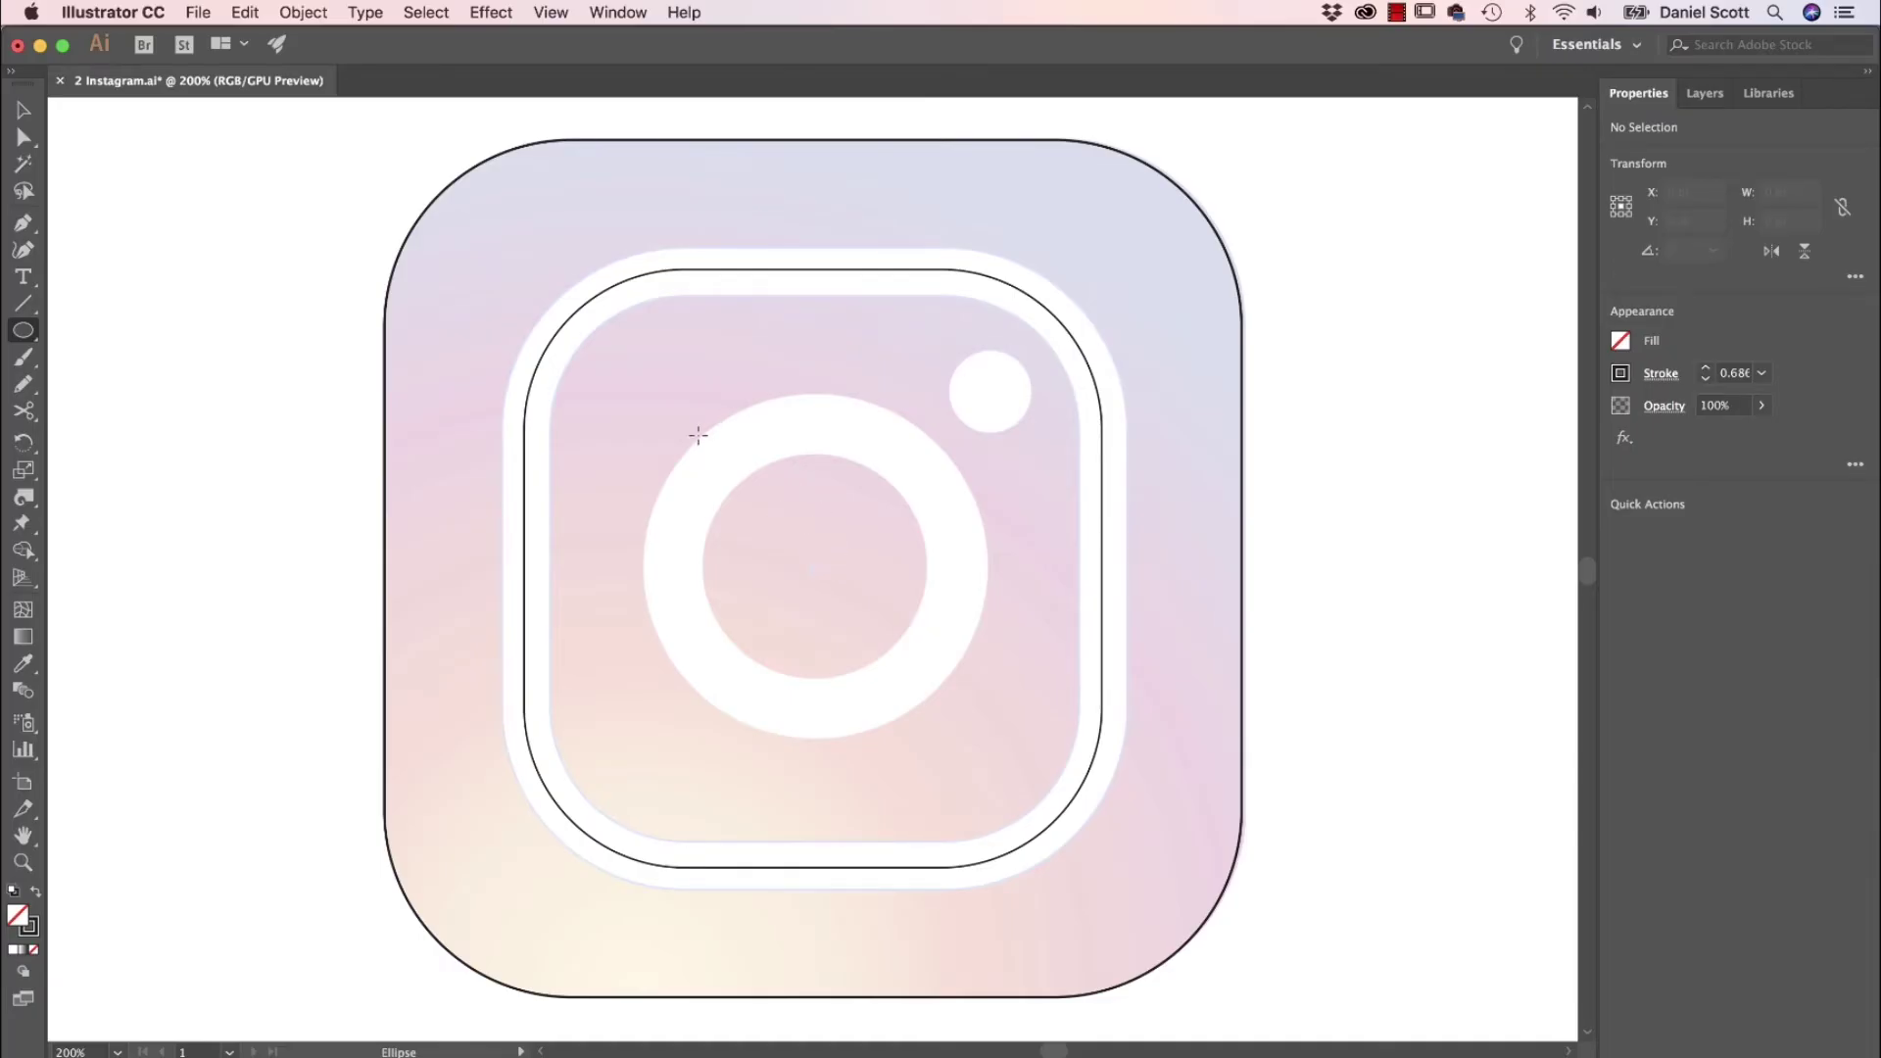
left_click_drag(664, 397, 955, 690)
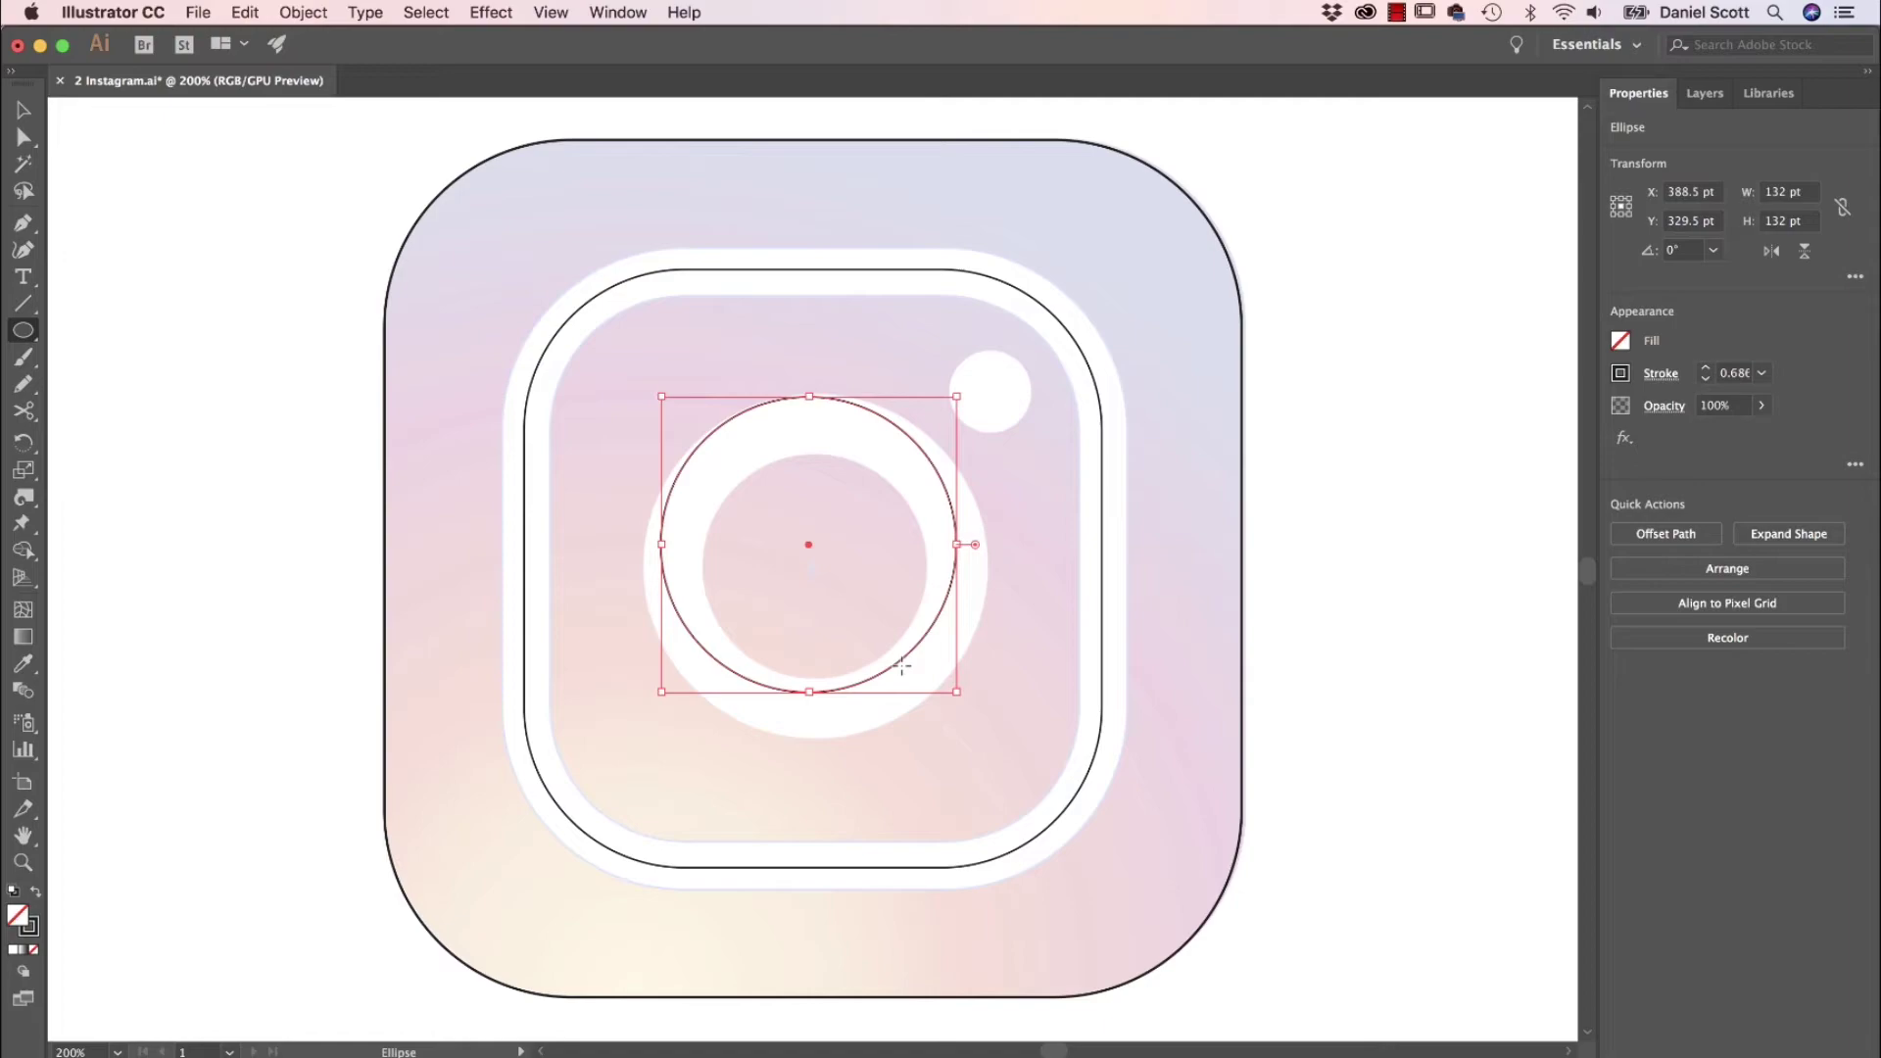
key("super+z")
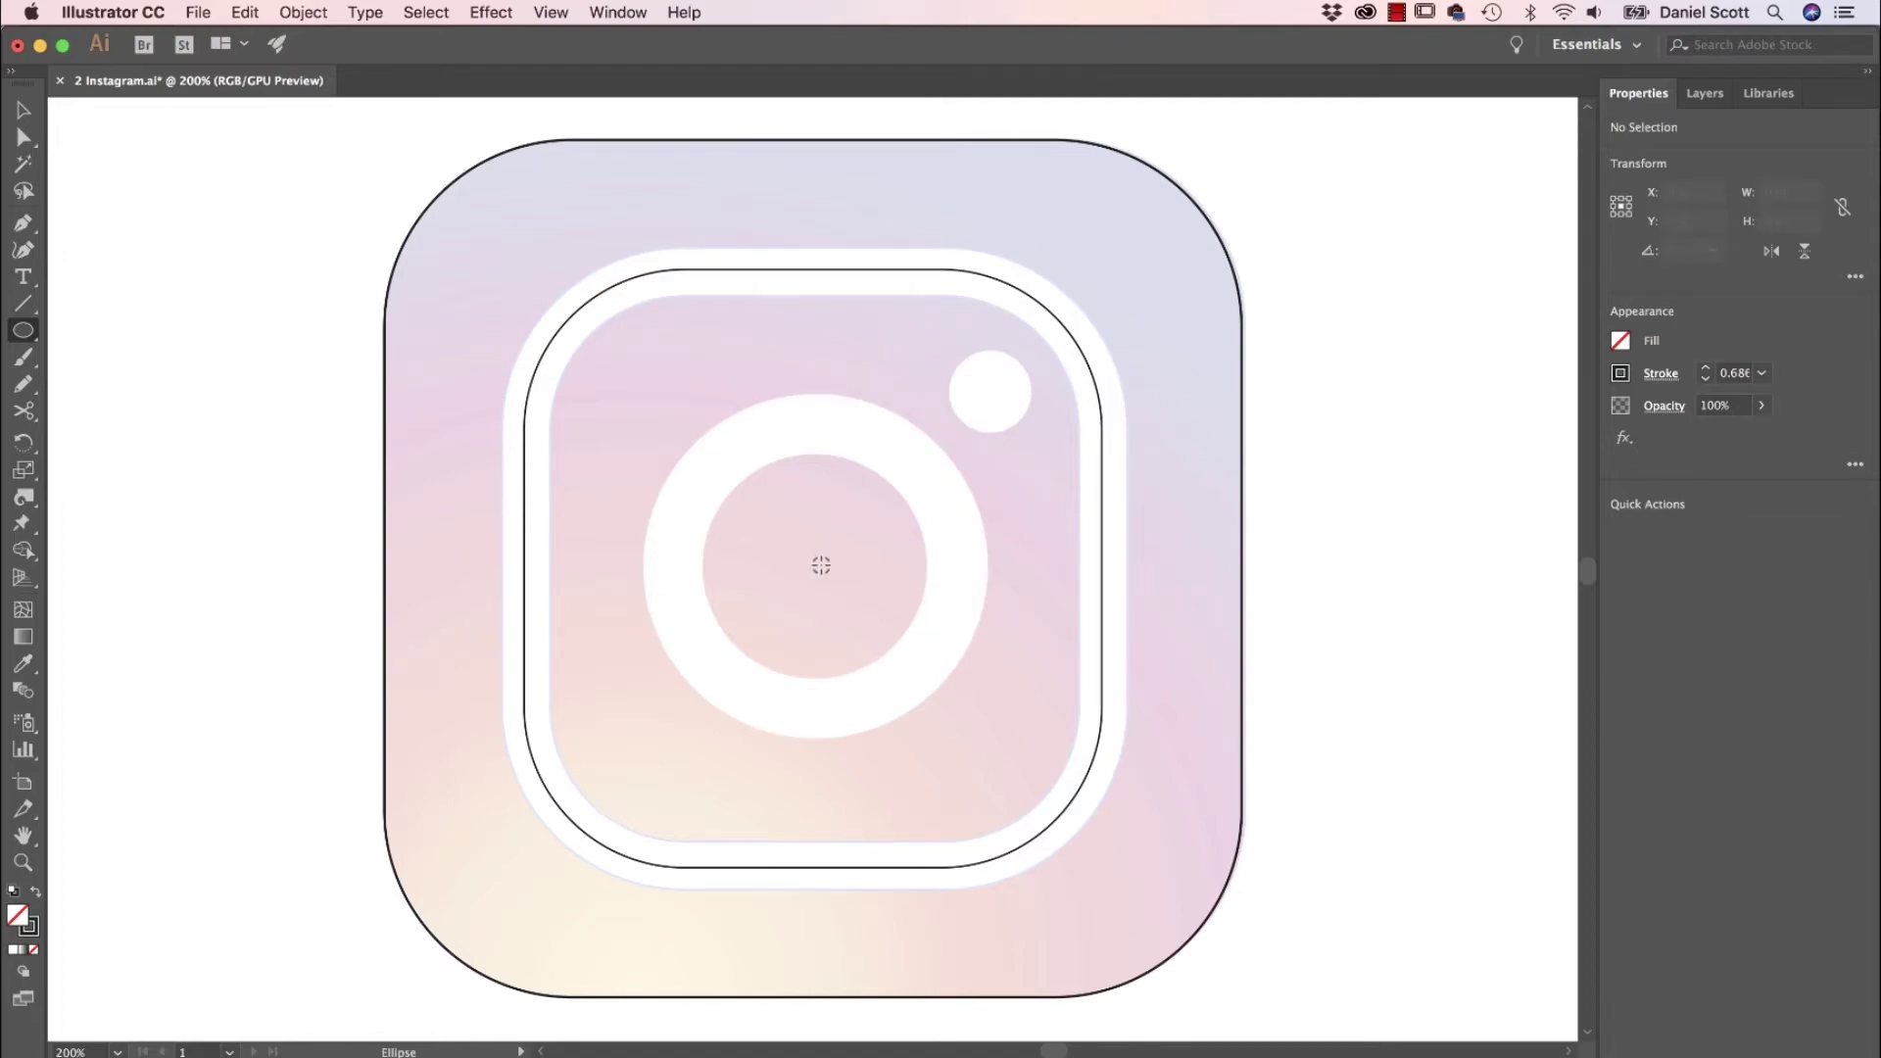
left_click_drag(817, 564, 688, 421)
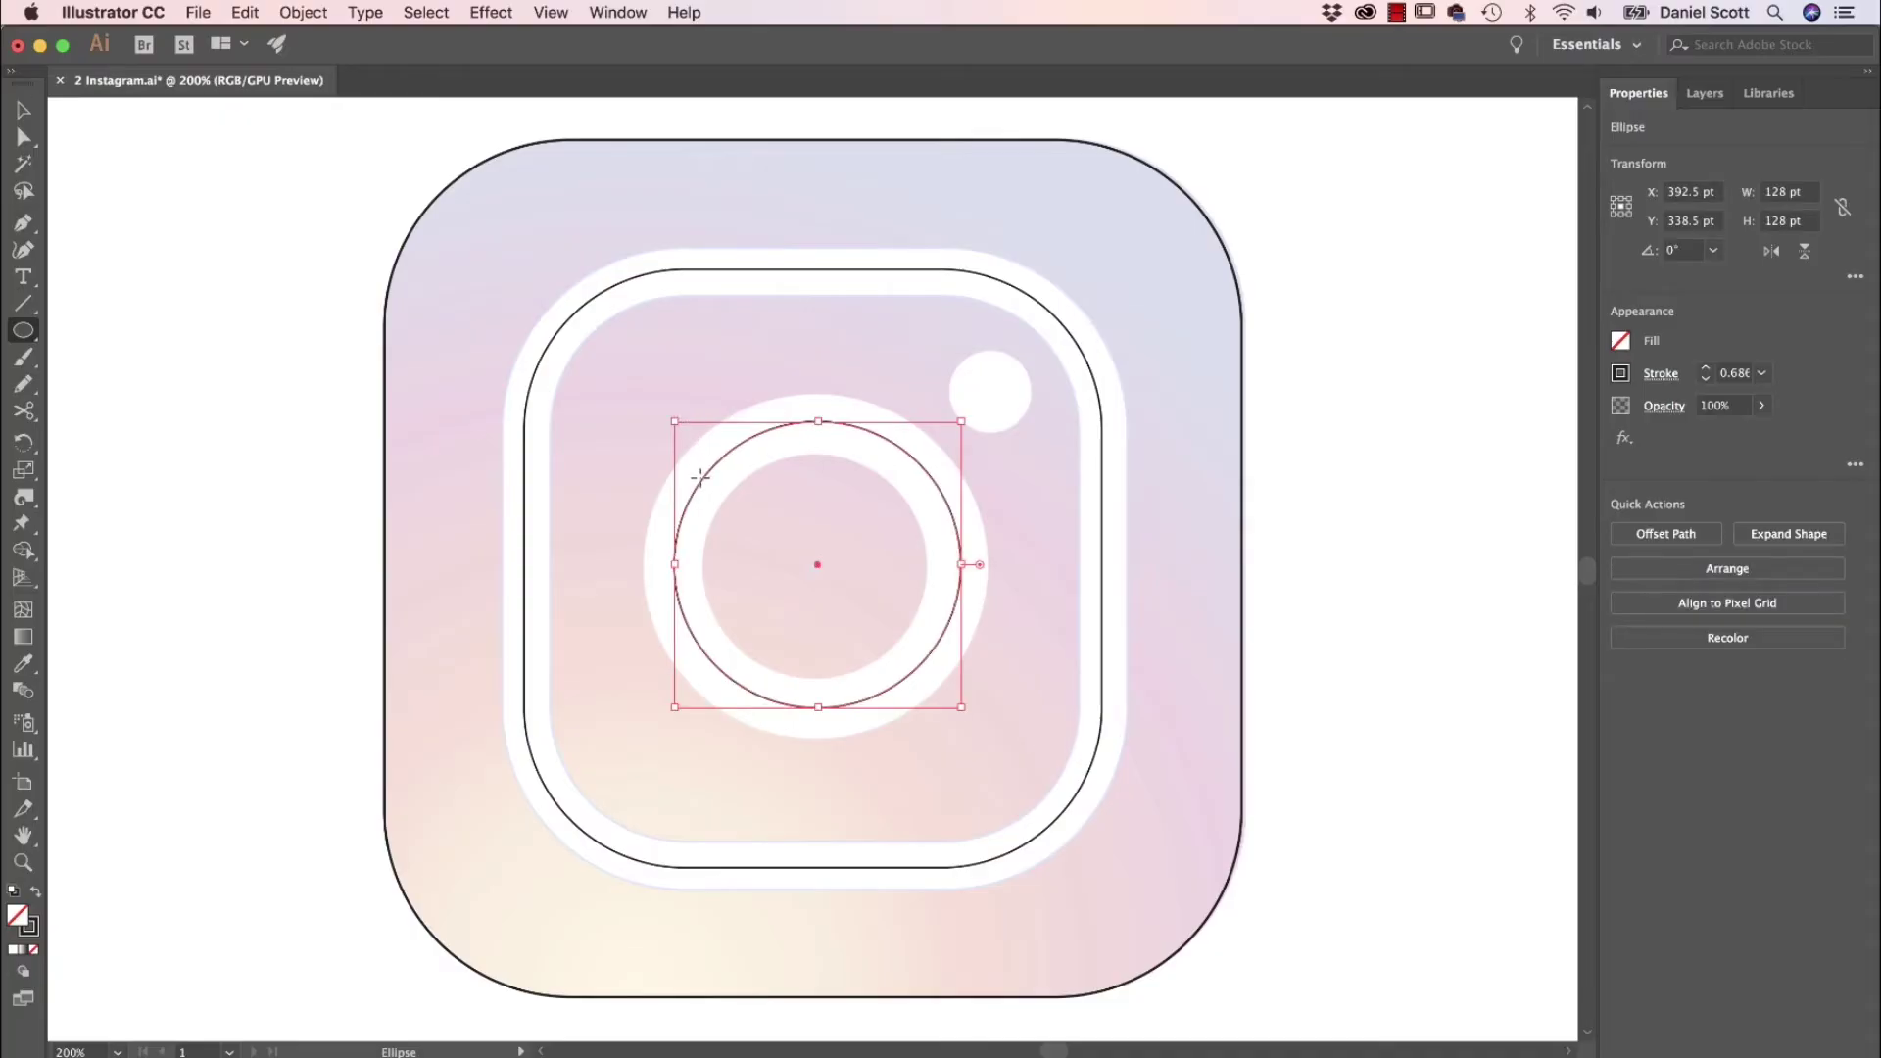
Step: Select all the outlines and centre them horizontally and vertically on each other
key("v")
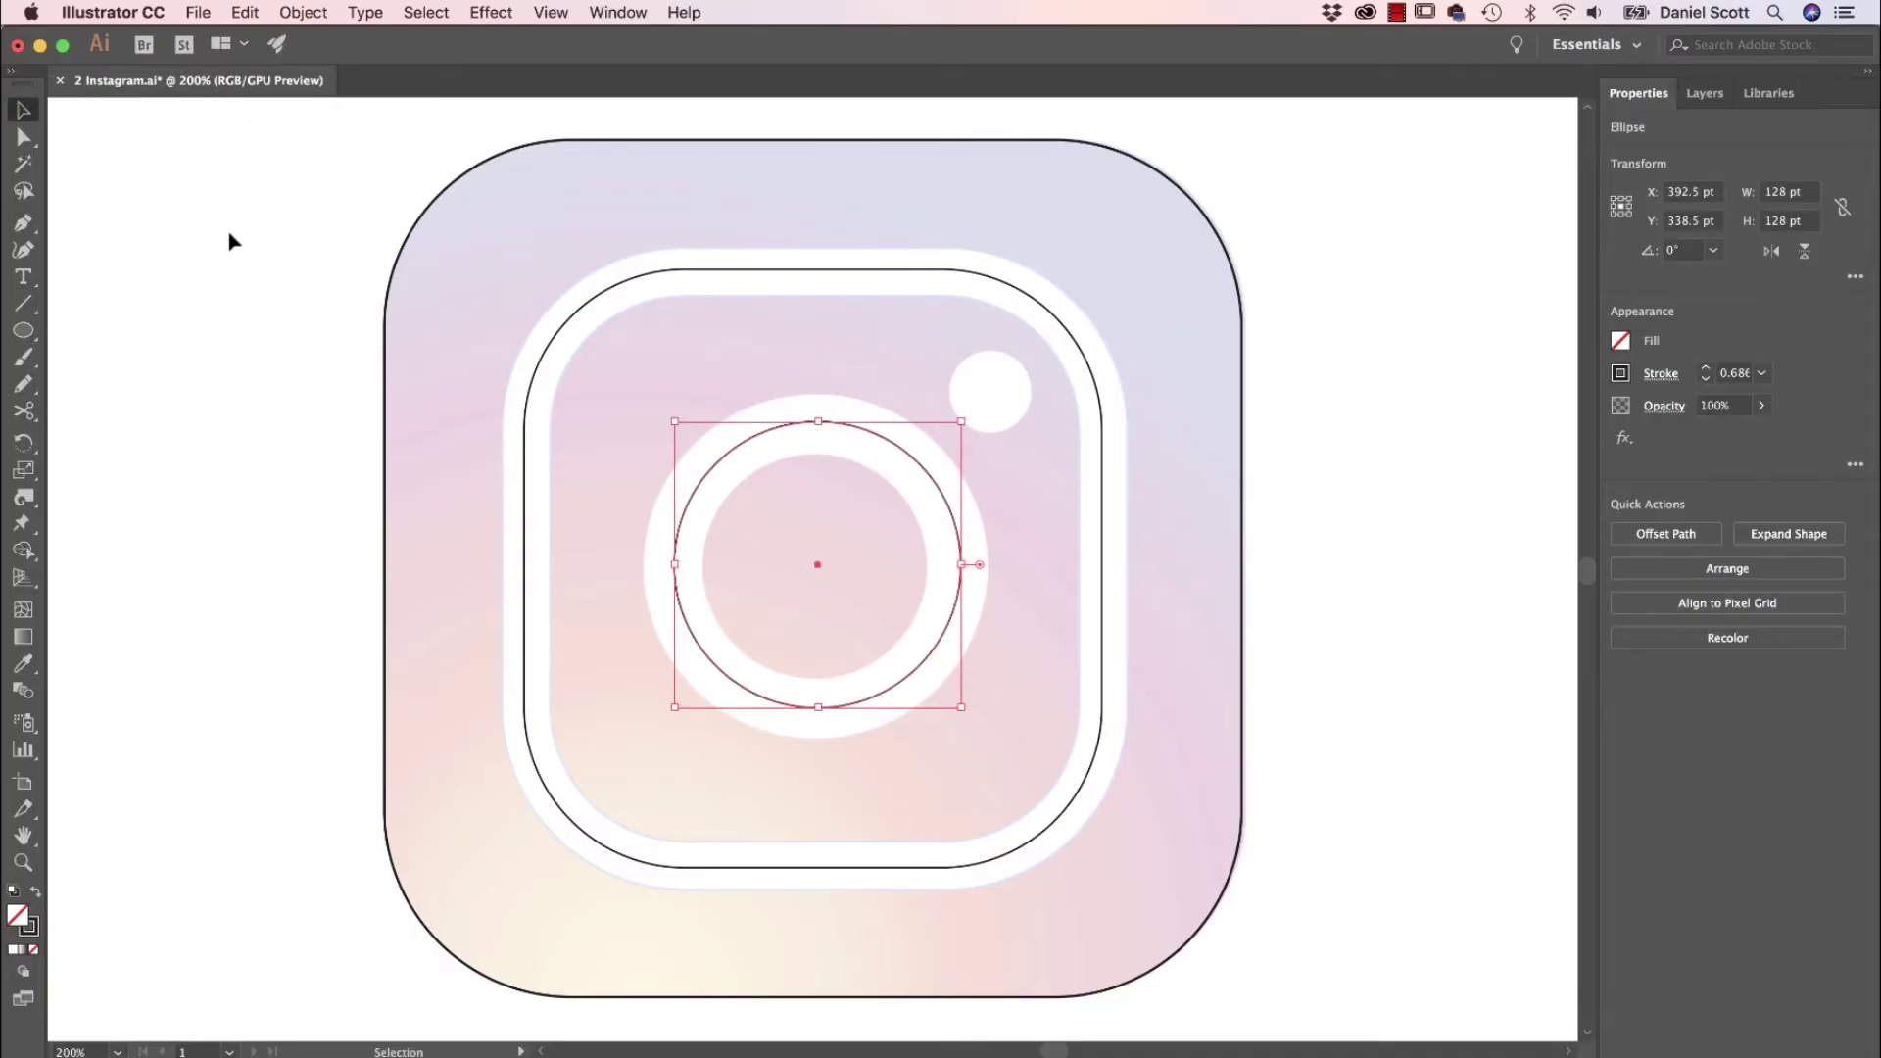
left_click_drag(225, 232, 1393, 793)
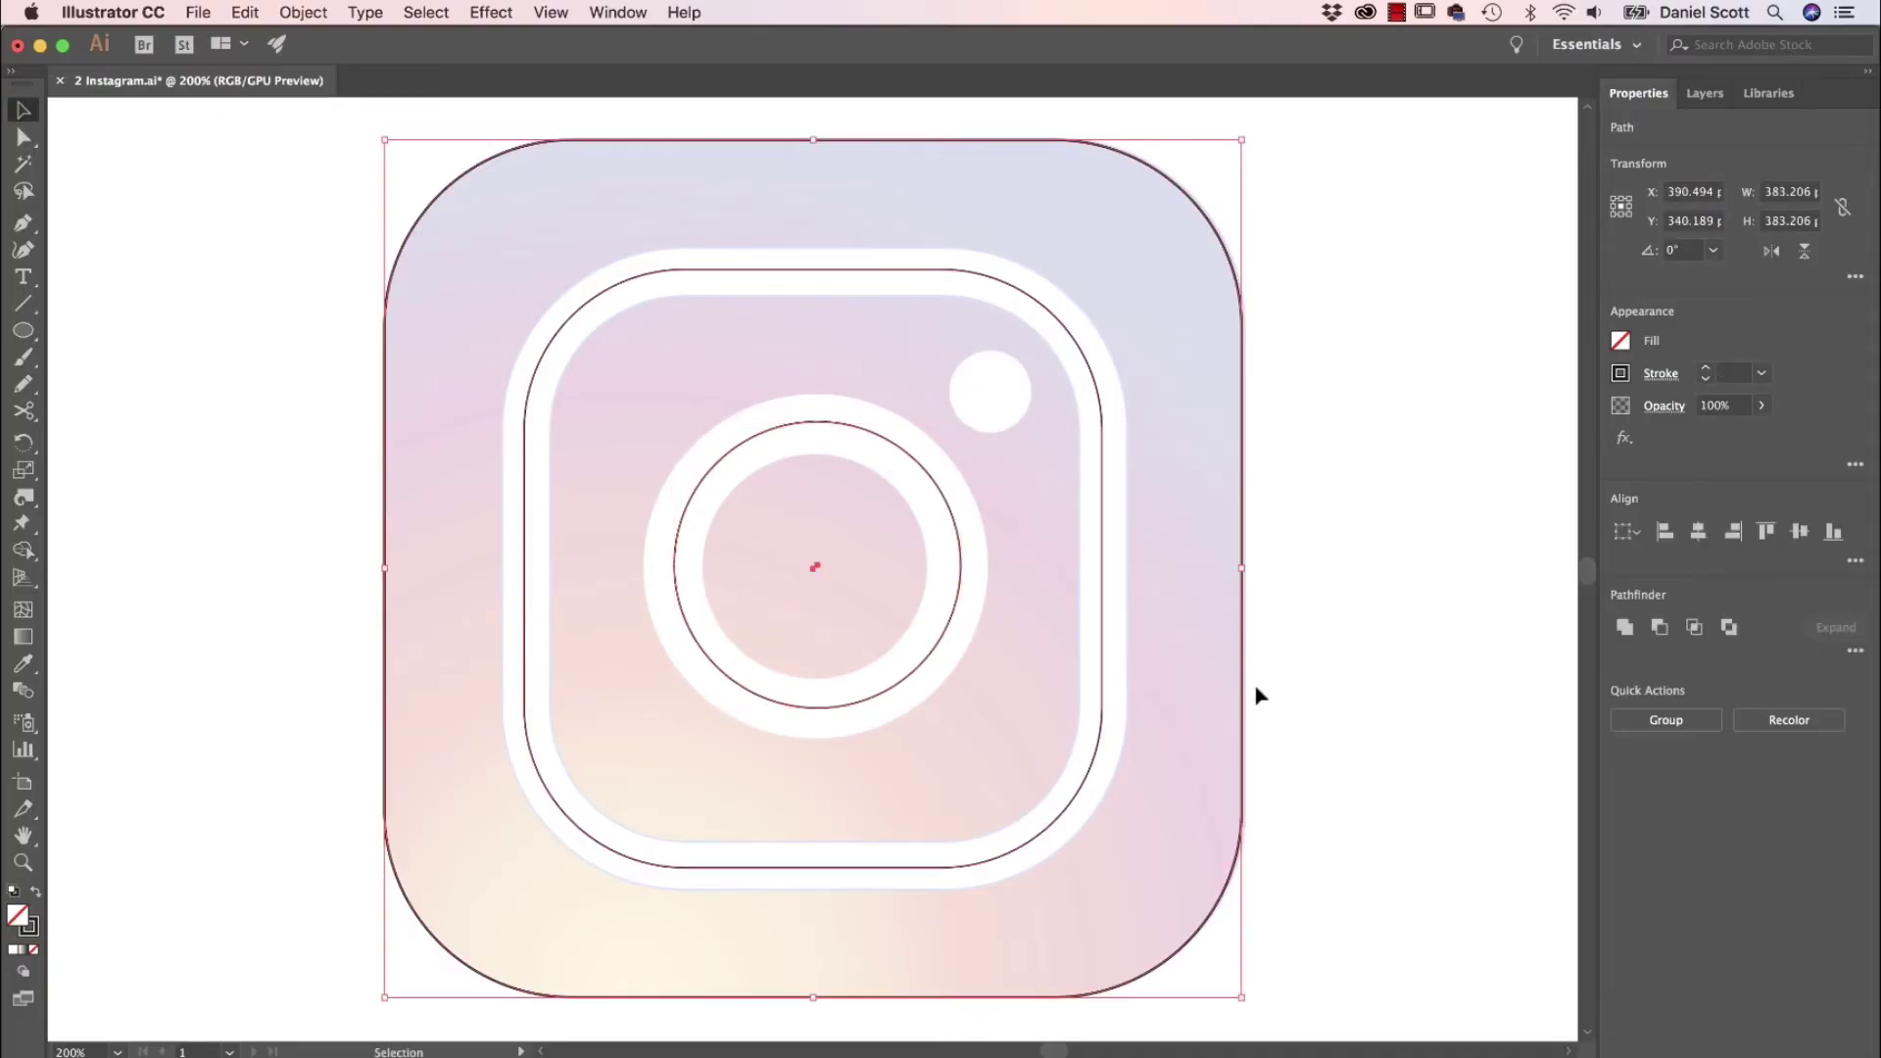
left_click(1699, 532)
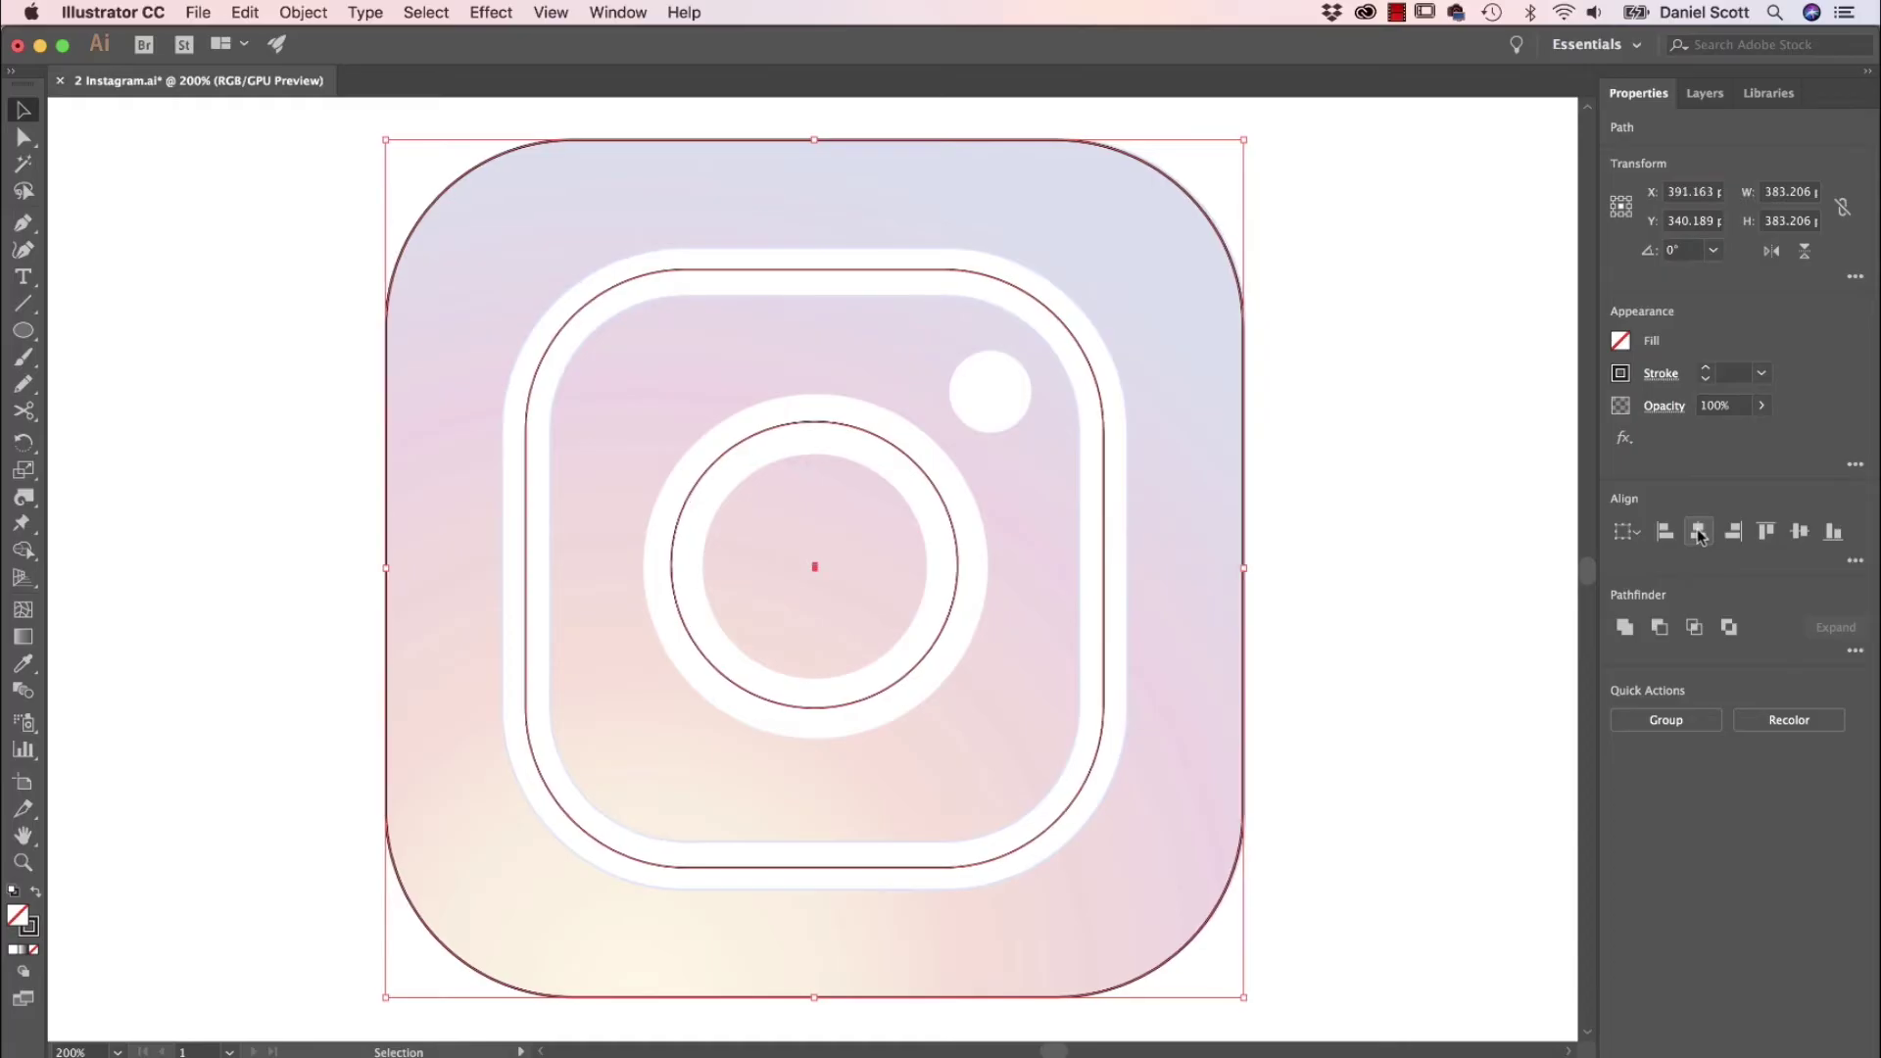
left_click(1799, 531)
left_click(1330, 596)
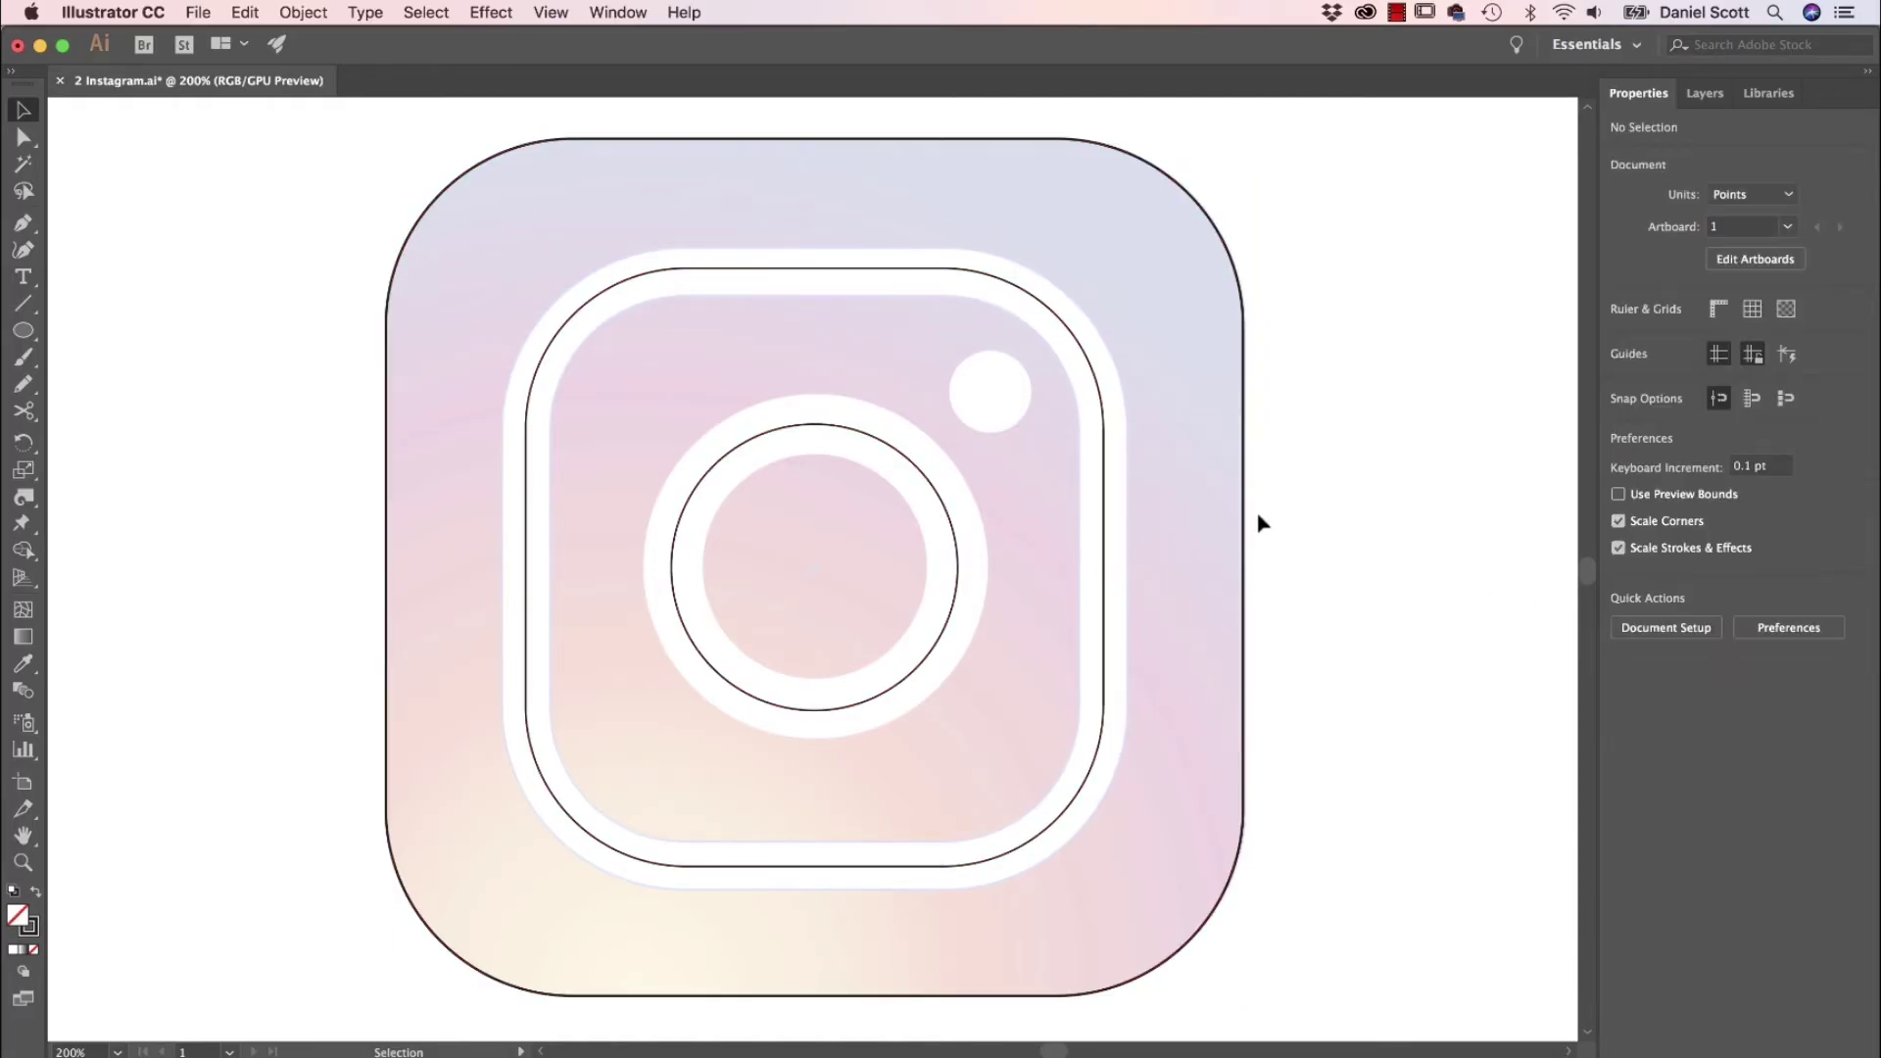
Step: Draw a 37 pt circle outline over the flash dot in the top-right corner
left_click(24, 330)
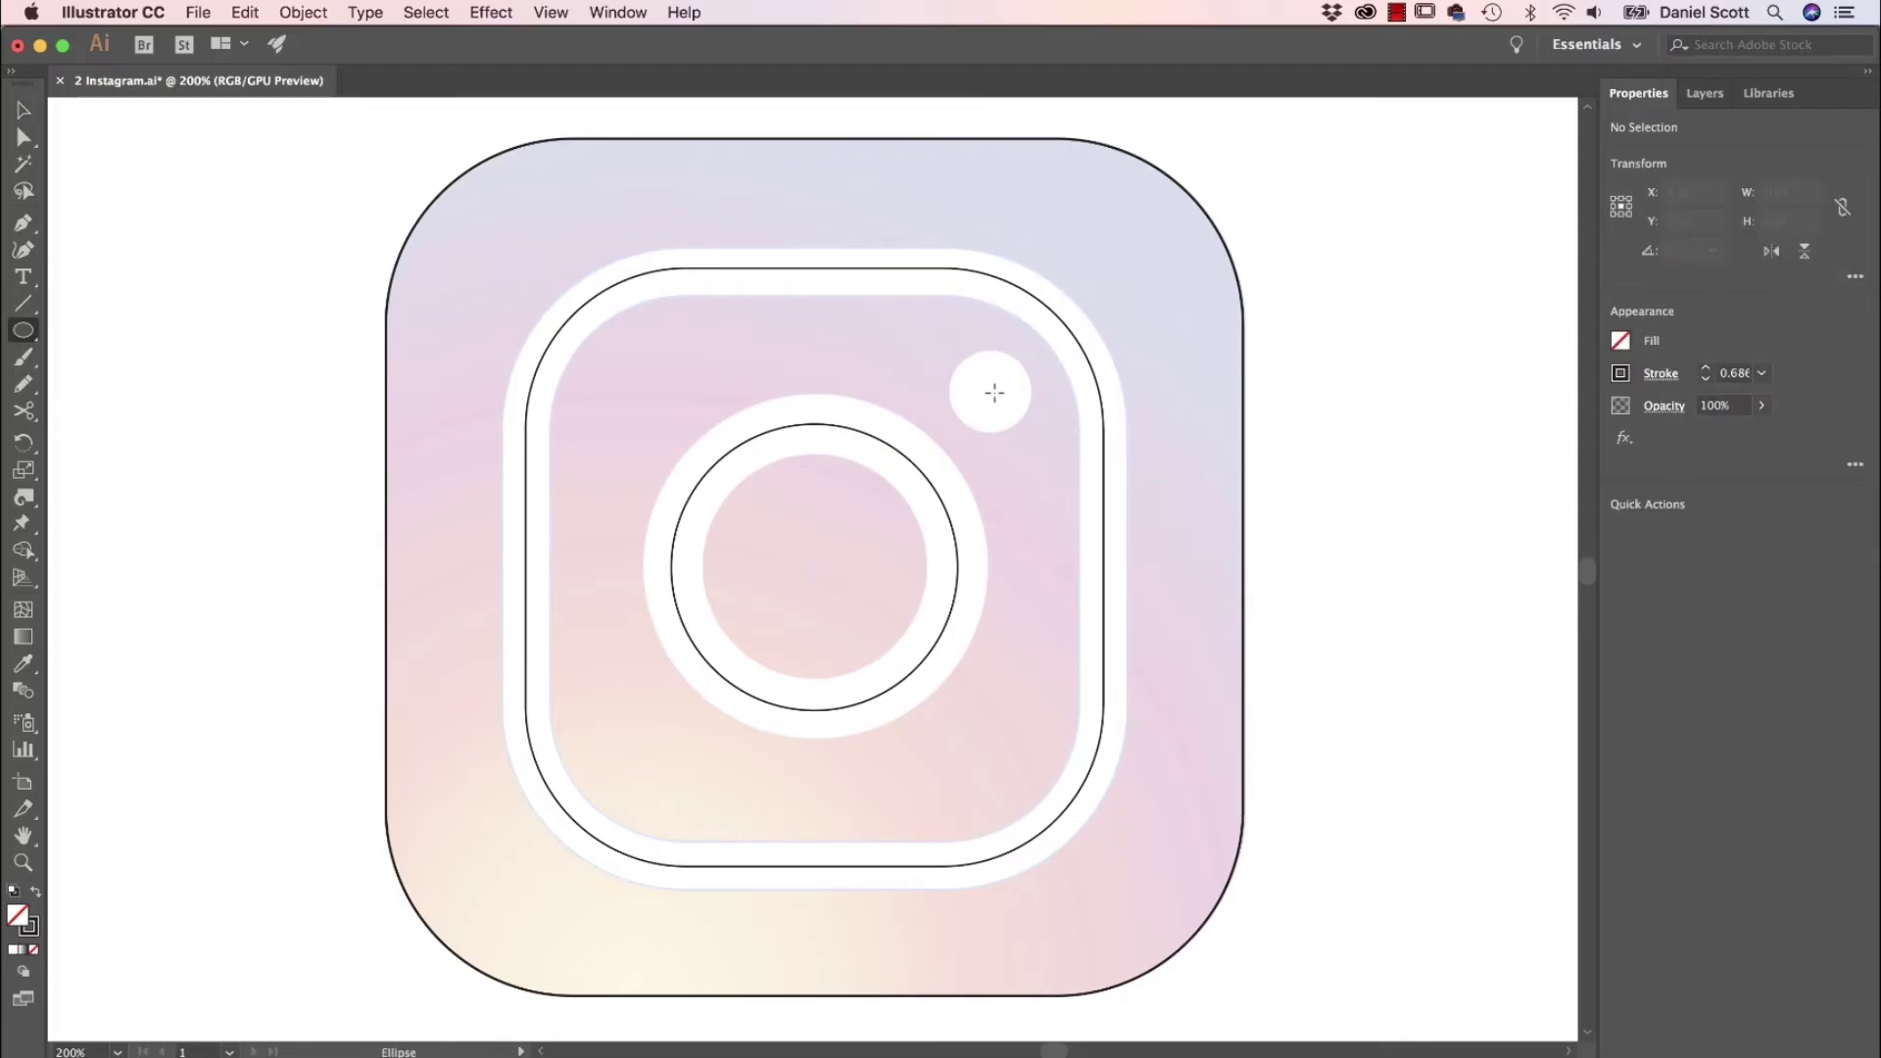
left_click_drag(991, 391, 949, 349)
key("v")
left_click(1353, 445)
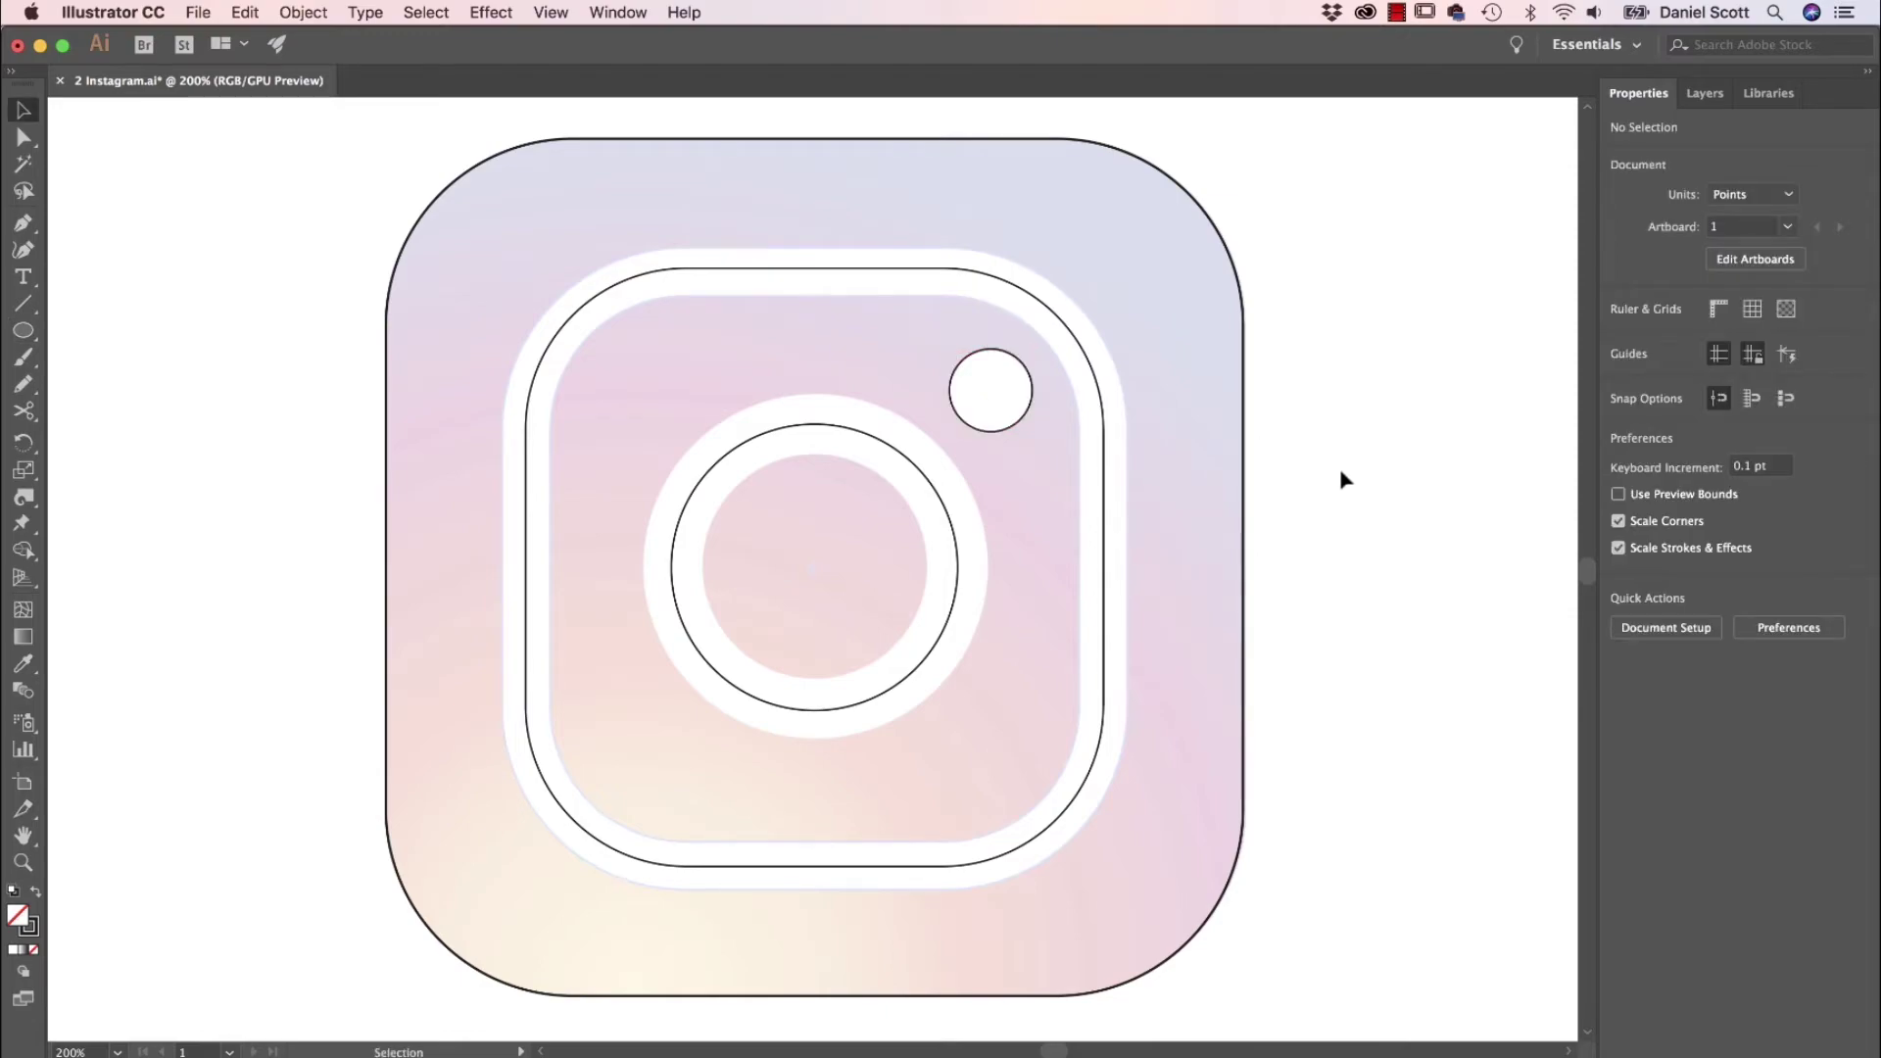
Step: Select the lens circle outline and zoom back in on the icon
key("super+minus")
key("super+minus")
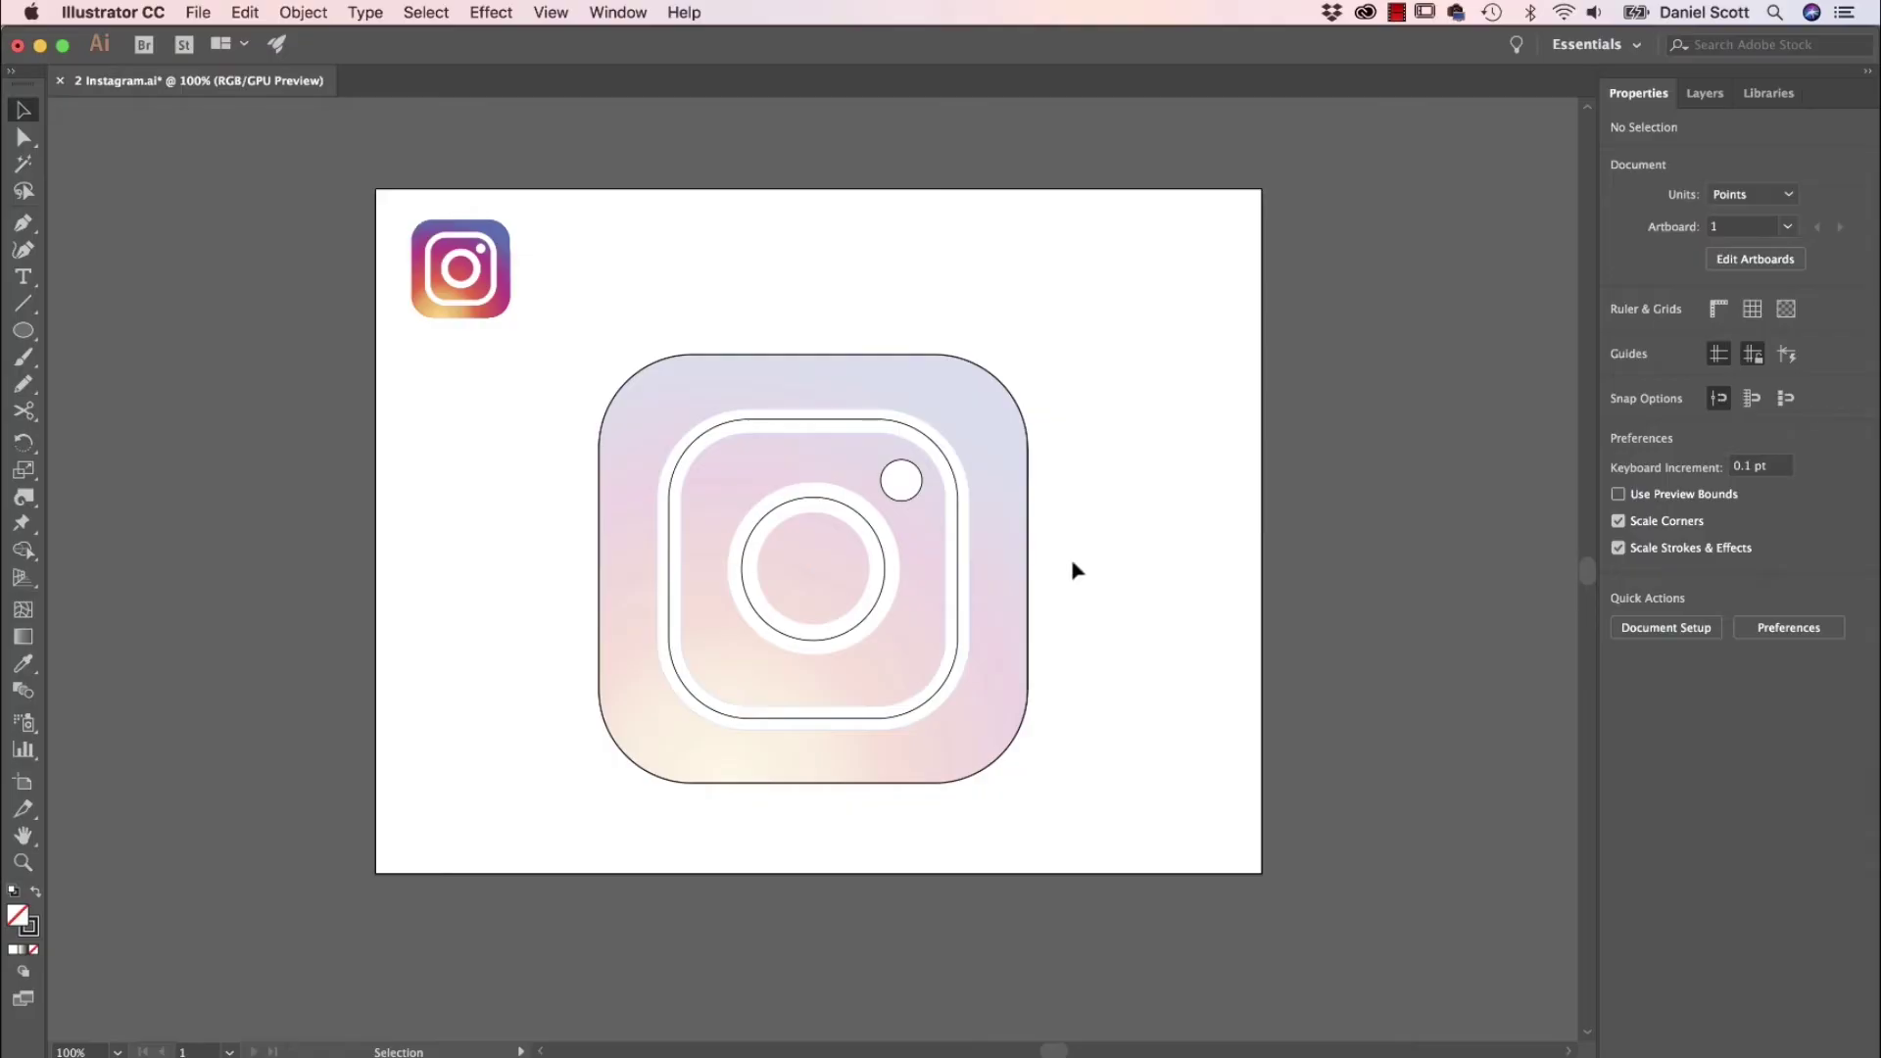
left_click(886, 586)
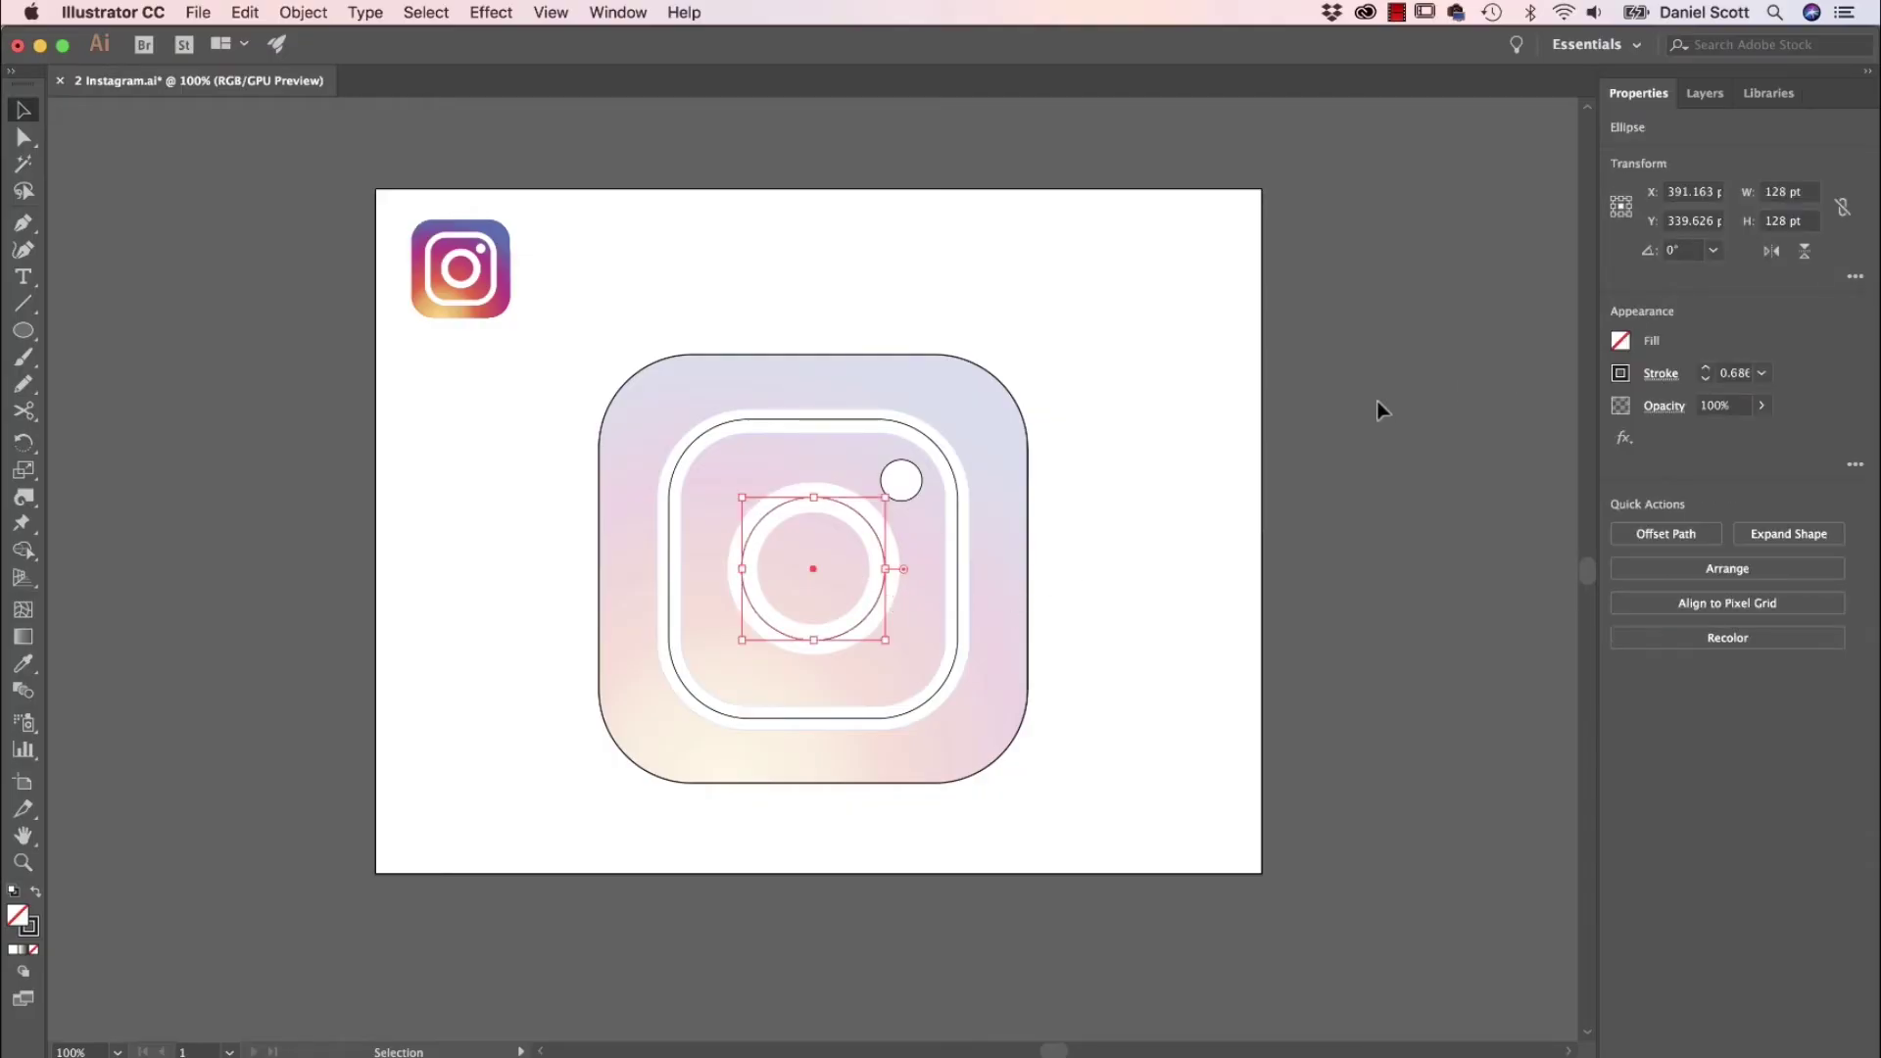
key("v")
key("super+plus")
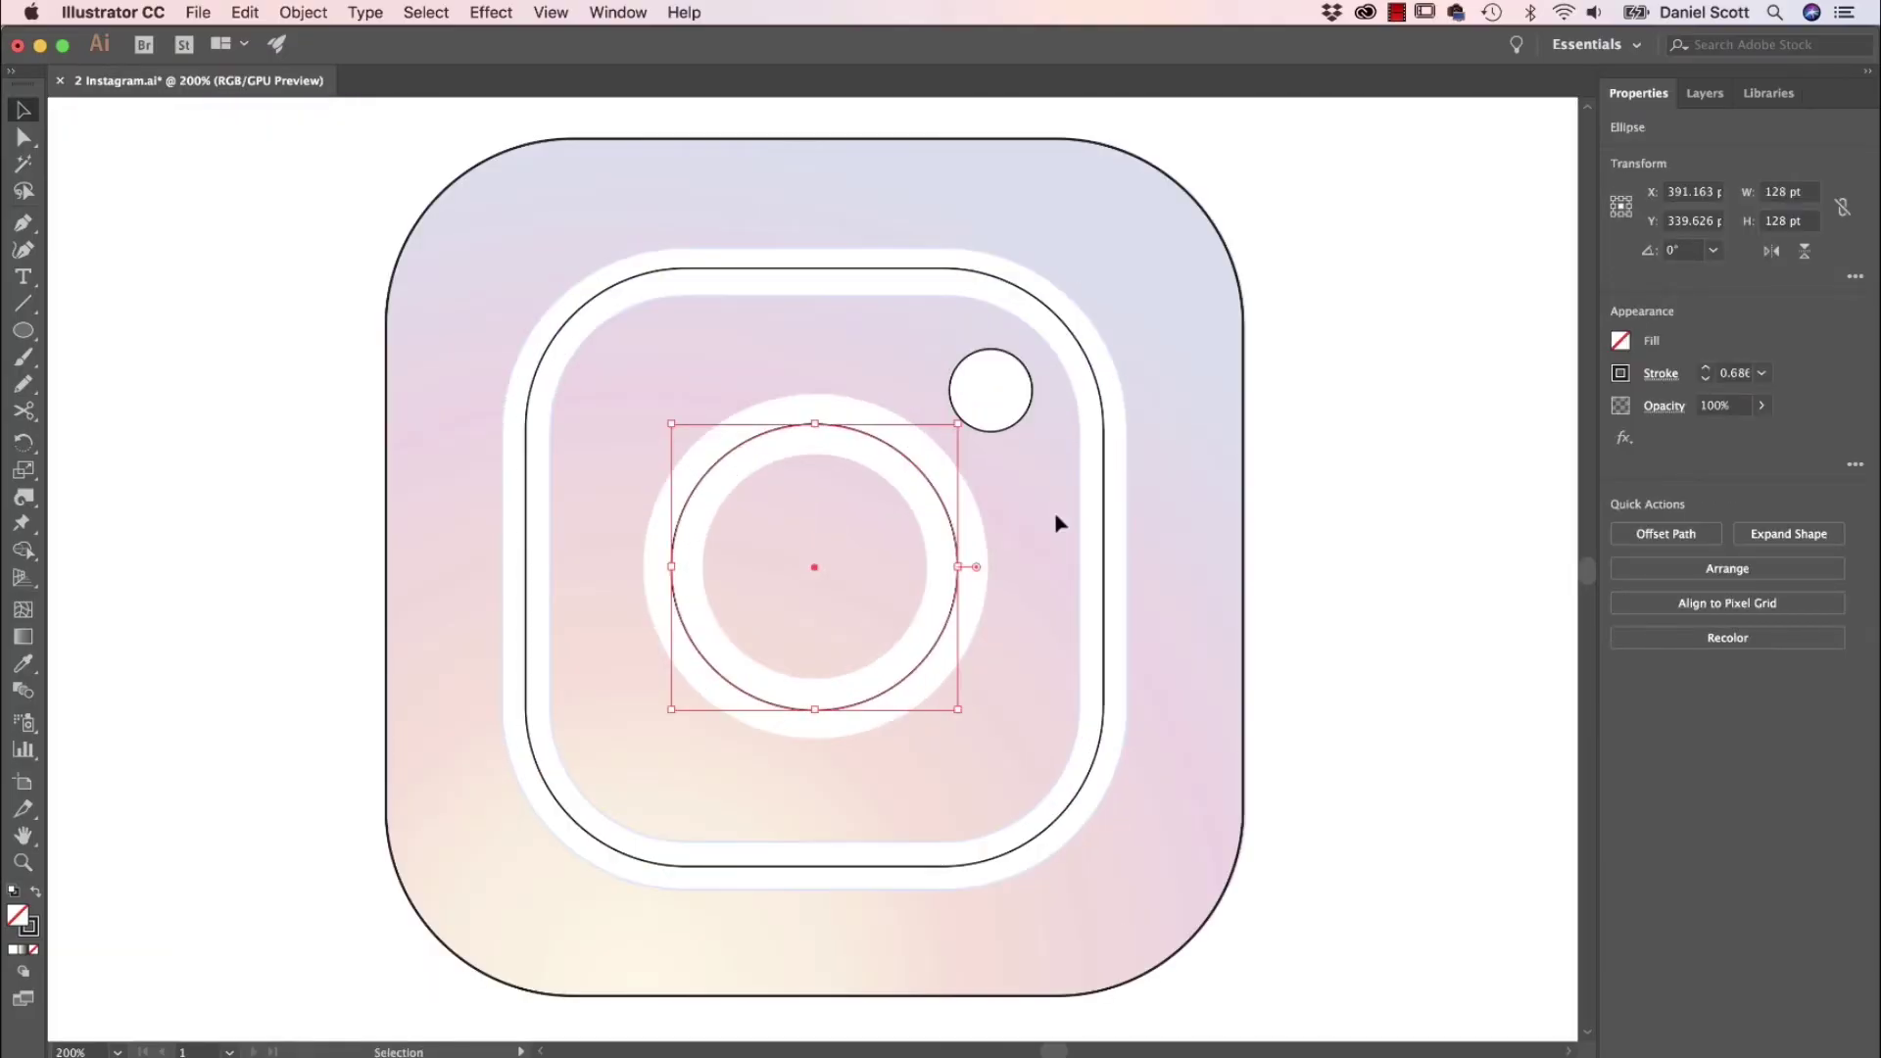
Step: Raise the lens circle's stroke weight to 27 pt
left_click(1621, 374)
left_click(1622, 373)
left_click(1706, 368)
left_click(1706, 368)
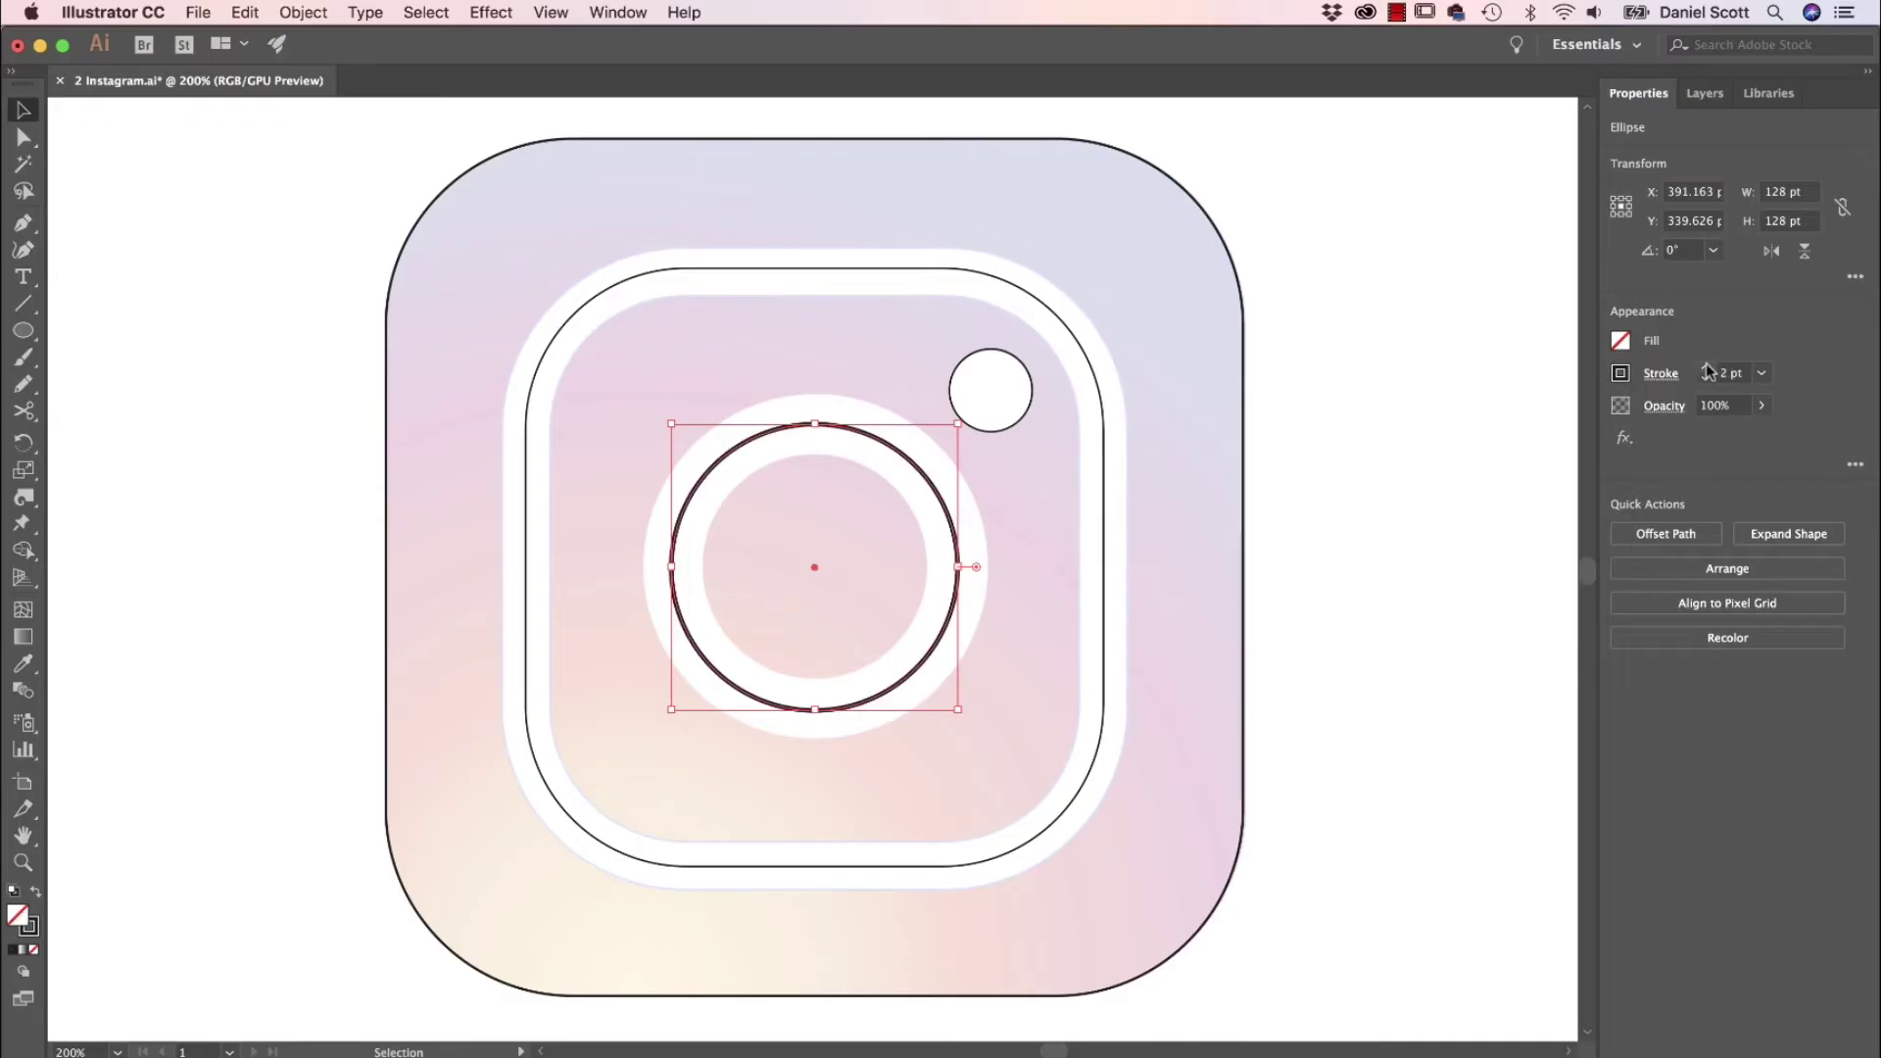
left_click(1707, 369)
left_click(1707, 368)
left_click(1706, 368)
left_click(1707, 368)
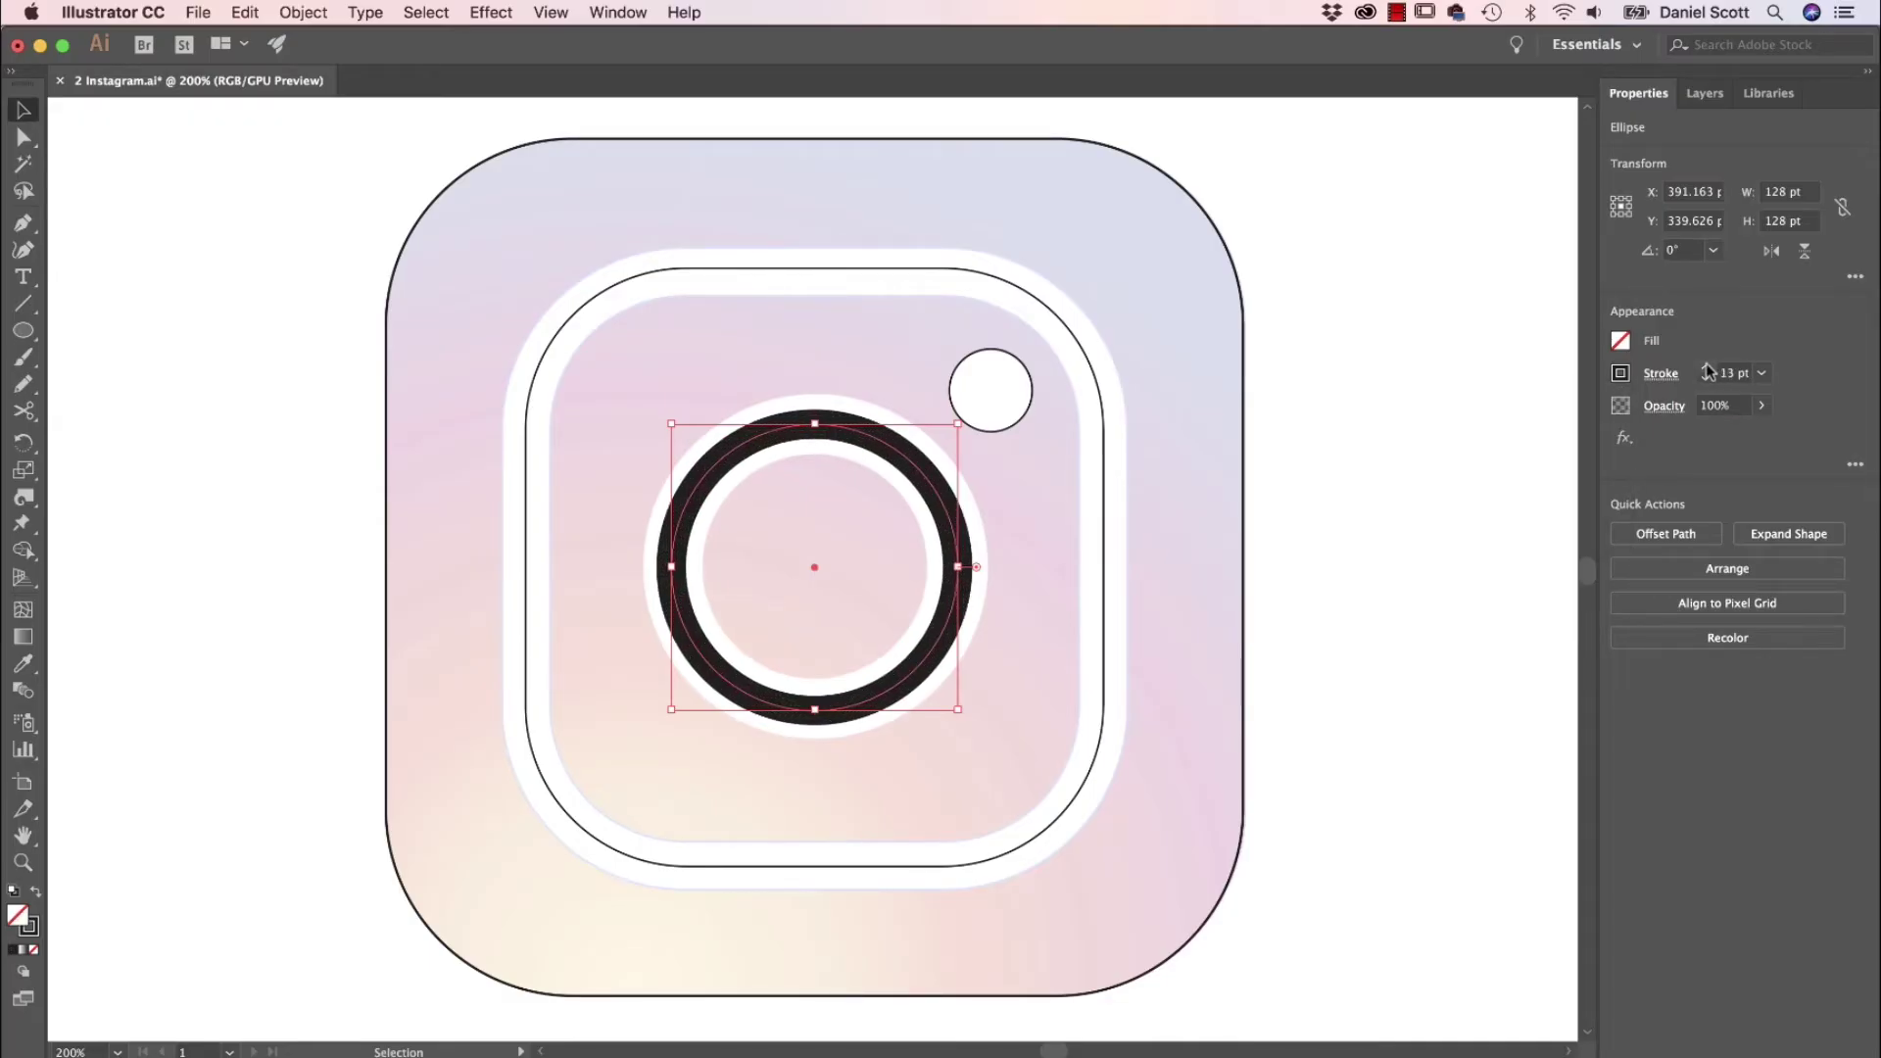
left_click(1706, 369)
left_click(1707, 368)
left_click(1707, 368)
left_click(1707, 368)
left_click(1706, 368)
left_click(1707, 368)
left_click(1706, 368)
left_click(1707, 369)
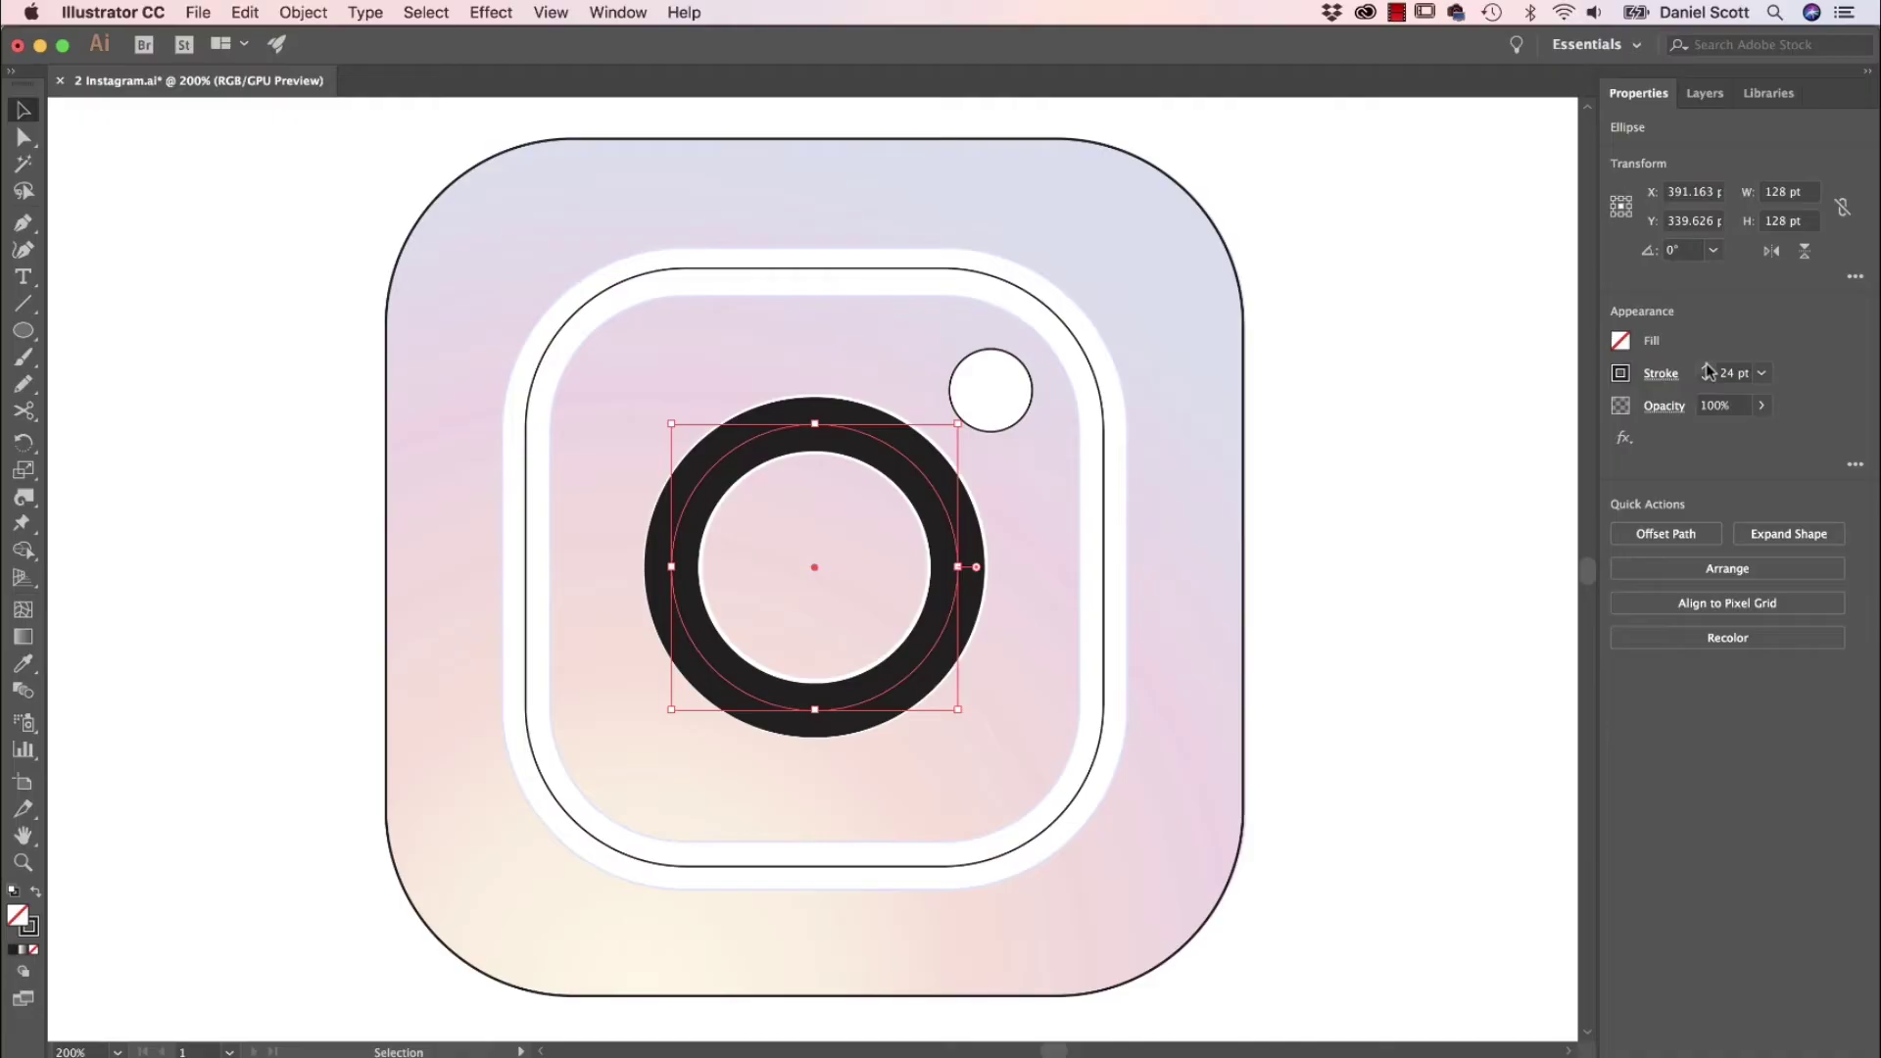
left_click(1706, 368)
left_click(1707, 369)
left_click(1707, 369)
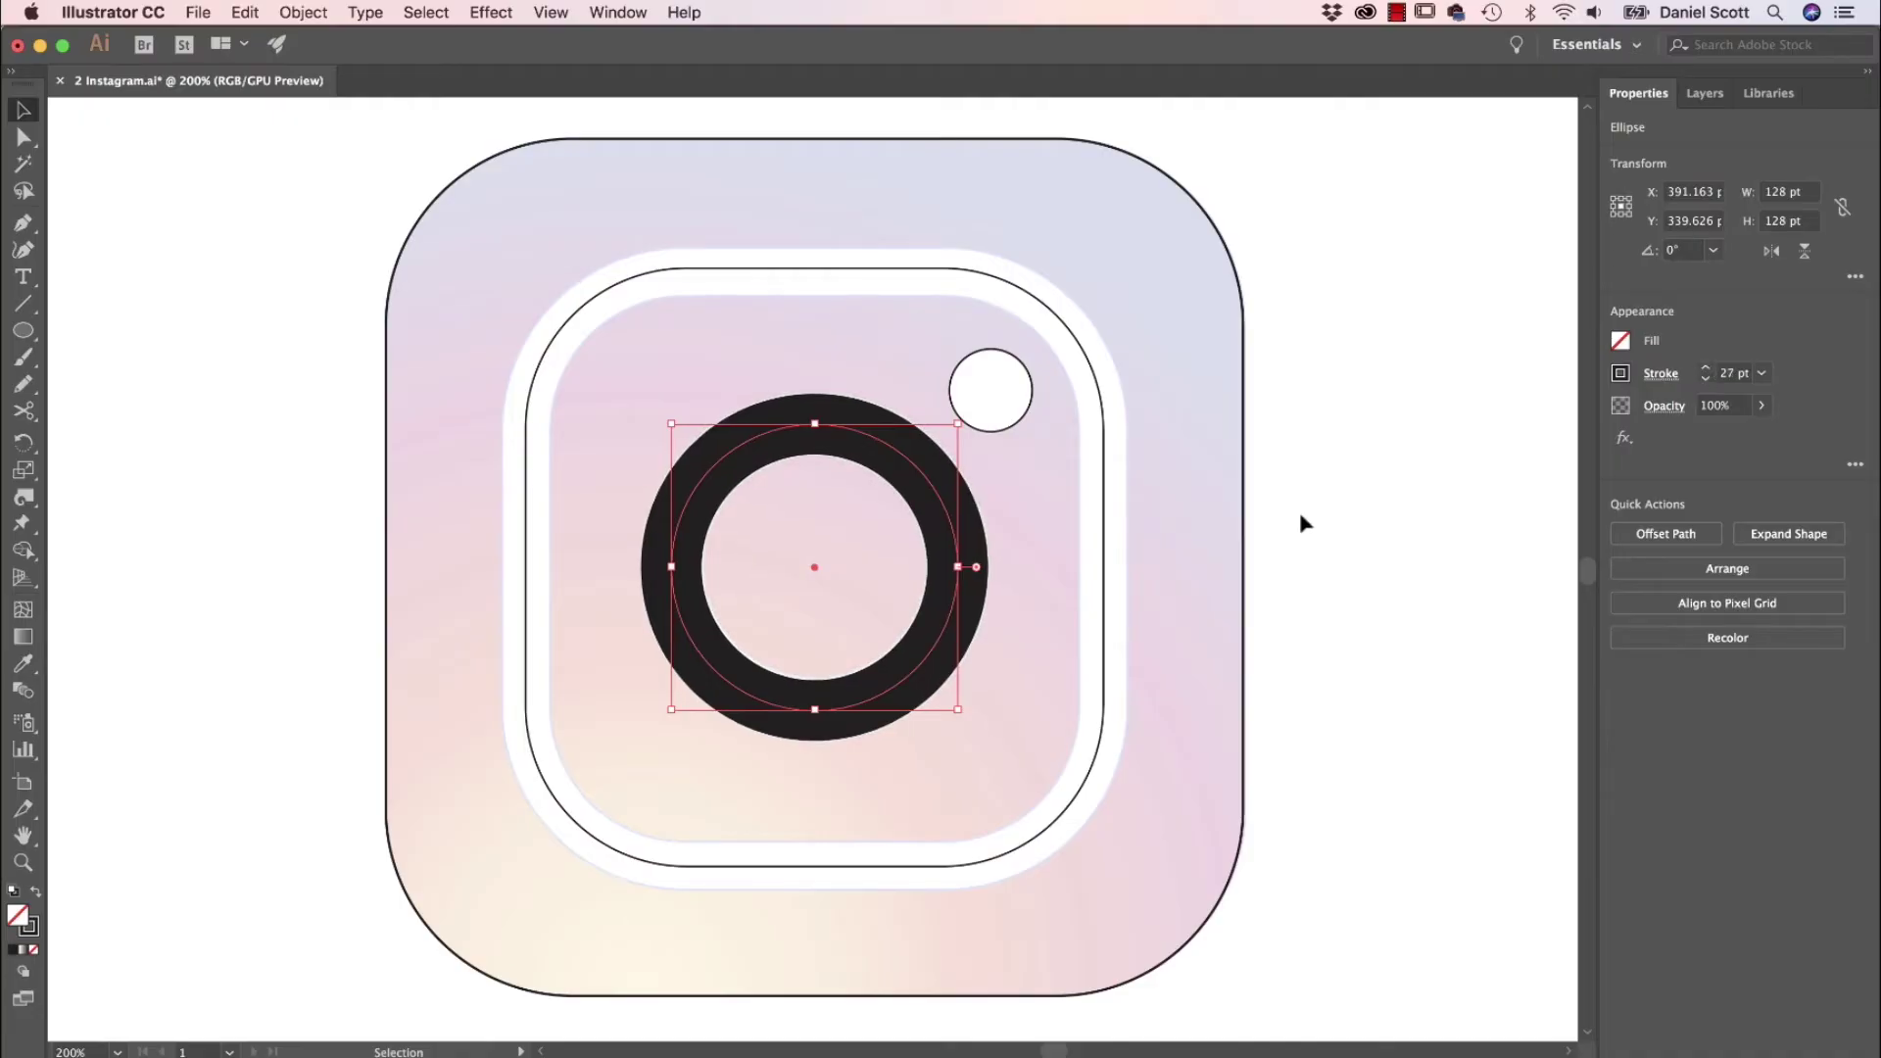
left_click(1437, 551)
Step: Thicken the camera body outline's stroke to about 19 pt
left_click(1104, 592)
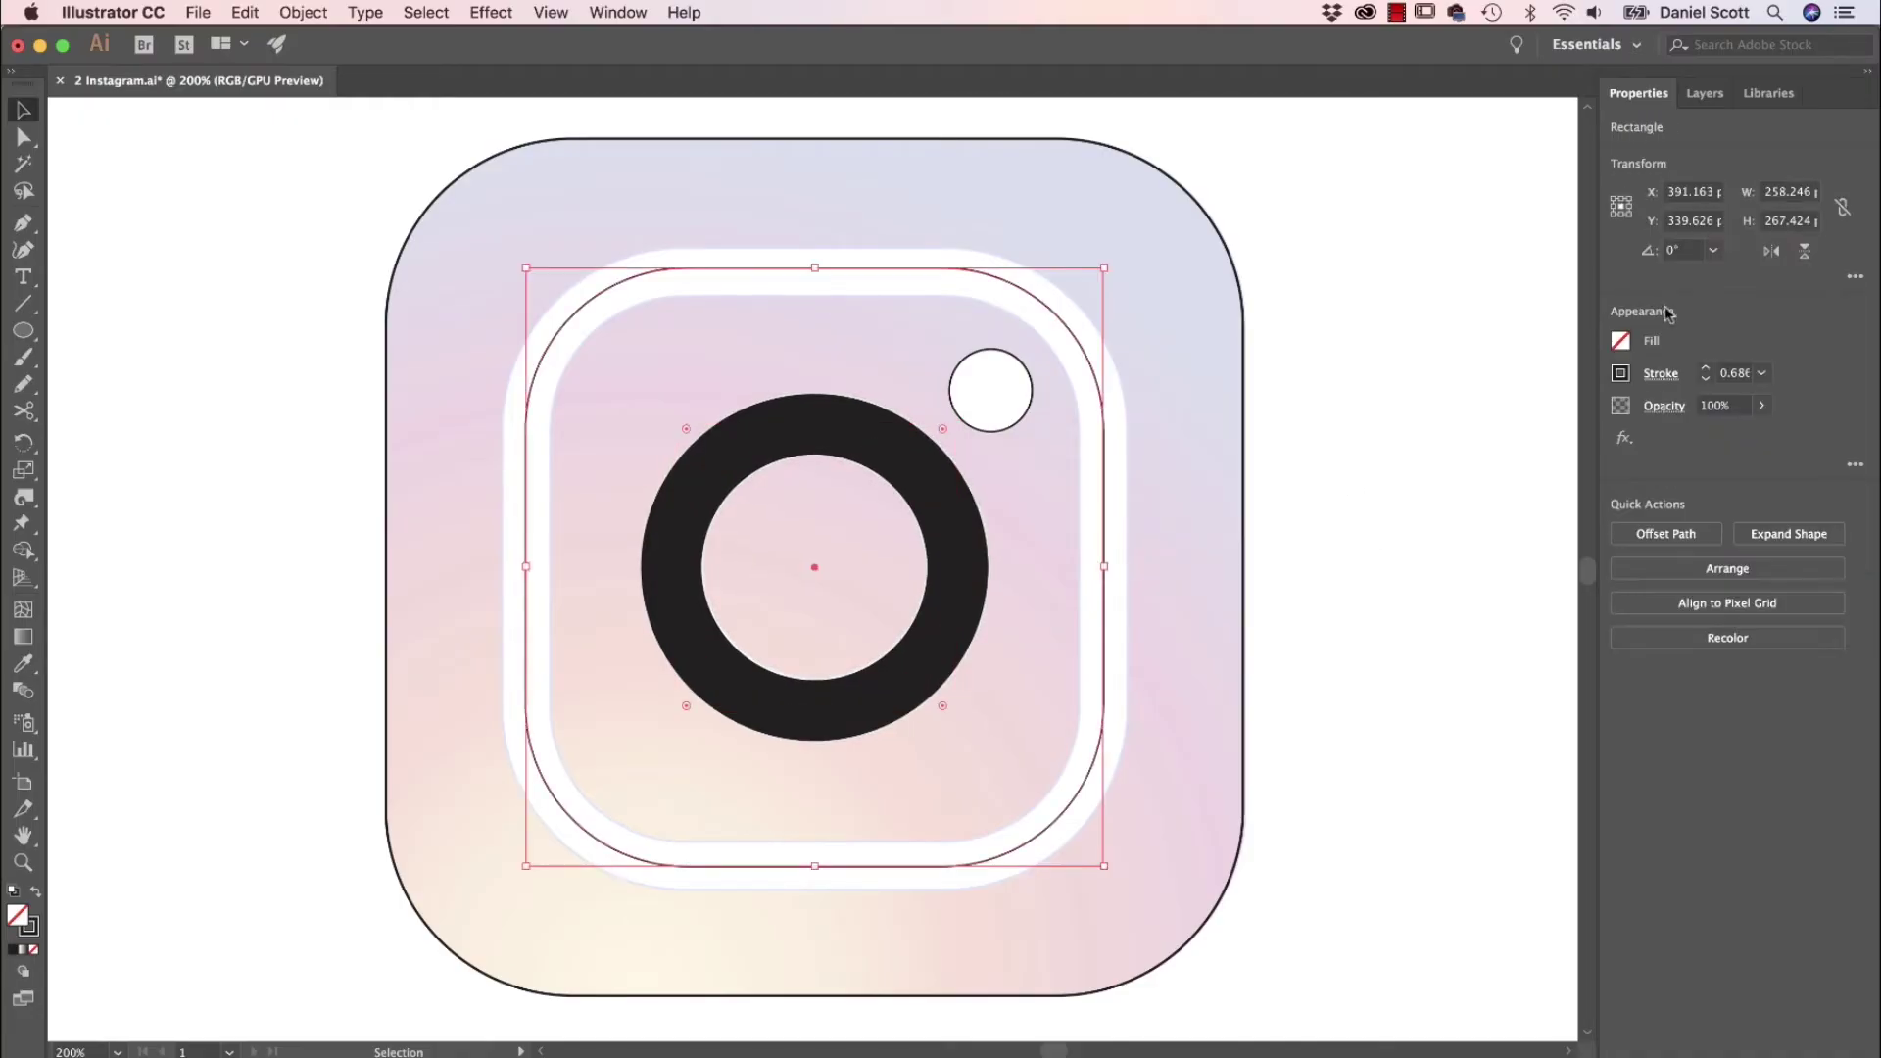
left_click(1705, 369)
left_click(1705, 370)
left_click(1704, 370)
left_click(1705, 369)
left_click(1704, 369)
left_click(1705, 369)
left_click(1704, 369)
left_click(1704, 370)
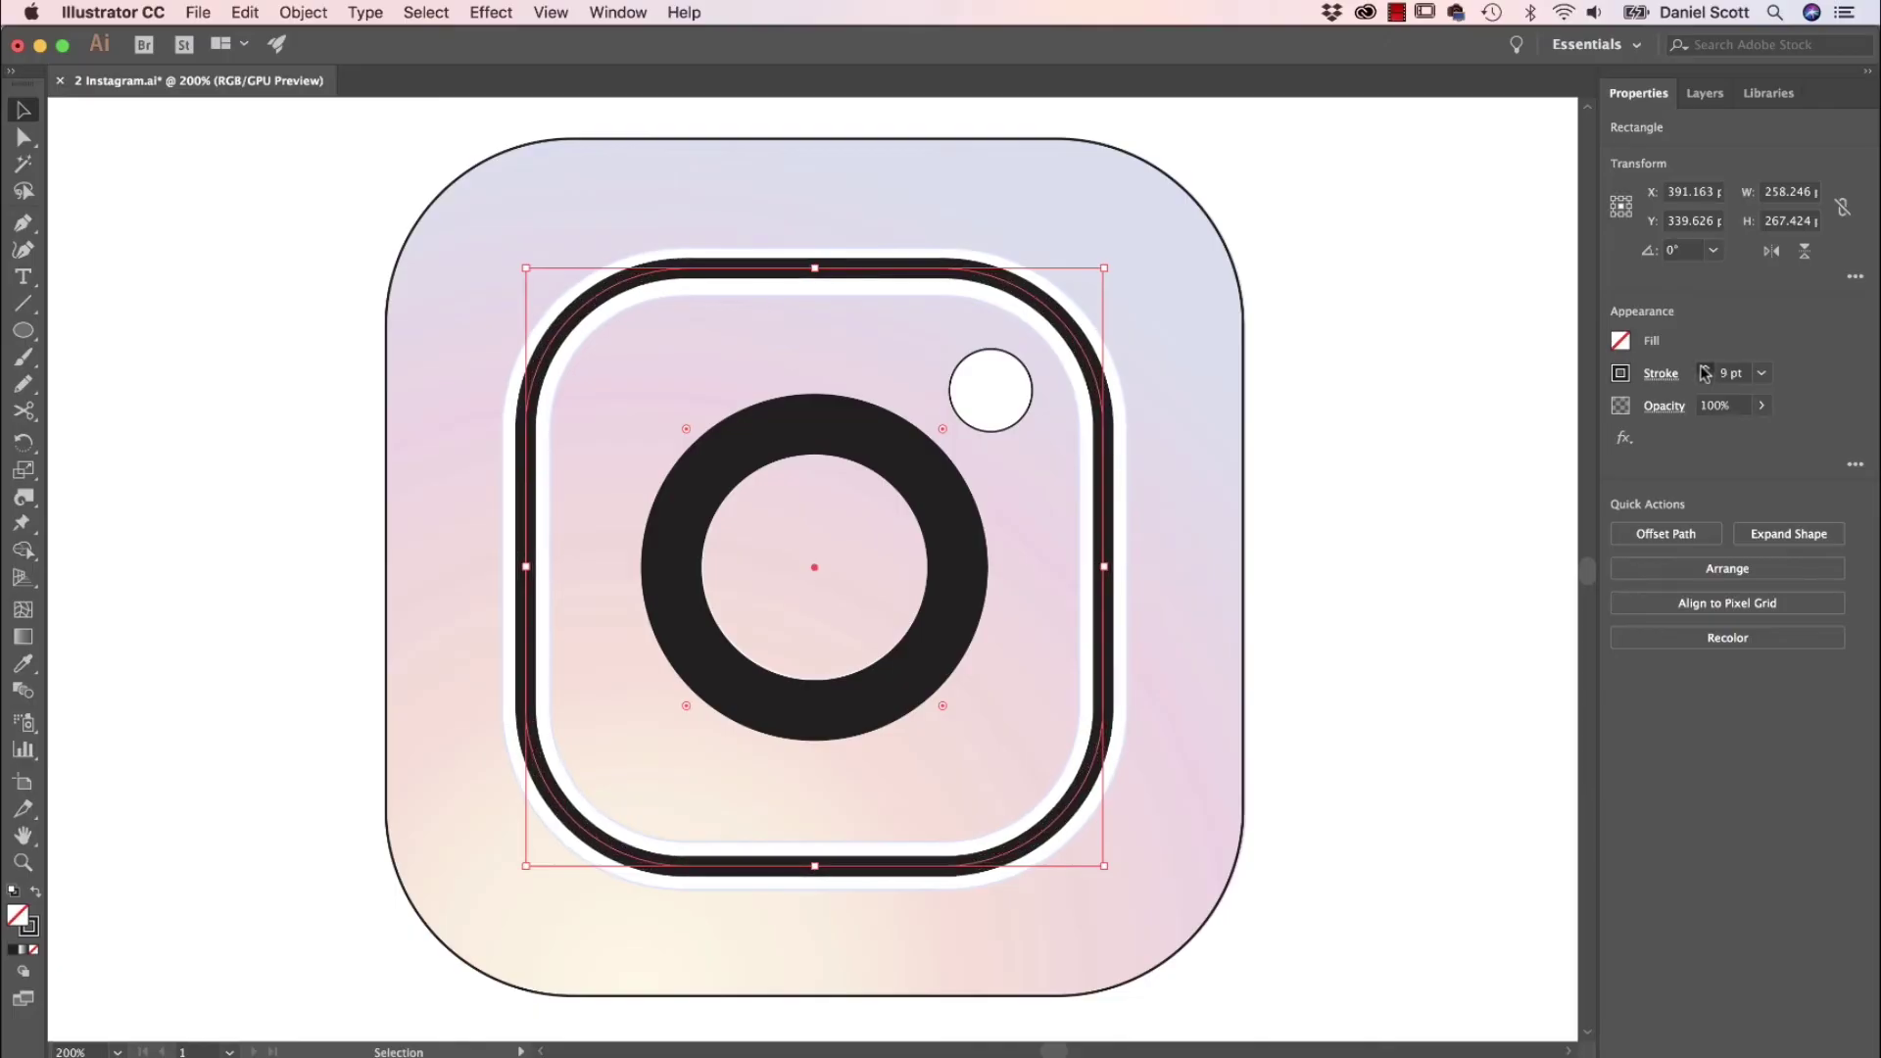
left_click(1704, 369)
left_click(1704, 370)
left_click(1705, 369)
left_click(1704, 369)
left_click(1705, 370)
left_click(1704, 370)
left_click(1704, 369)
left_click(1705, 369)
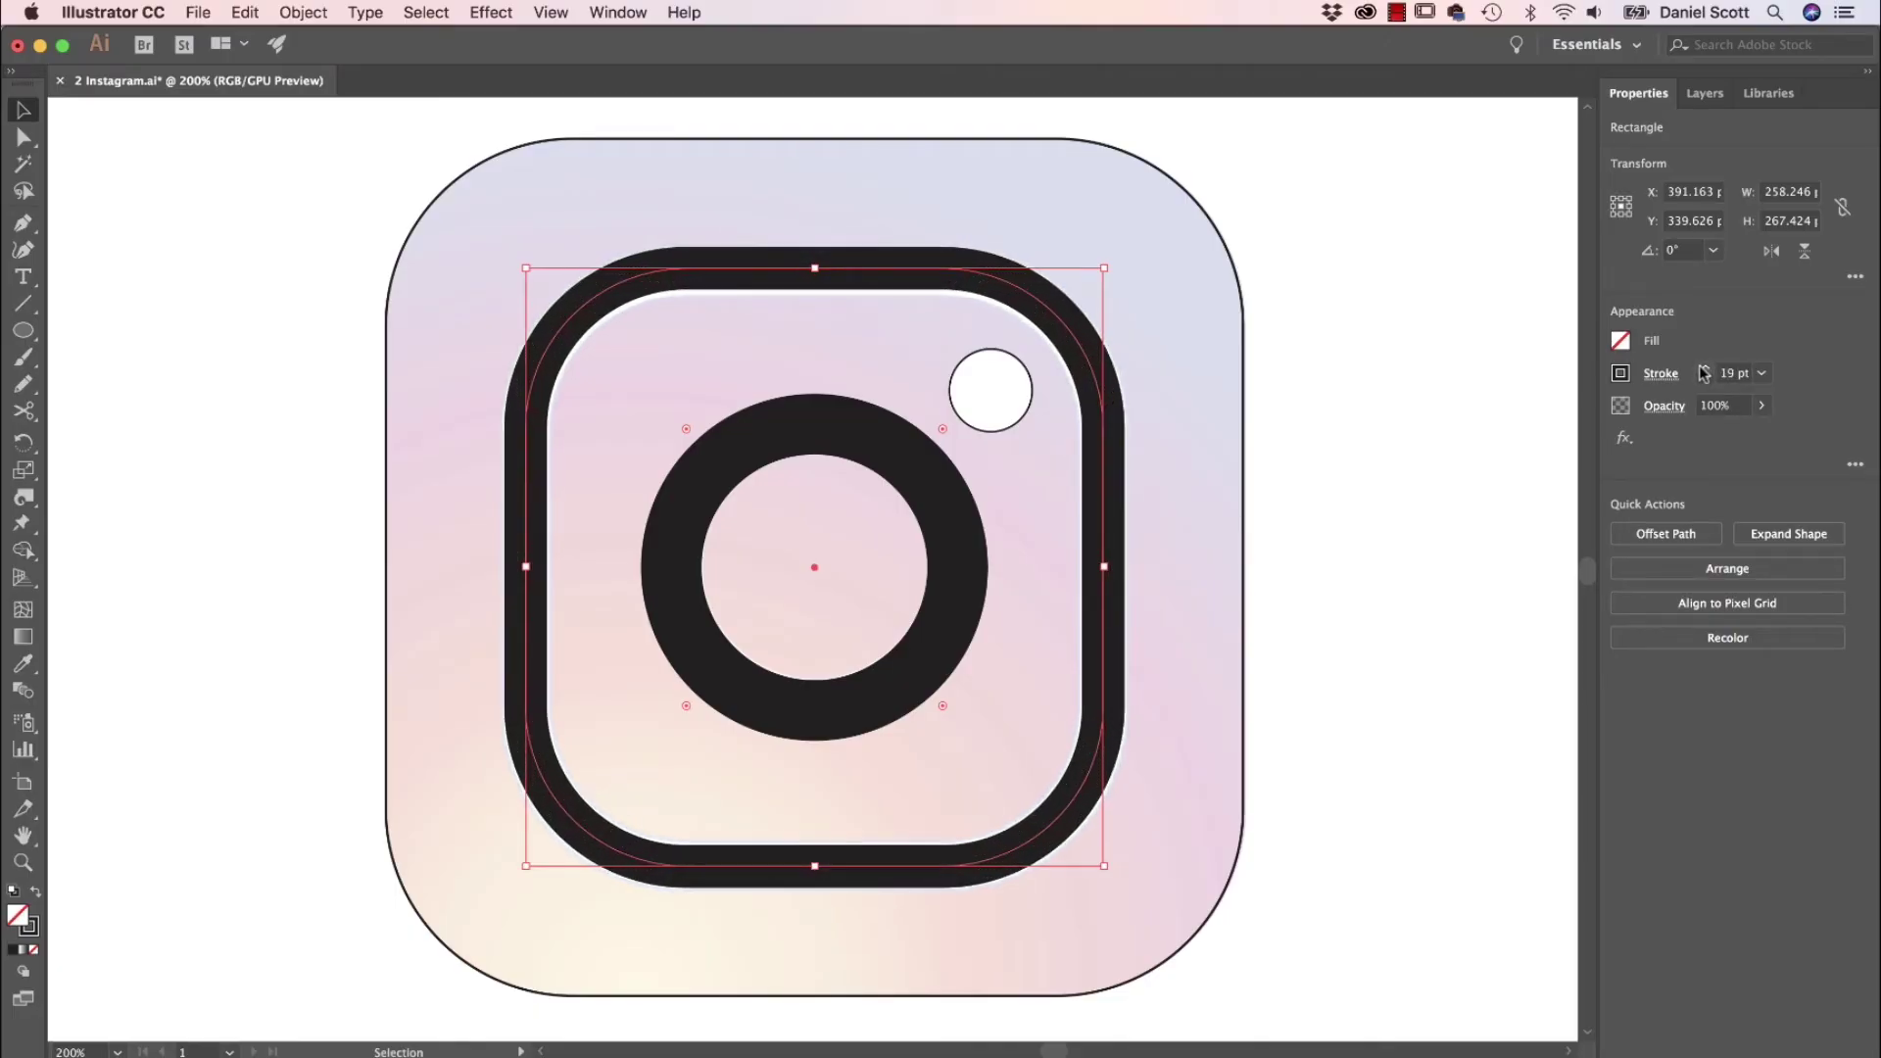
left_click(1705, 369)
left_click(1258, 515)
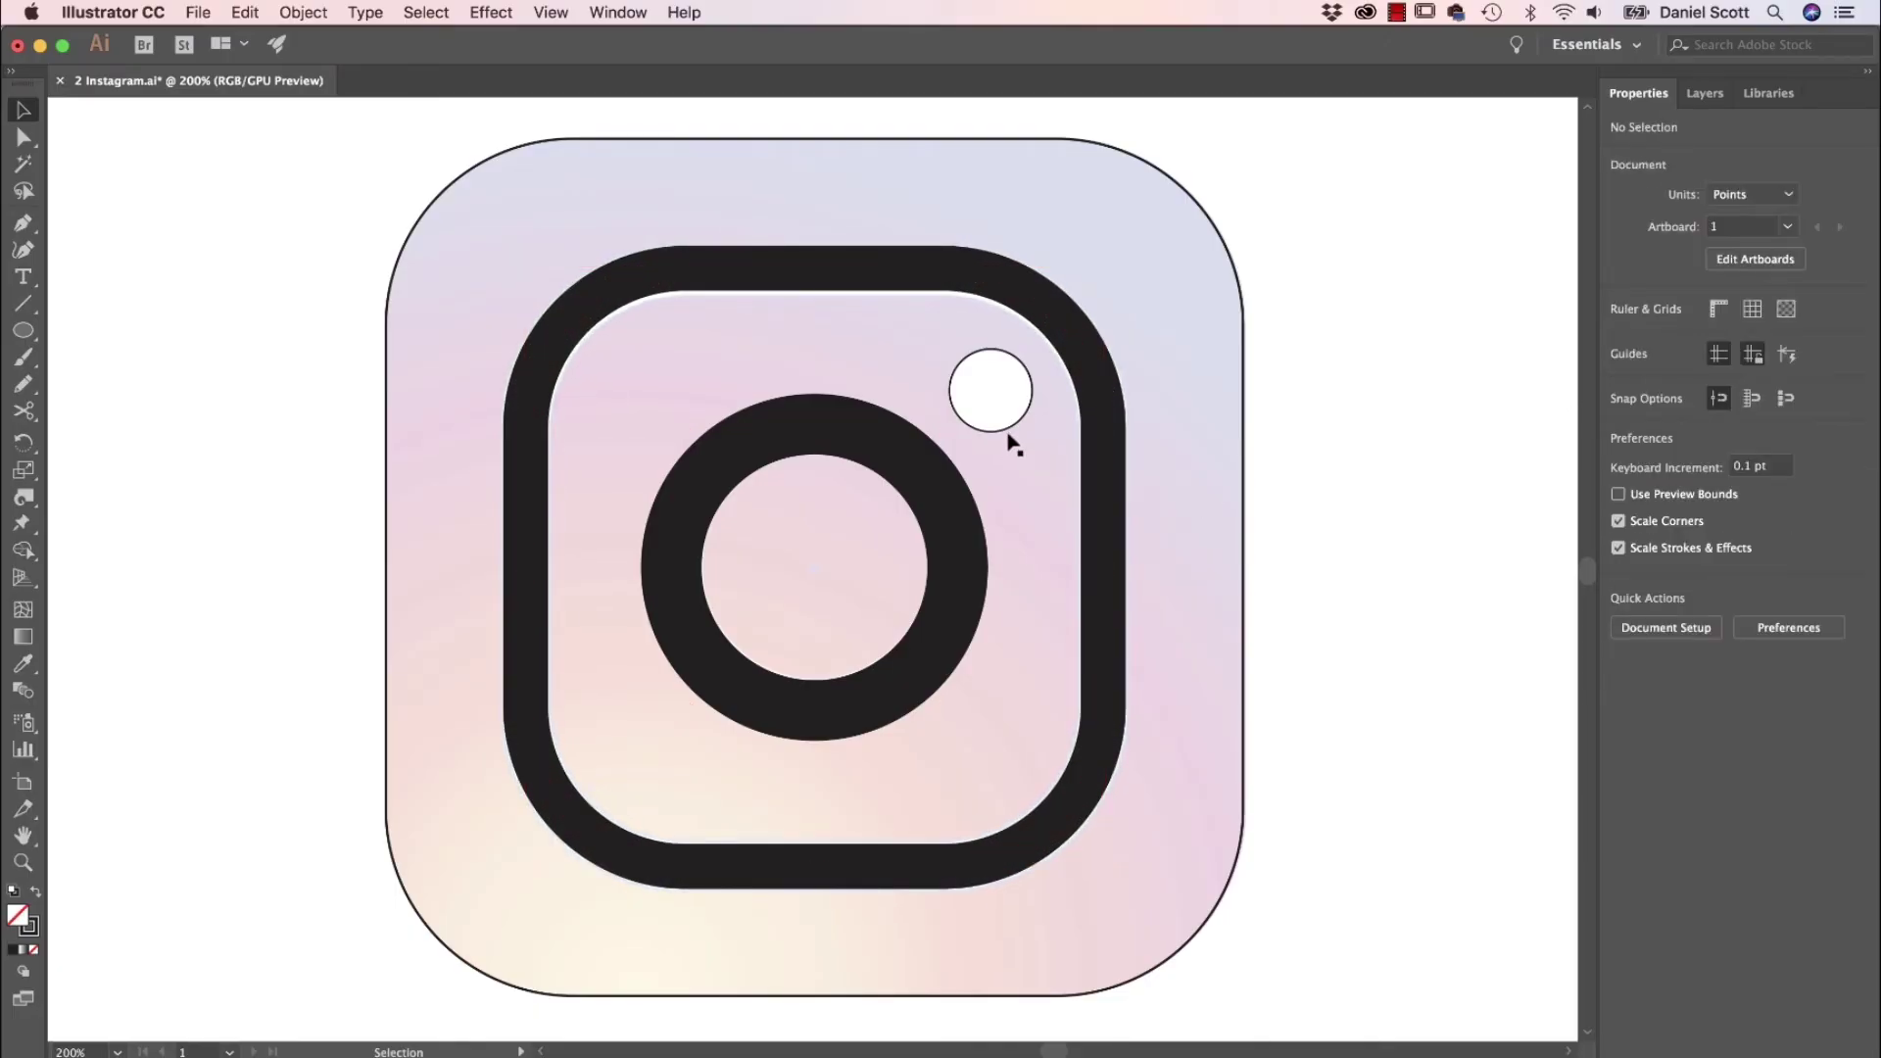
Step: Give the flash dot no stroke and a white fill
left_click(1009, 431)
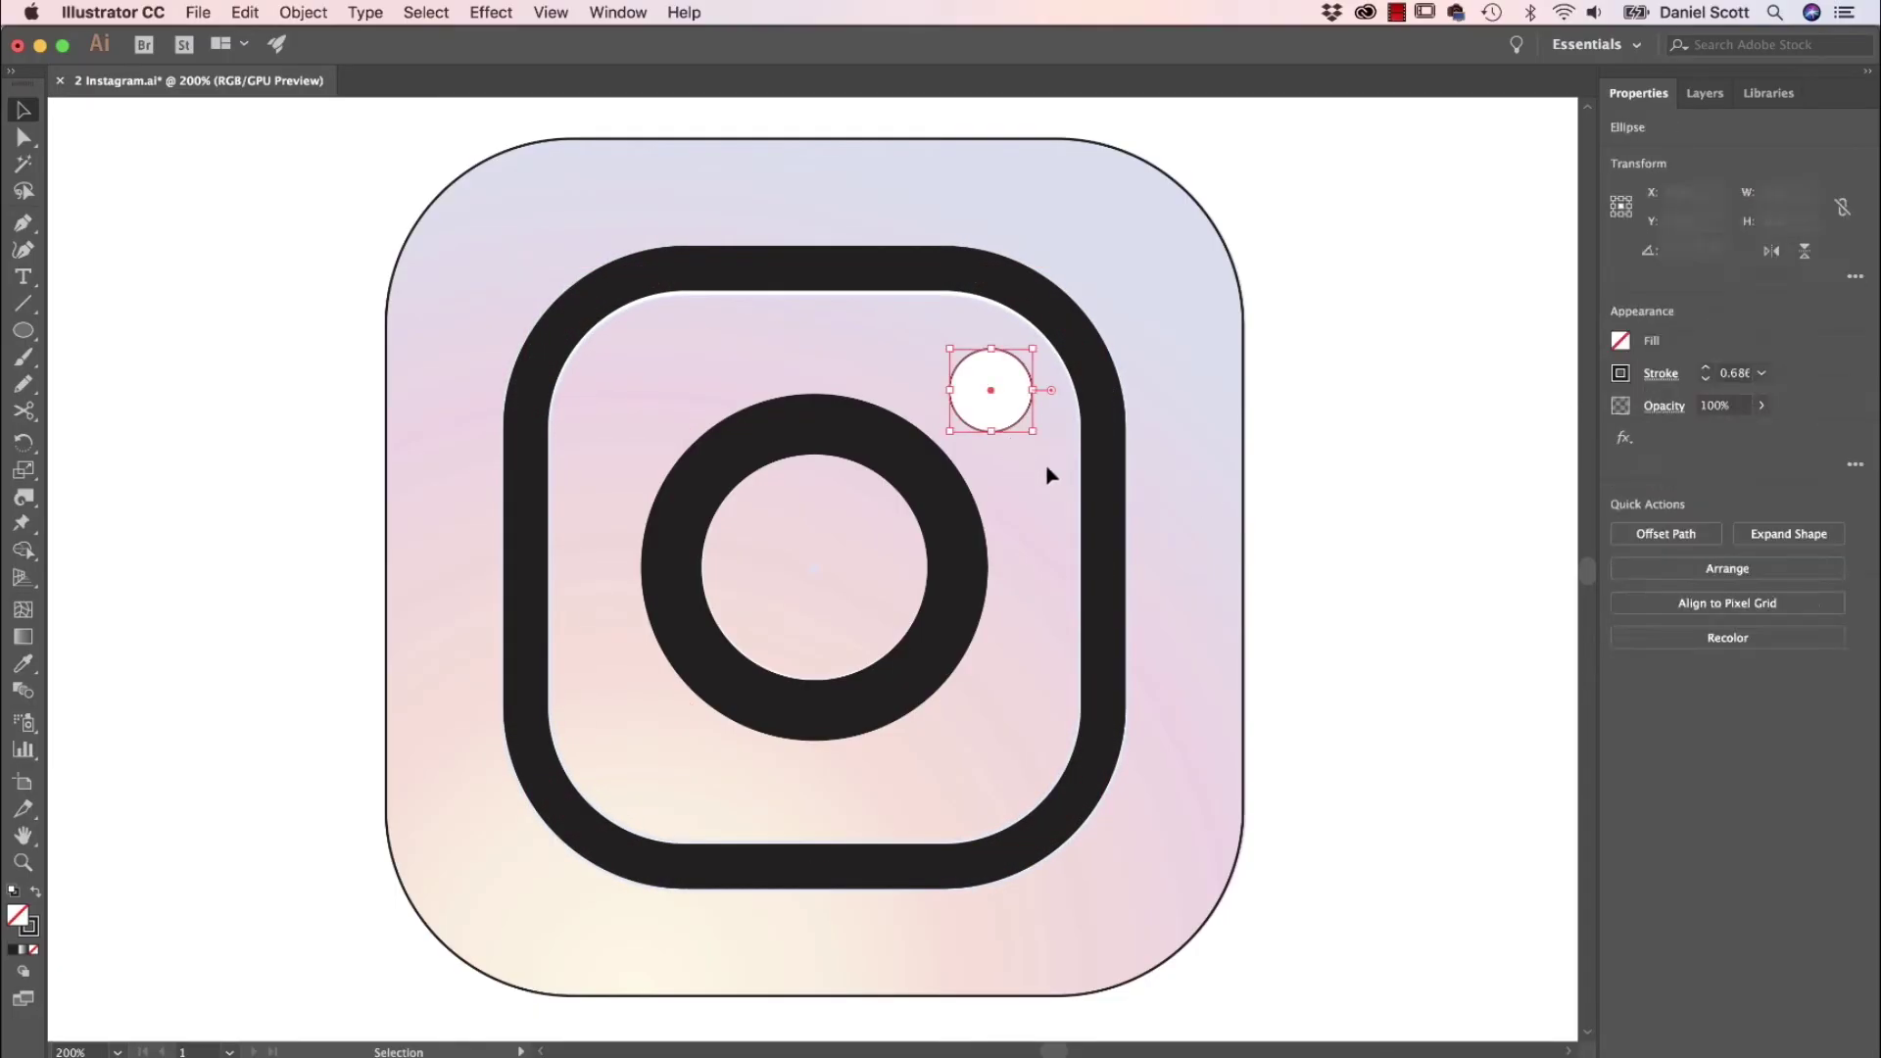
left_click(1620, 373)
left_click(1376, 568)
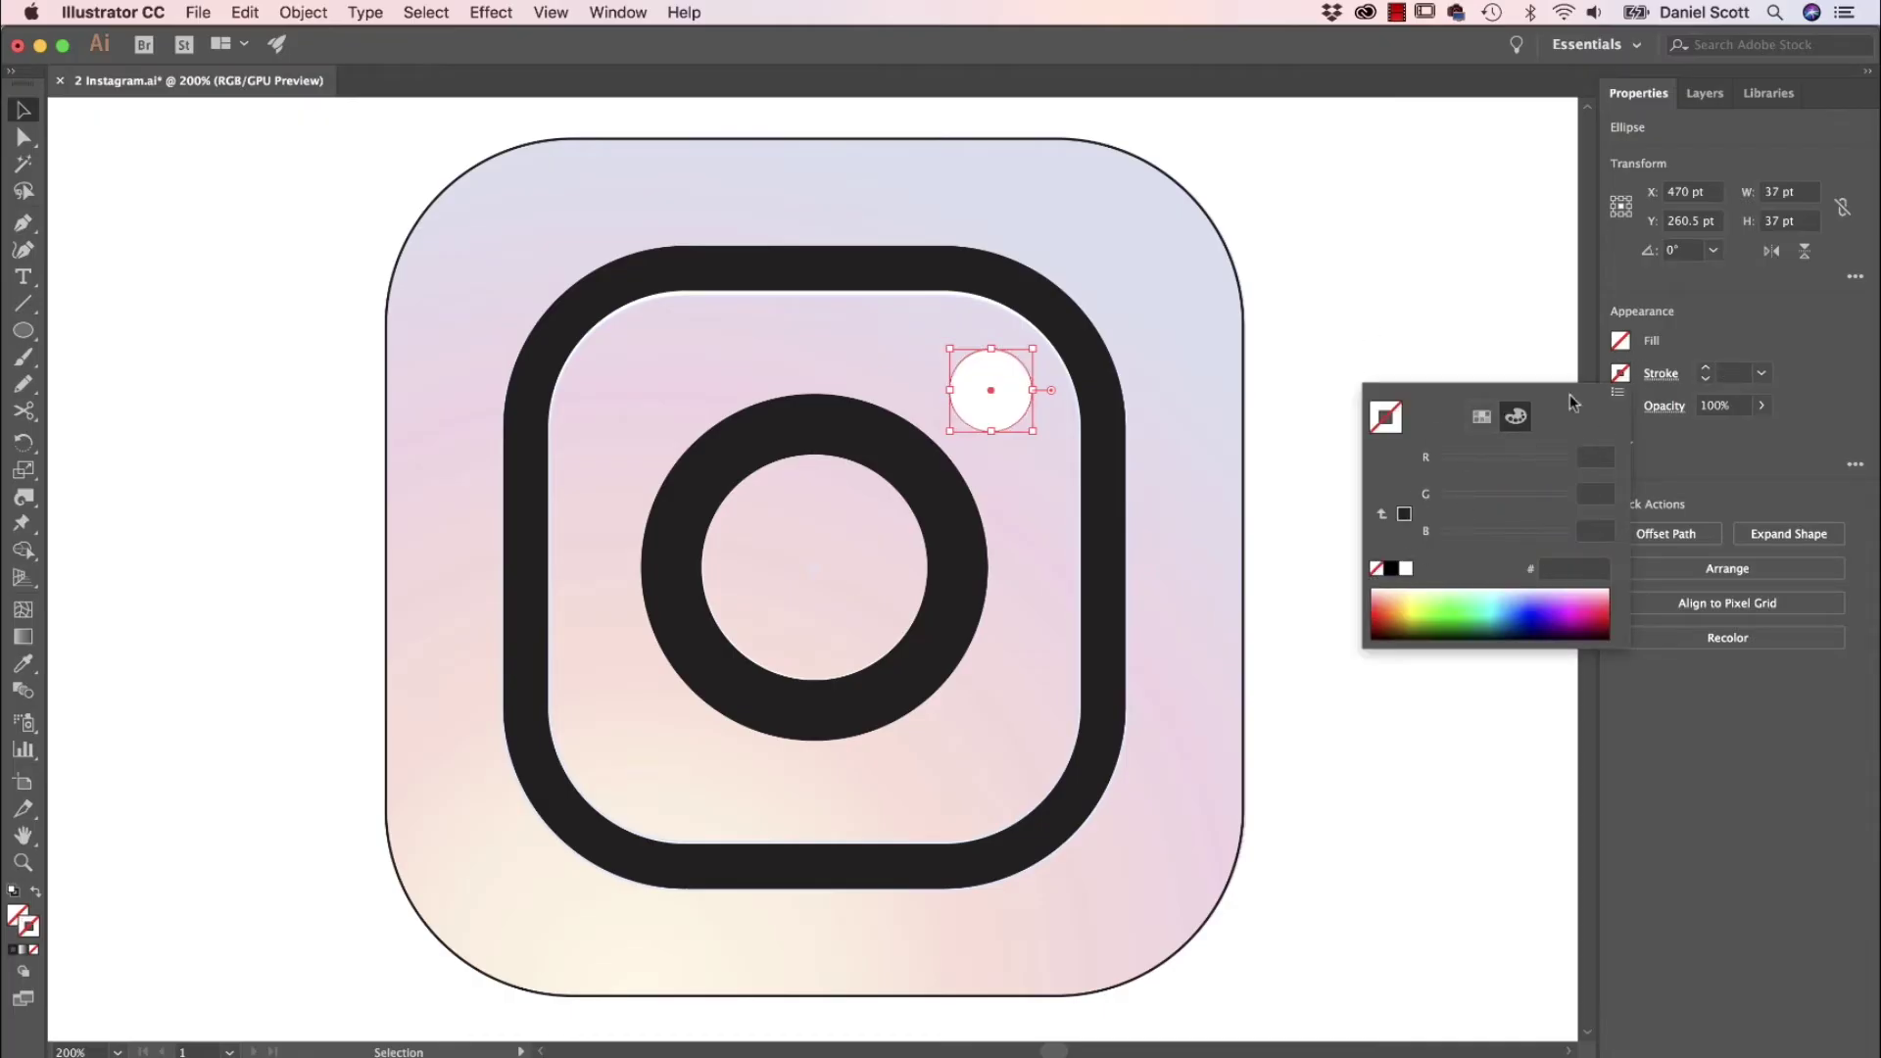
left_click(1673, 333)
left_click(1620, 340)
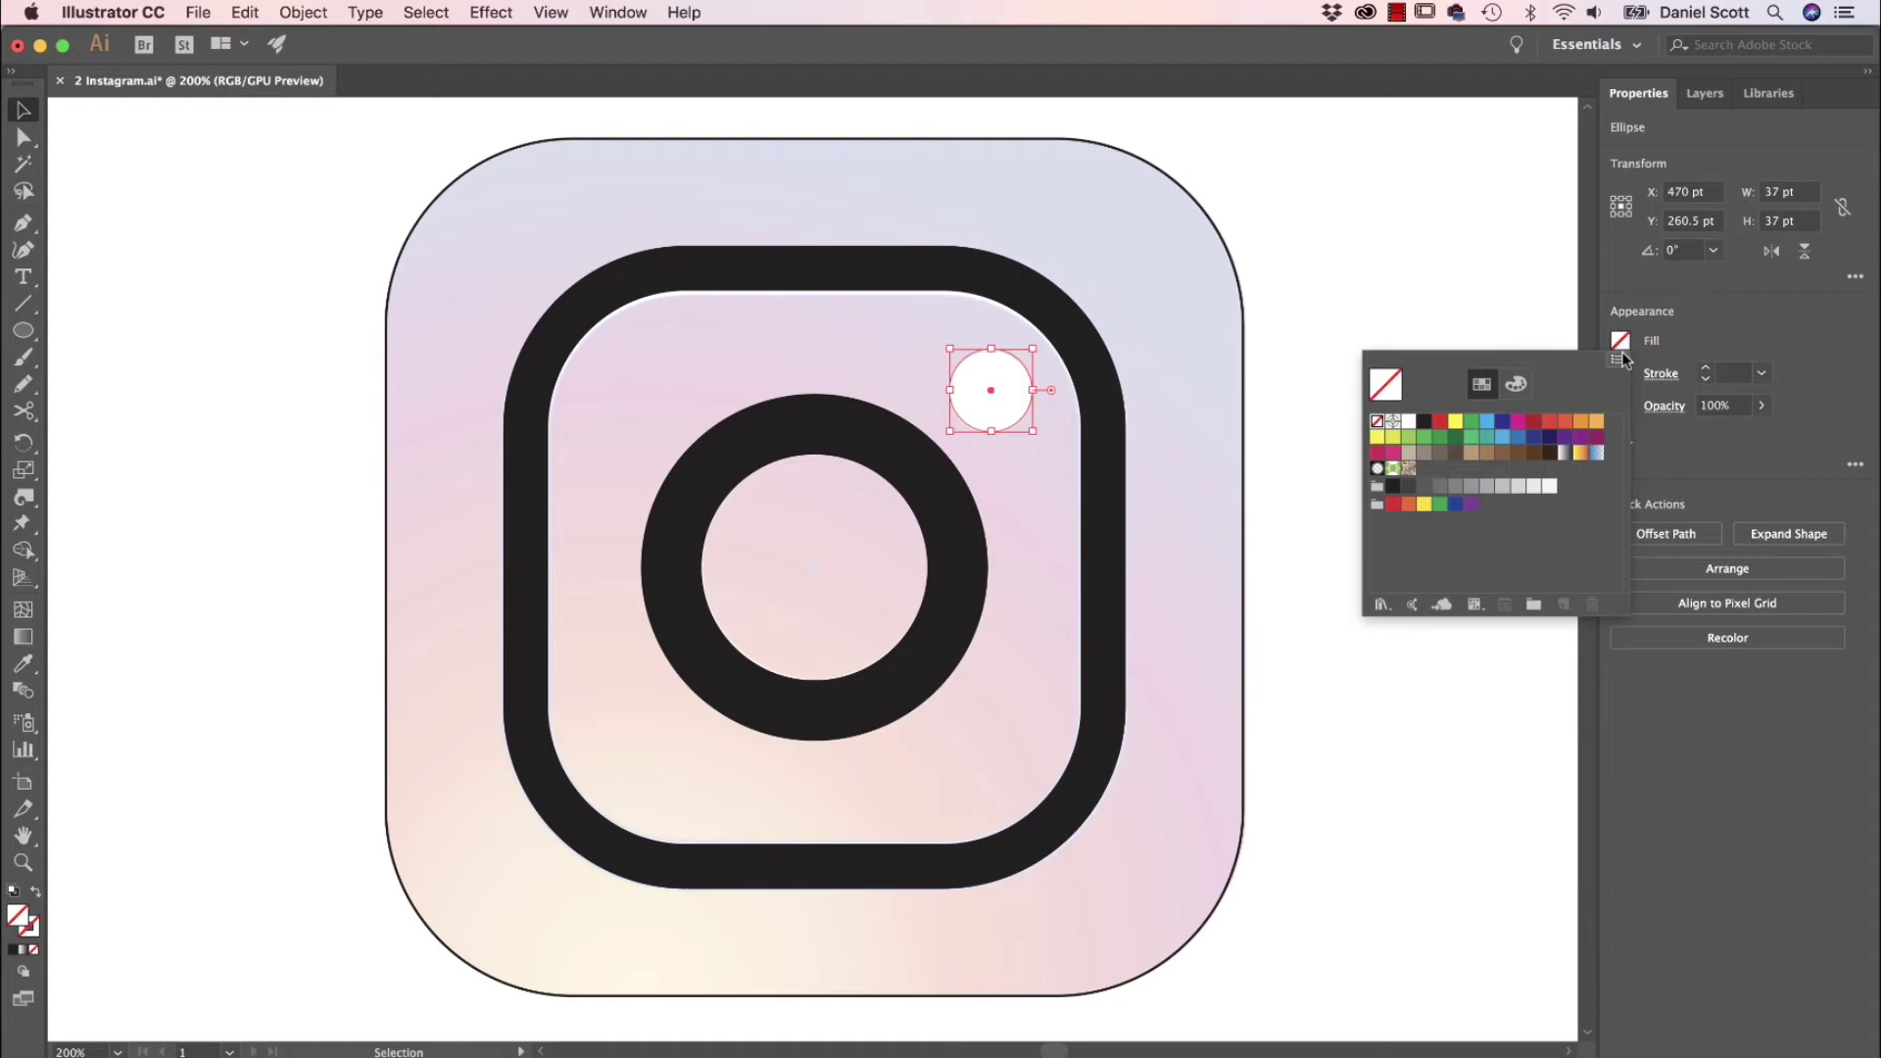
left_click(1409, 421)
Step: Turn the lens ring and camera body strokes white
left_click(1108, 520)
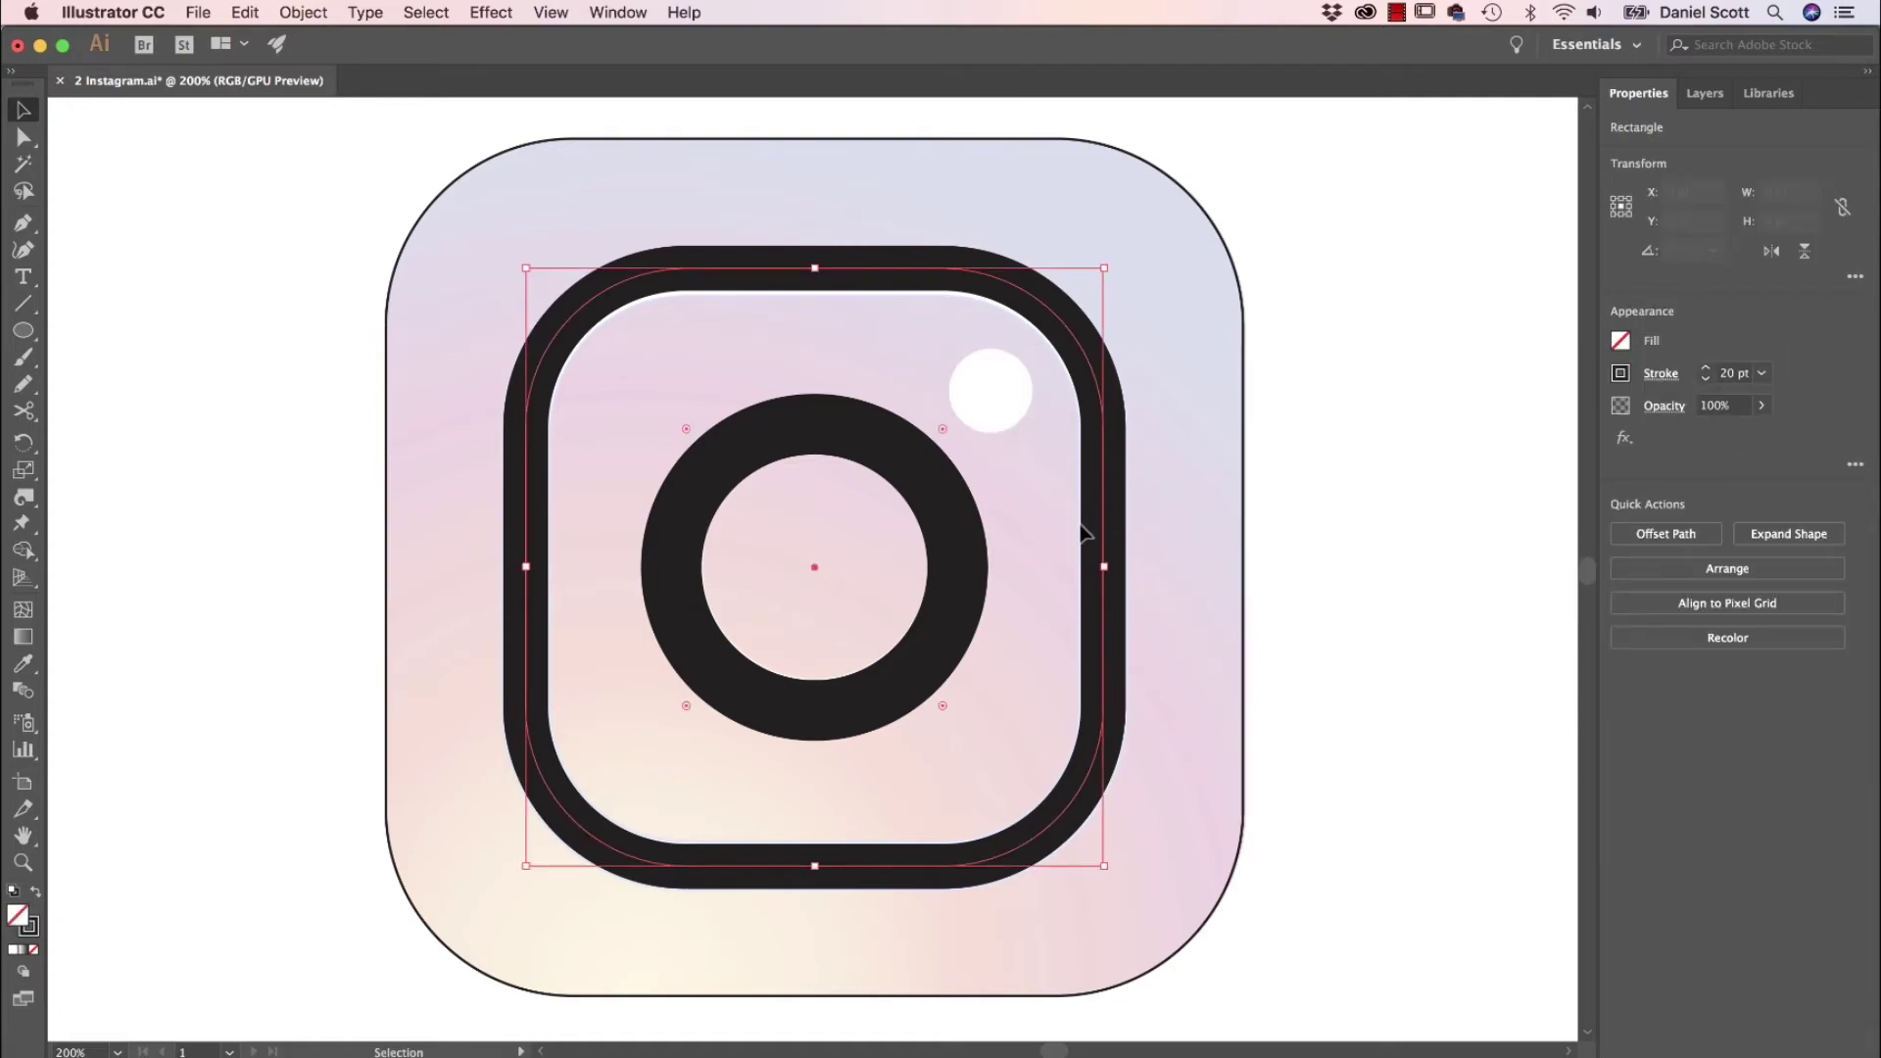
left_click(948, 568, "shift")
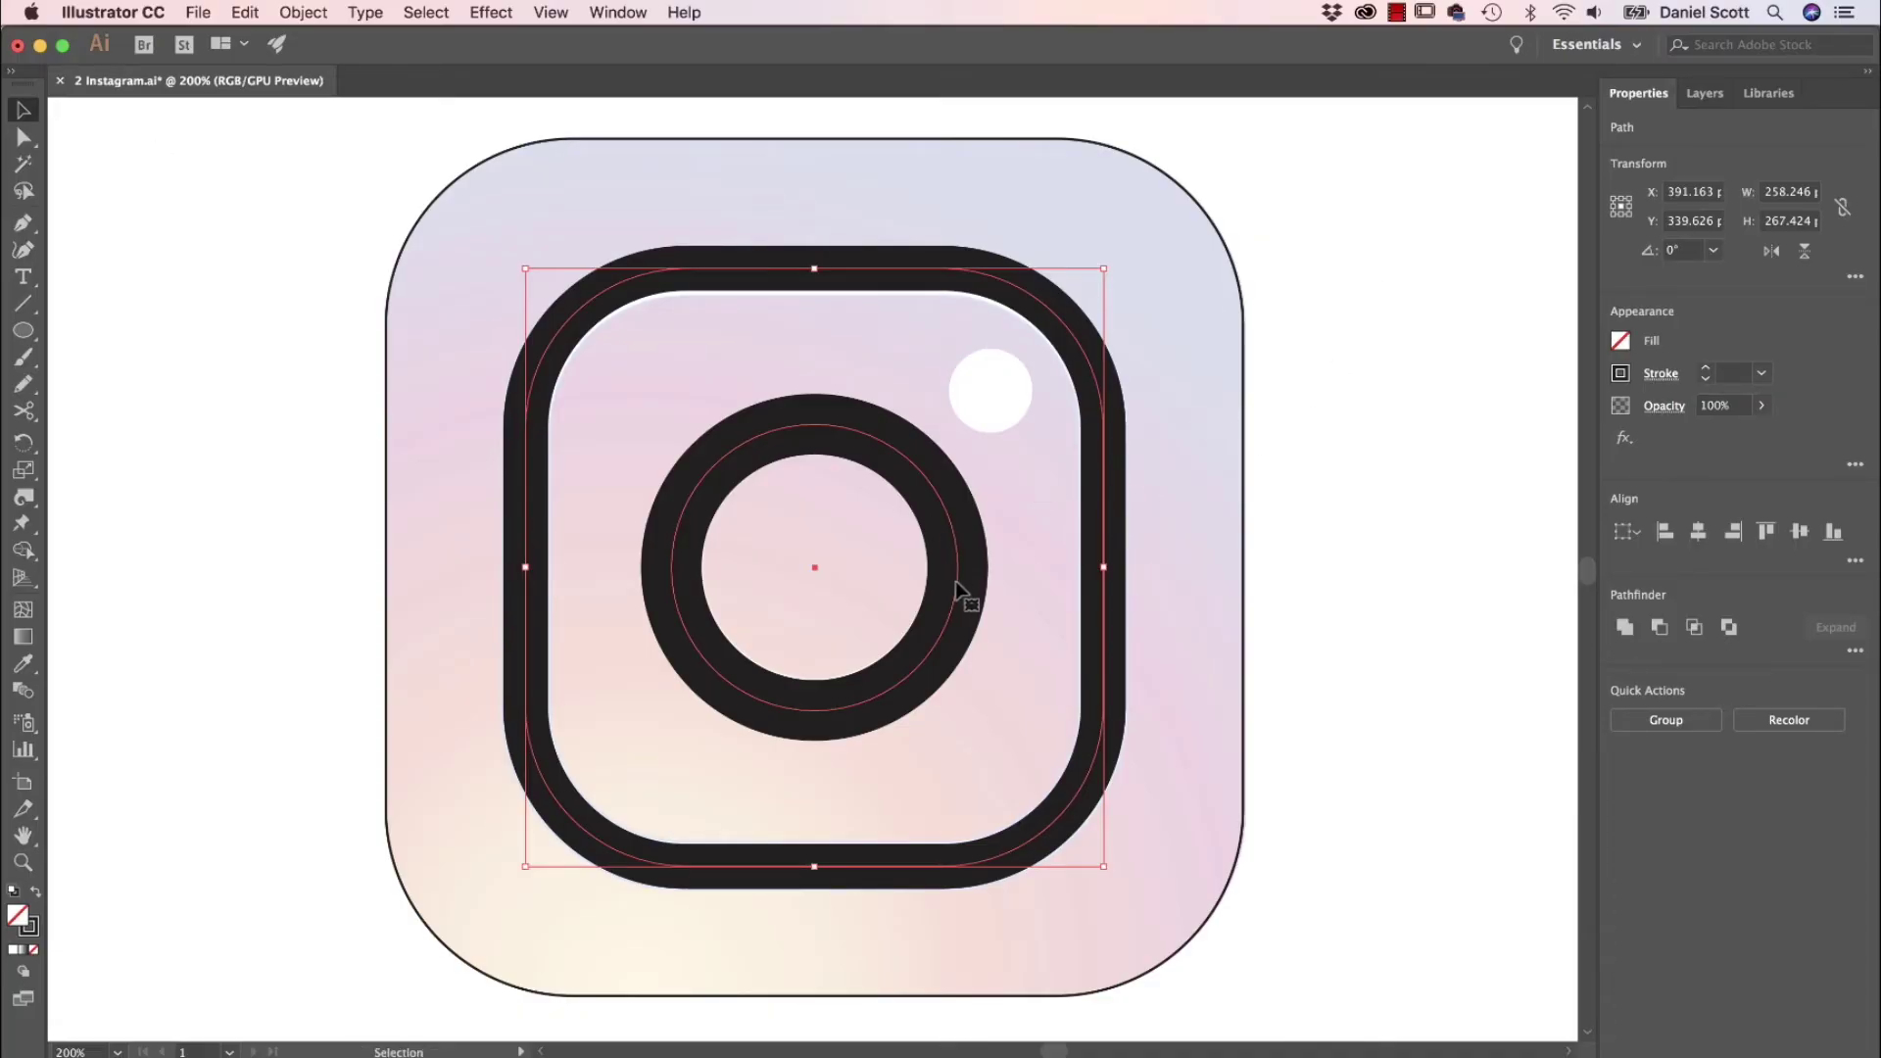
left_click(1631, 374)
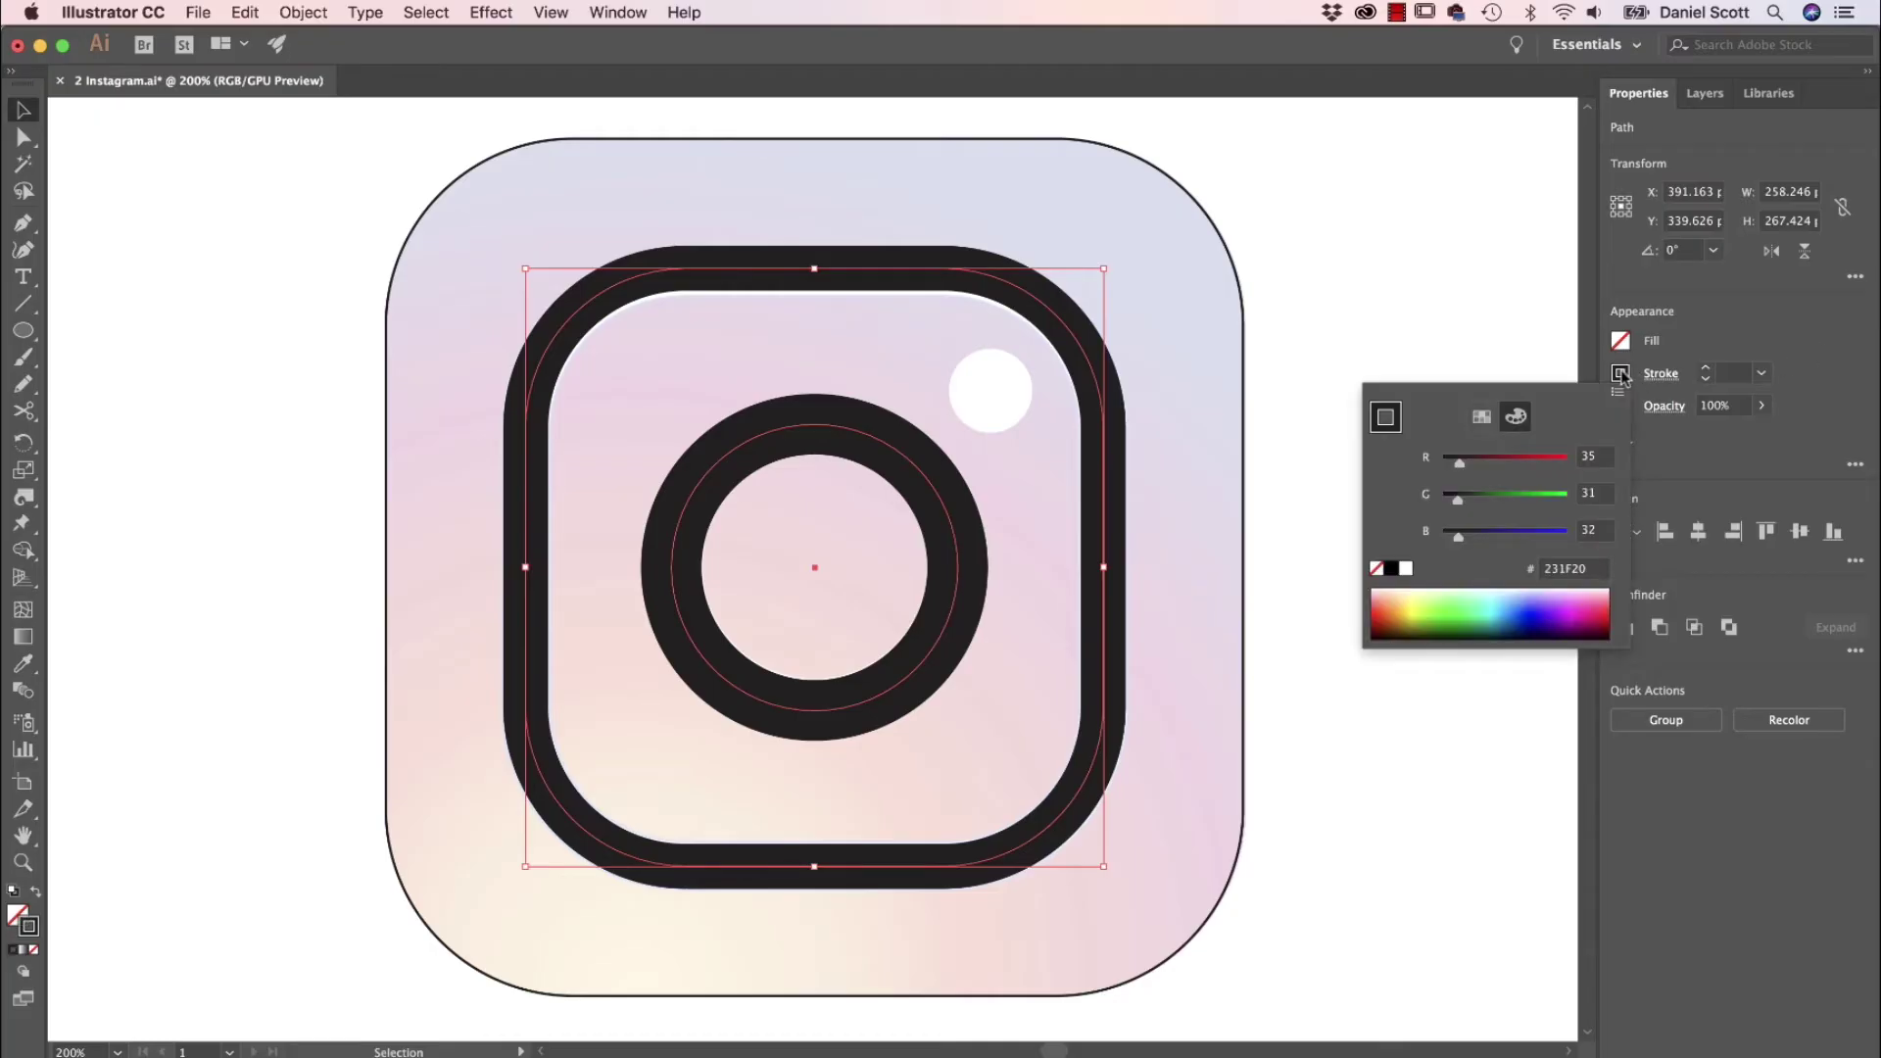
left_click(1404, 568)
left_click(1331, 229)
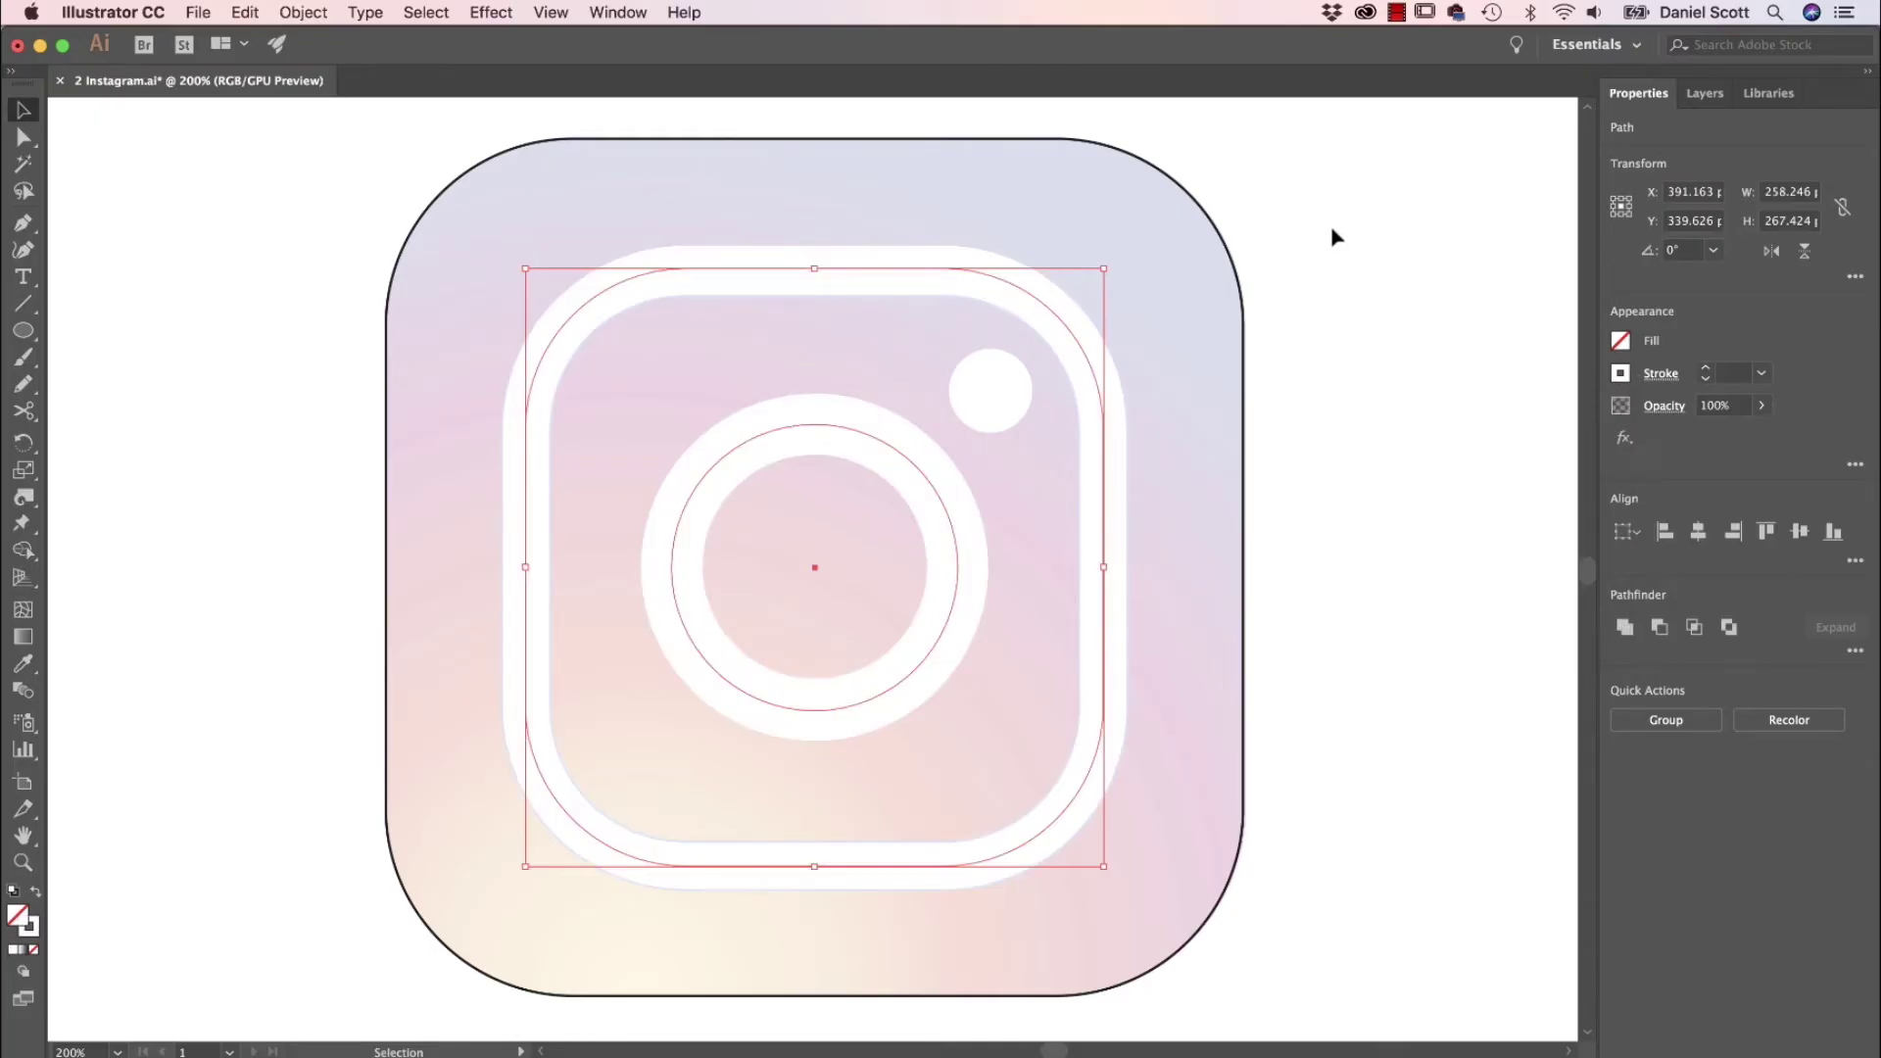
left_click(1337, 375)
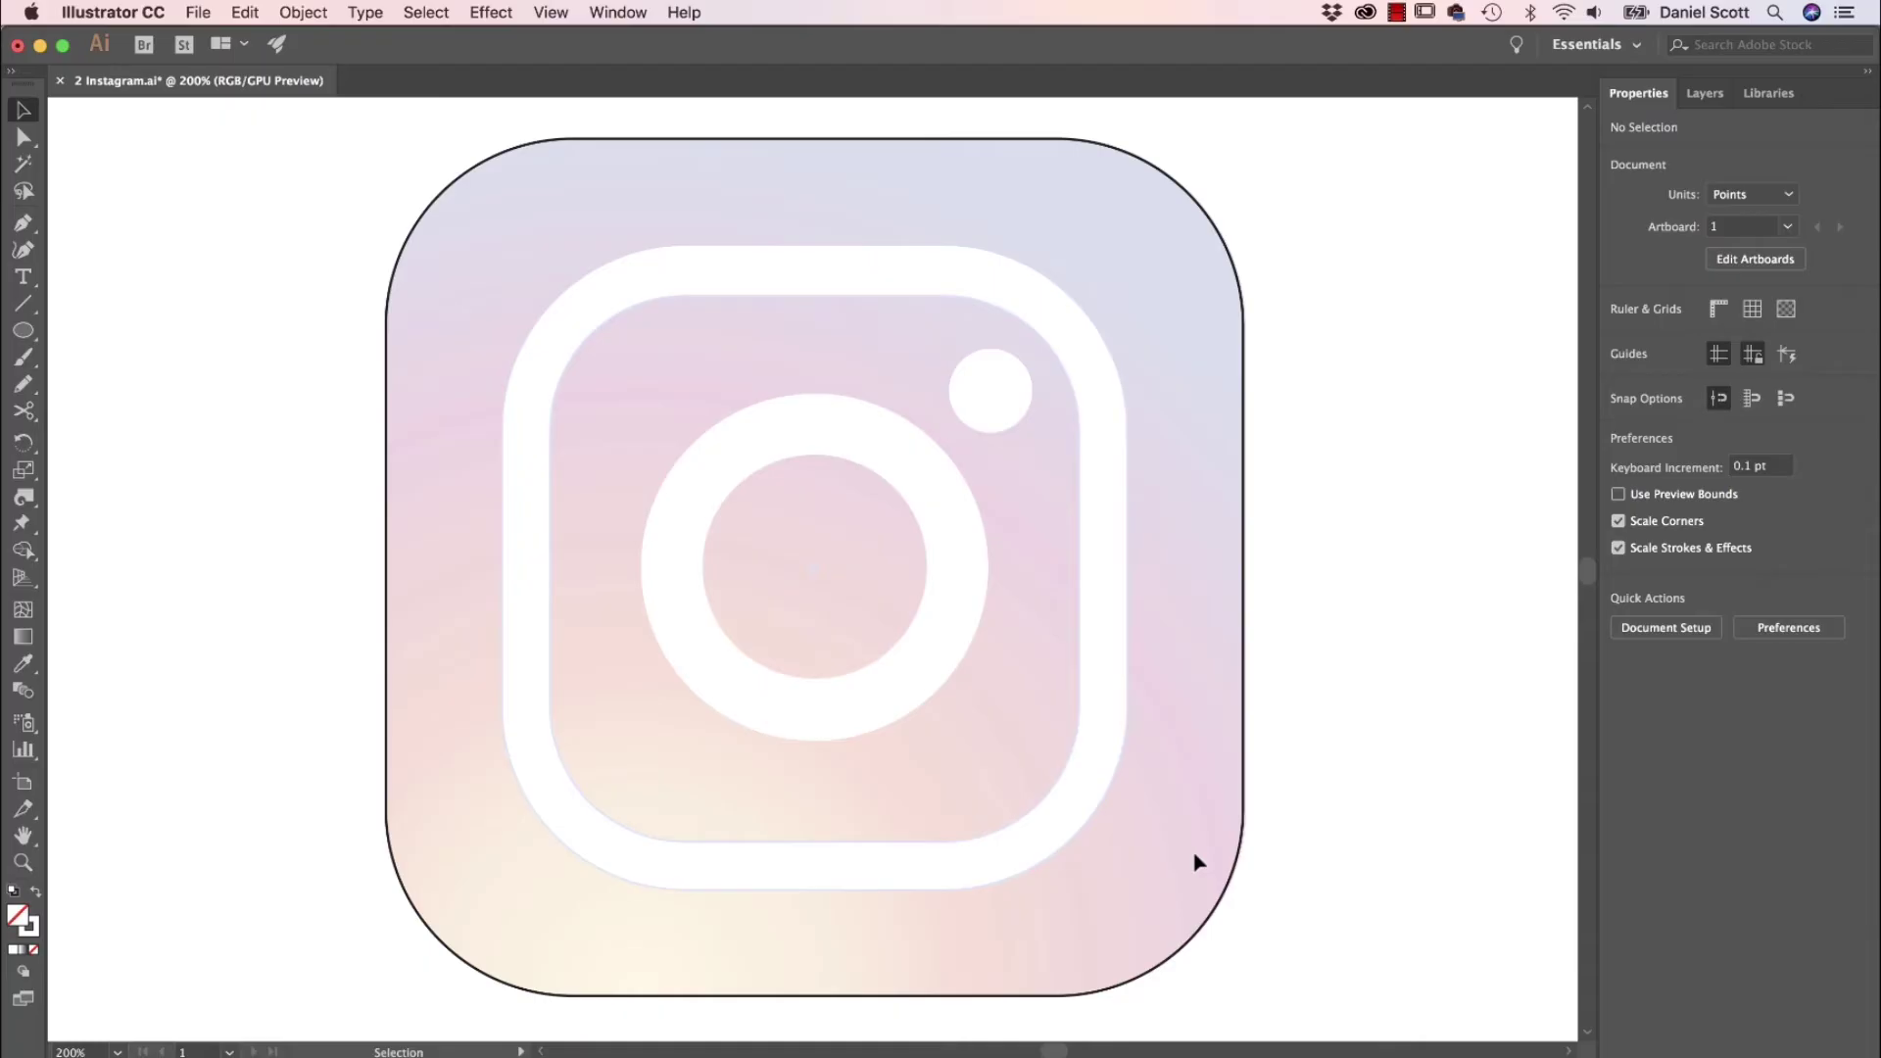
Step: Give the outer rounded square no stroke and a White, Black gradient fill
left_click(1242, 801)
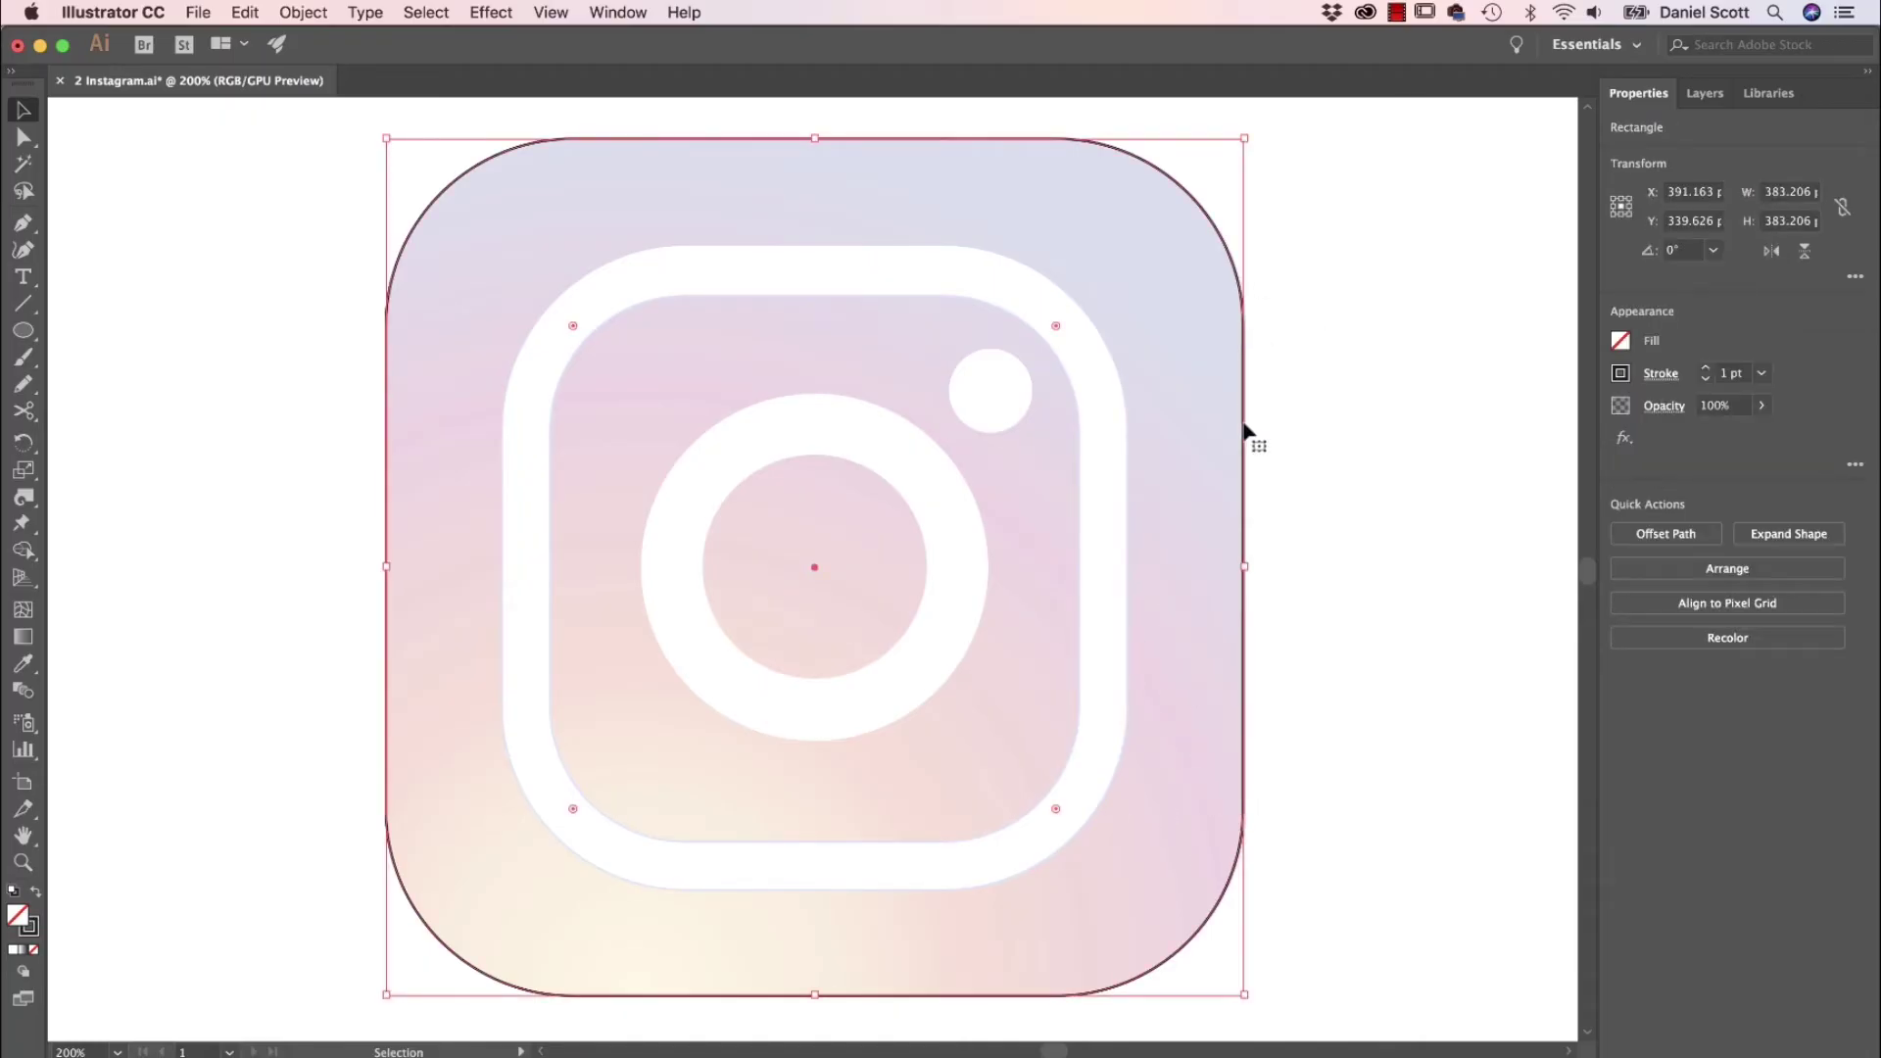
left_click(1620, 373)
left_click(1378, 570)
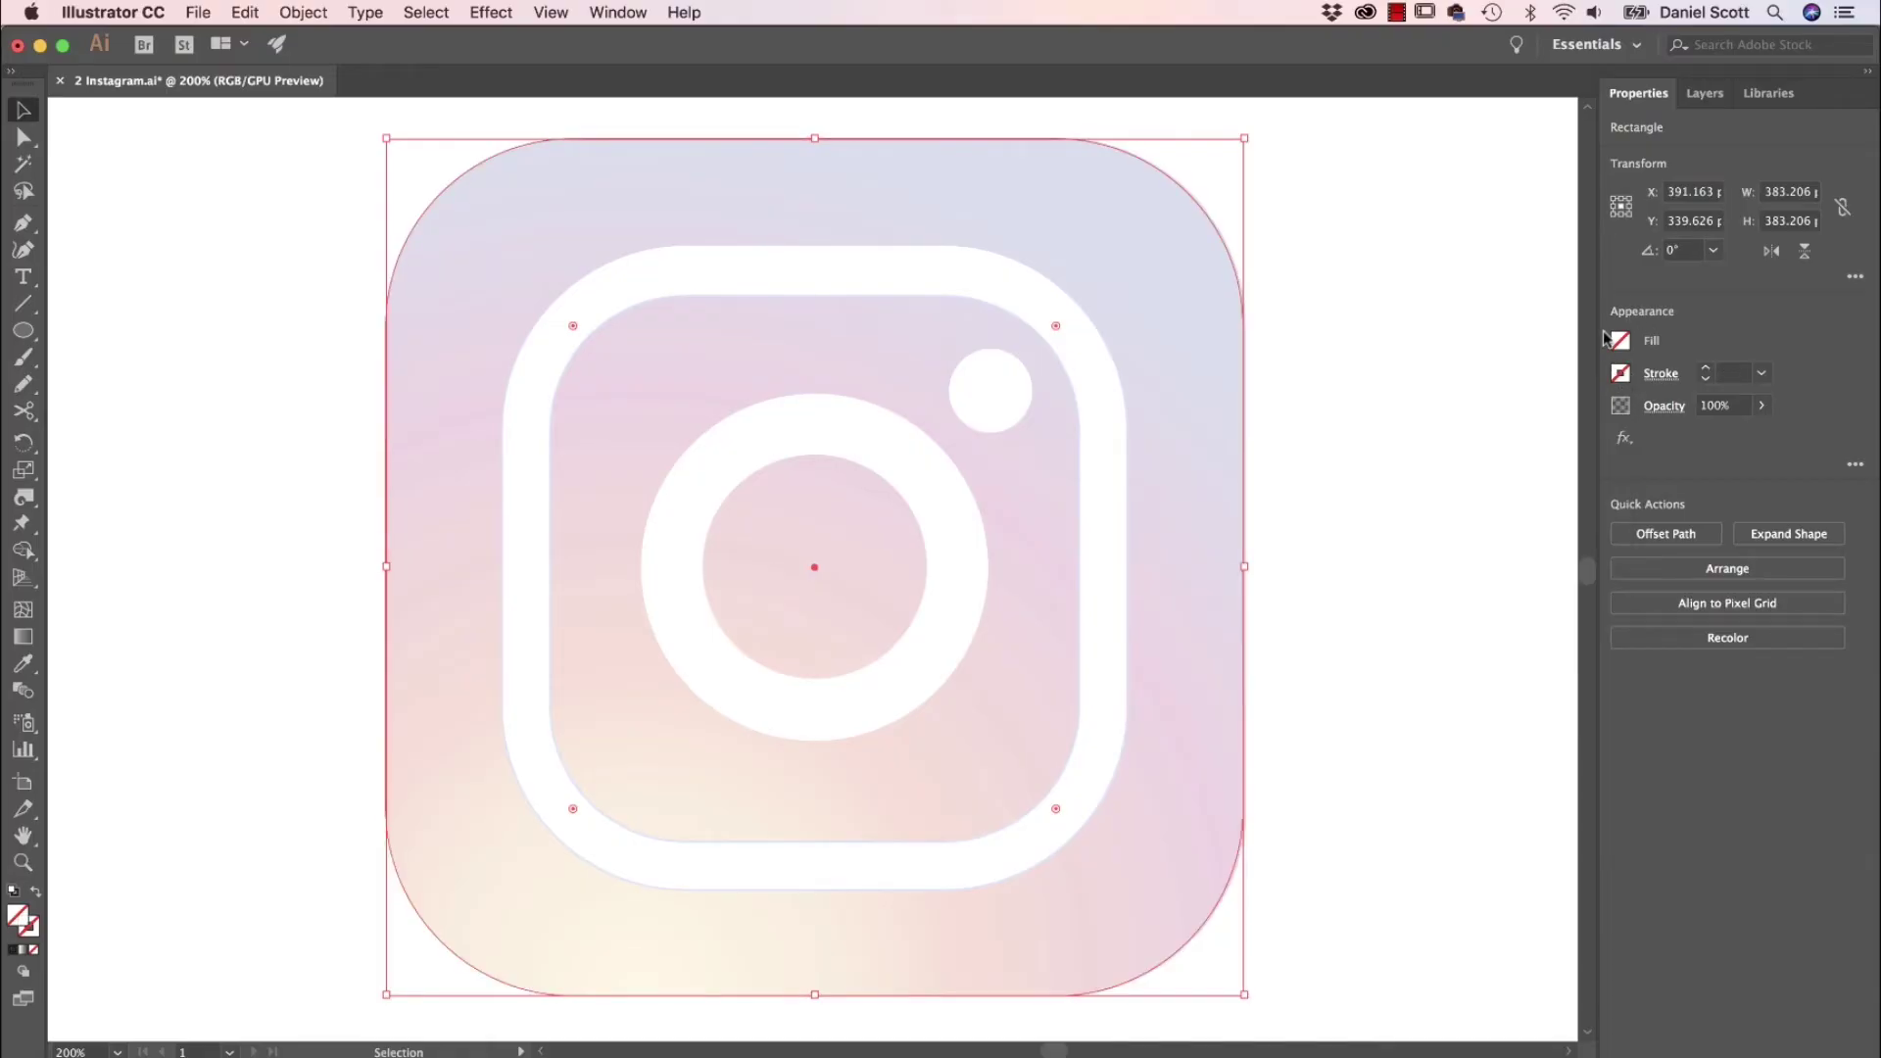
left_click(1619, 341)
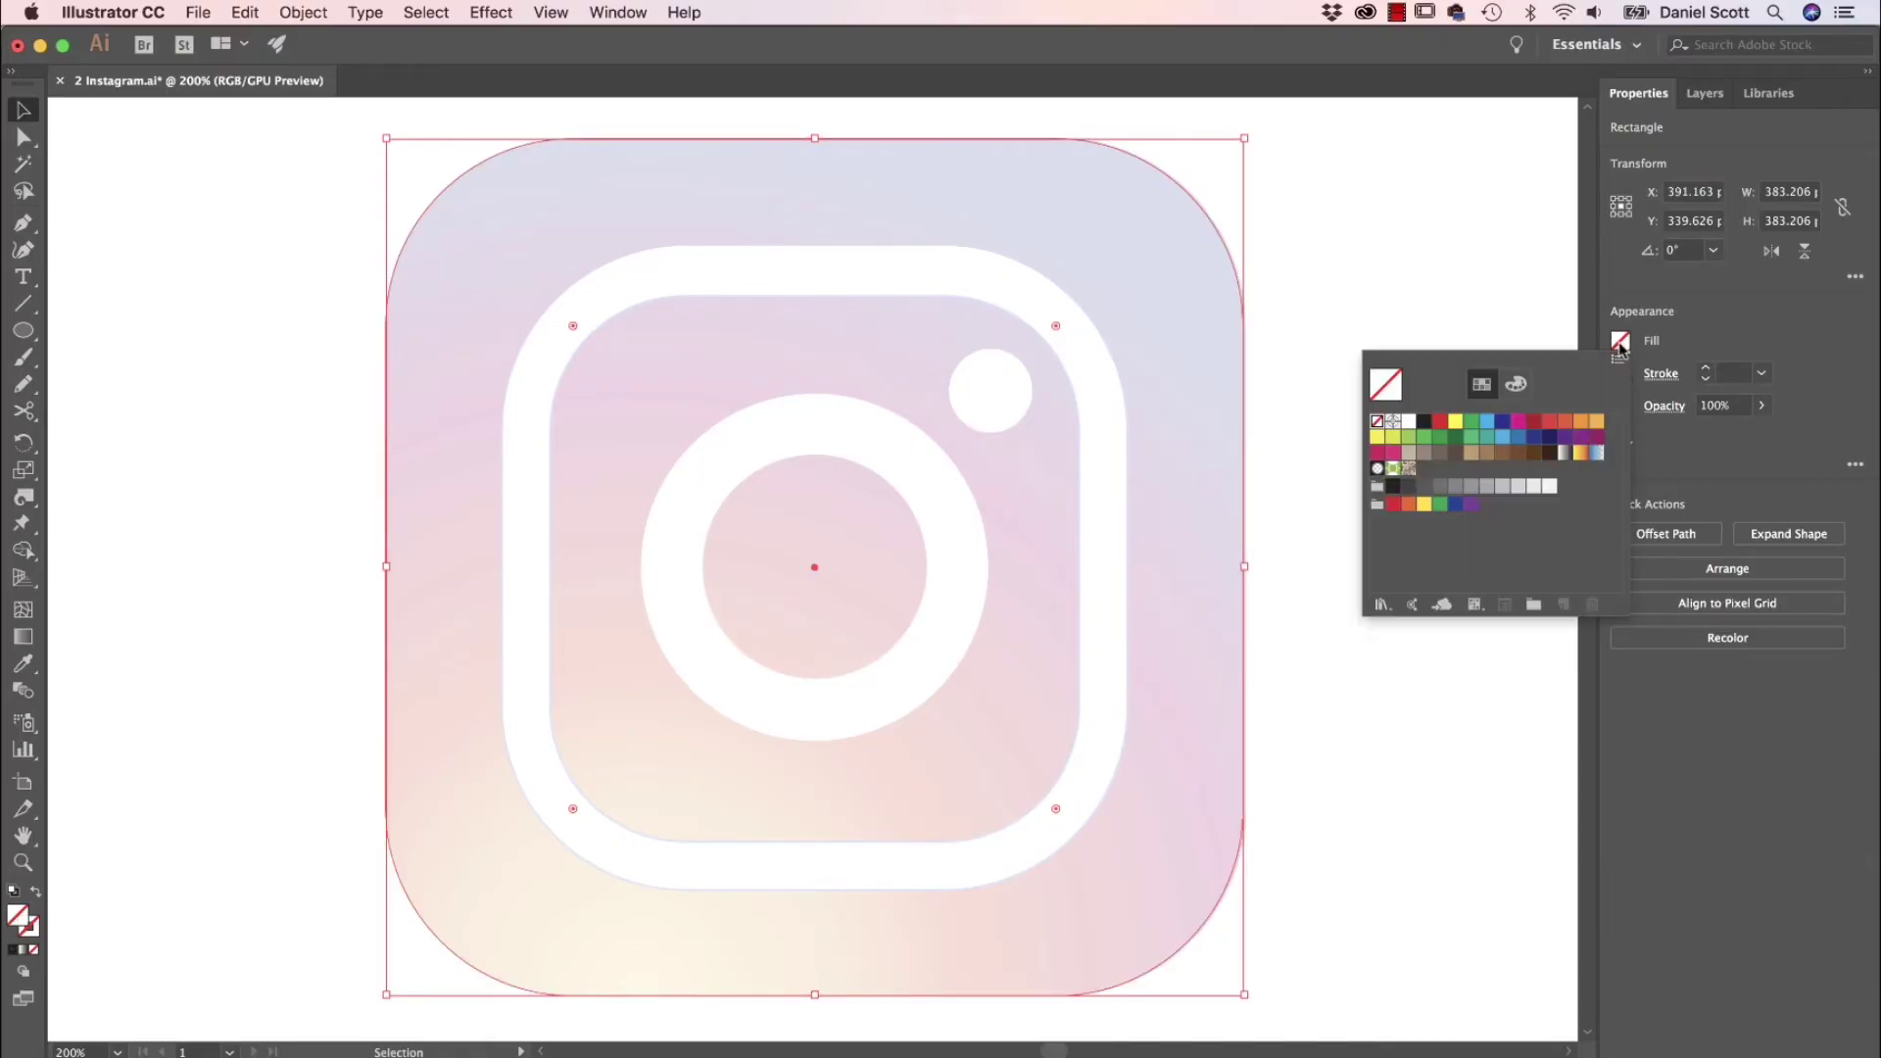
left_click(1566, 453)
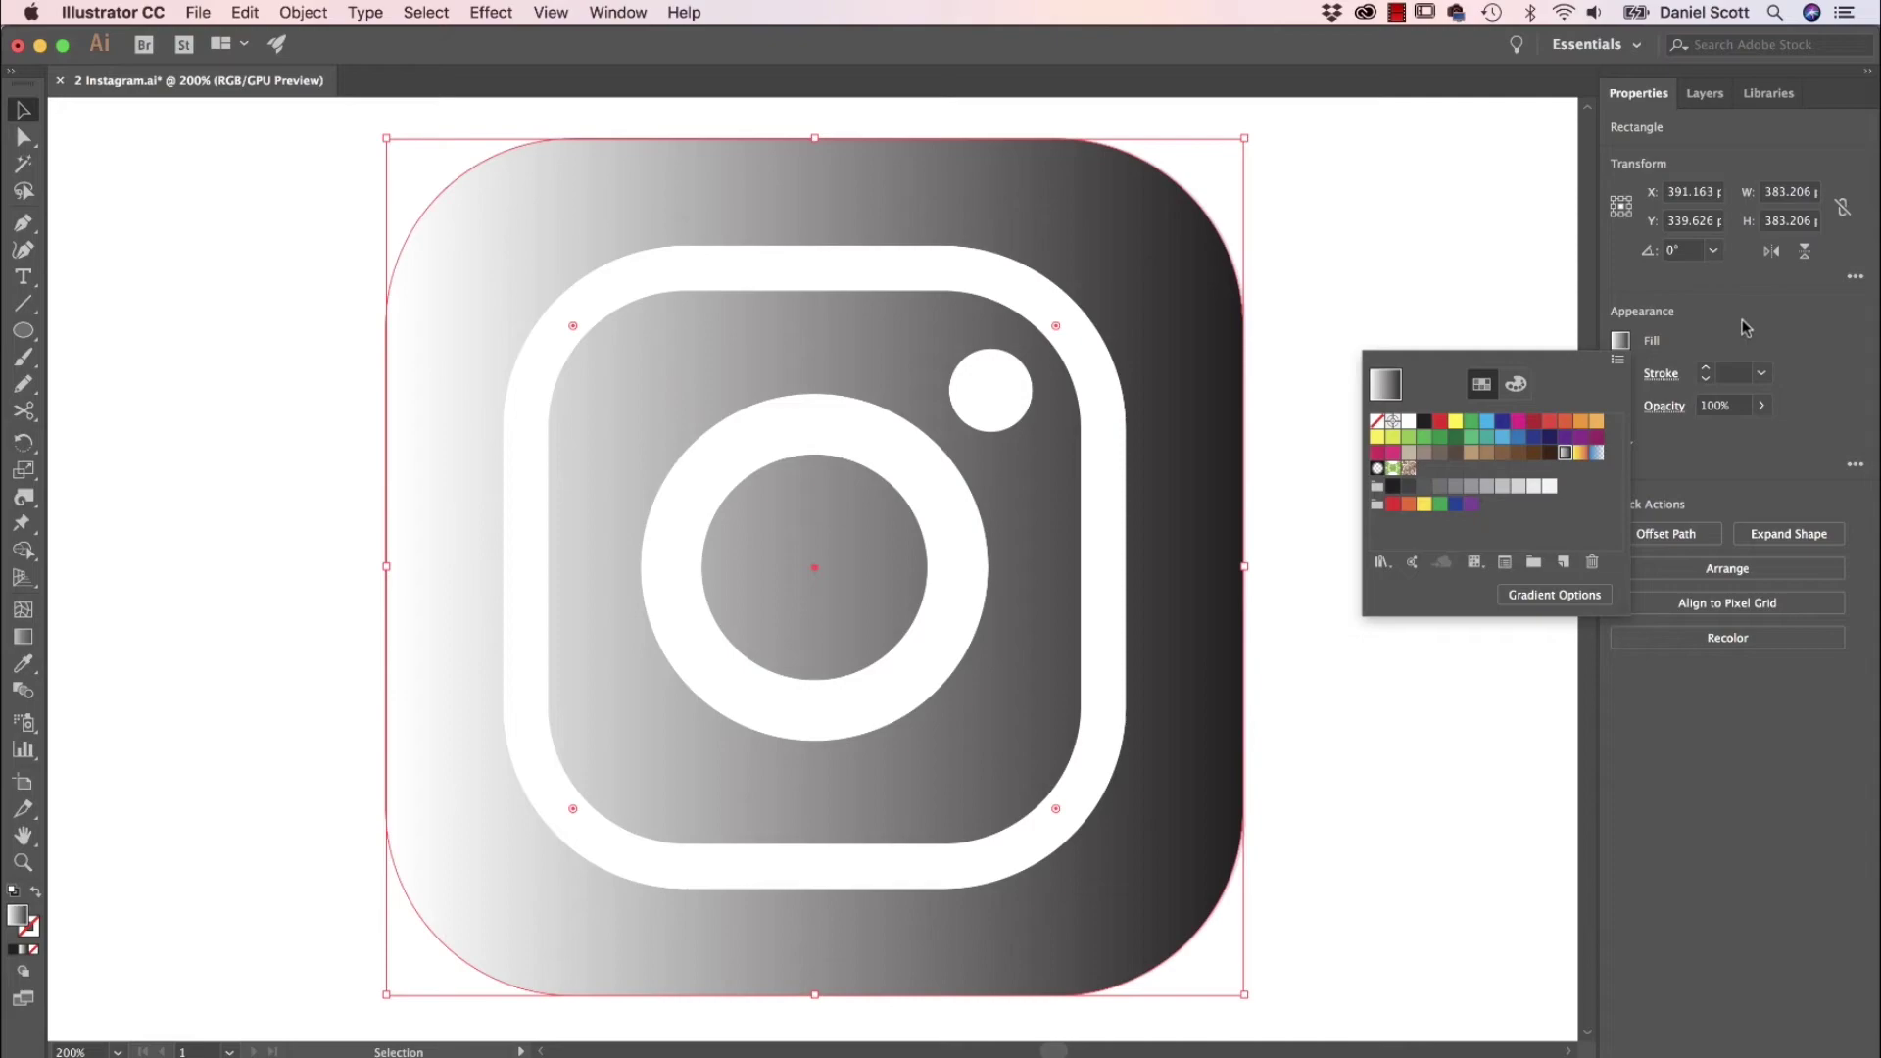
left_click(1200, 365)
Step: Send the gradient rounded square behind the white camera glyph, then deselect it
key("super+shift+bracketright")
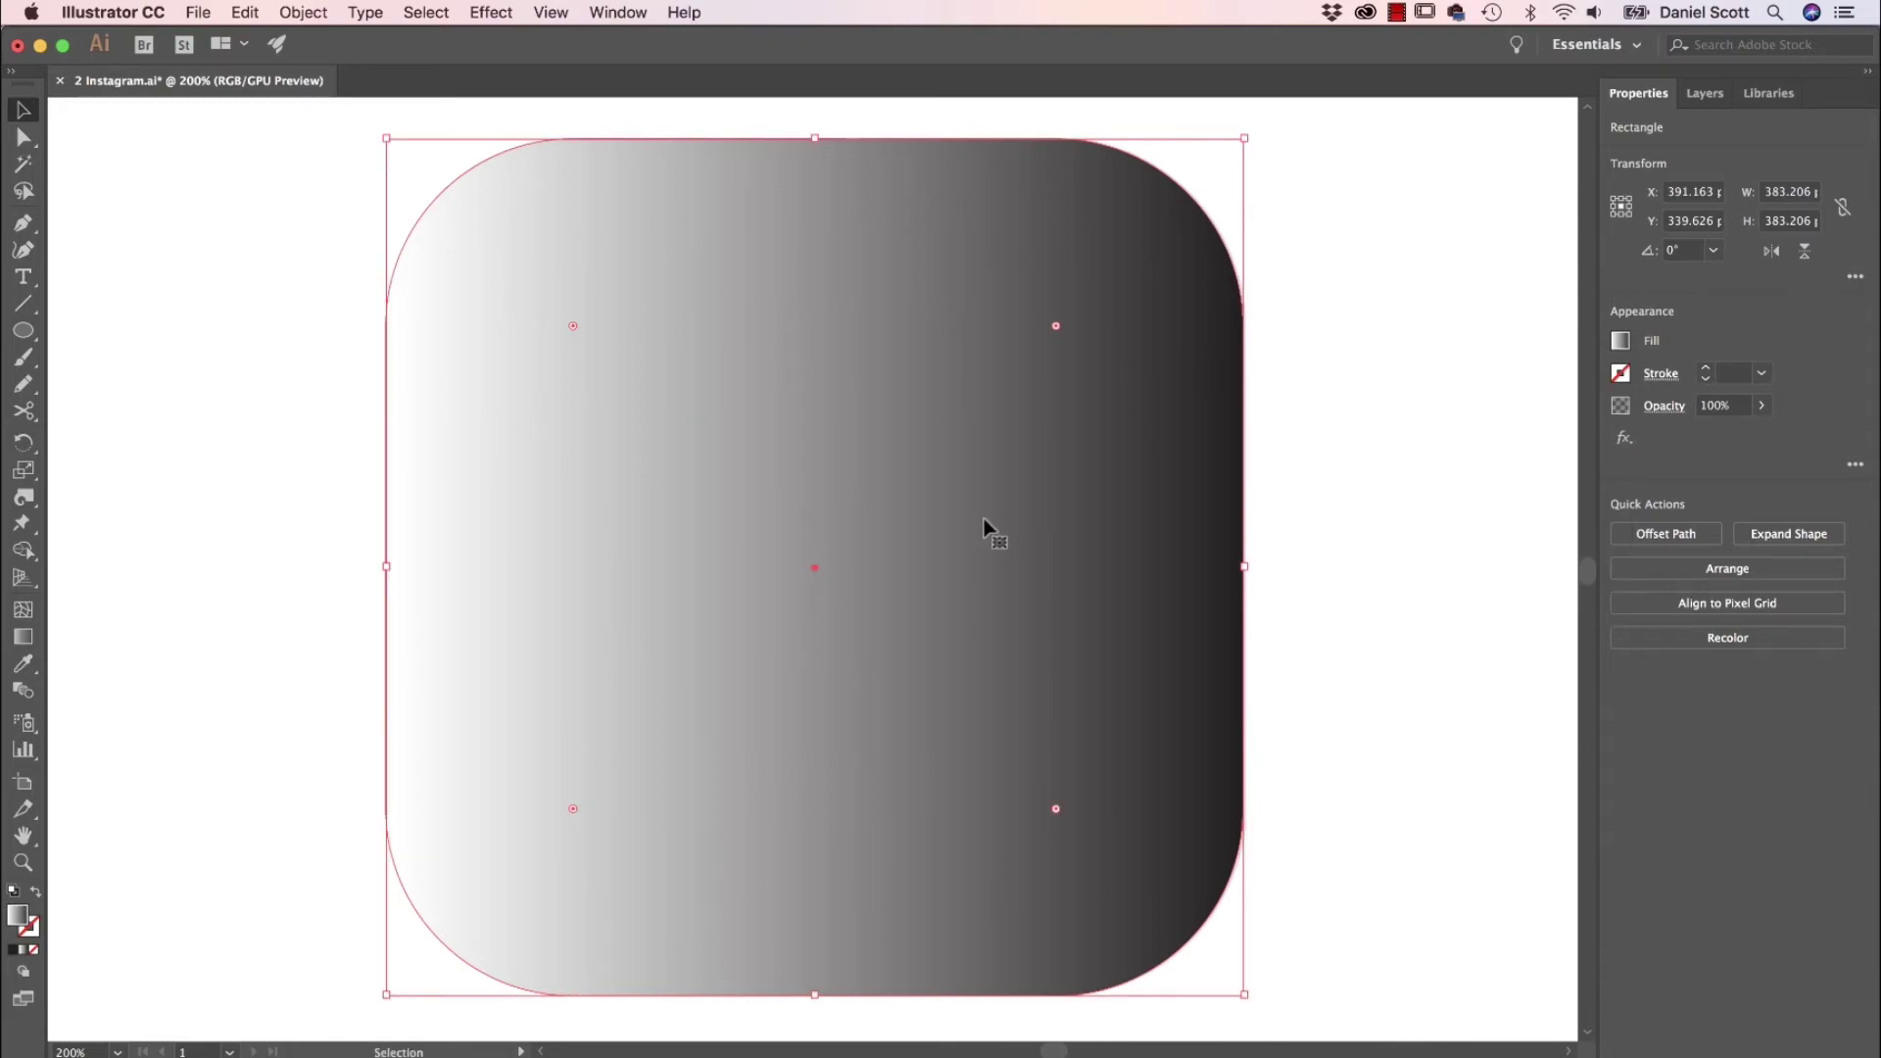
left_click(1662, 571)
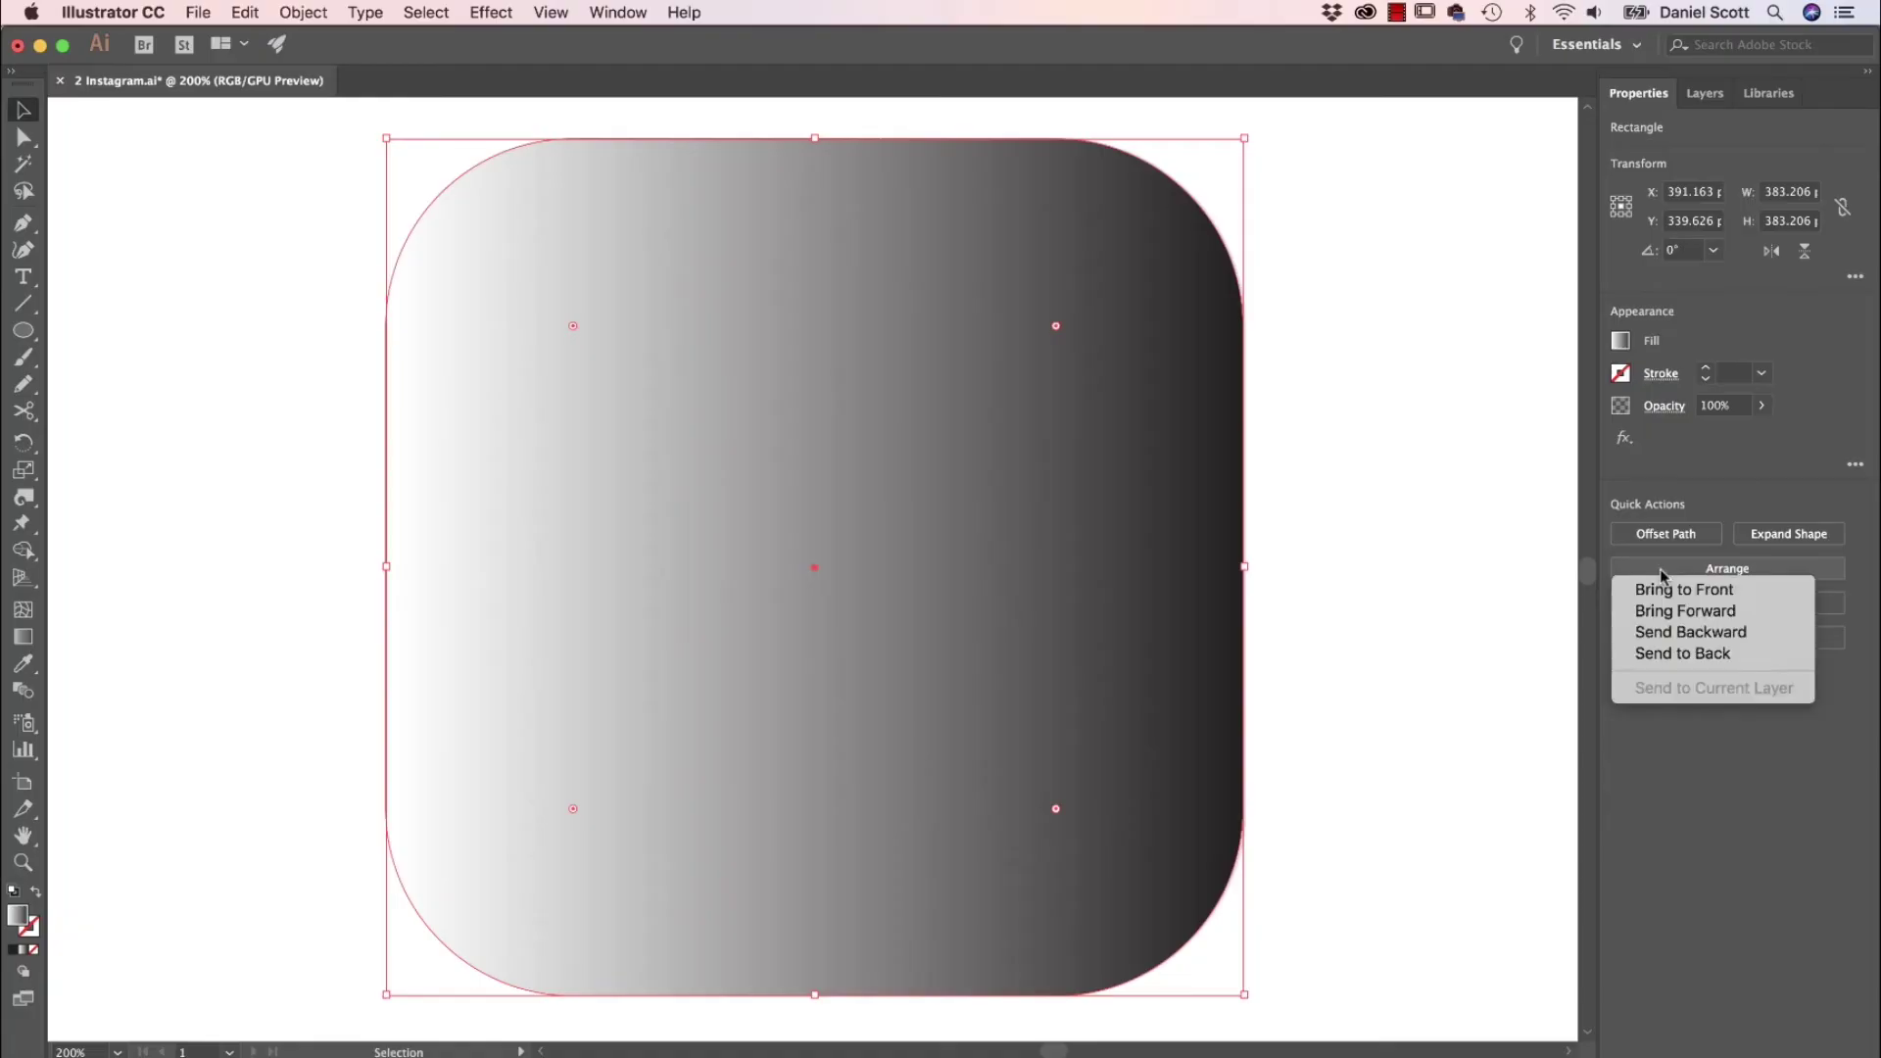
left_click(1683, 653)
left_click(1455, 657)
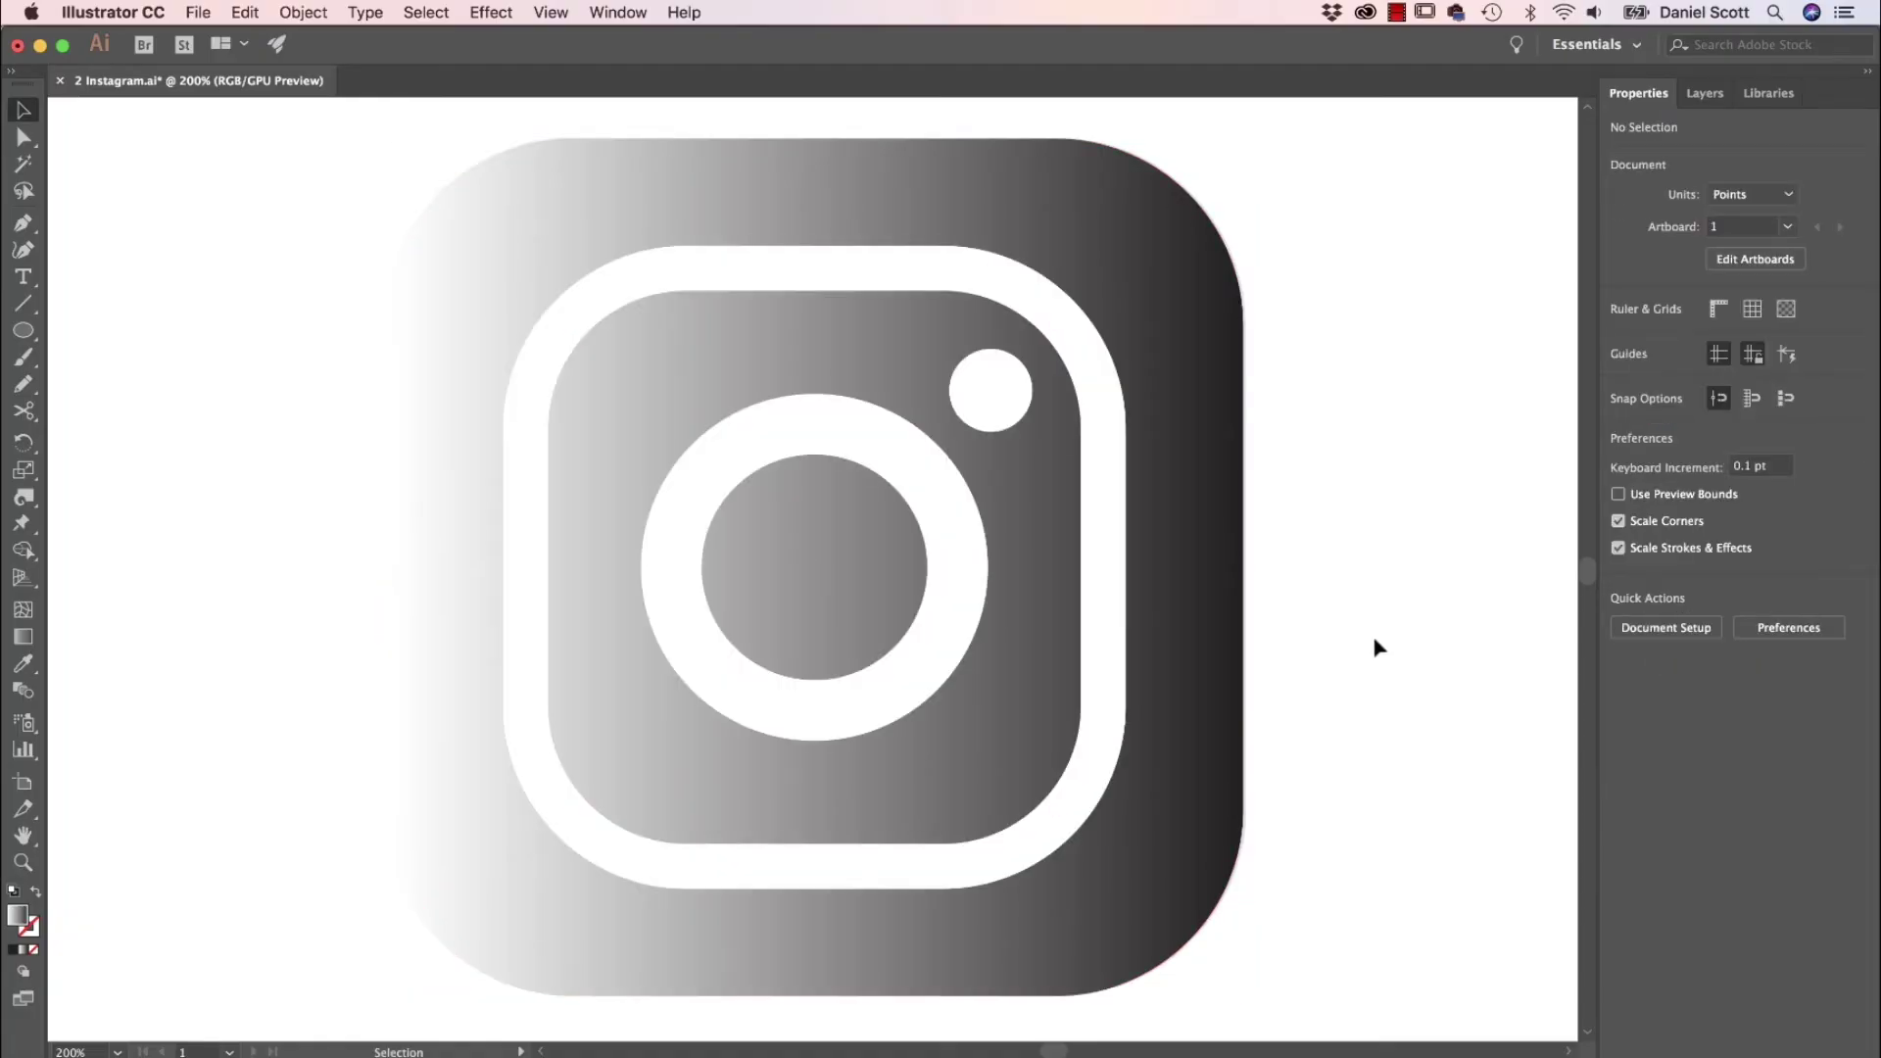
Step: Eyedrop the reference logo's yellow corner and save it as swatch R=255 G=214 B=118
key("super+minus")
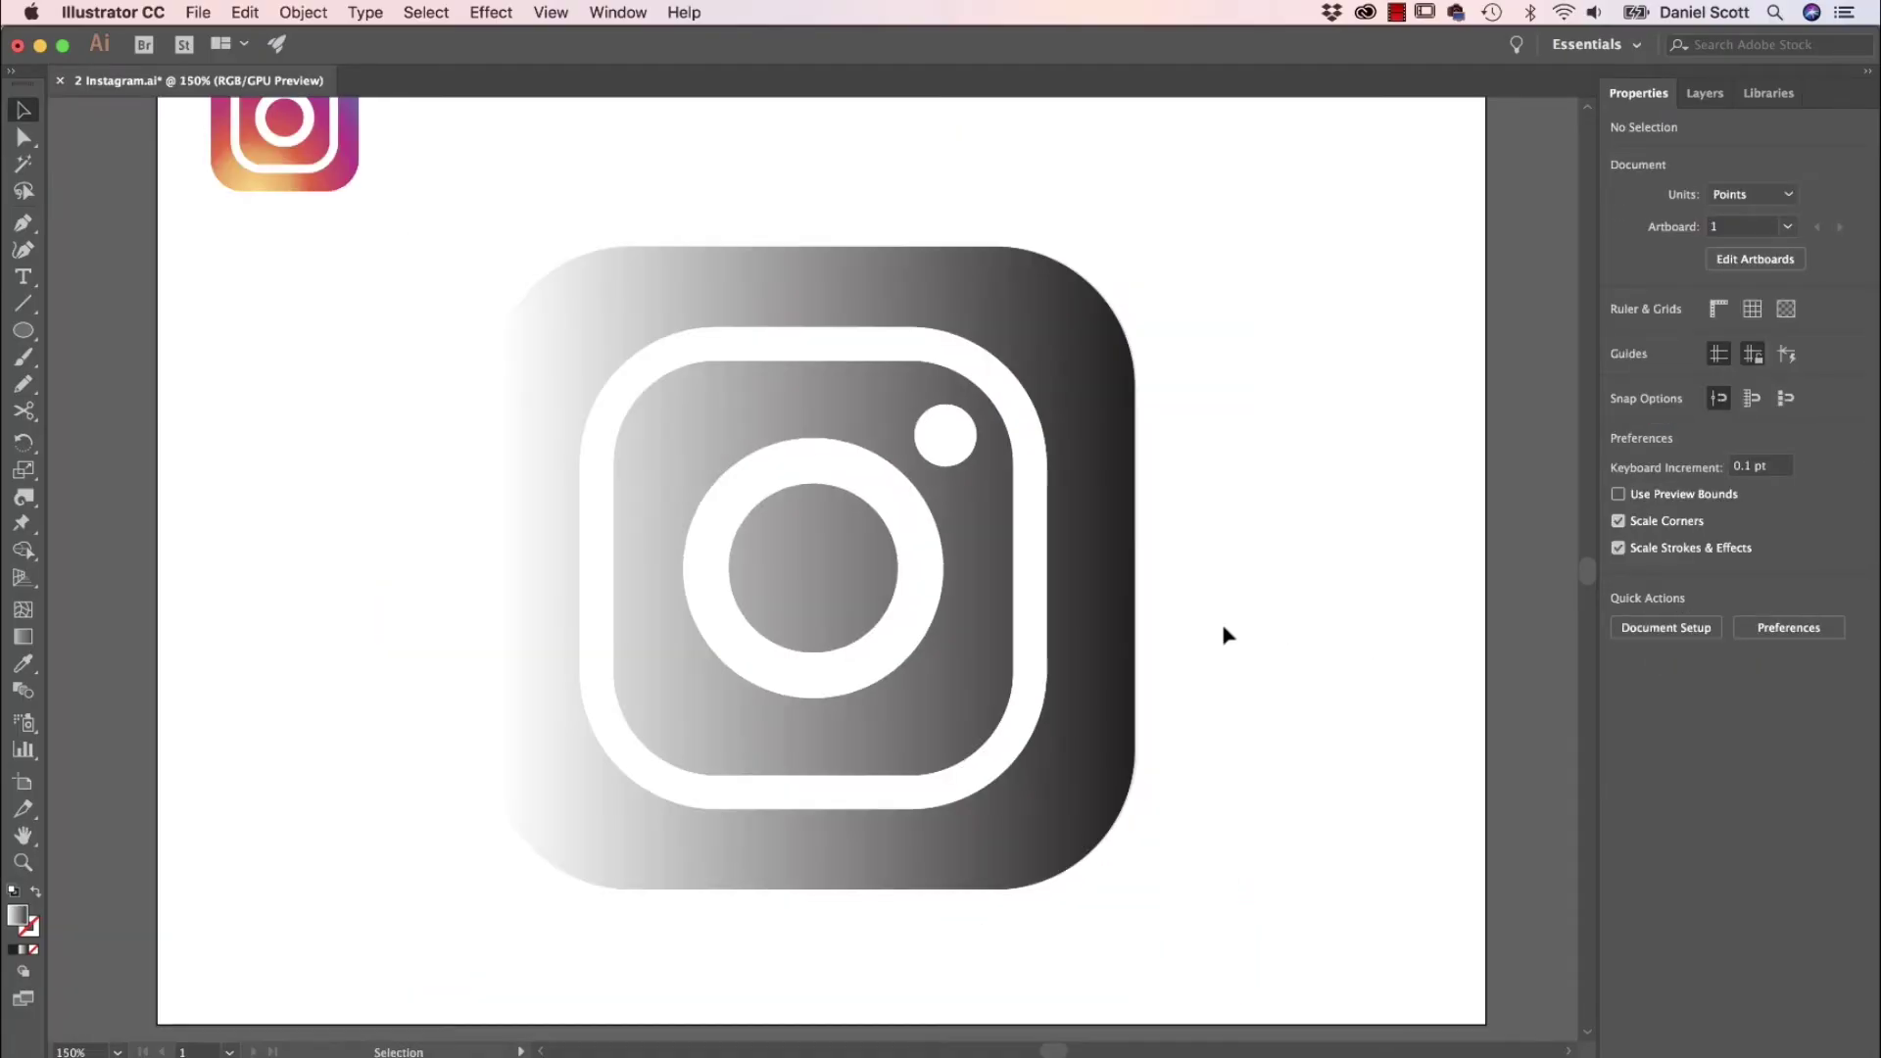
scroll(1066, 403, "up", 2)
scroll(1066, 403, "left", 3)
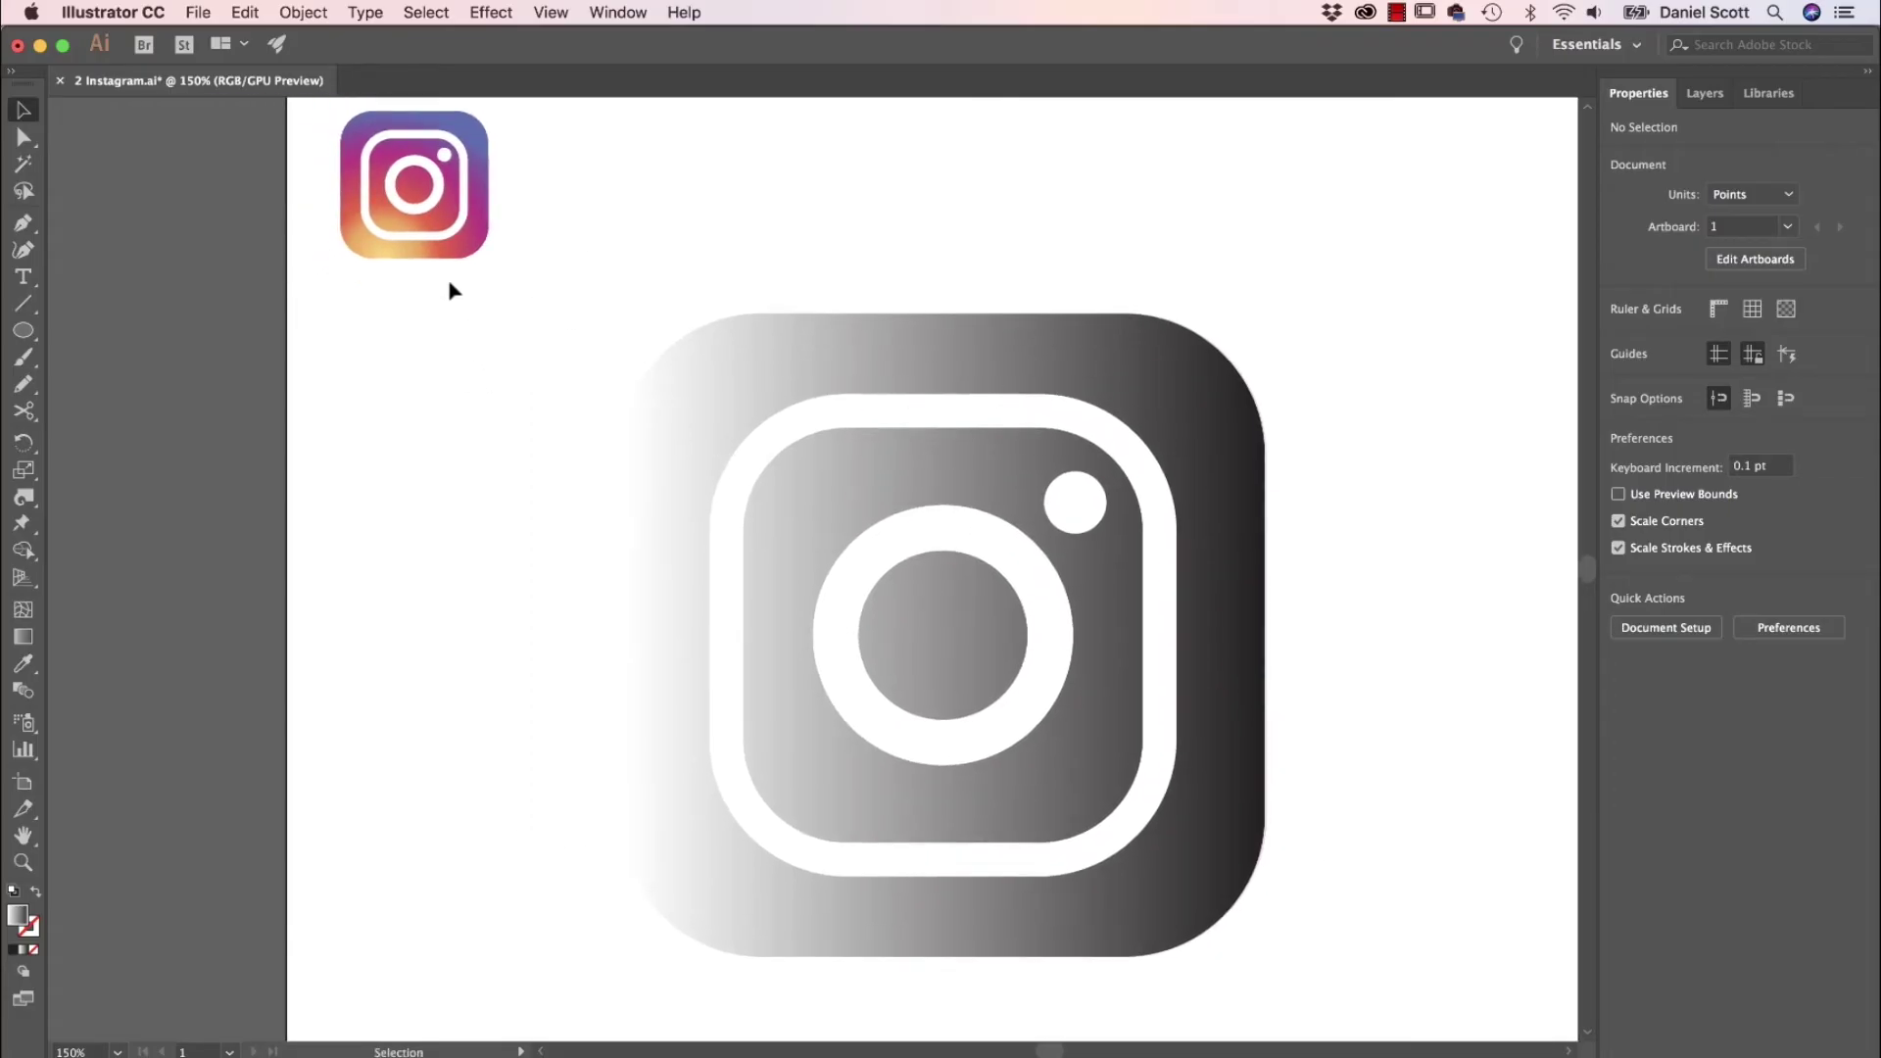
key("i")
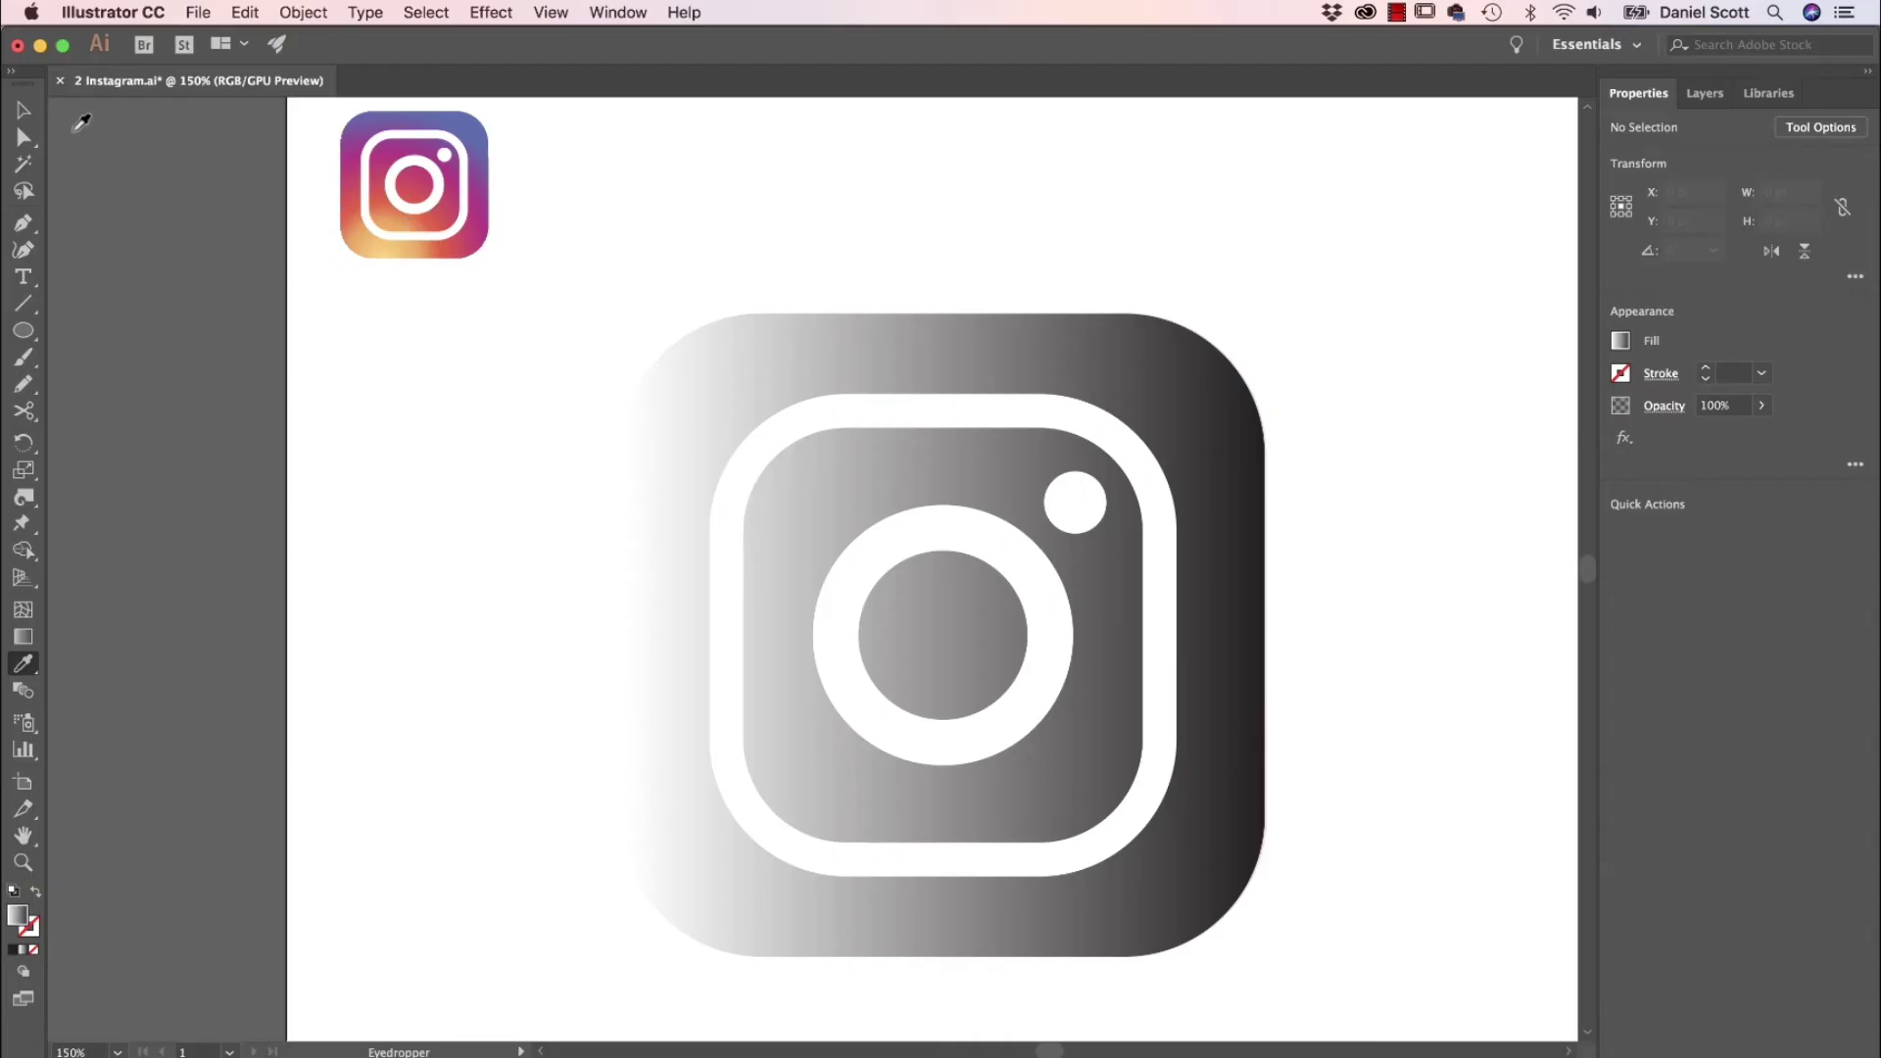
key("v")
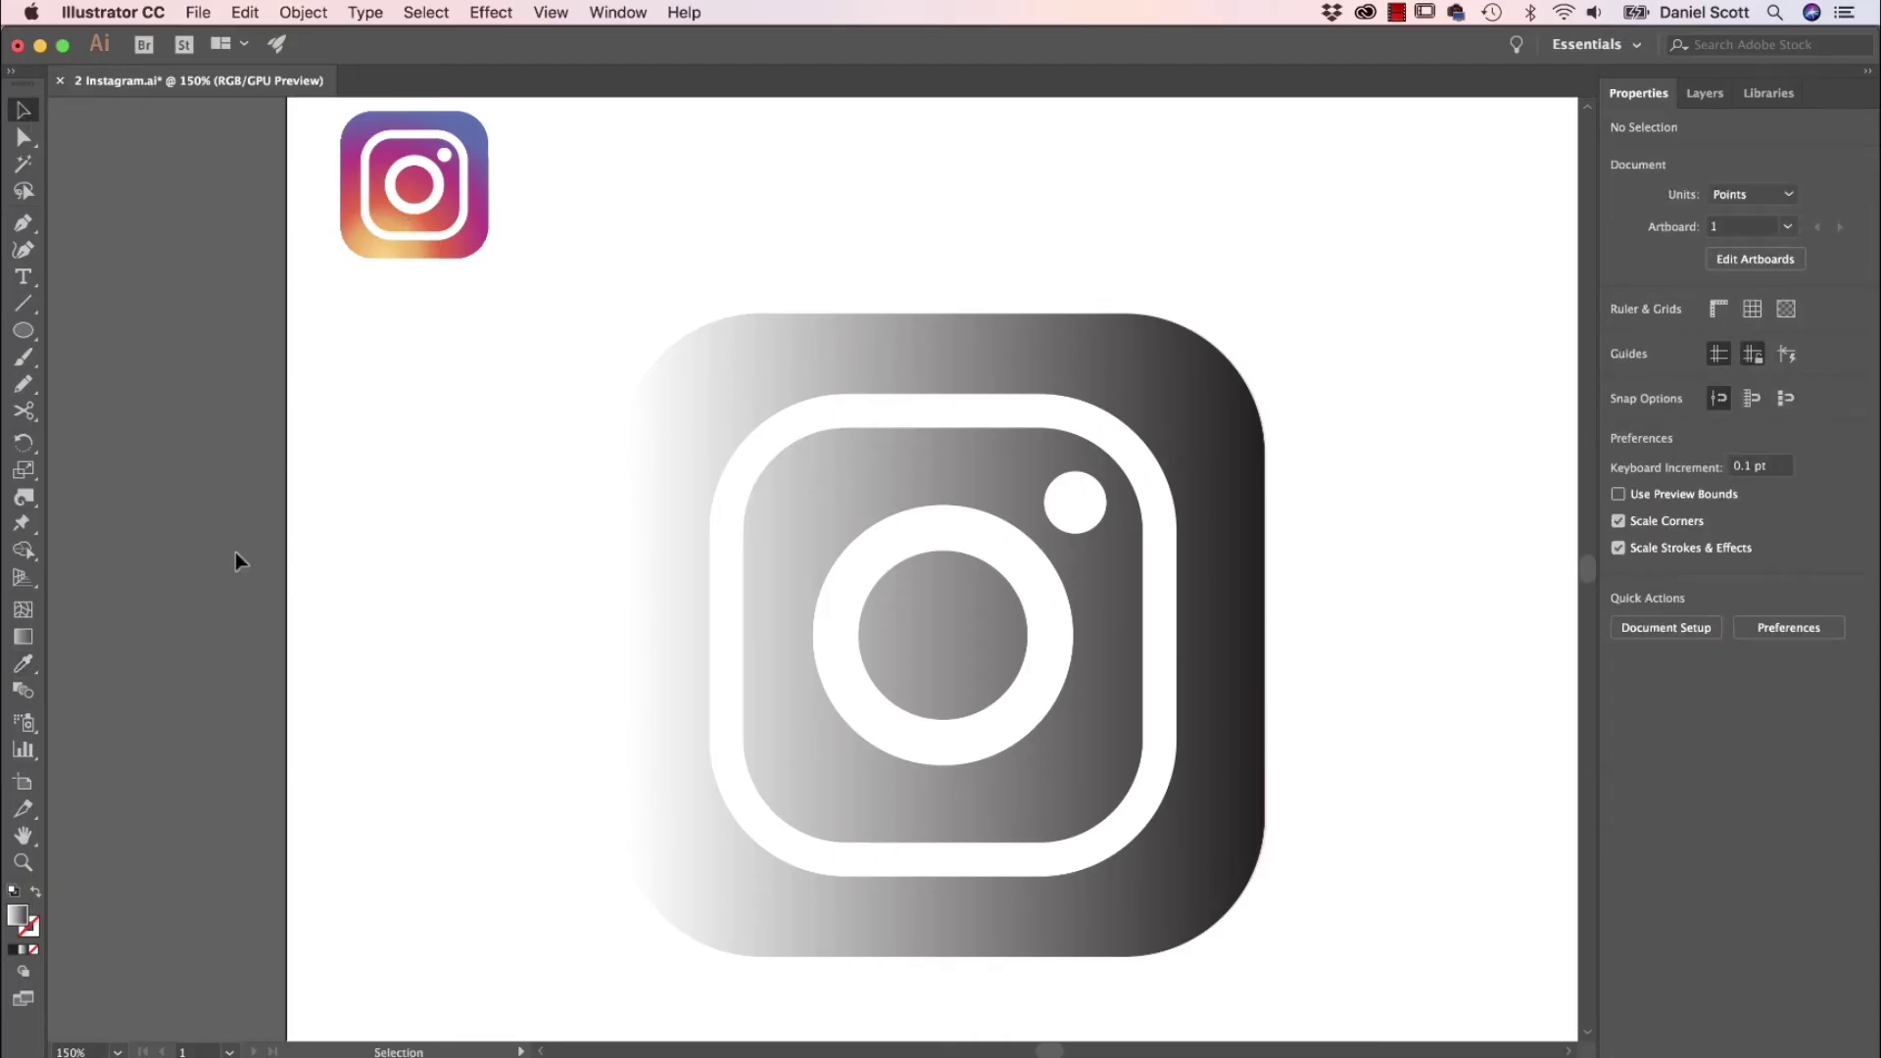
left_click(42, 667)
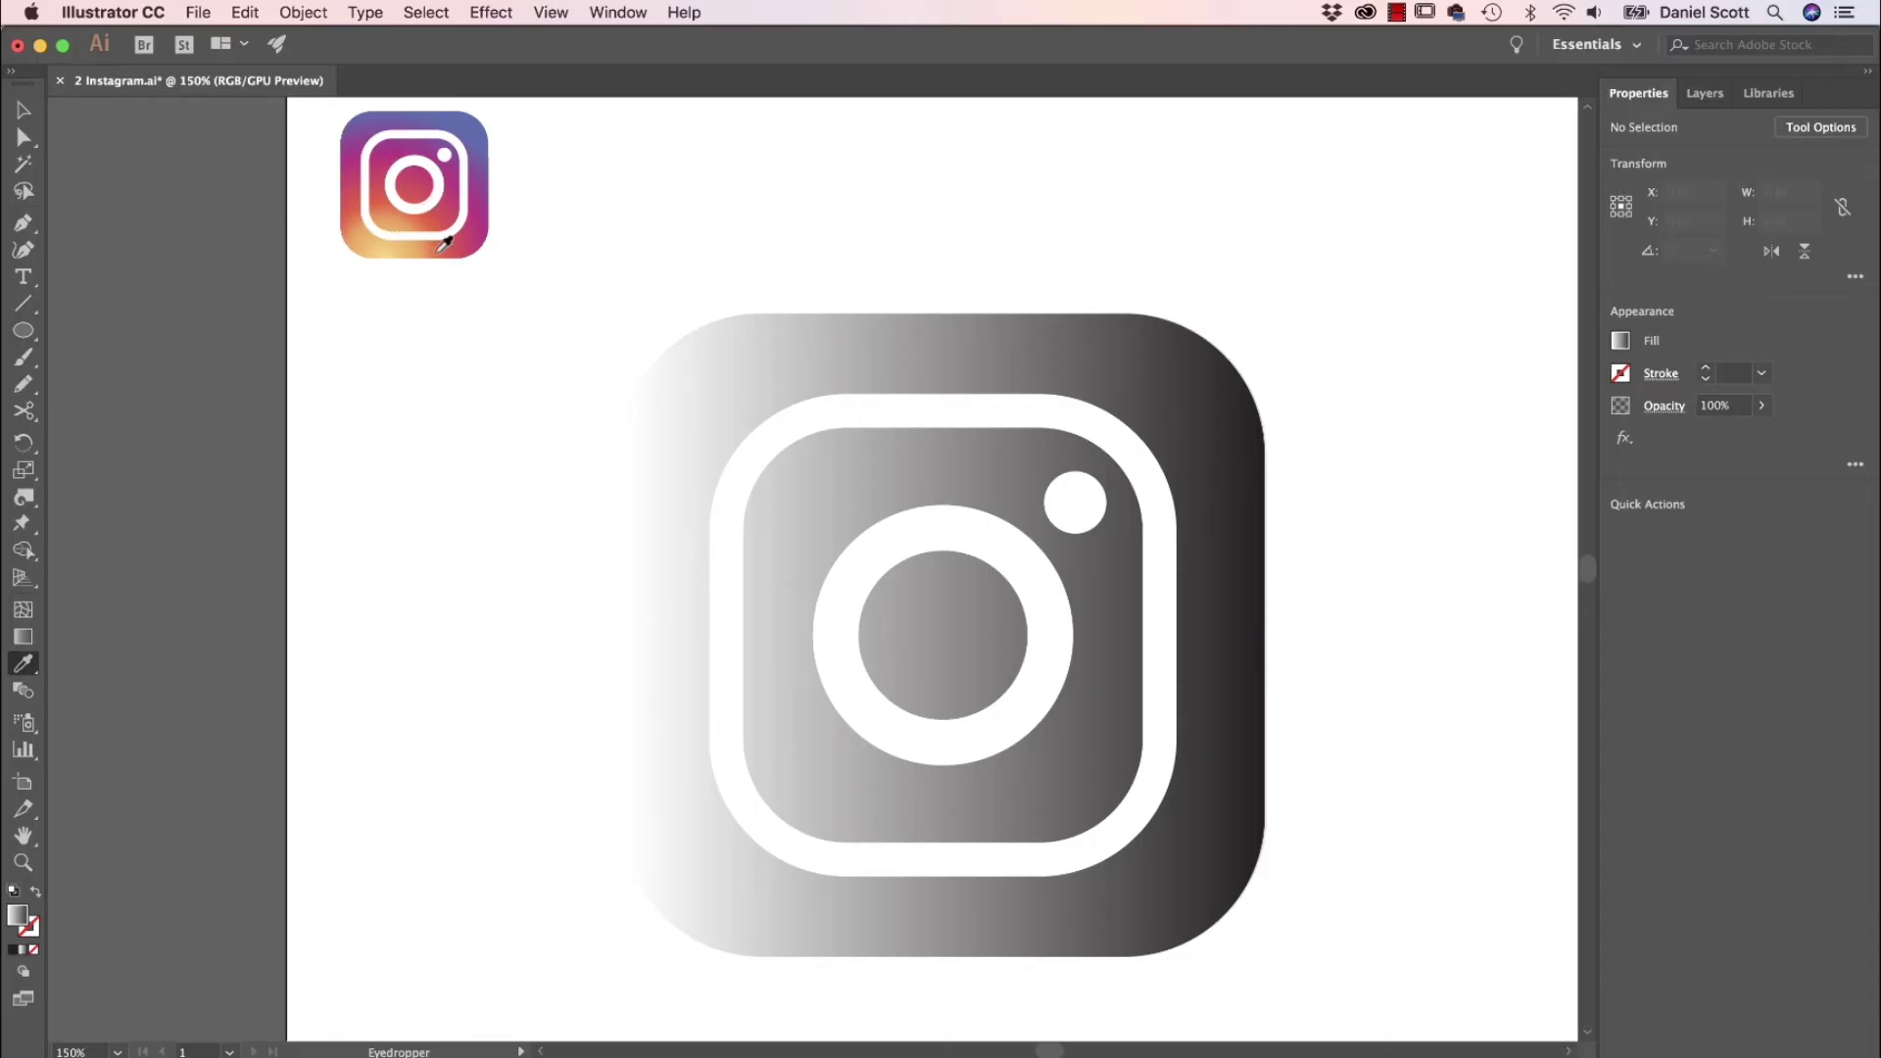
left_click(386, 252)
left_click(1622, 342)
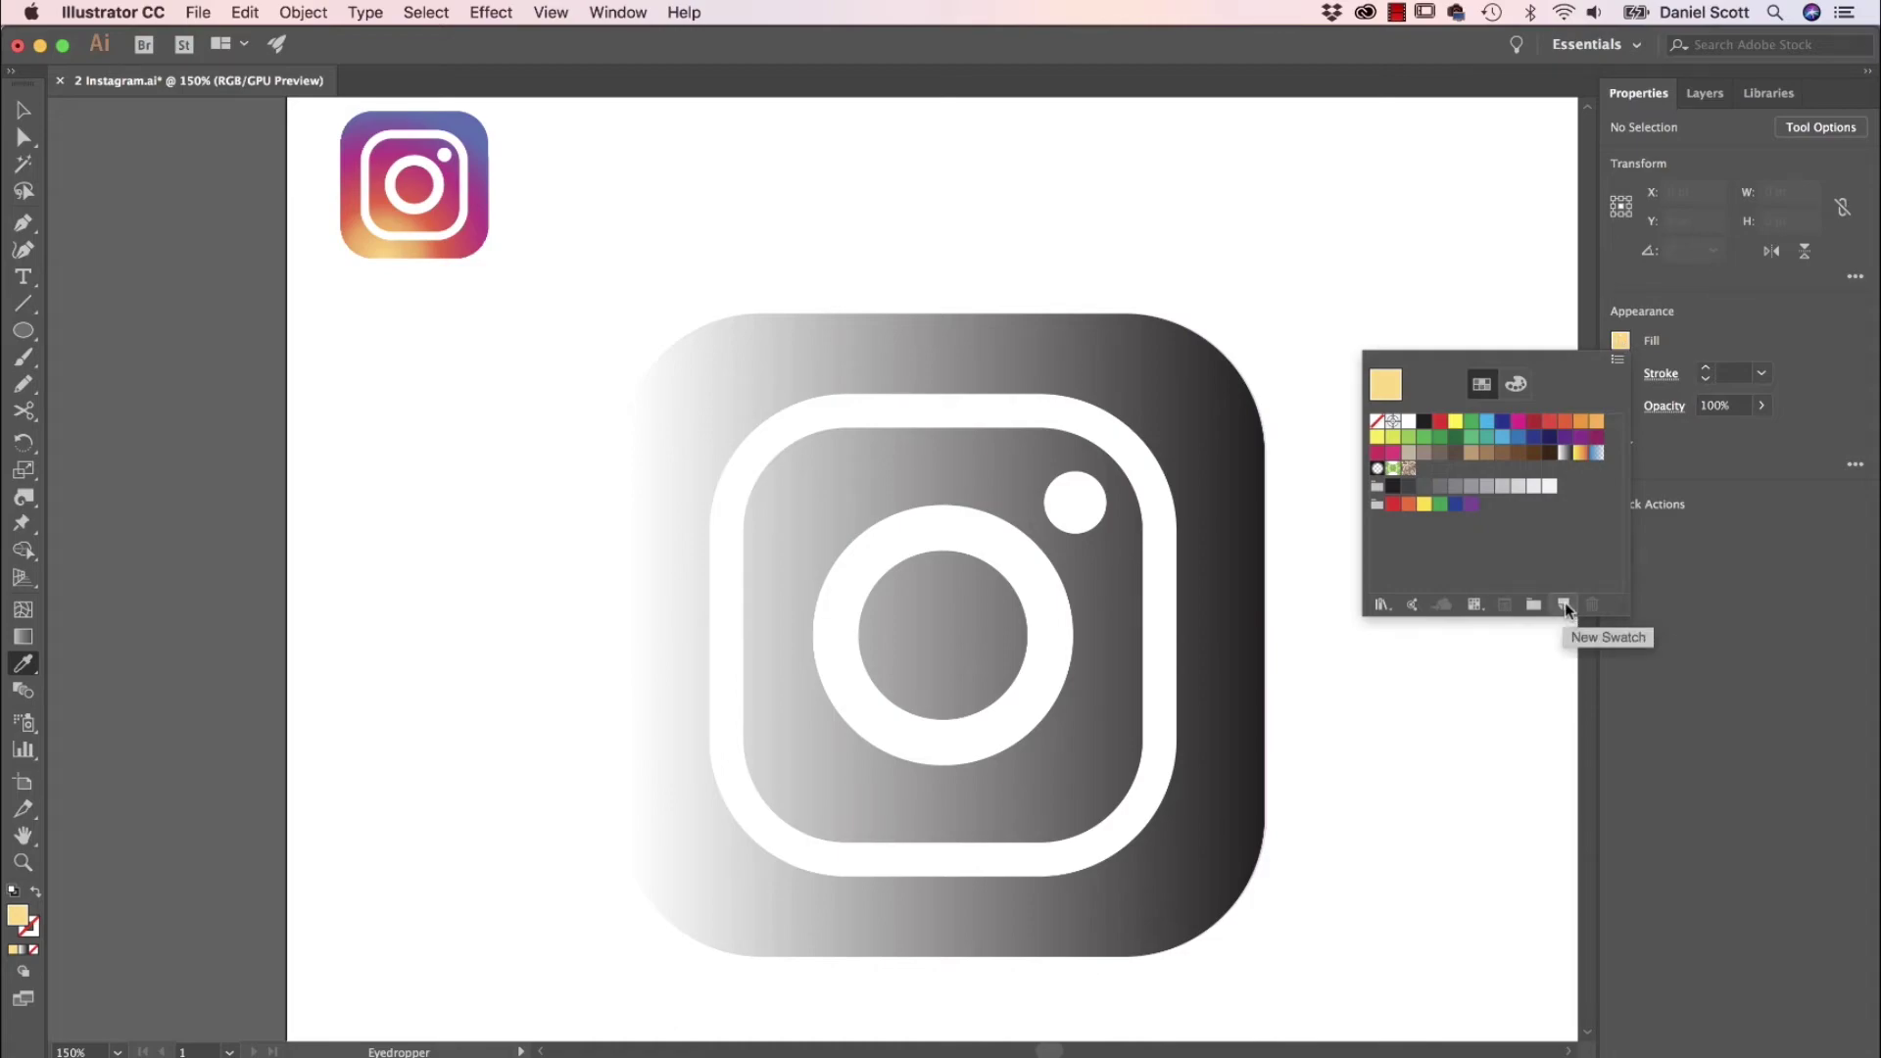
left_click(1563, 603)
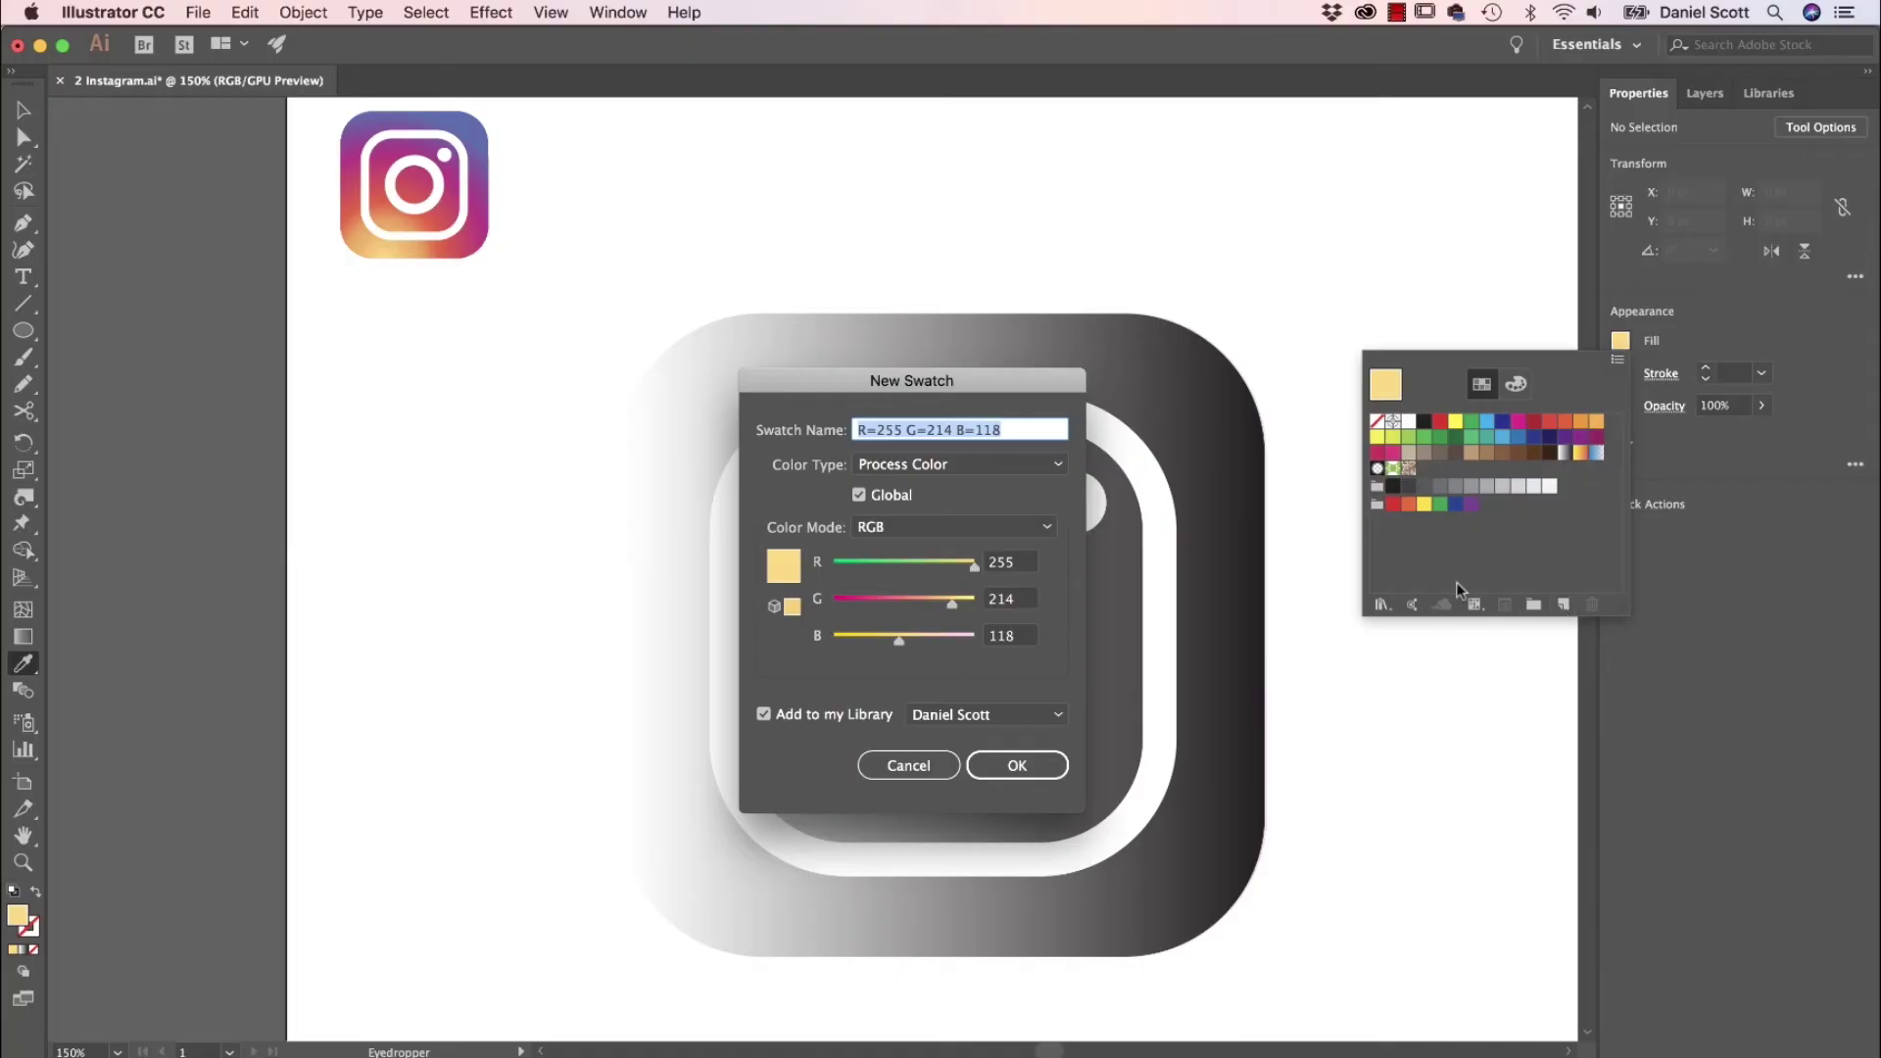
left_click(1048, 766)
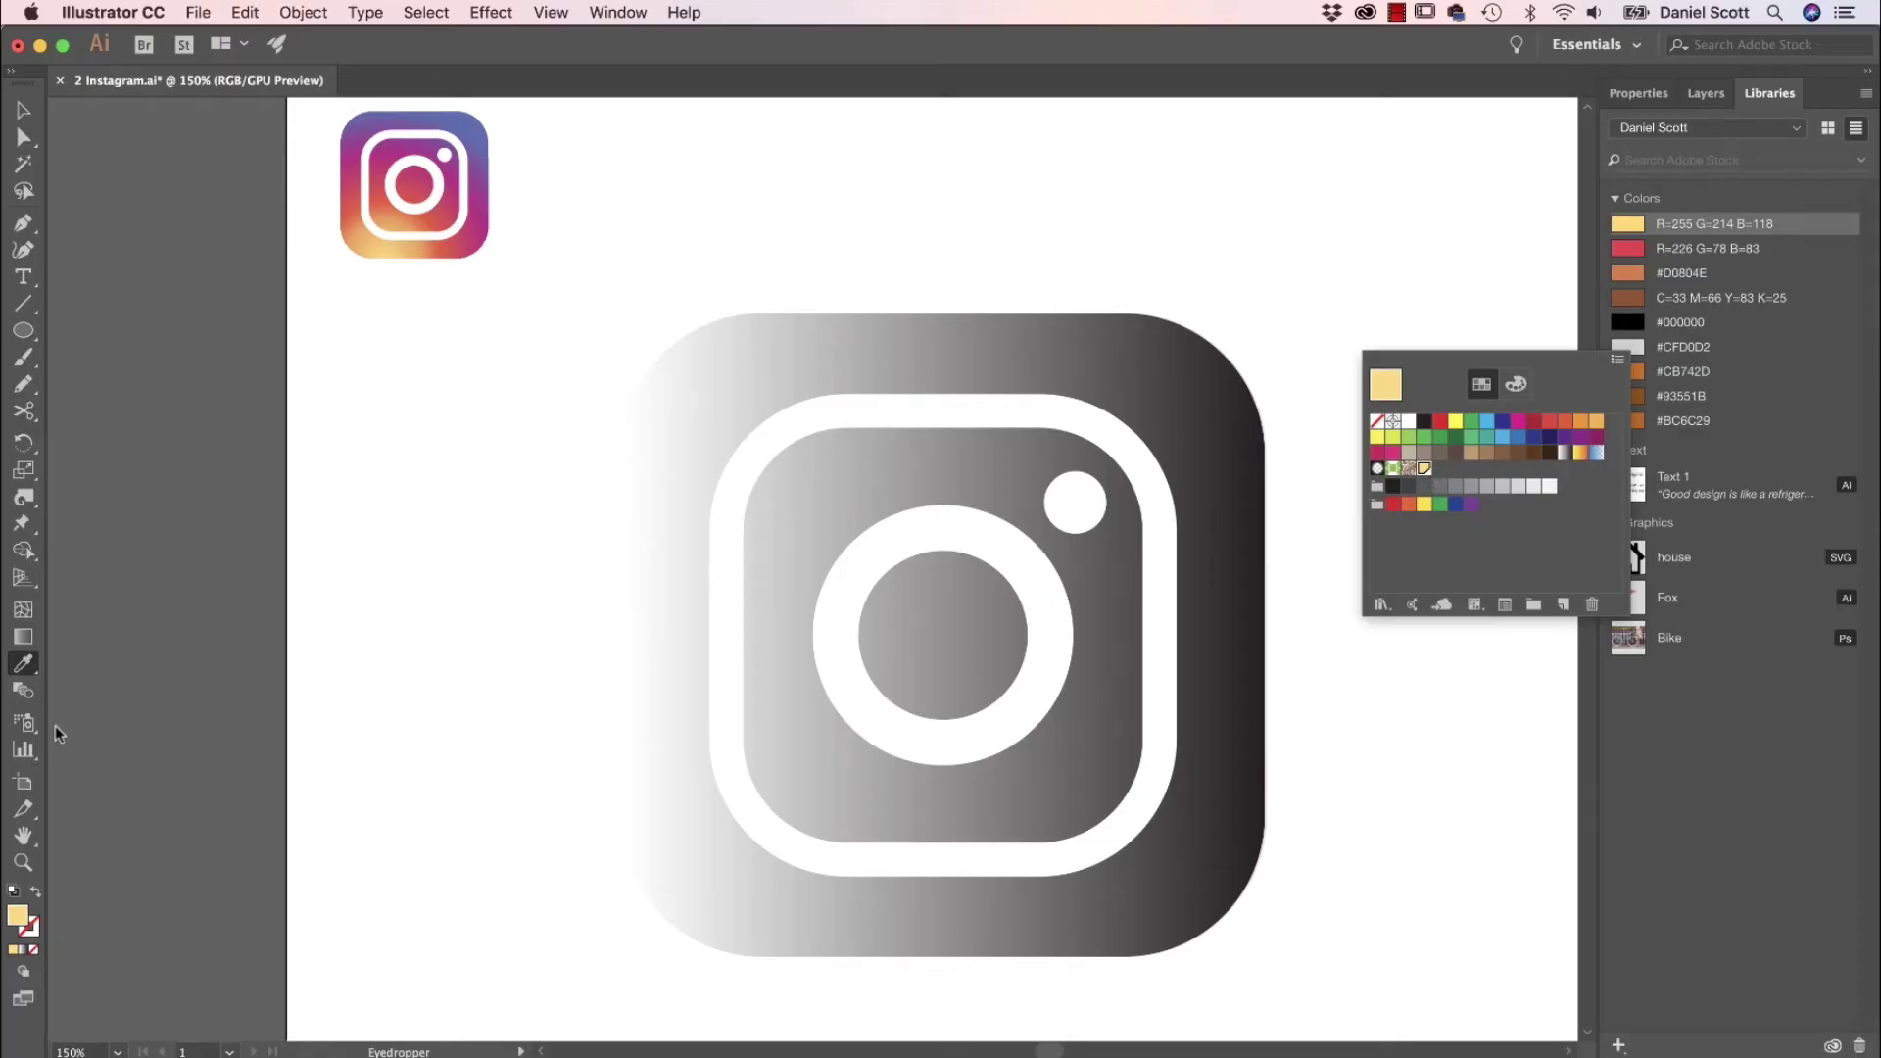
Step: Save the sampled blue from the reference logo as a new swatch
left_click(26, 665)
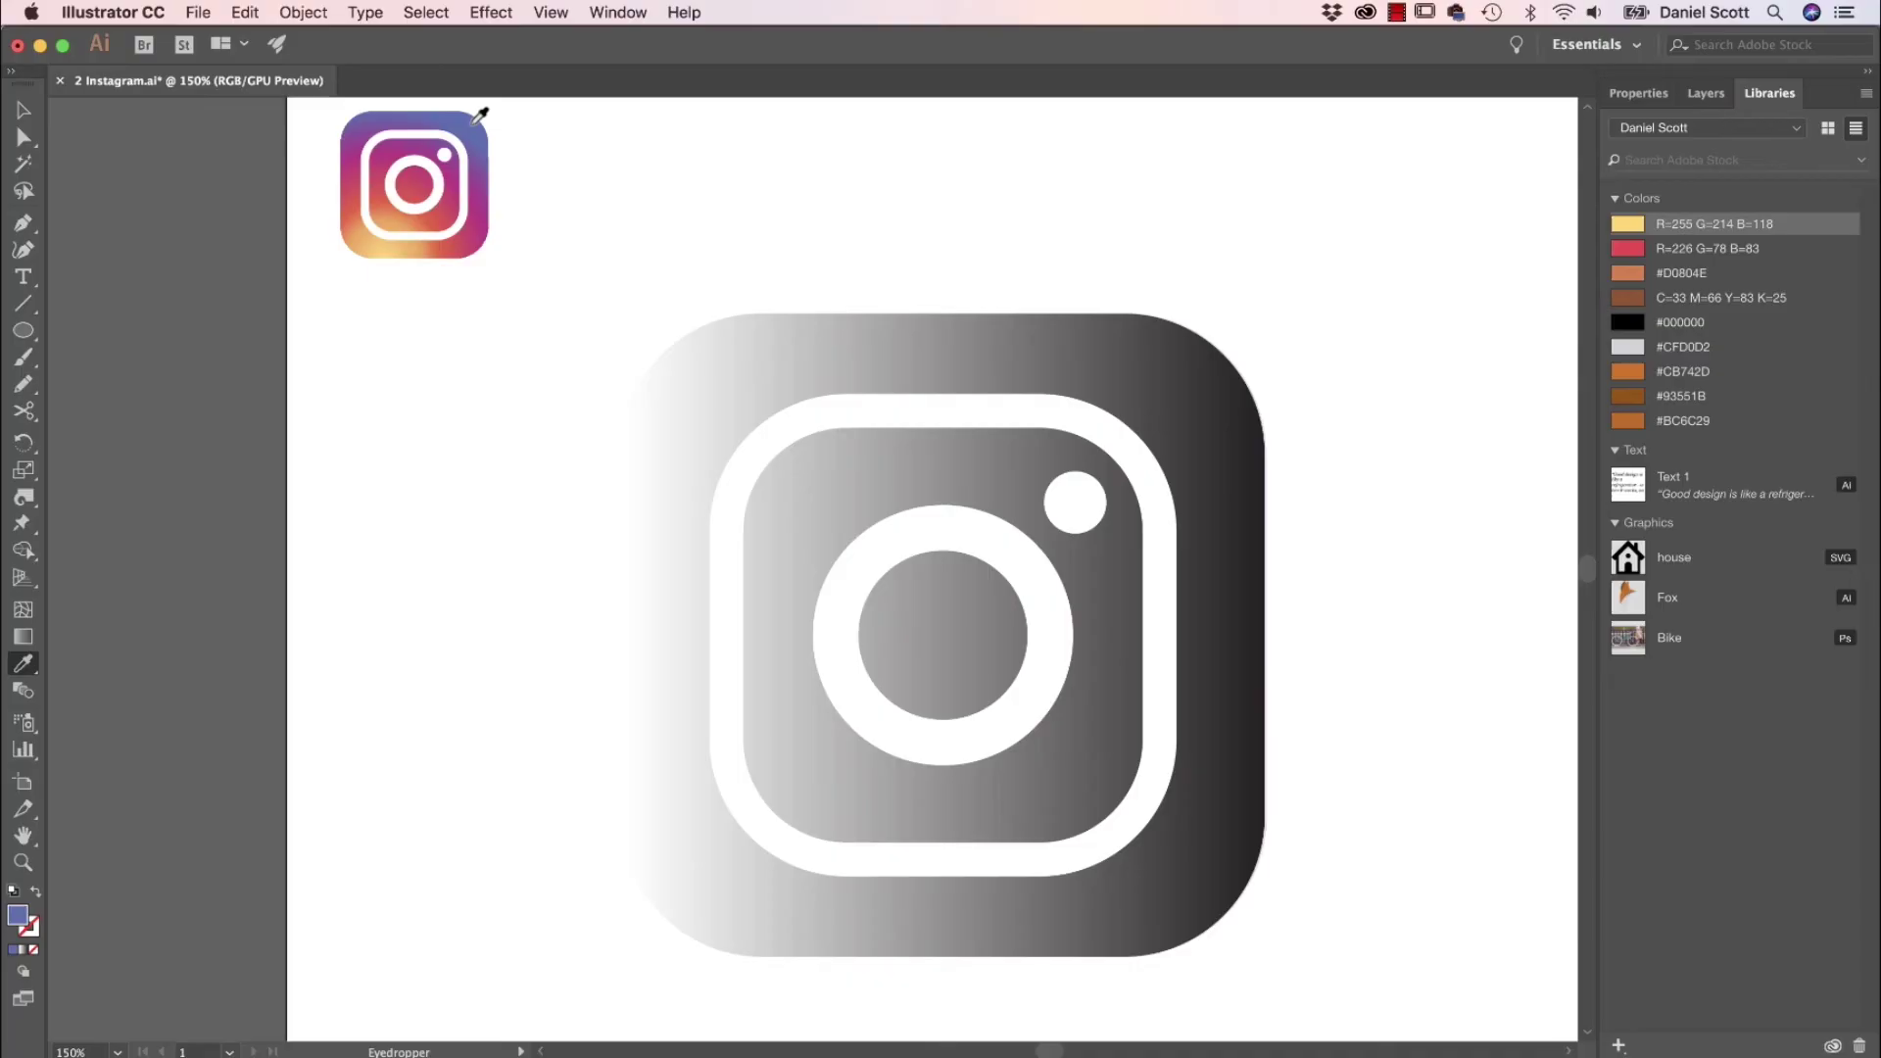
left_click(1634, 95)
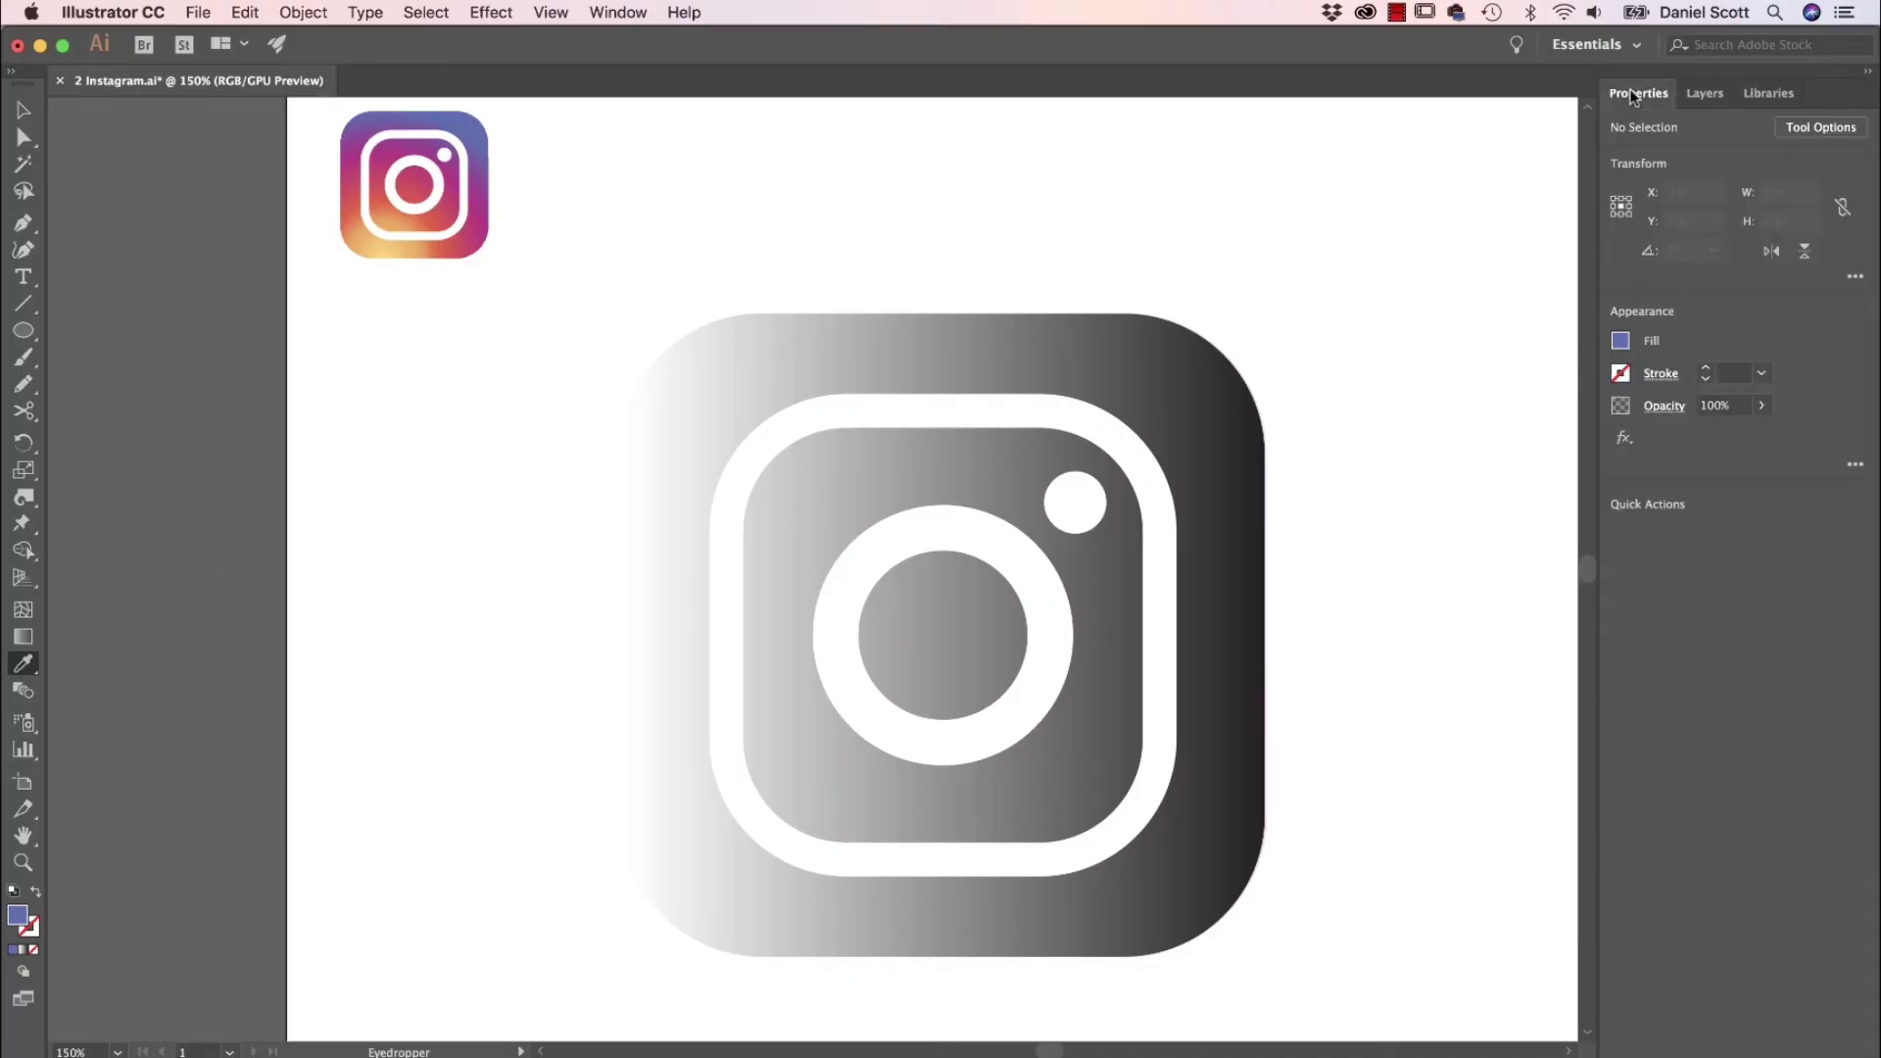
left_click(1621, 341)
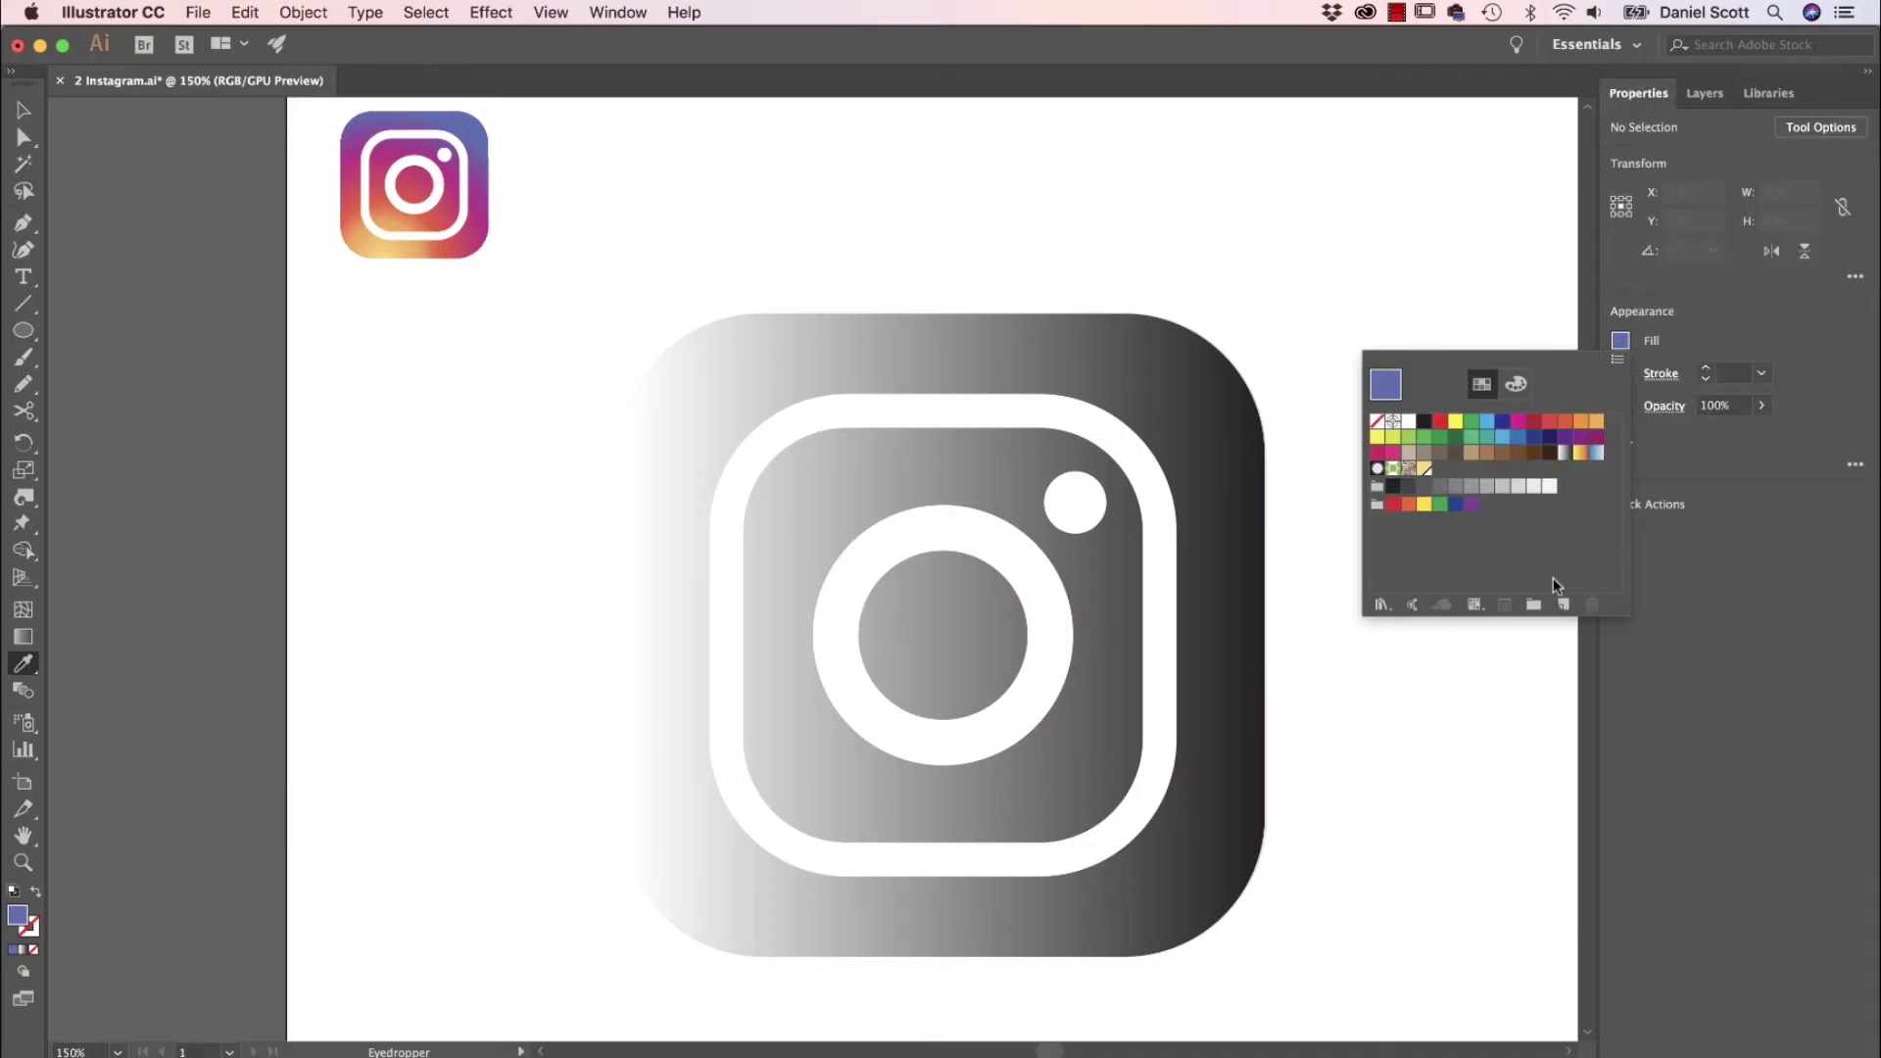
left_click(1565, 605)
left_click(1019, 769)
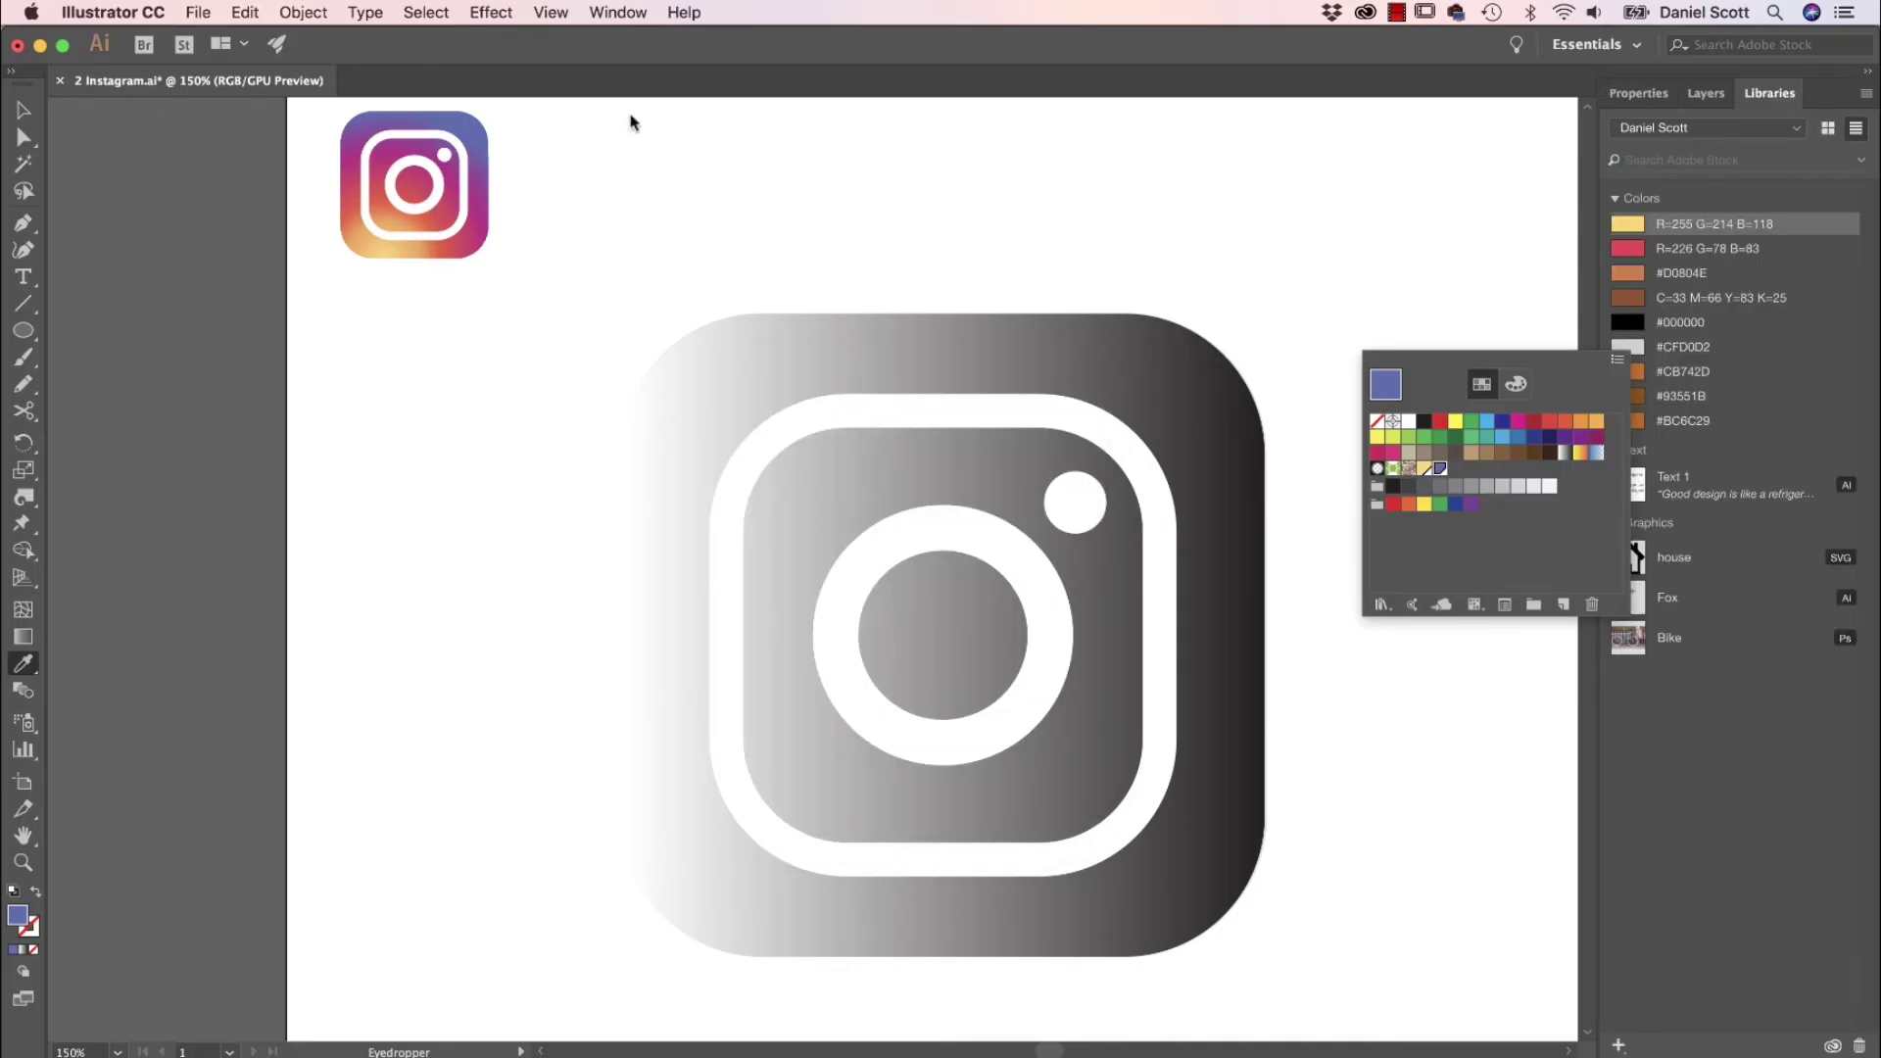
Step: Save the sampled red R=234 G=86 B=70 as a new swatch
left_click(29, 662)
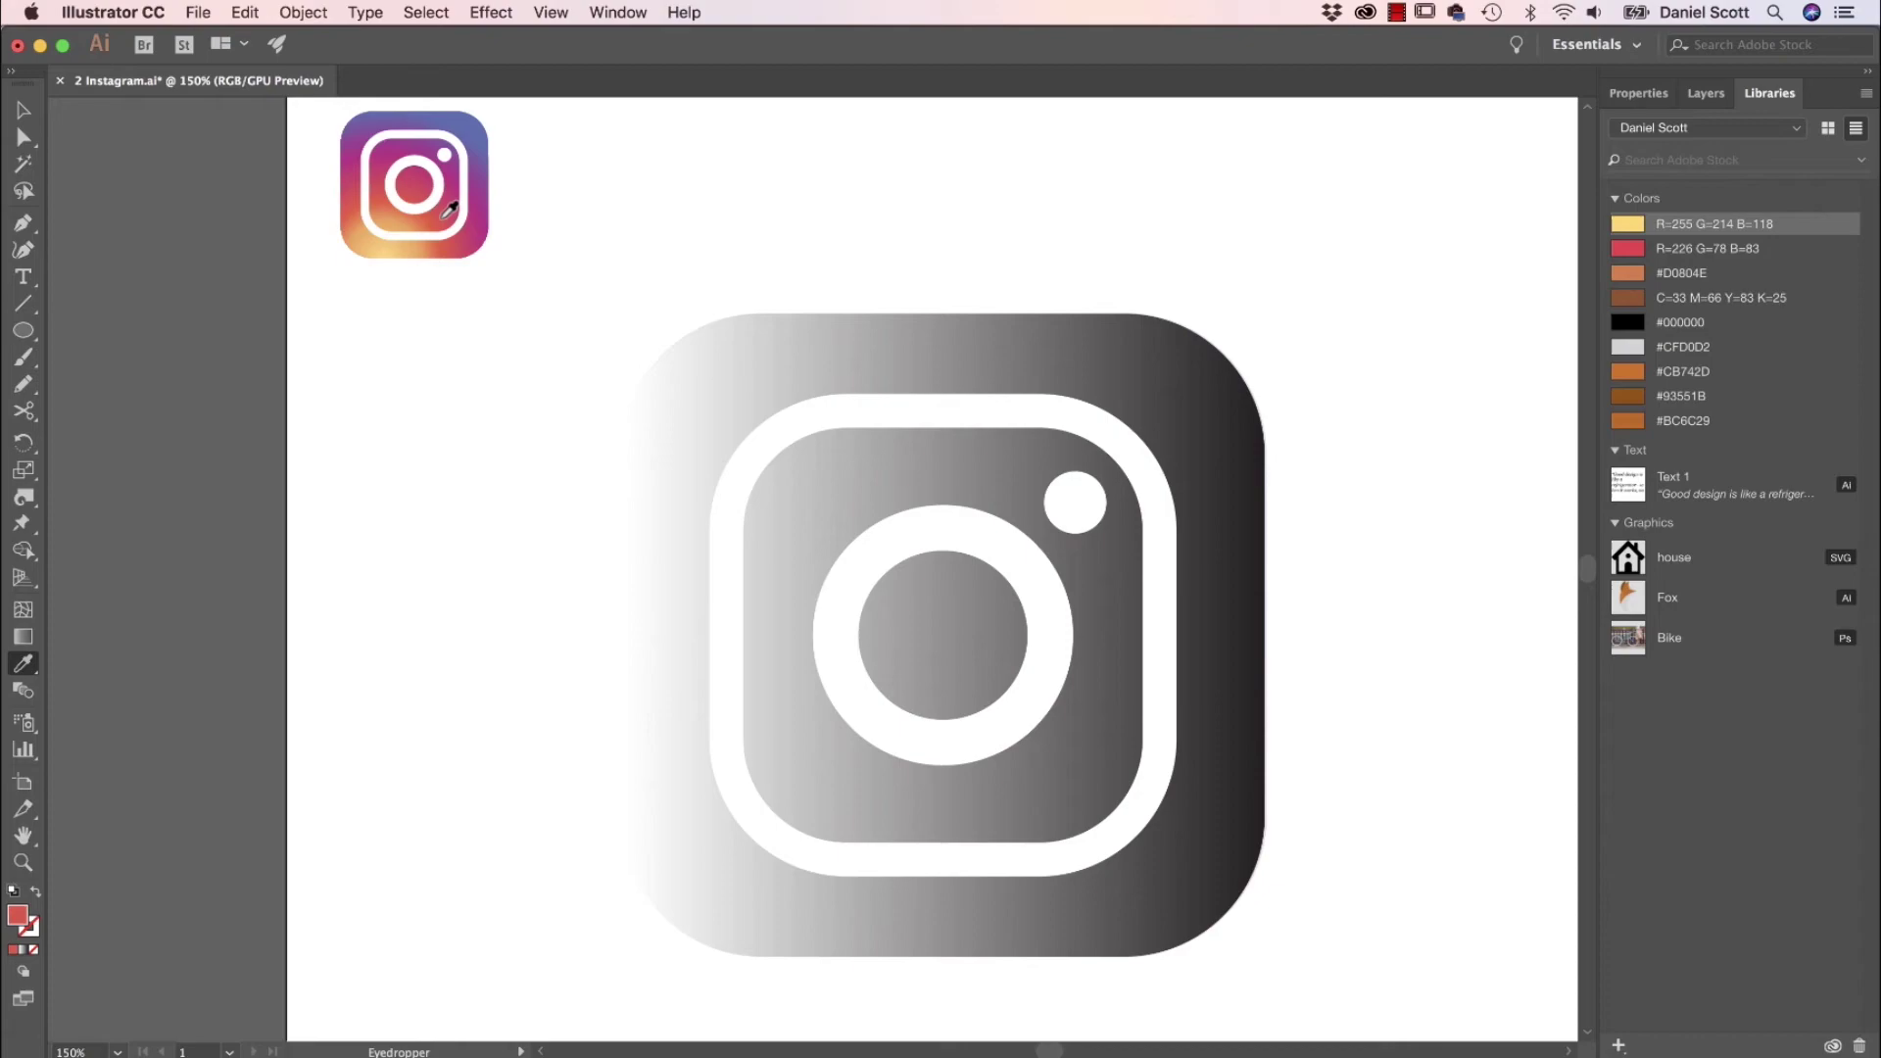
left_click(1638, 93)
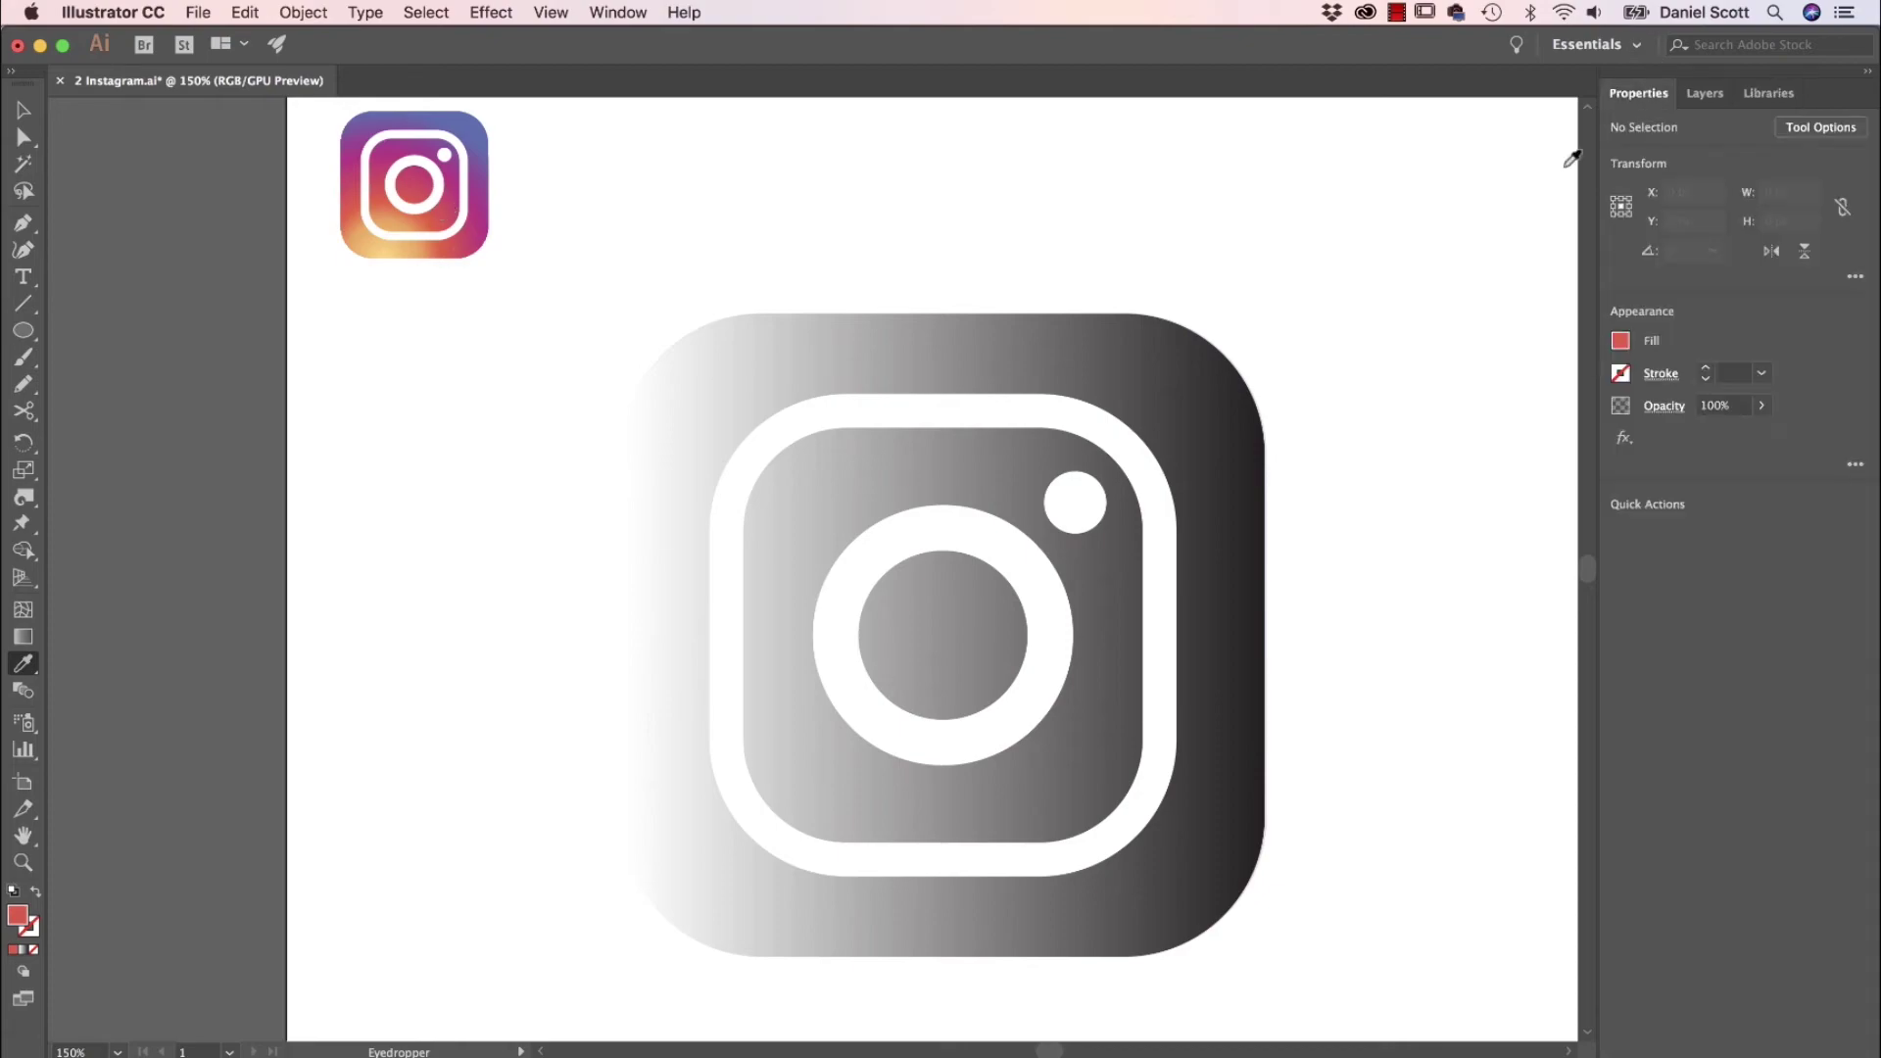
left_click(1621, 340)
left_click(1563, 605)
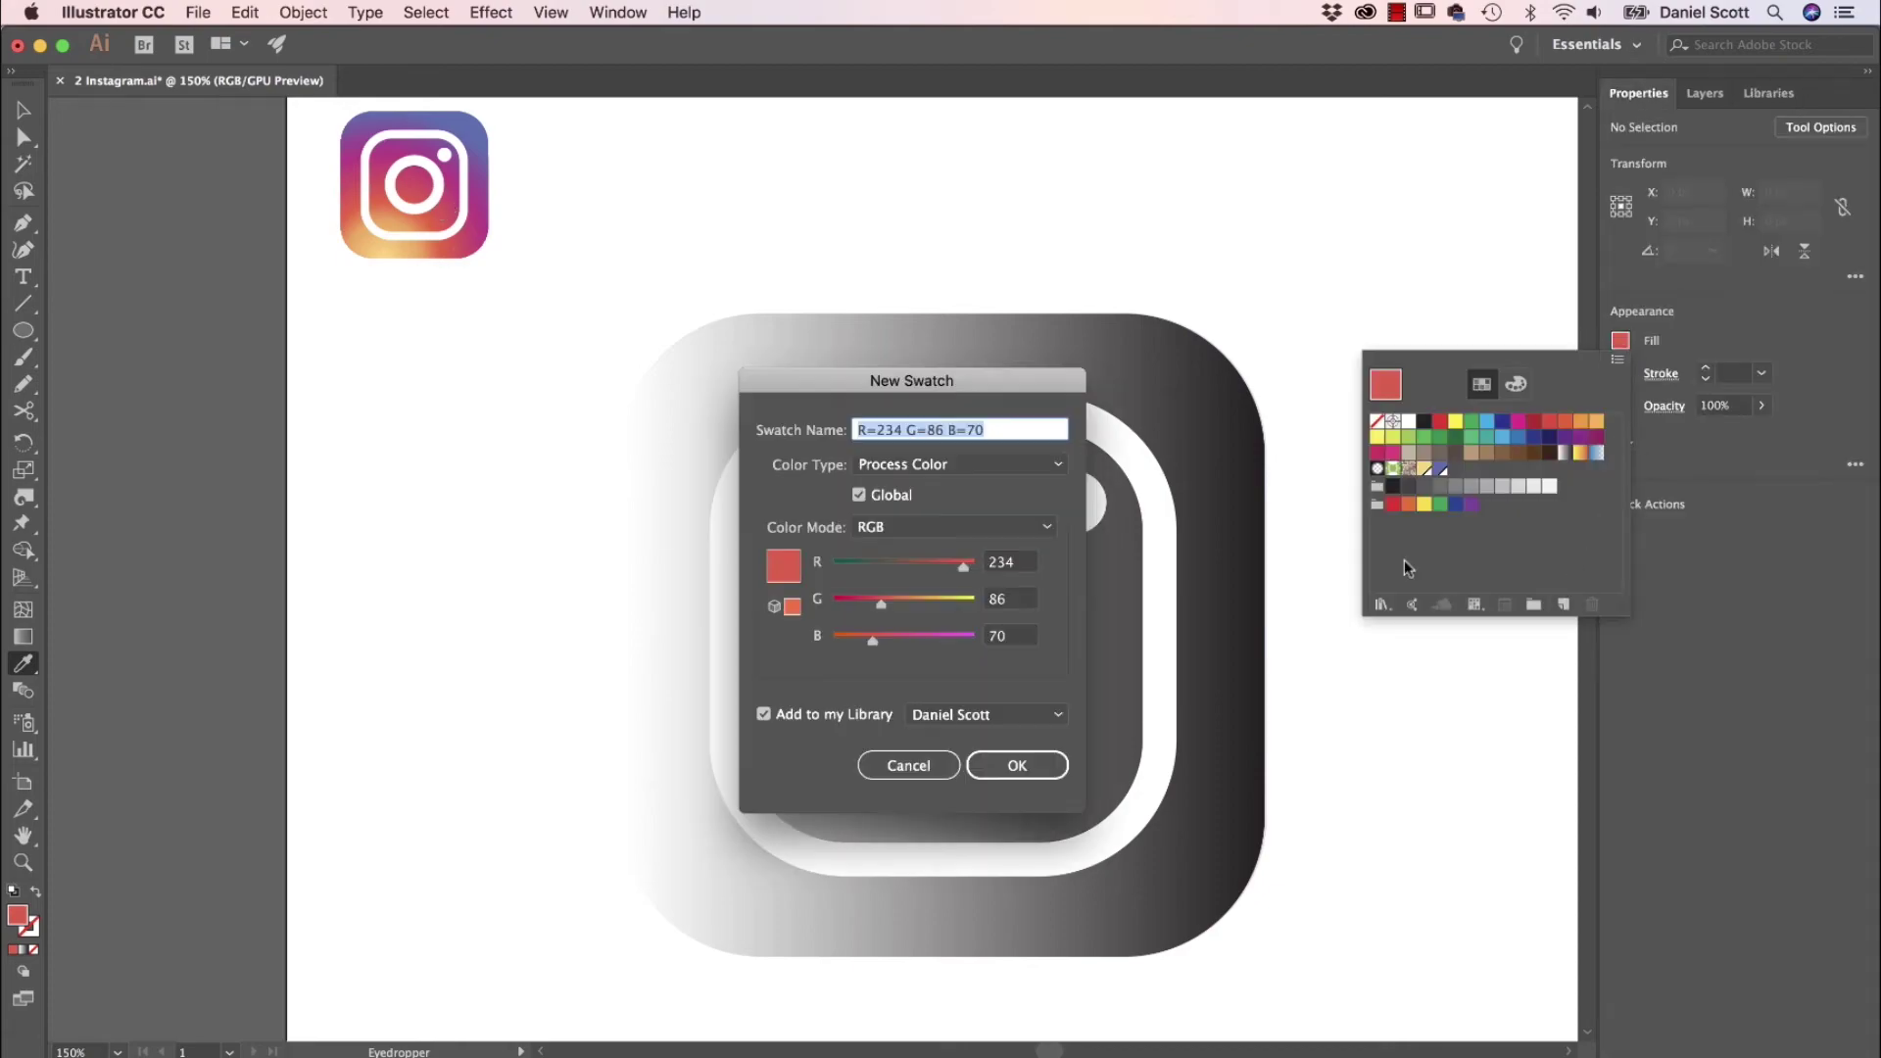
left_click(1017, 765)
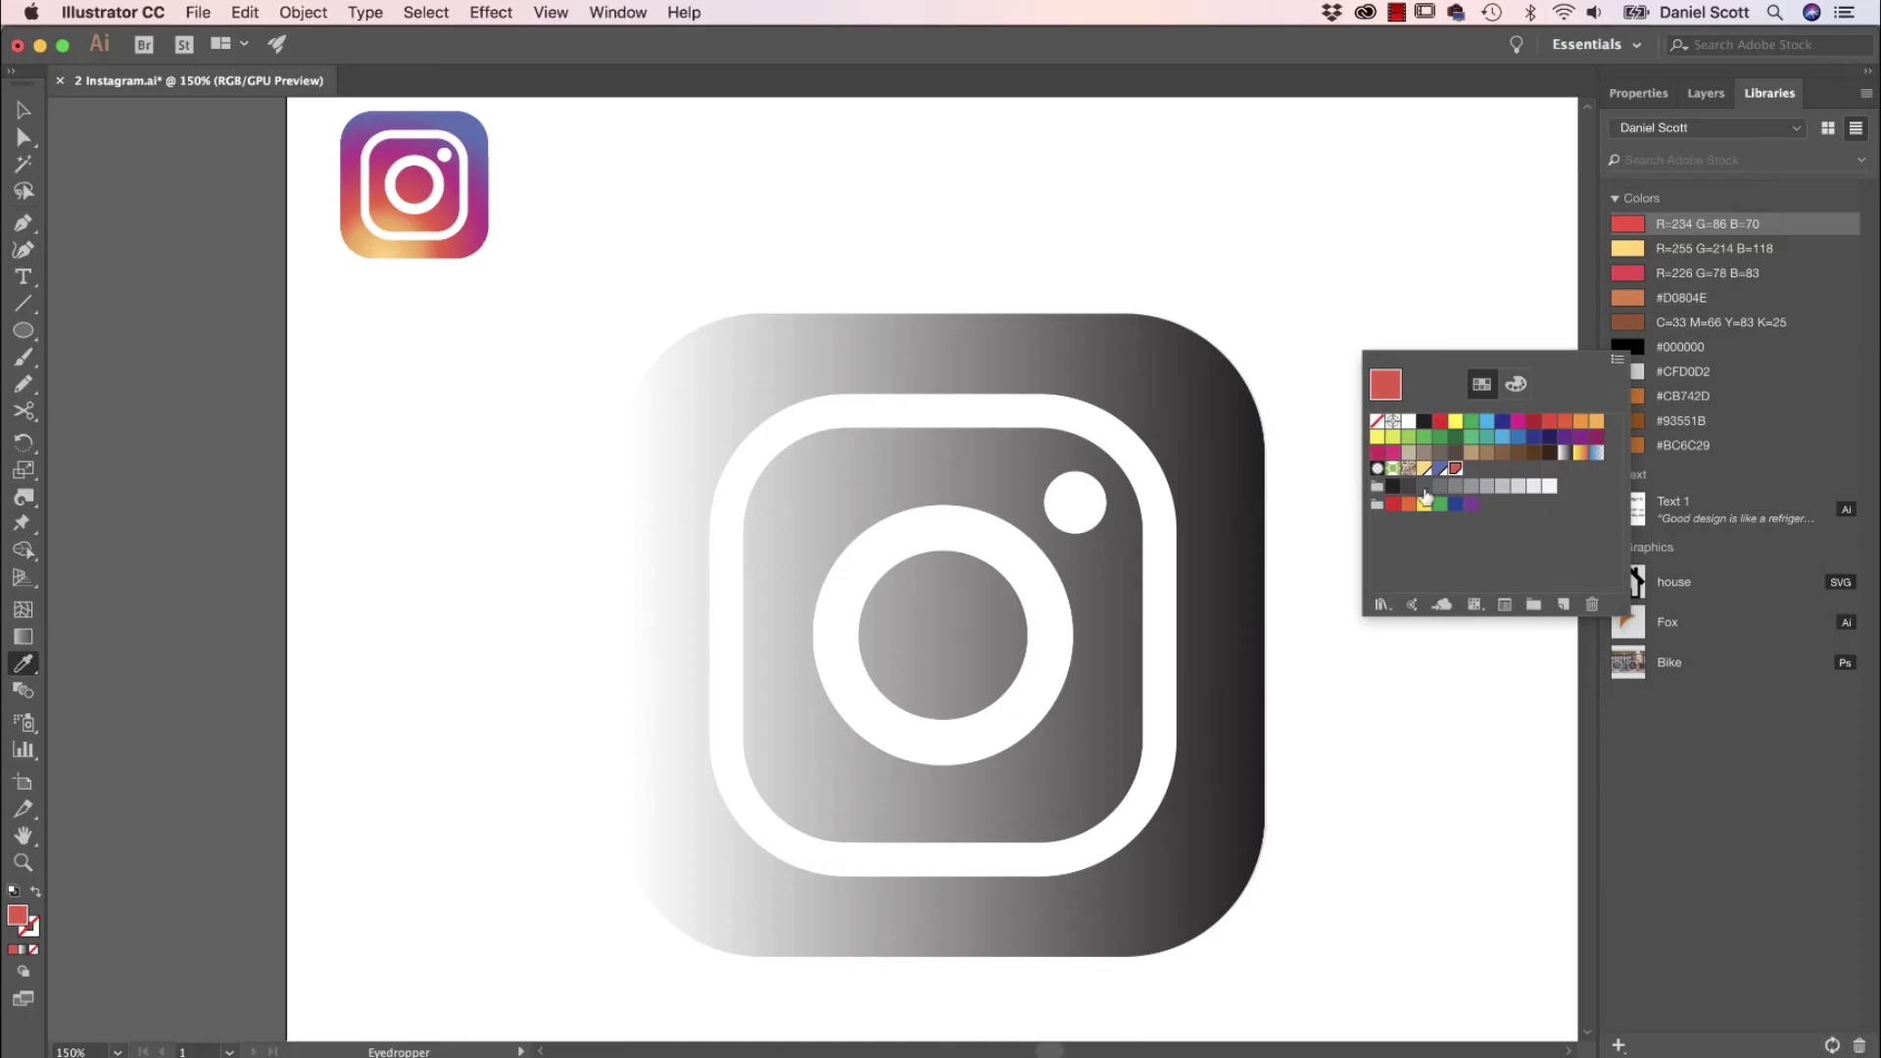
left_click(1197, 190)
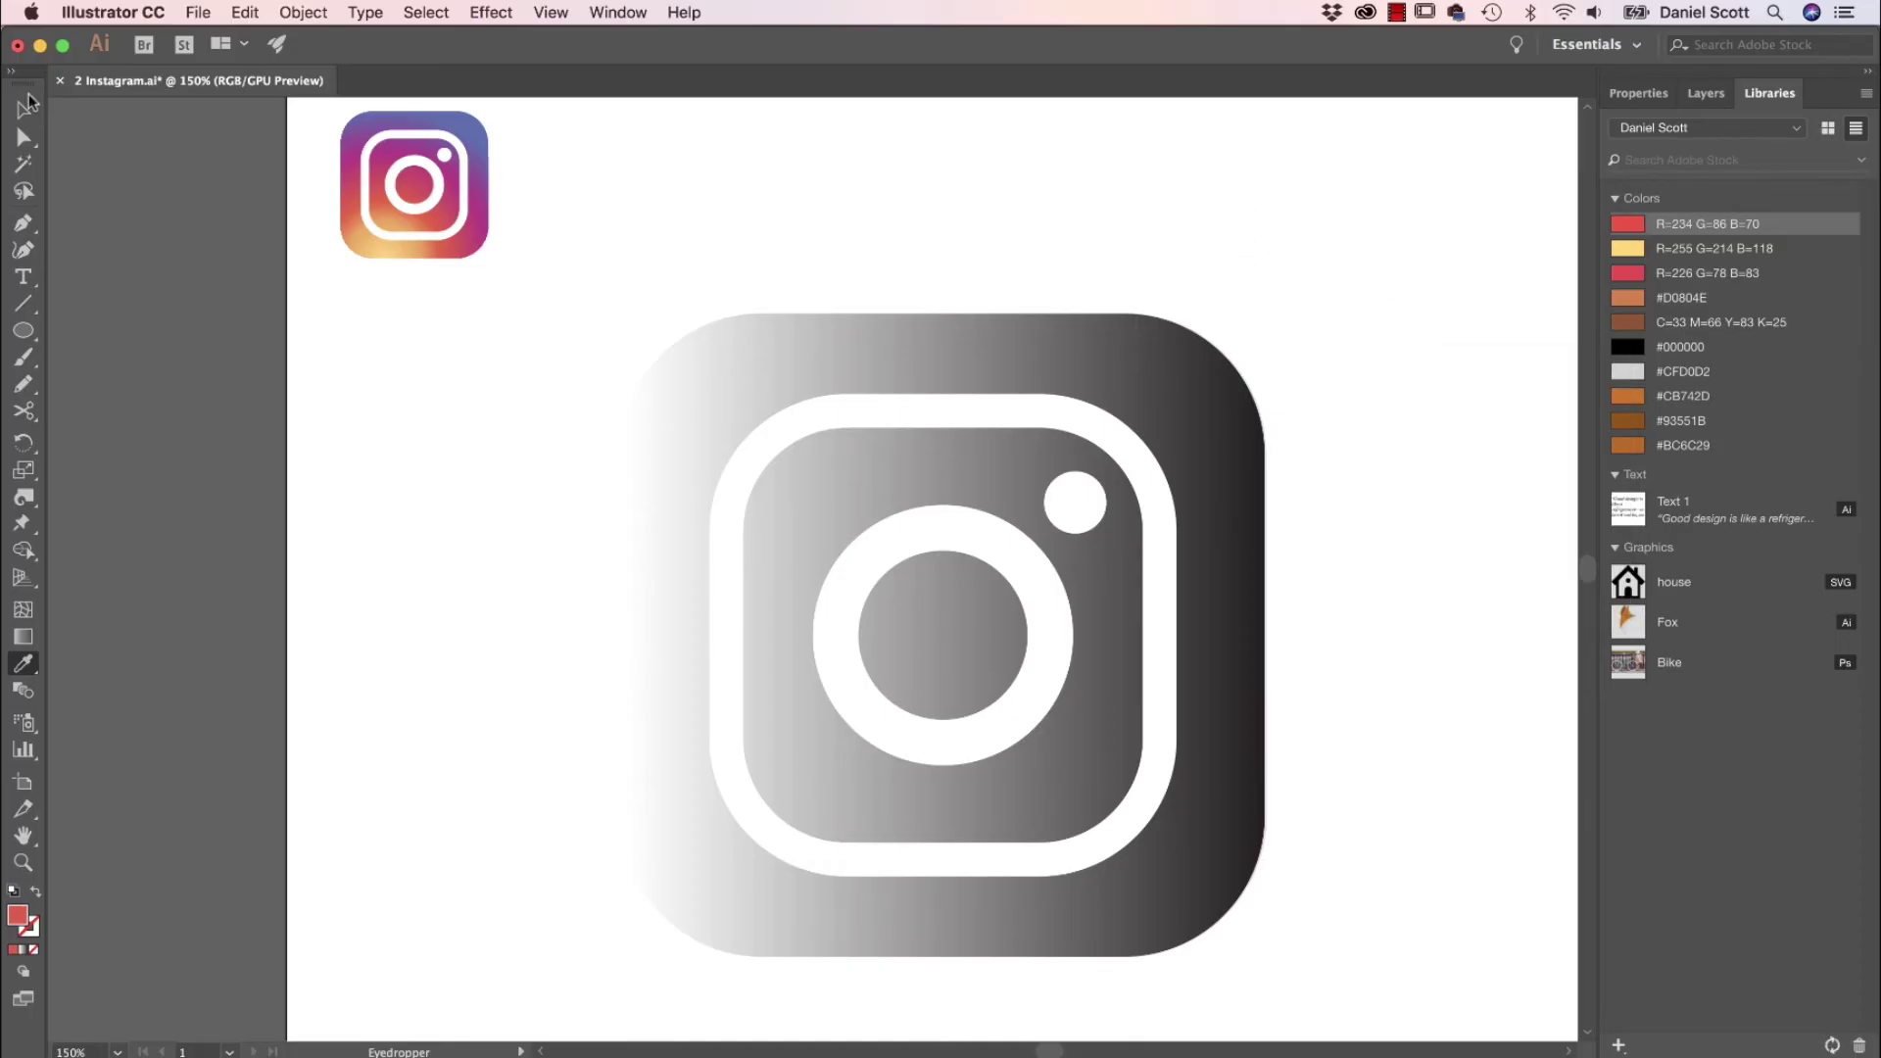
Step: Set the large square's gradient type to Radial and move the Gradient panel to the top right
left_click(30, 100)
left_click(1188, 437)
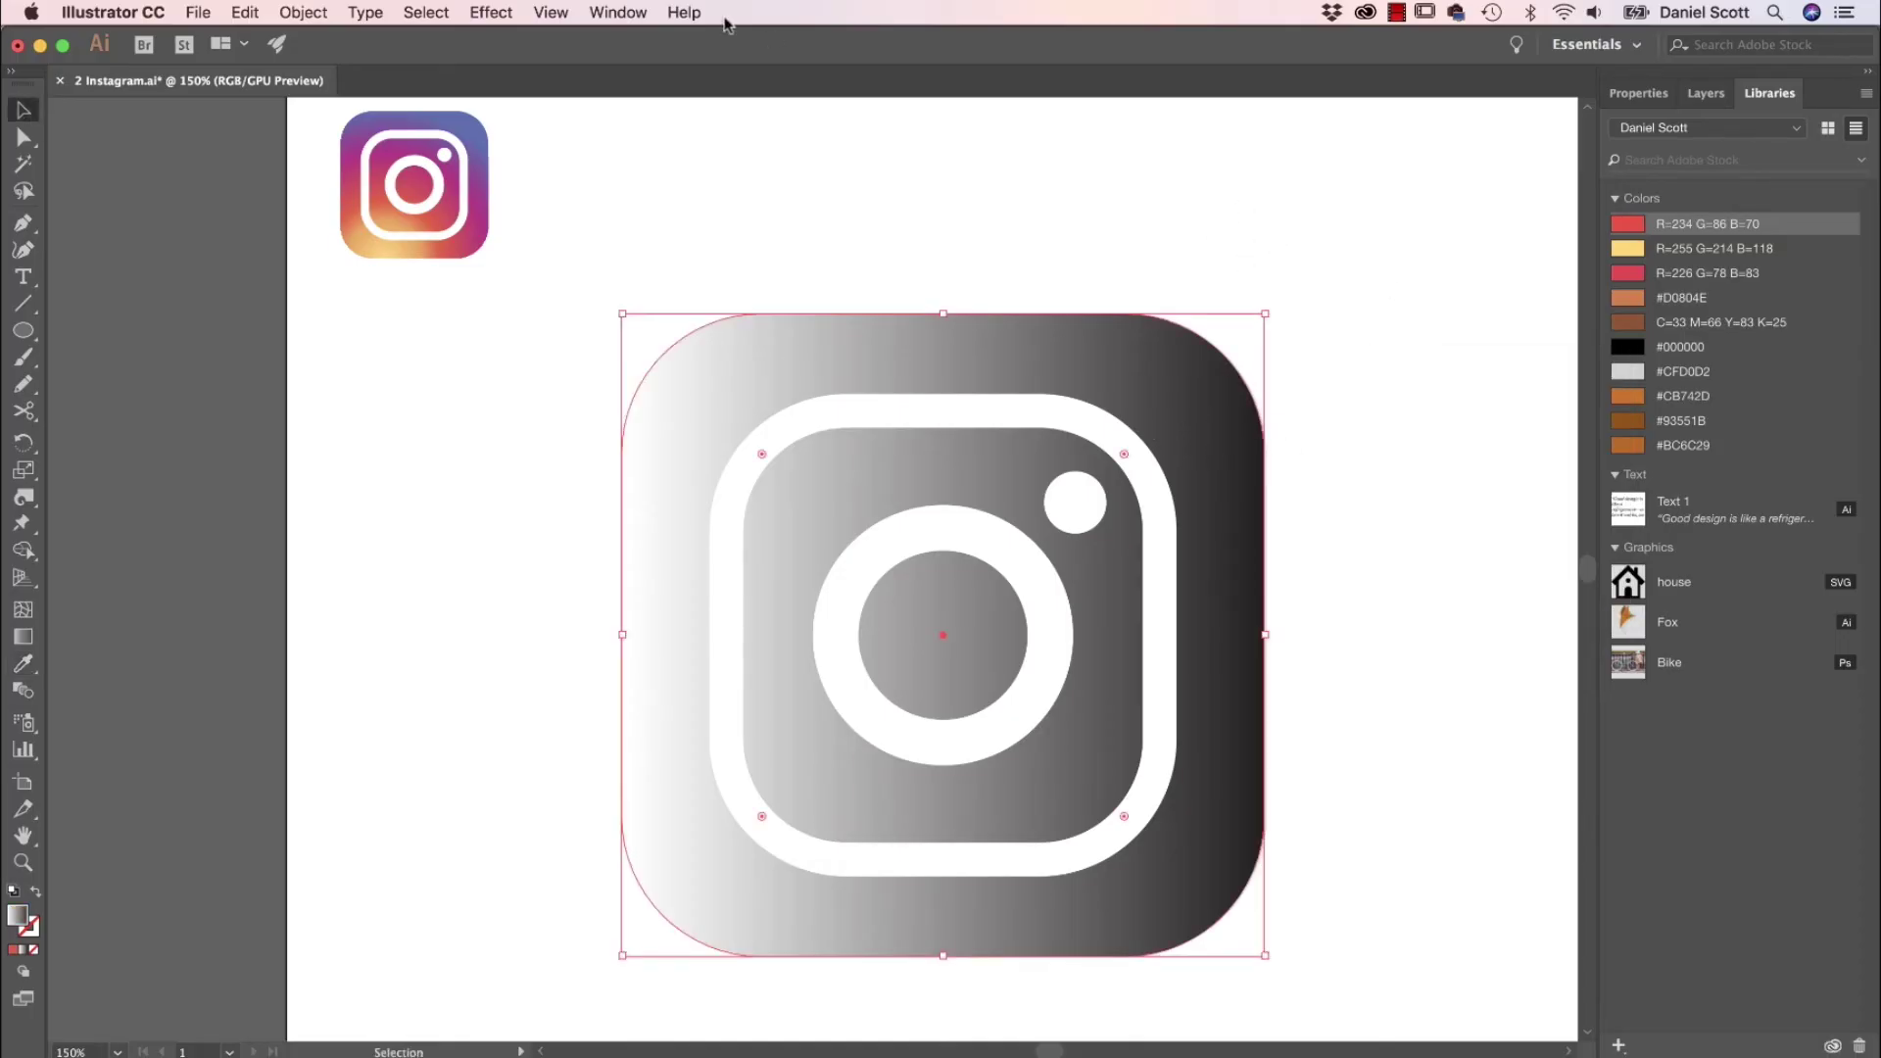
left_click(615, 11)
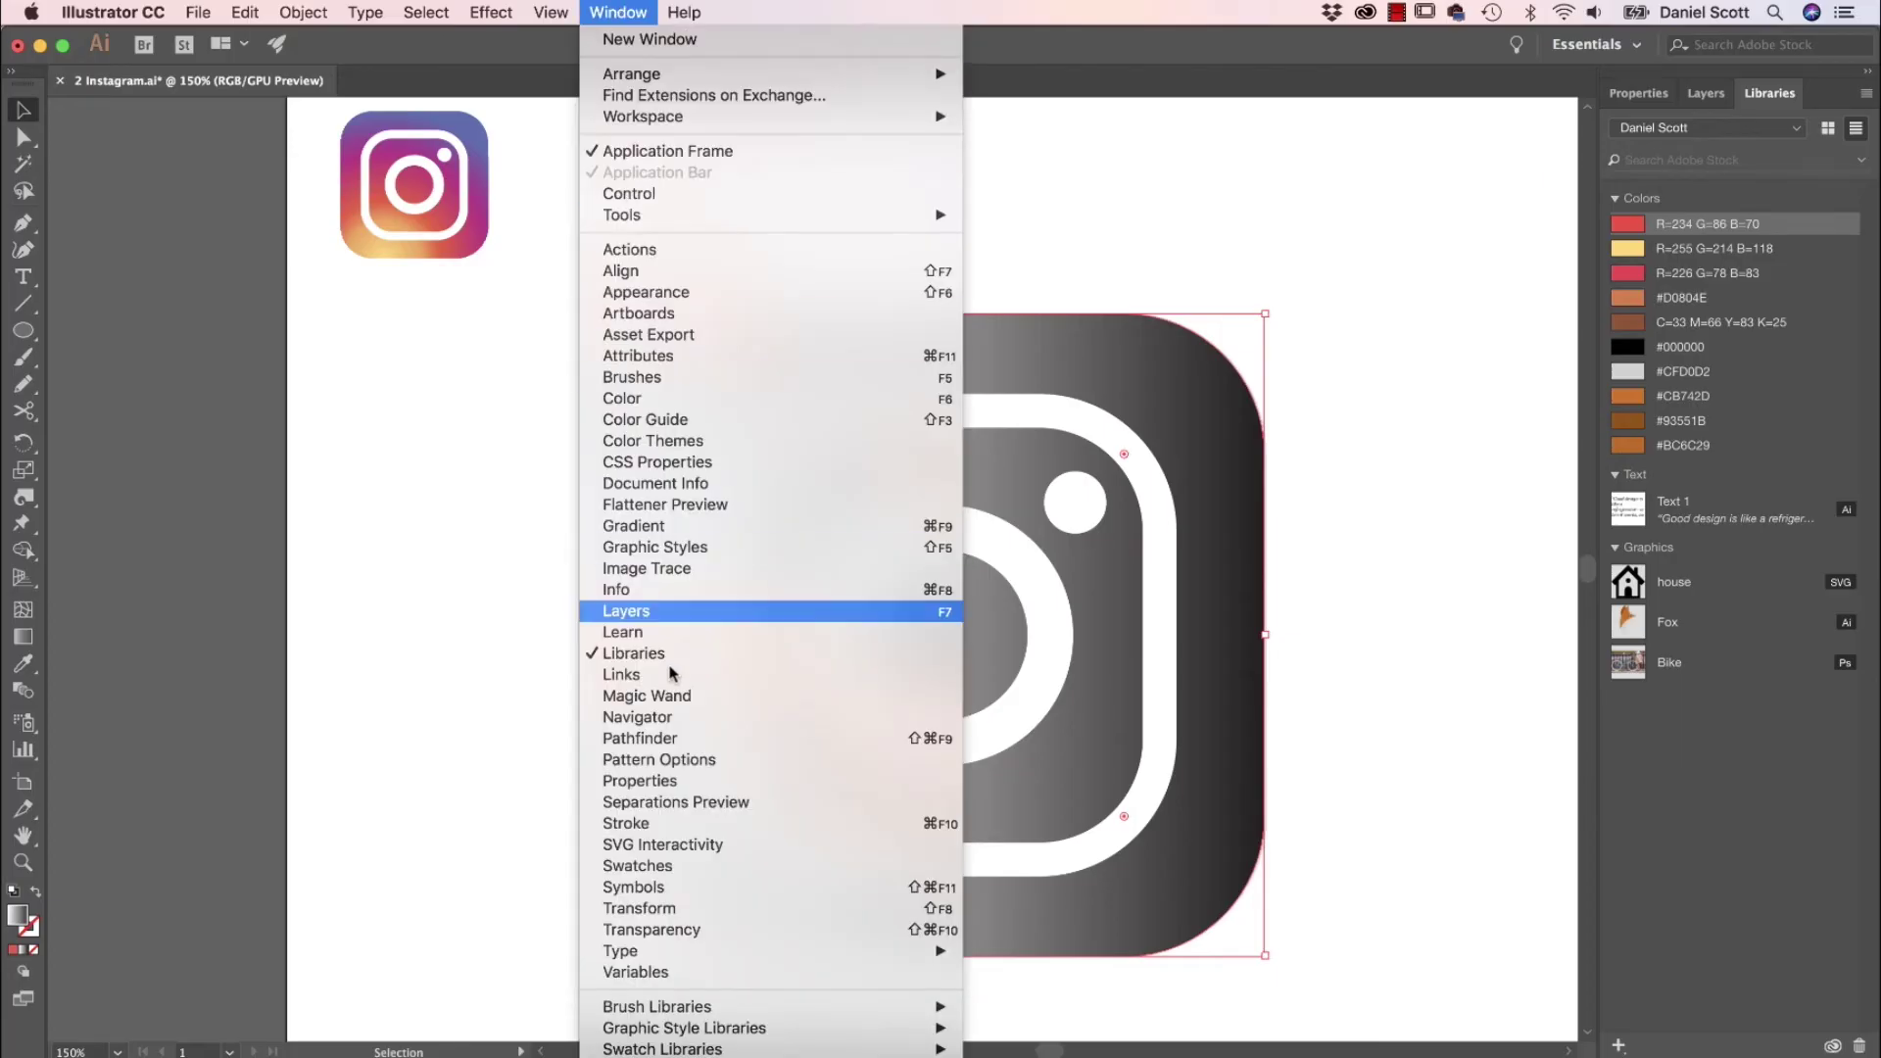
left_click(685, 529)
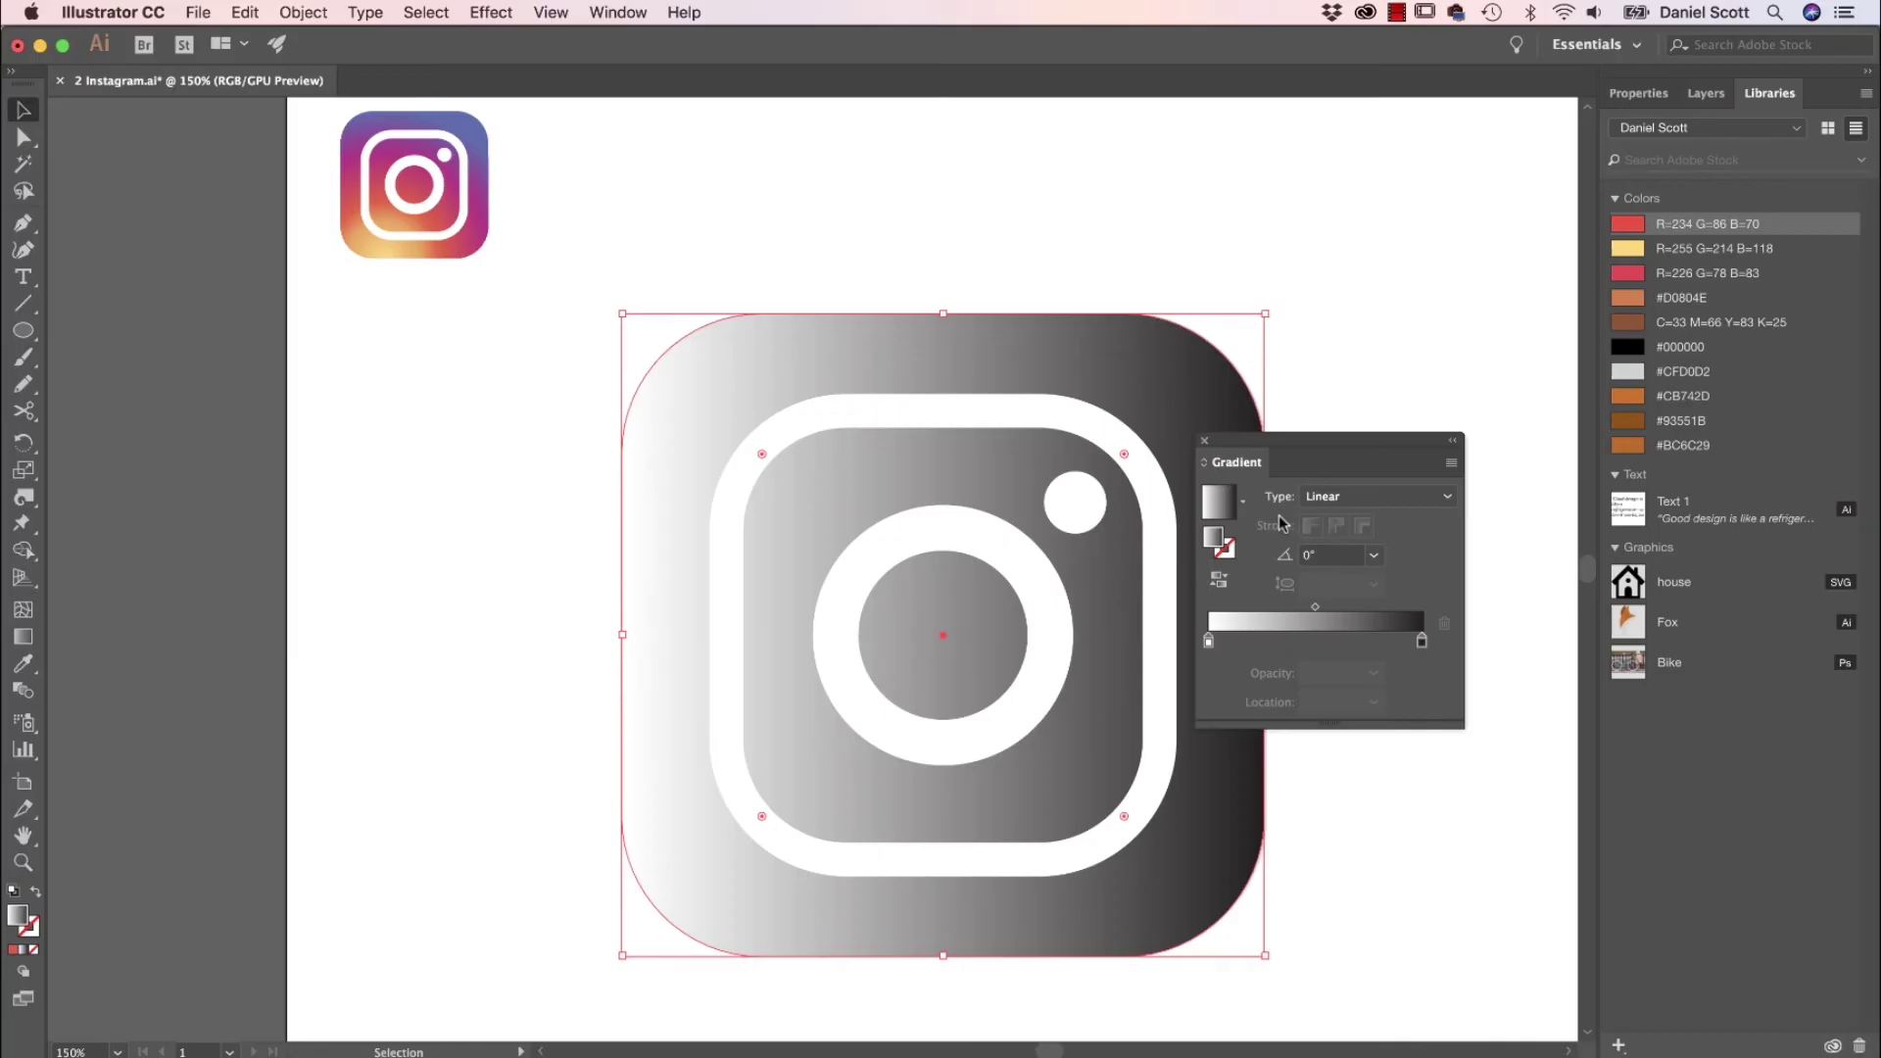
left_click(1360, 505)
left_click(1344, 539)
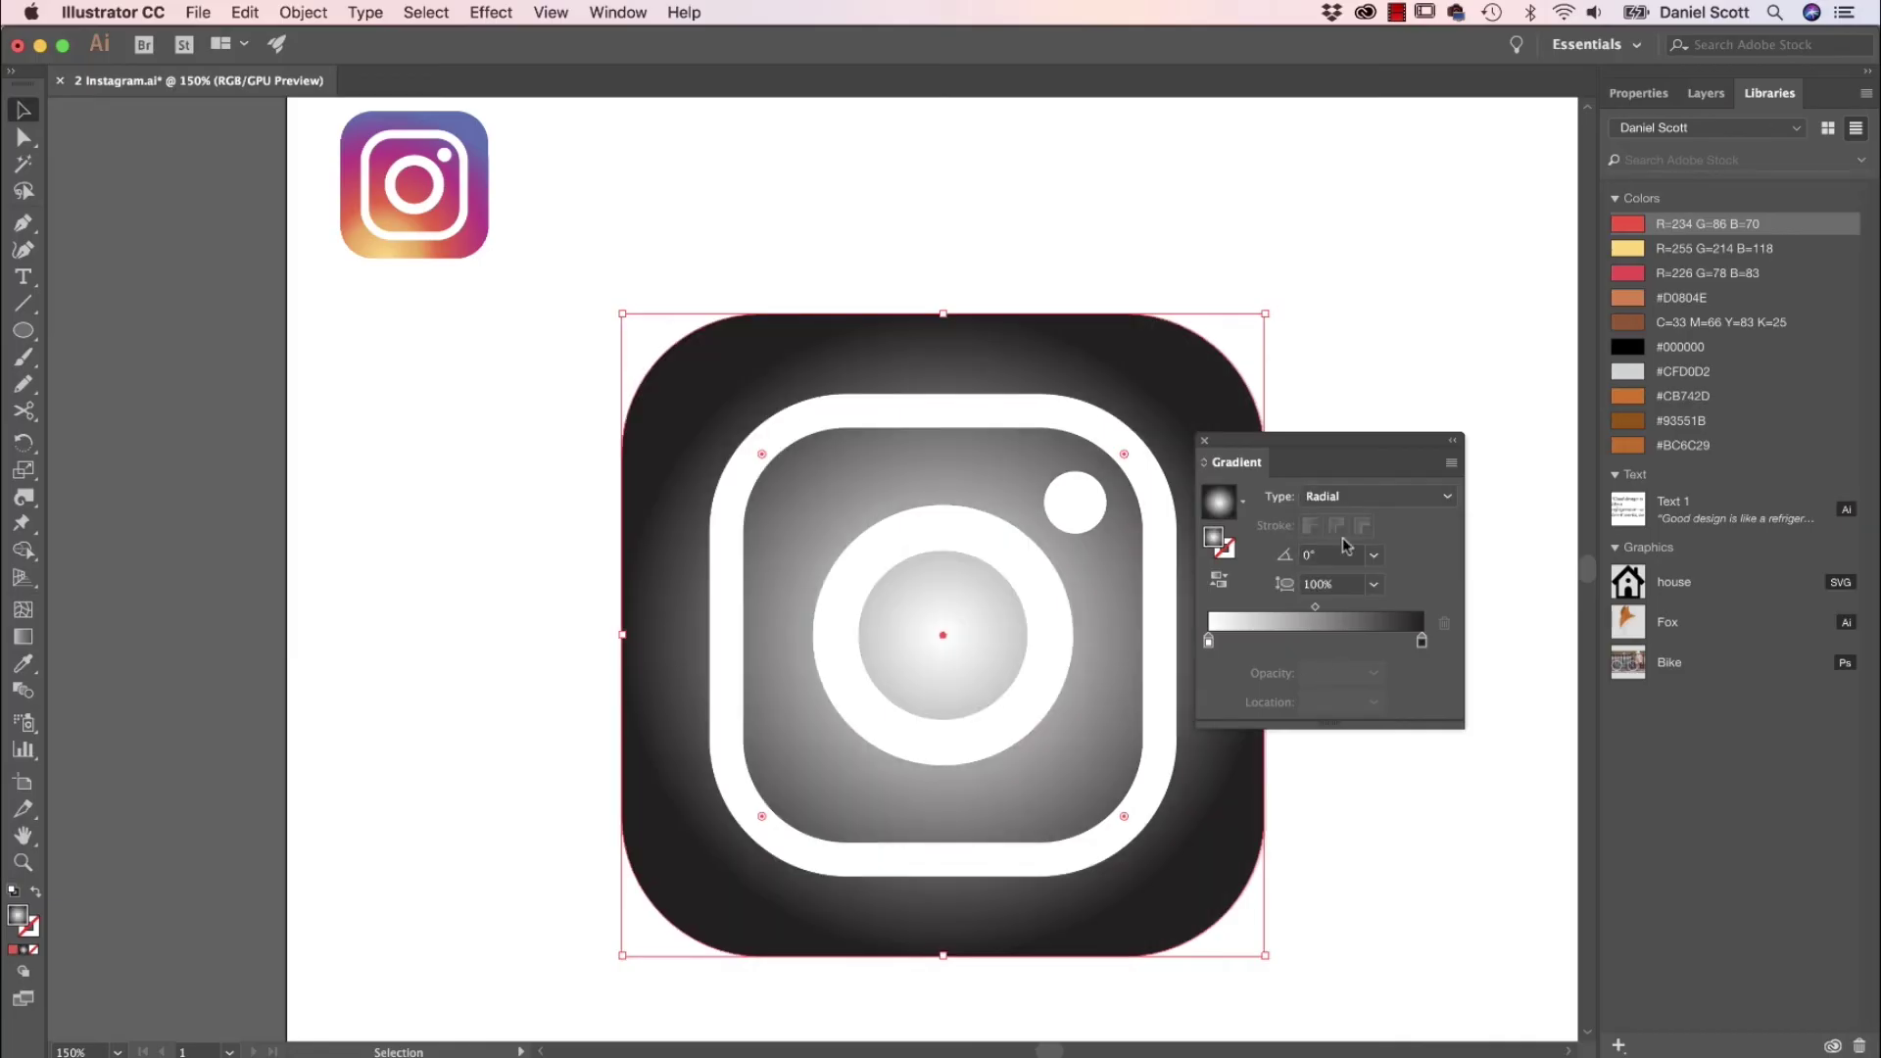
left_click_drag(1362, 434, 1461, 157)
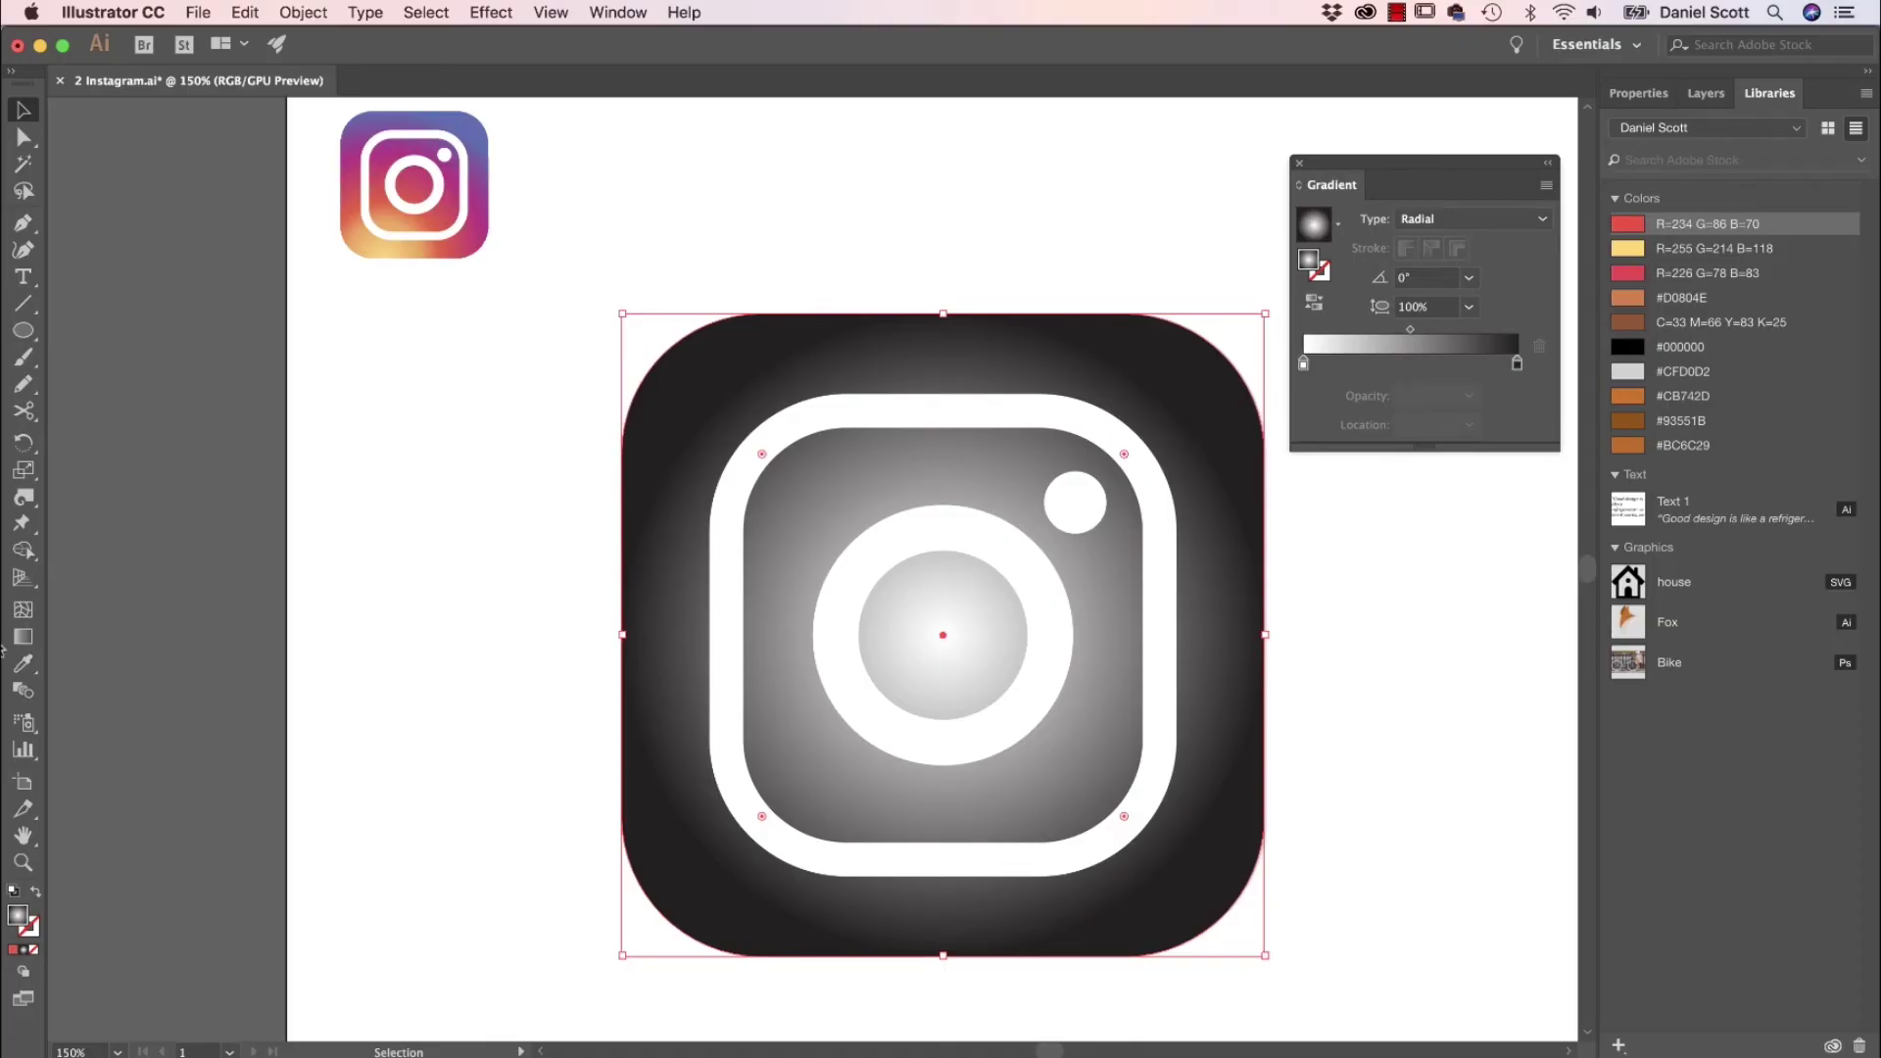
Step: With the Gradient tool, drag the radial centre to the lower-left and stretch its spread outward
left_click(21, 637)
left_click(22, 637)
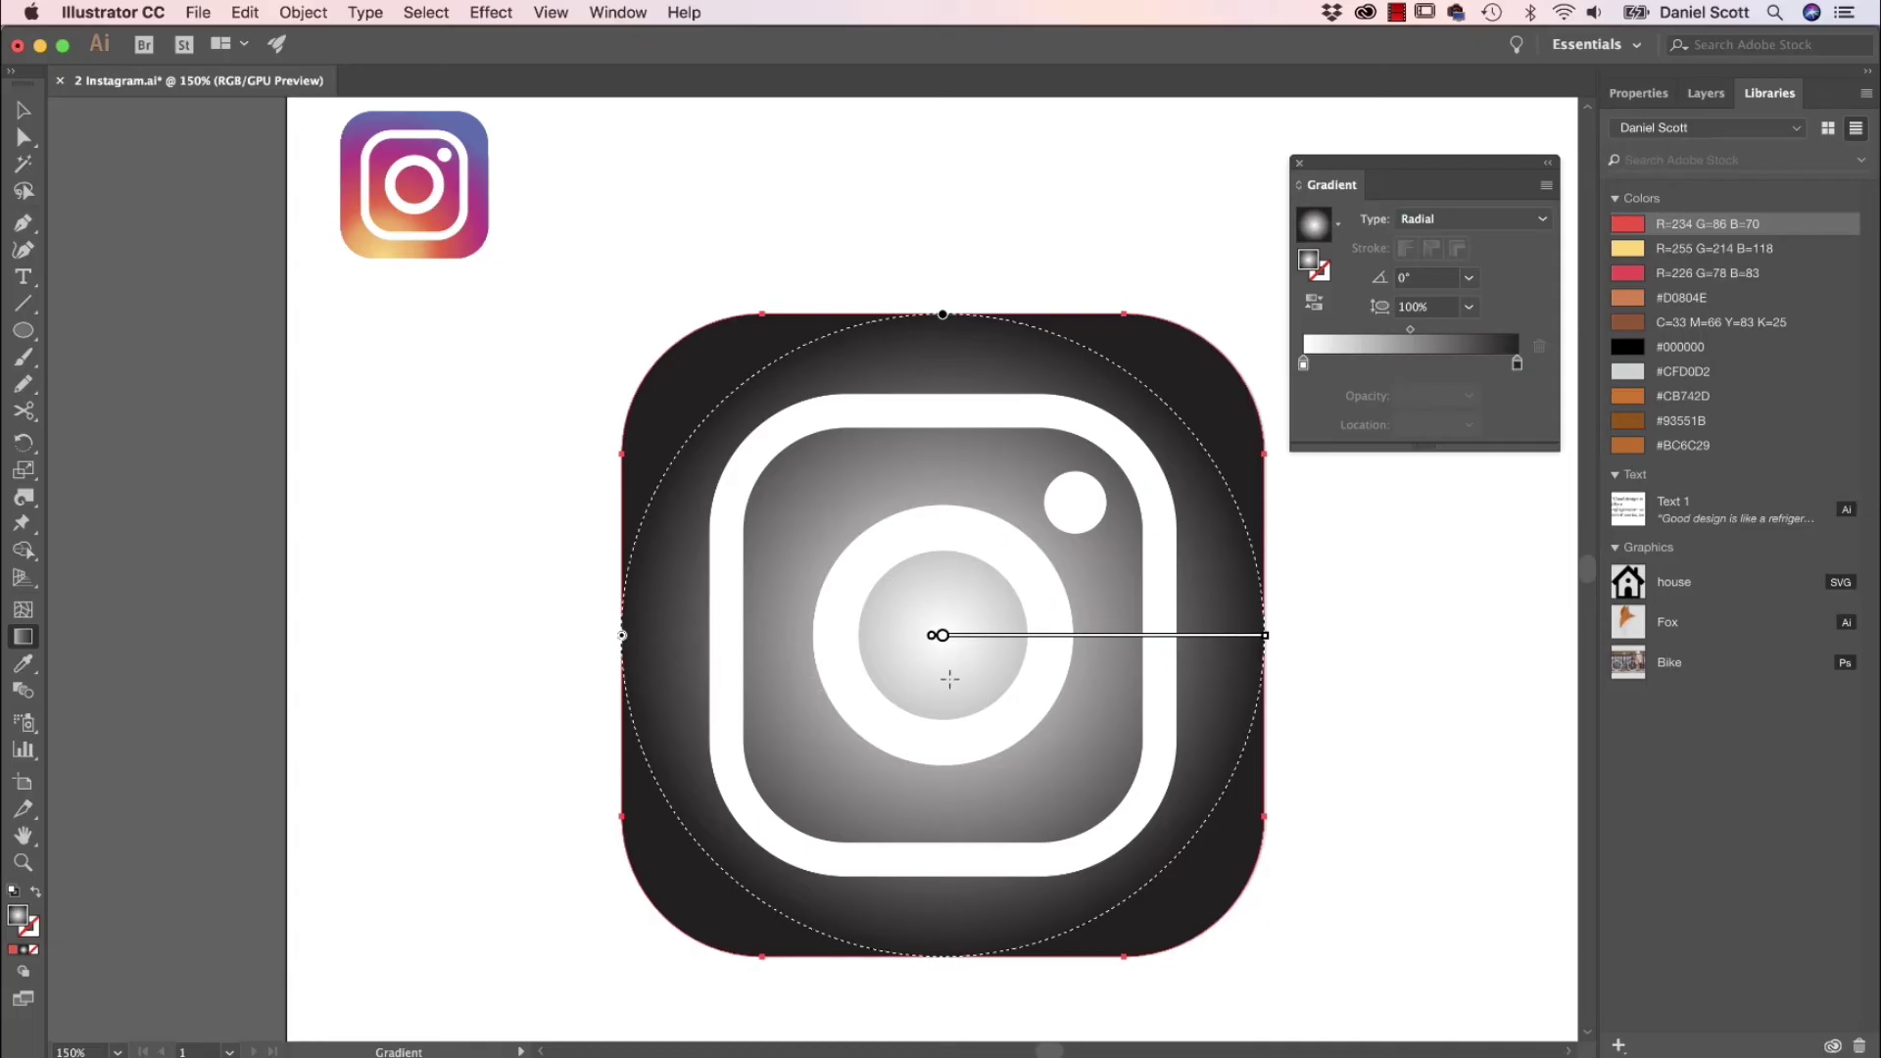
mouse_move(946, 643)
mouse_move(942, 636)
left_mouse_down()
mouse_move(859, 742)
mouse_move(800, 866)
mouse_move(816, 913)
left_mouse_up()
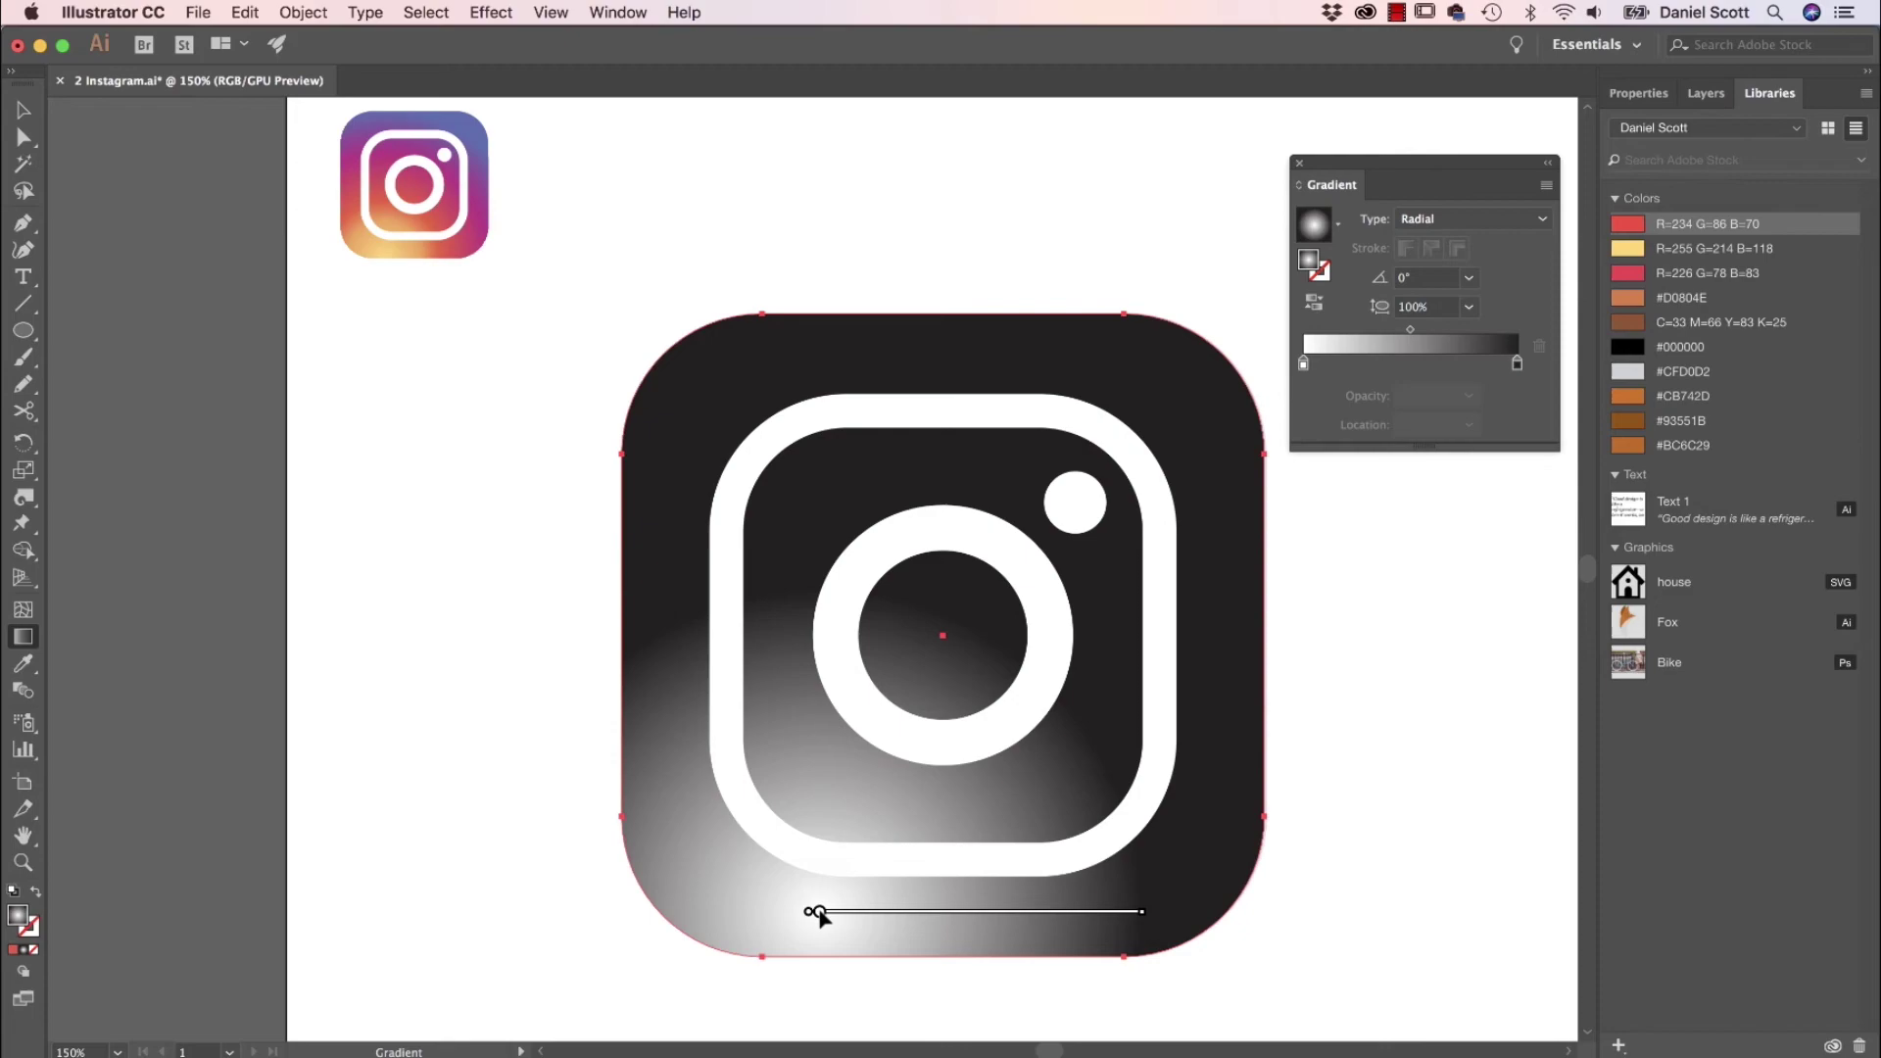
mouse_move(1142, 913)
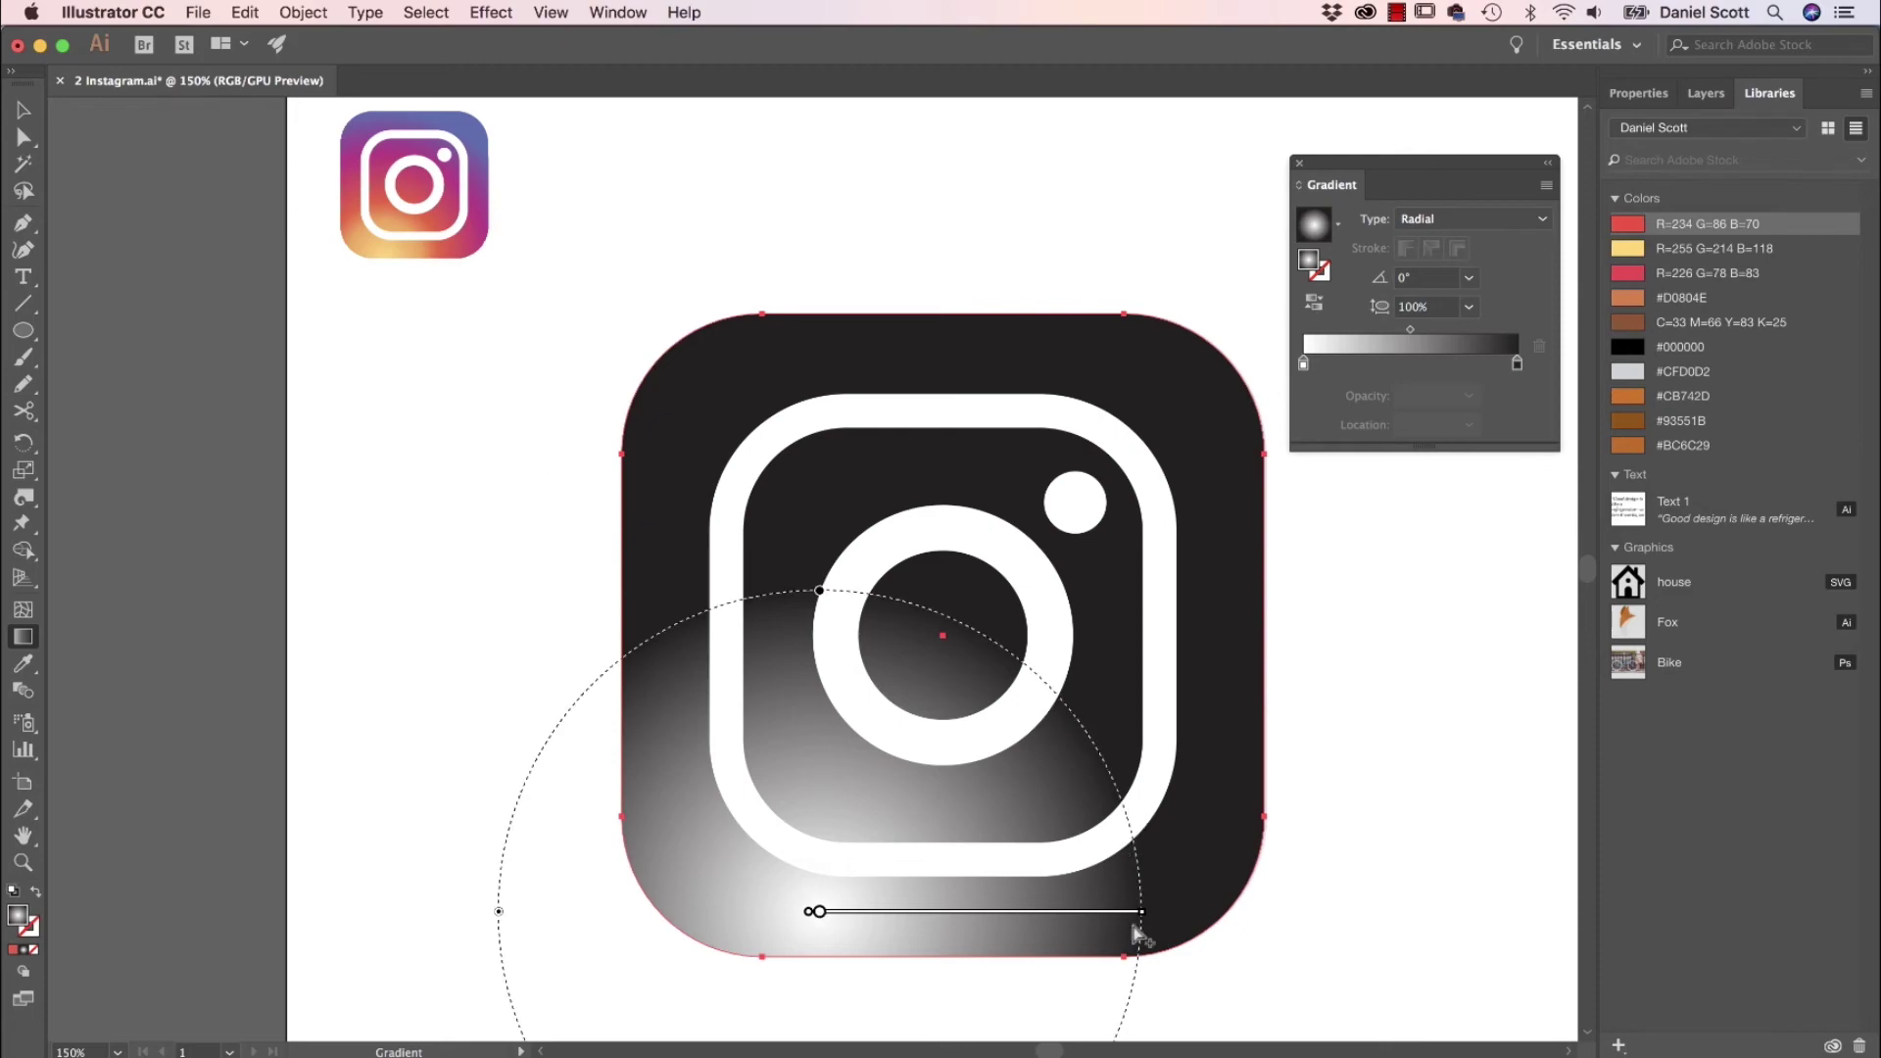
left_click_drag(1143, 913, 1422, 948)
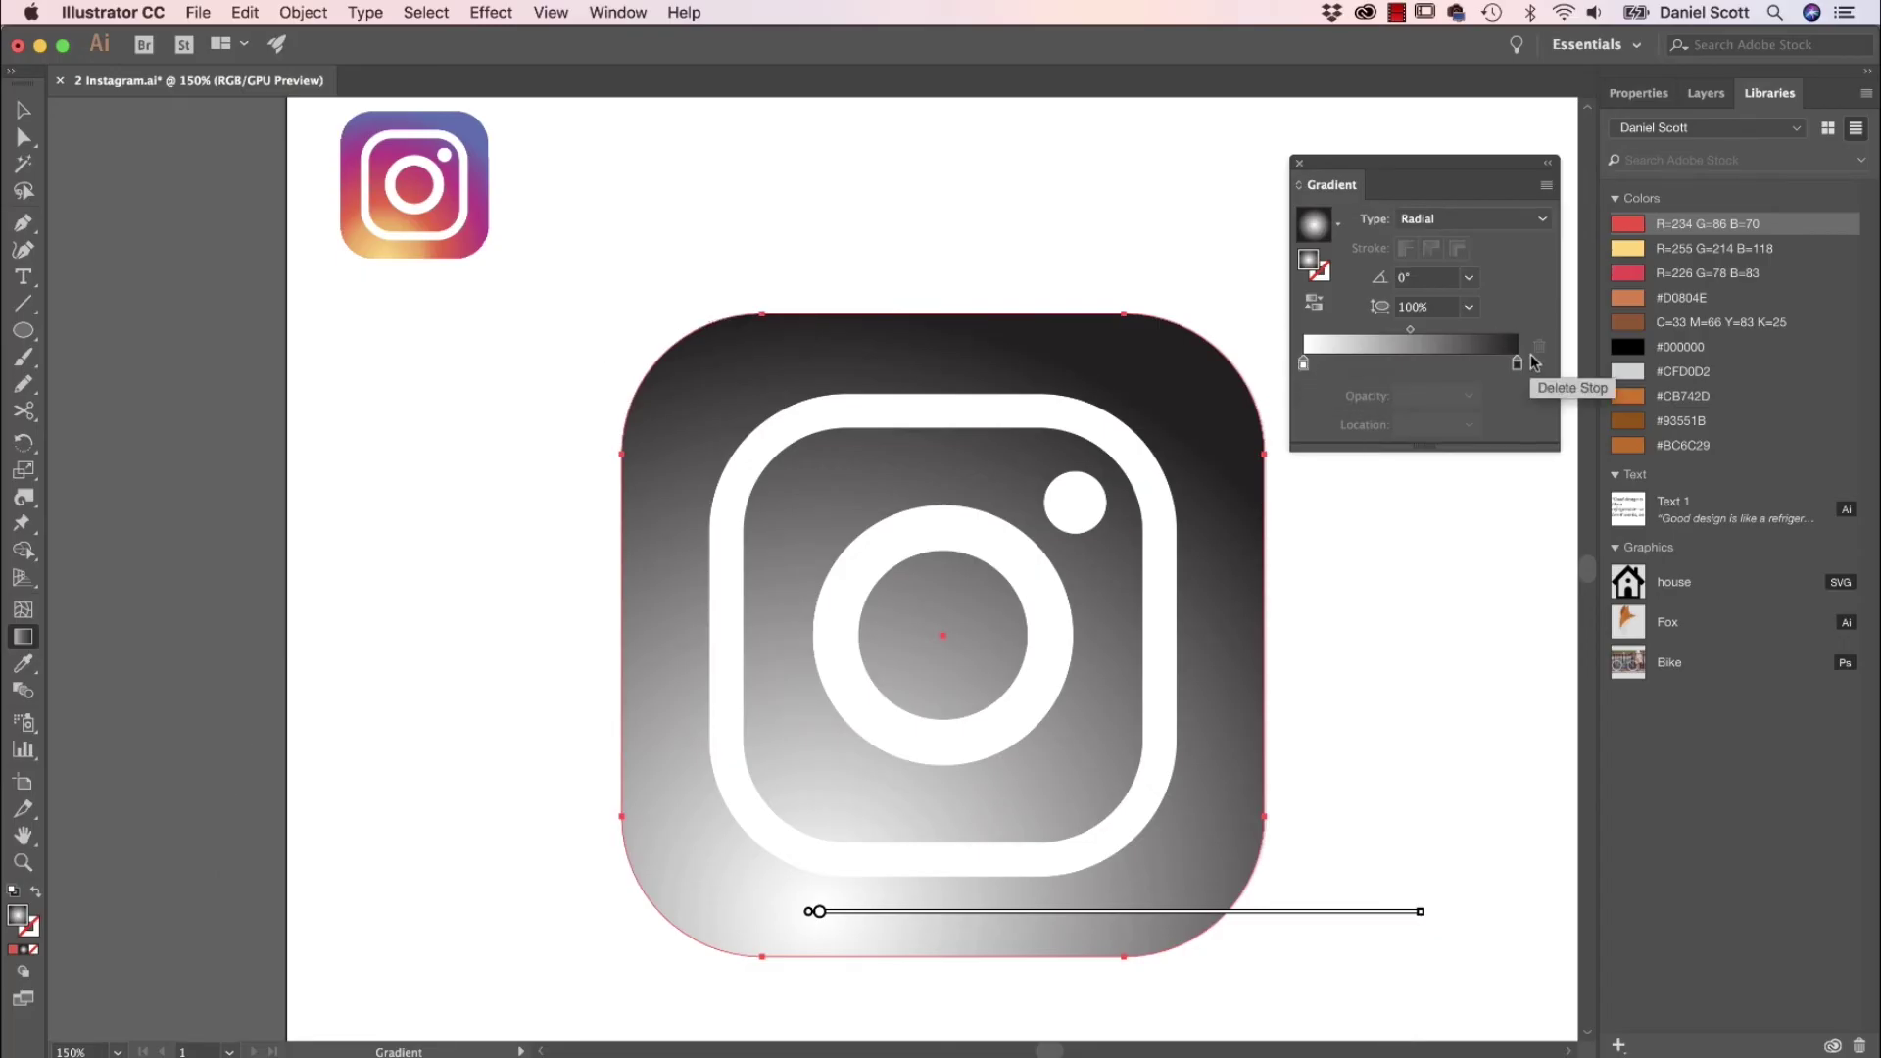
Step: Colour the gradient's first stop light gold and its last stop blue
double_click(1304, 366)
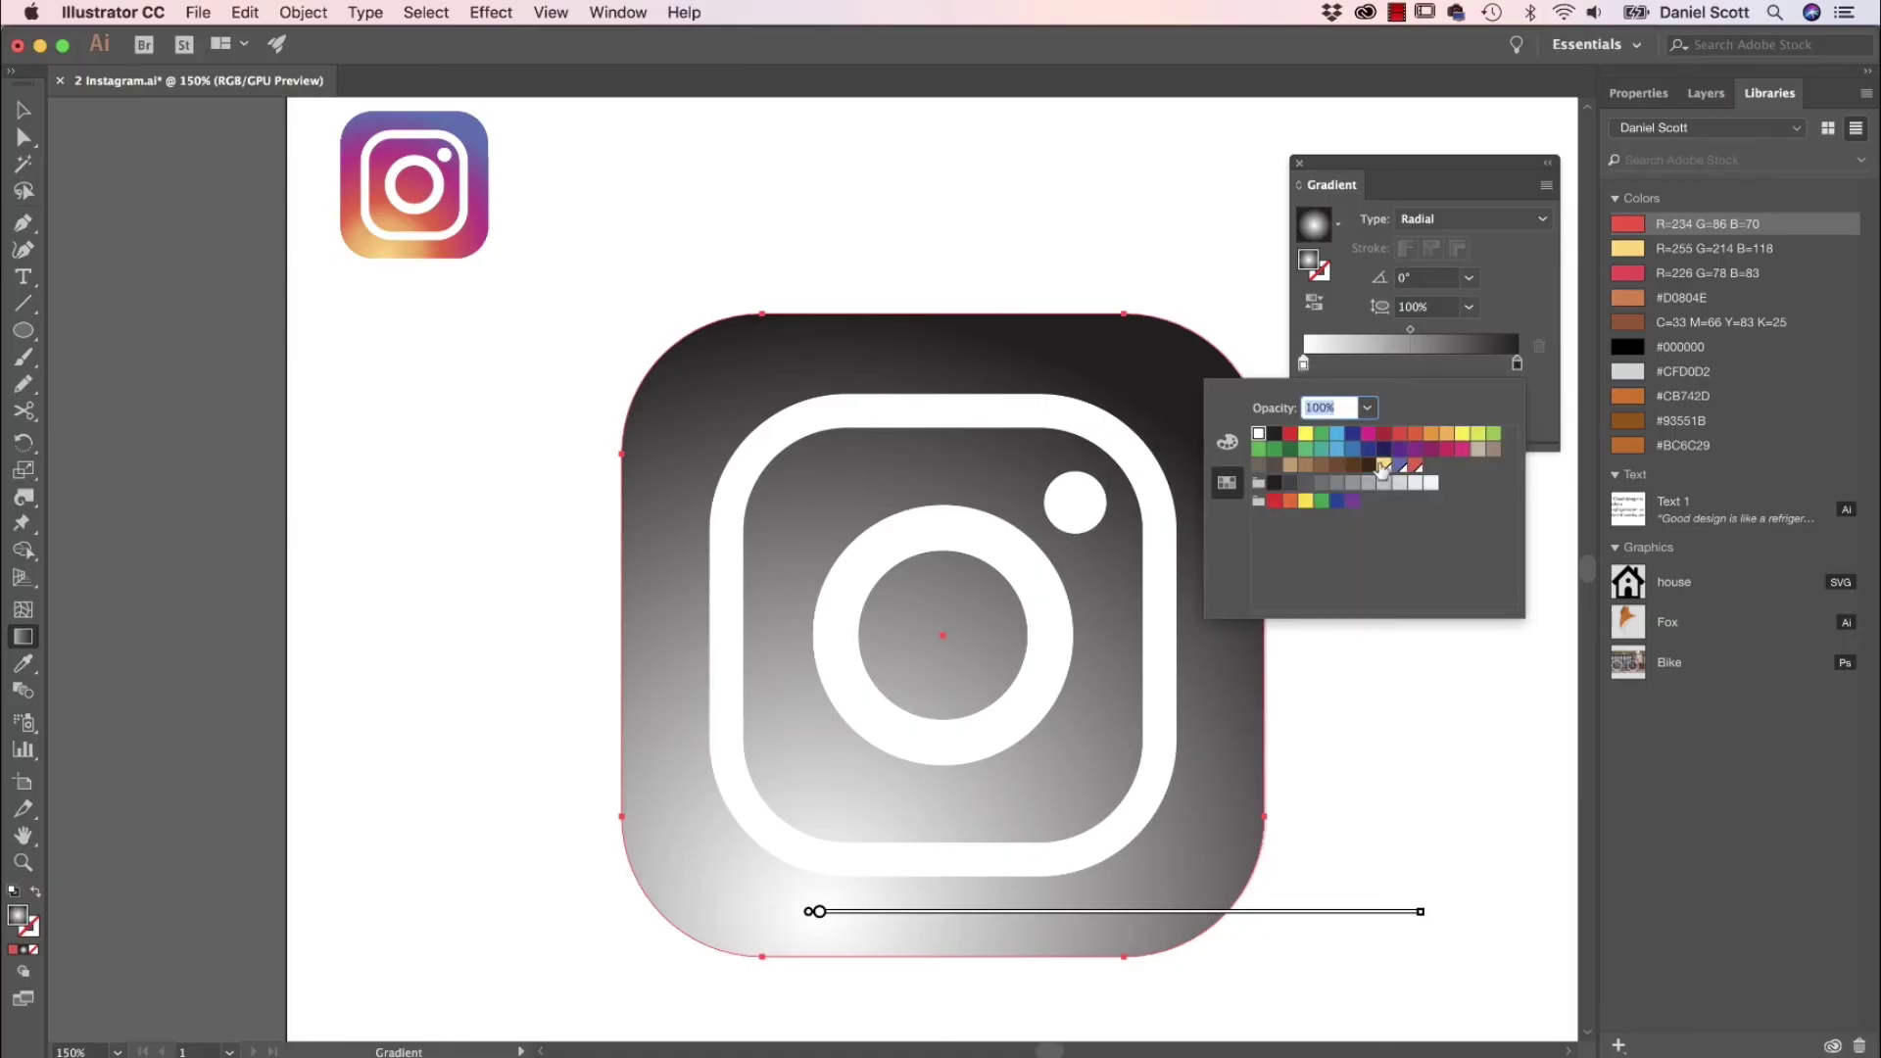
left_click(1383, 465)
left_click(1525, 336)
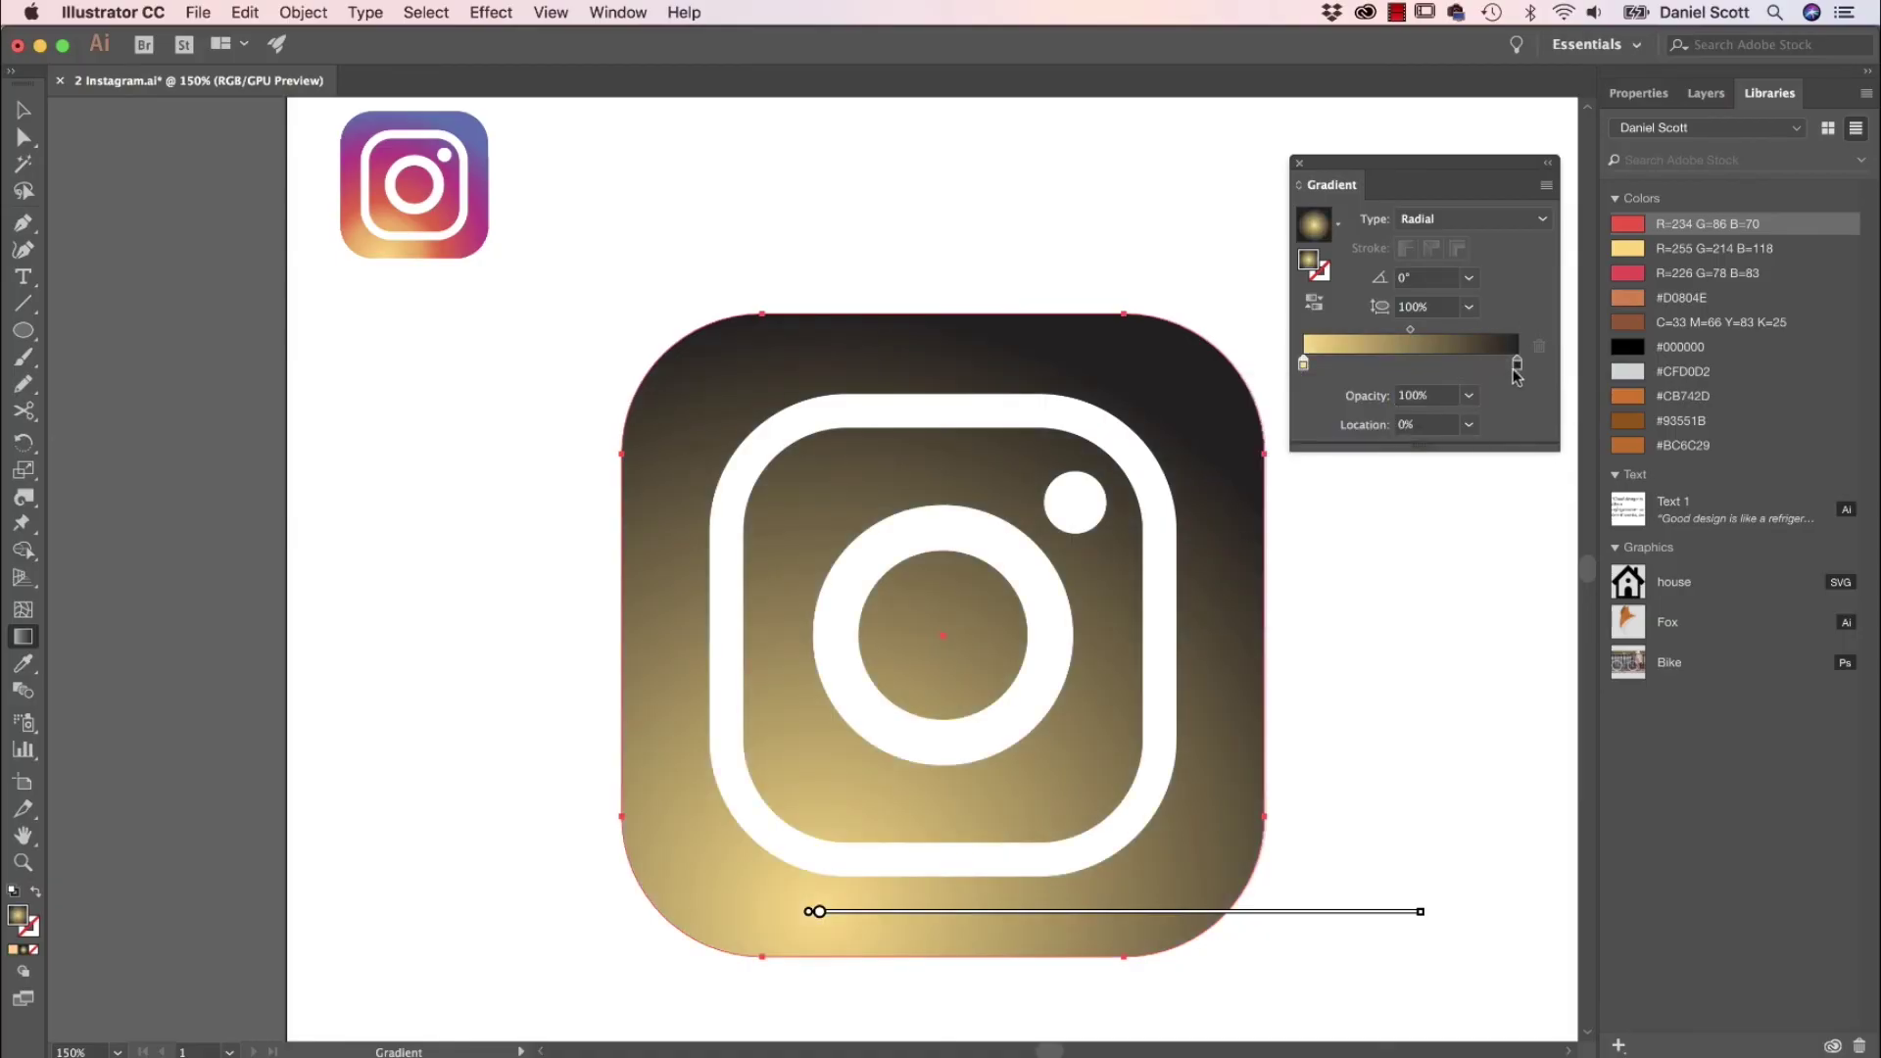
double_click(1518, 366)
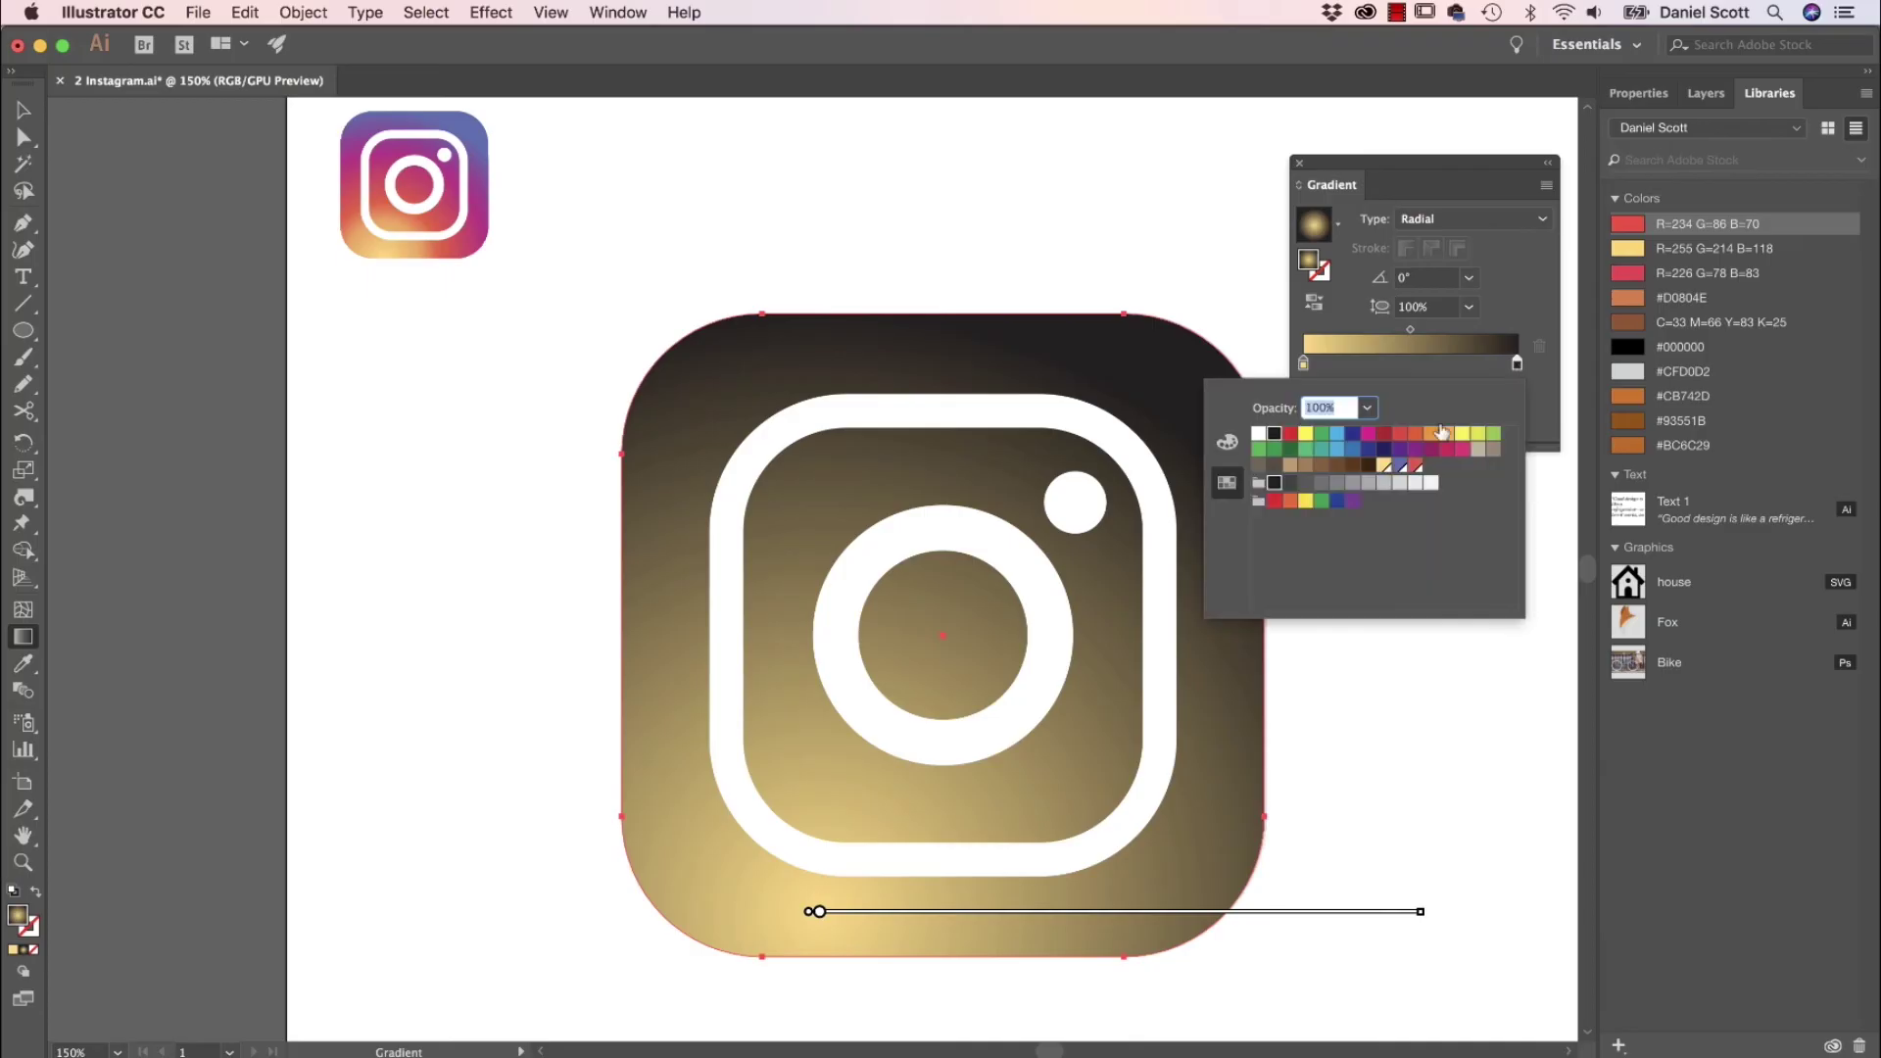
left_click(1399, 465)
left_click(1516, 315)
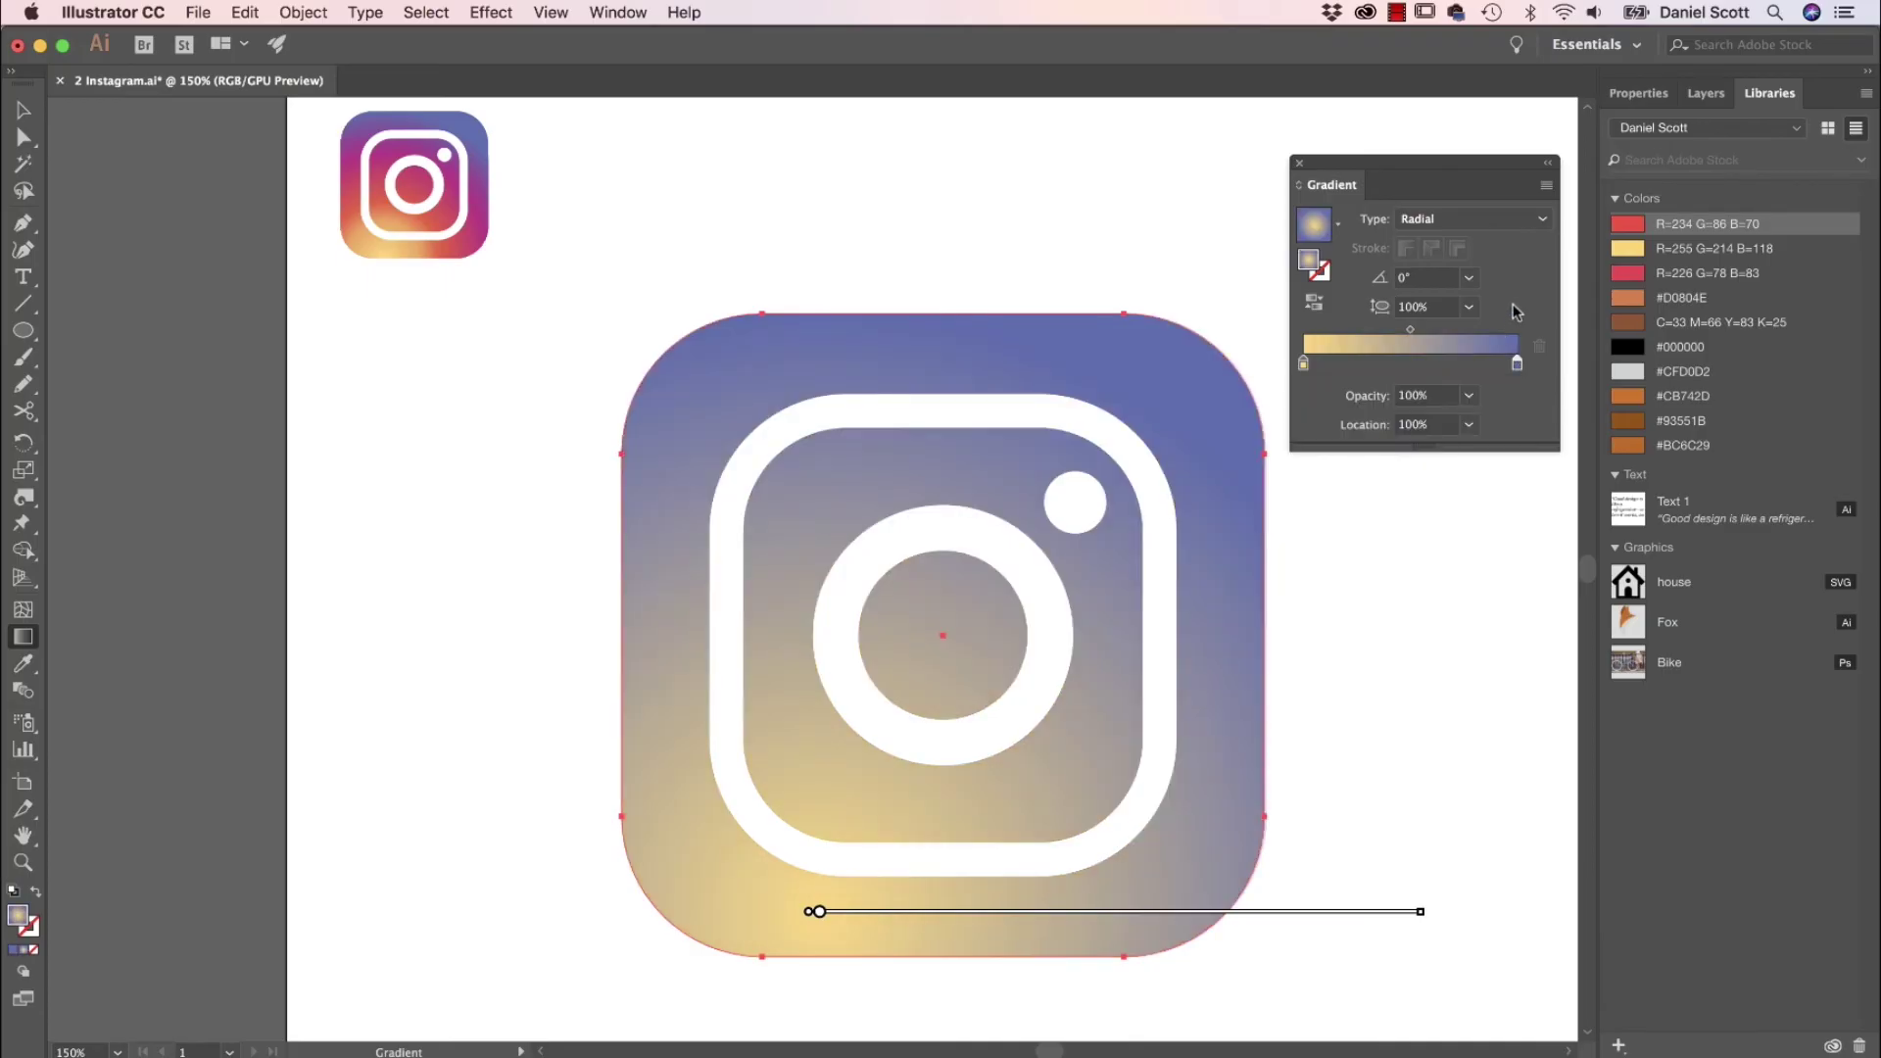
Step: Add a red middle stop at about 50% on the gradient slider
left_click(1412, 363)
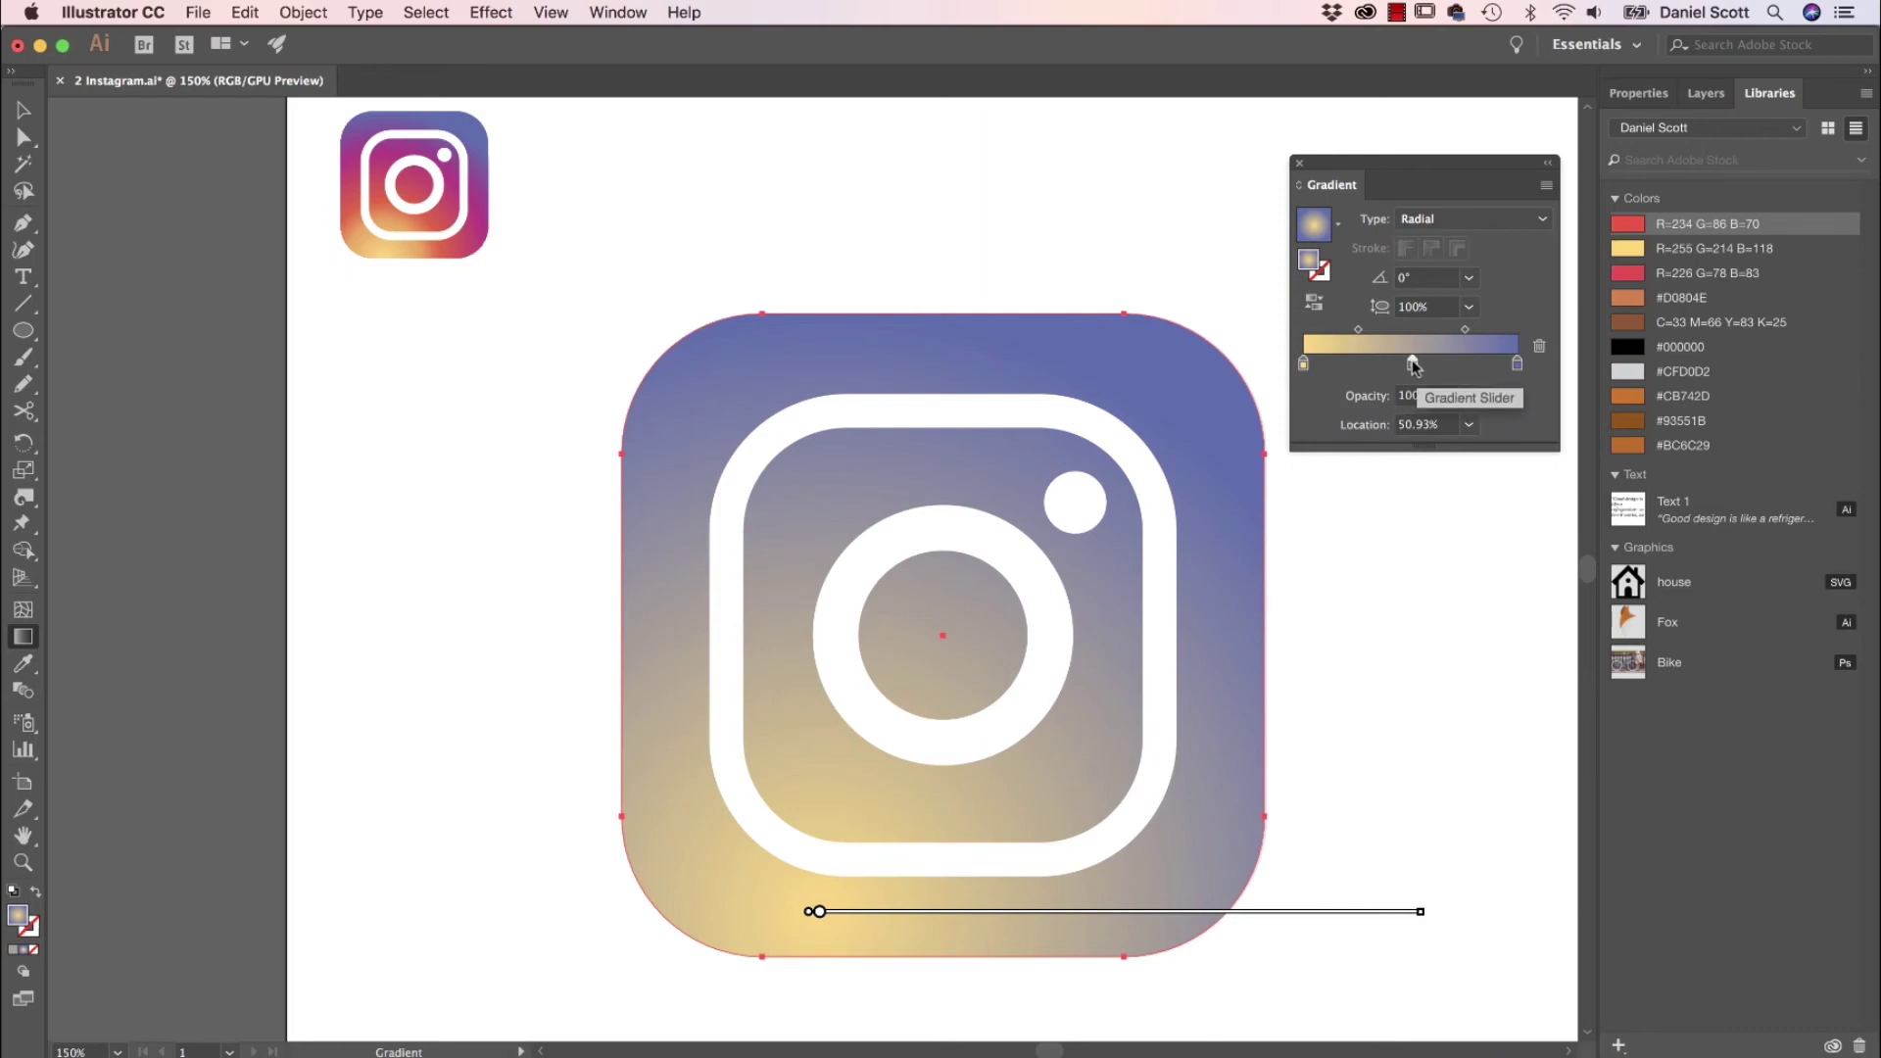
left_click_drag(1413, 363, 1411, 480)
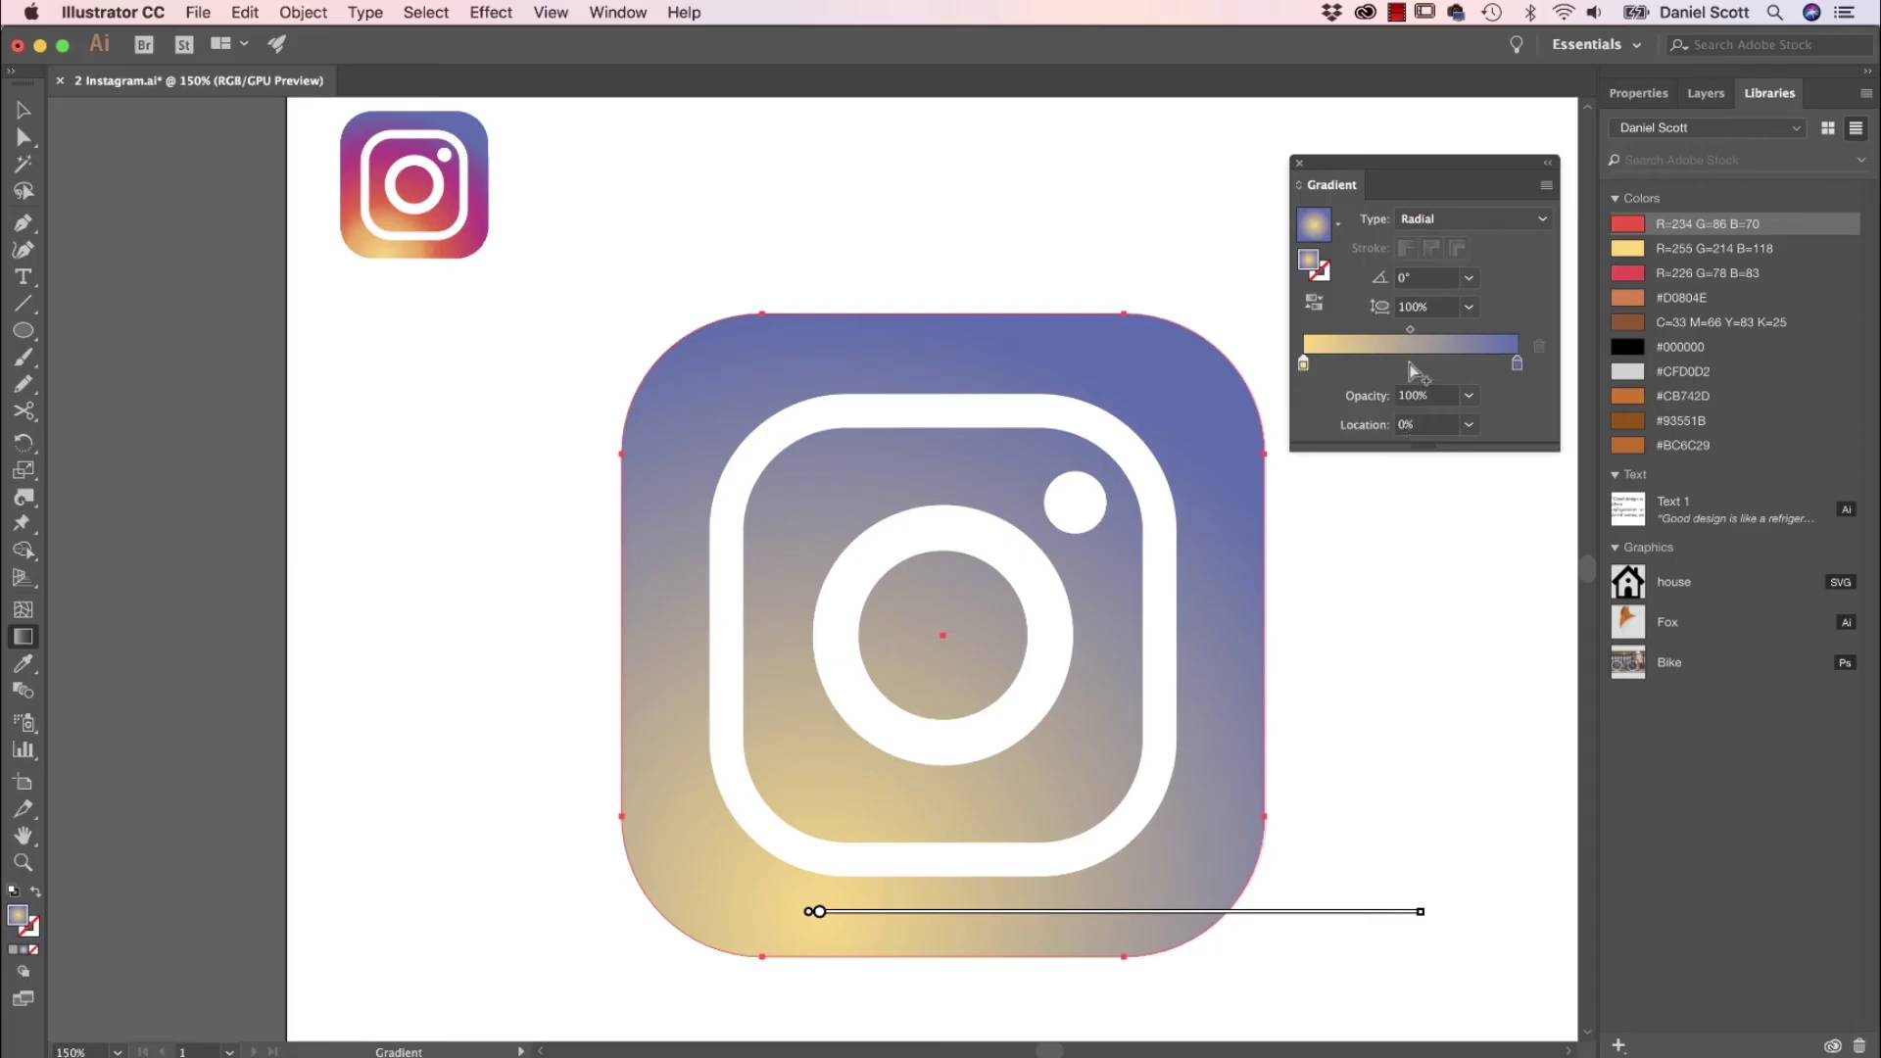
left_click(1411, 365)
double_click(1411, 363)
left_click(1415, 466)
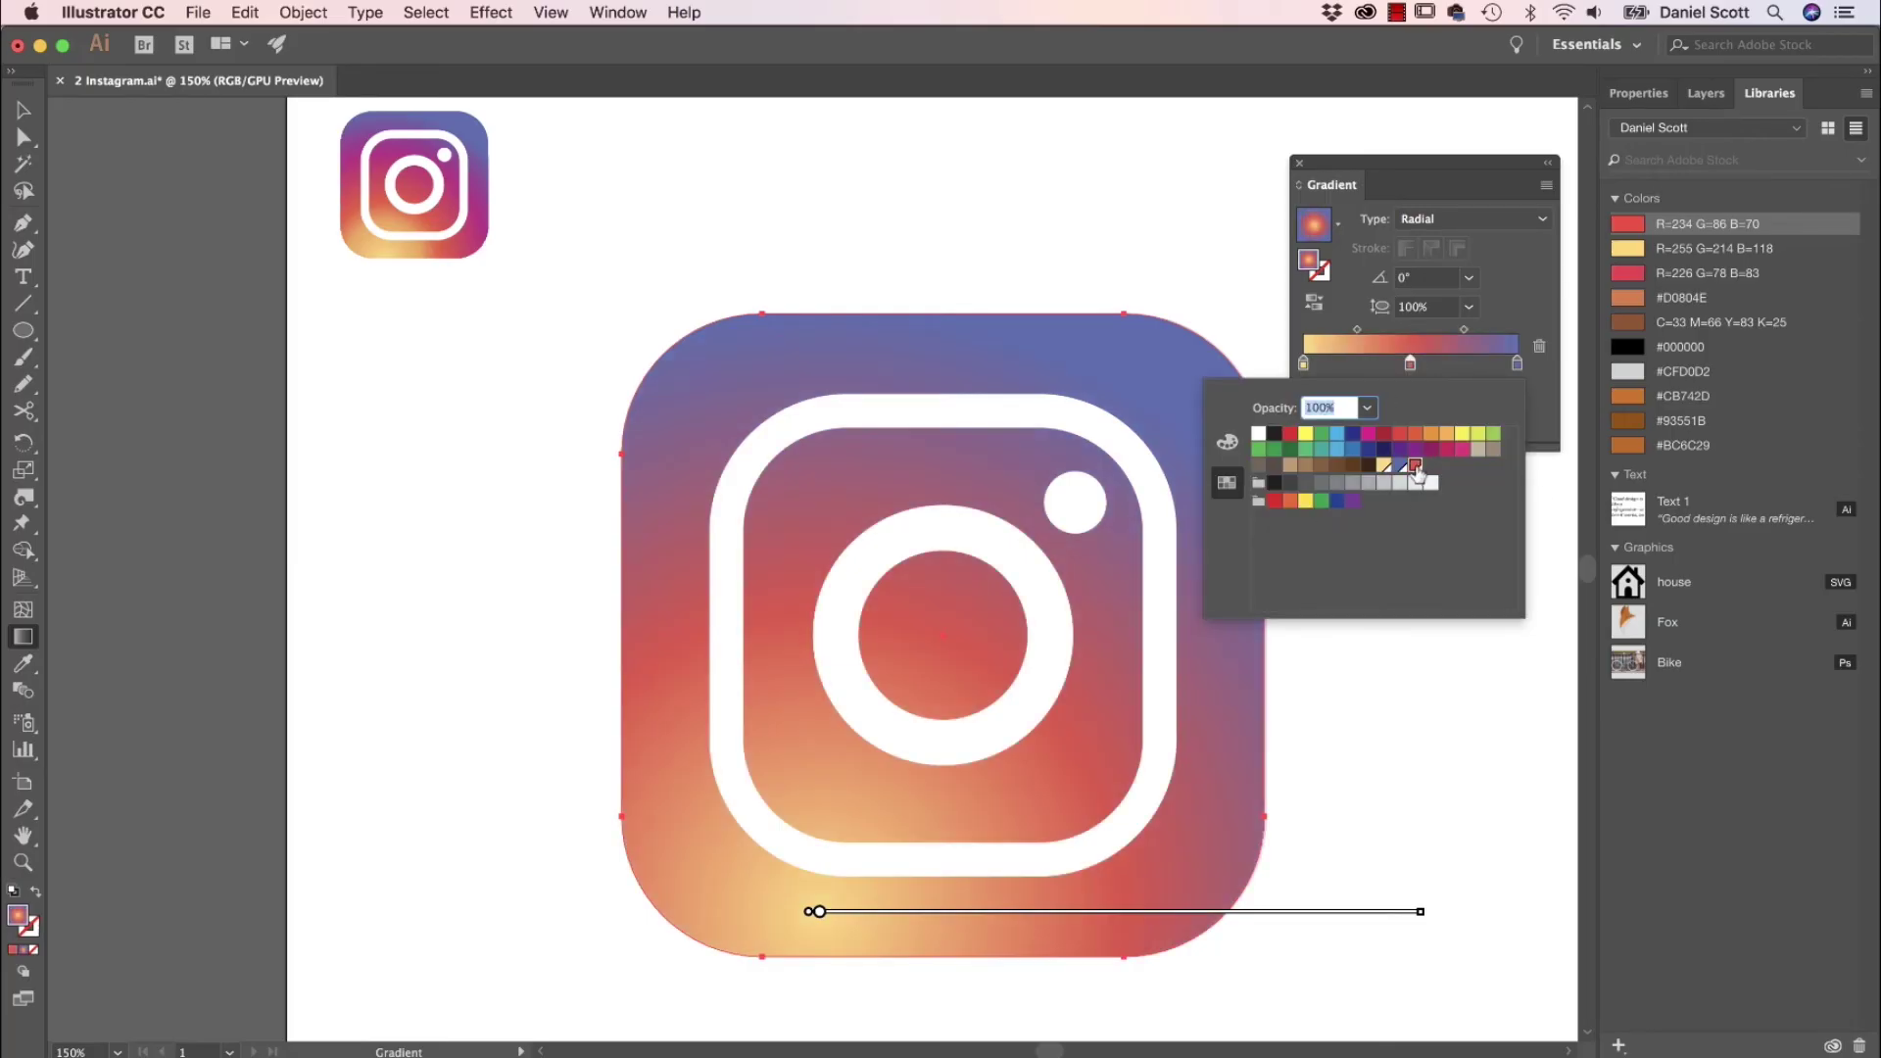
left_click(1436, 669)
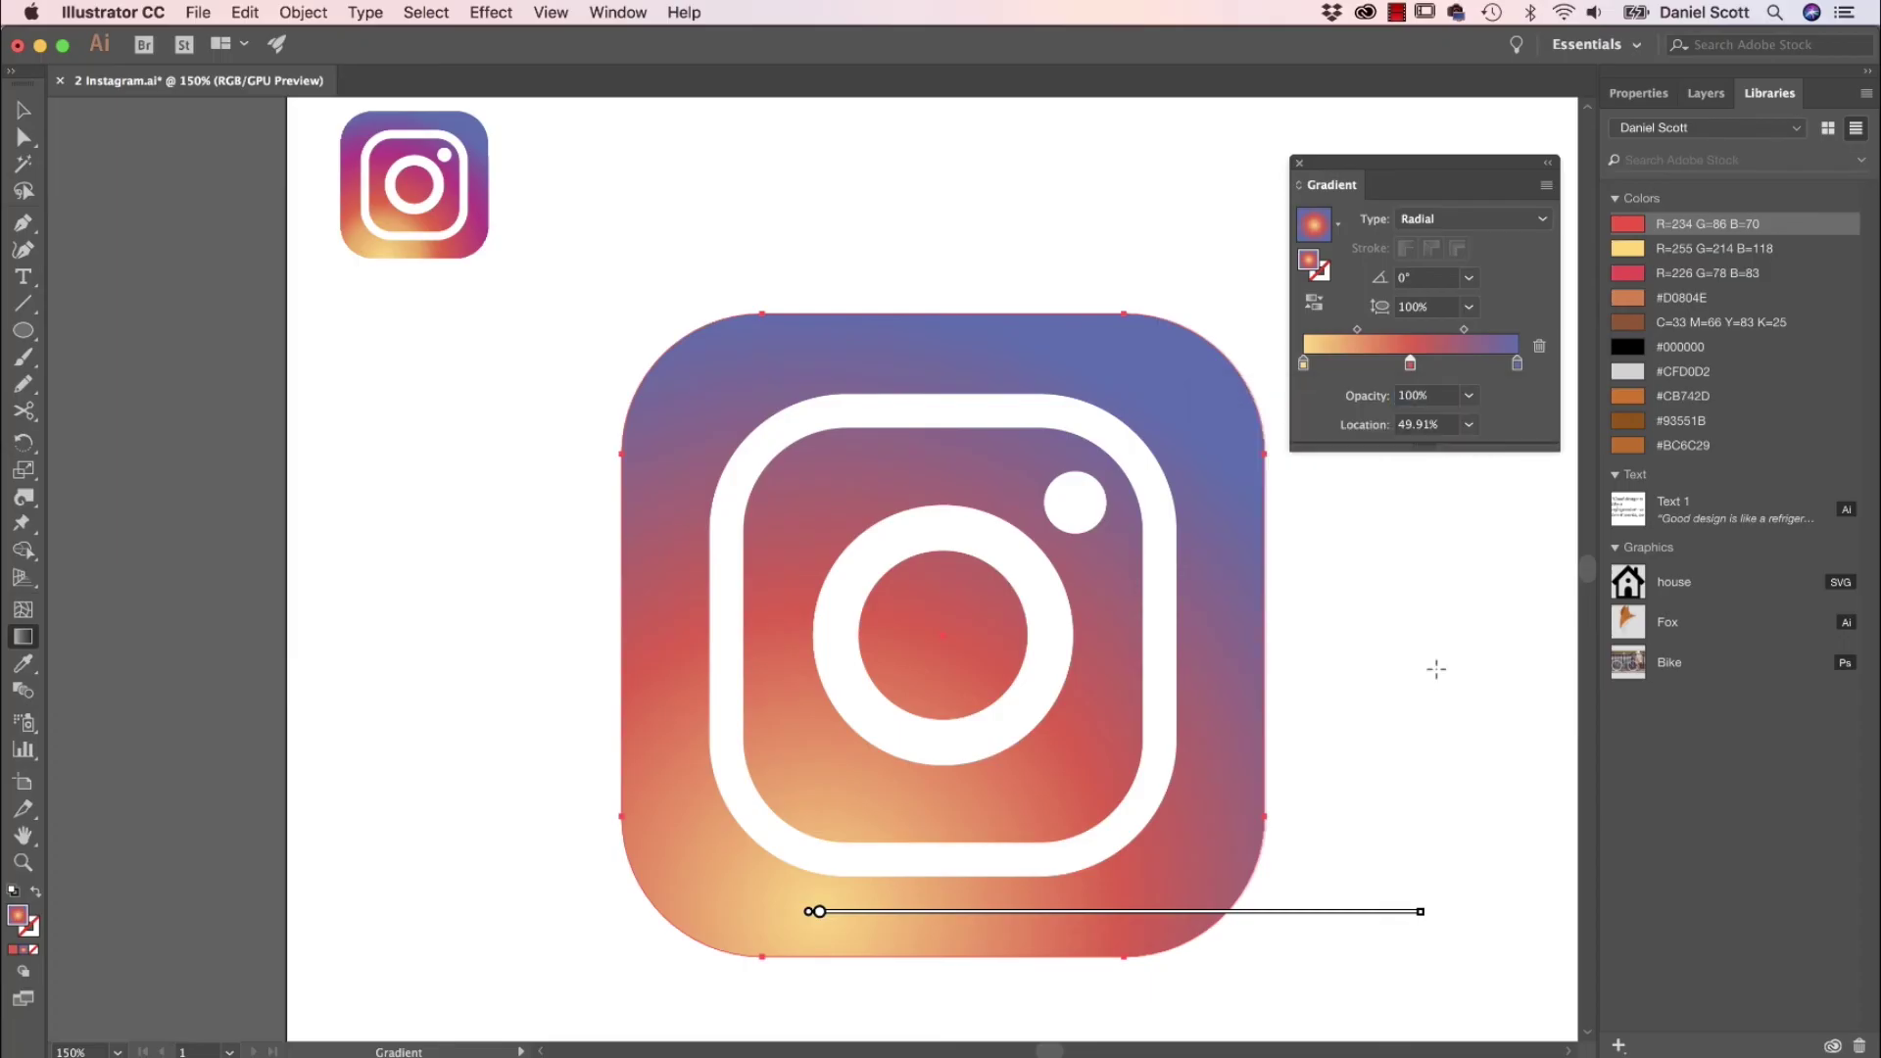
left_click(19, 111)
left_click(189, 276)
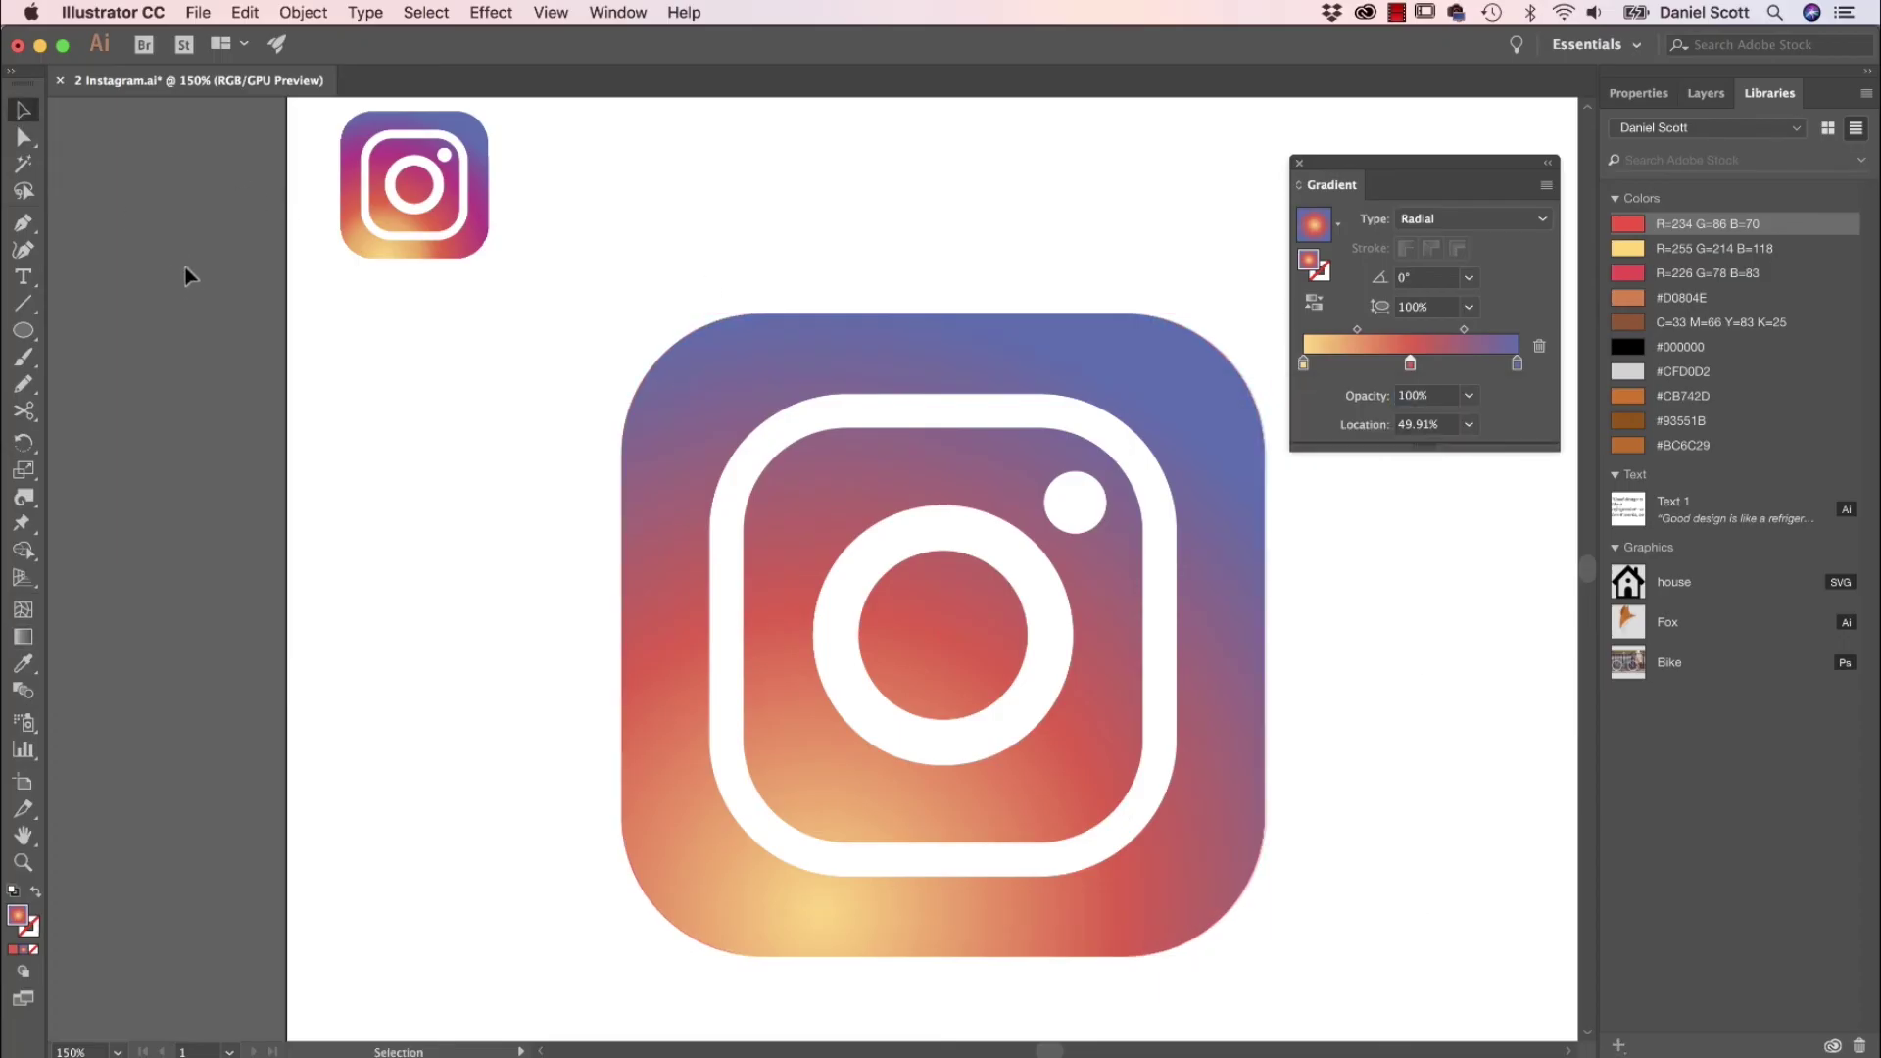